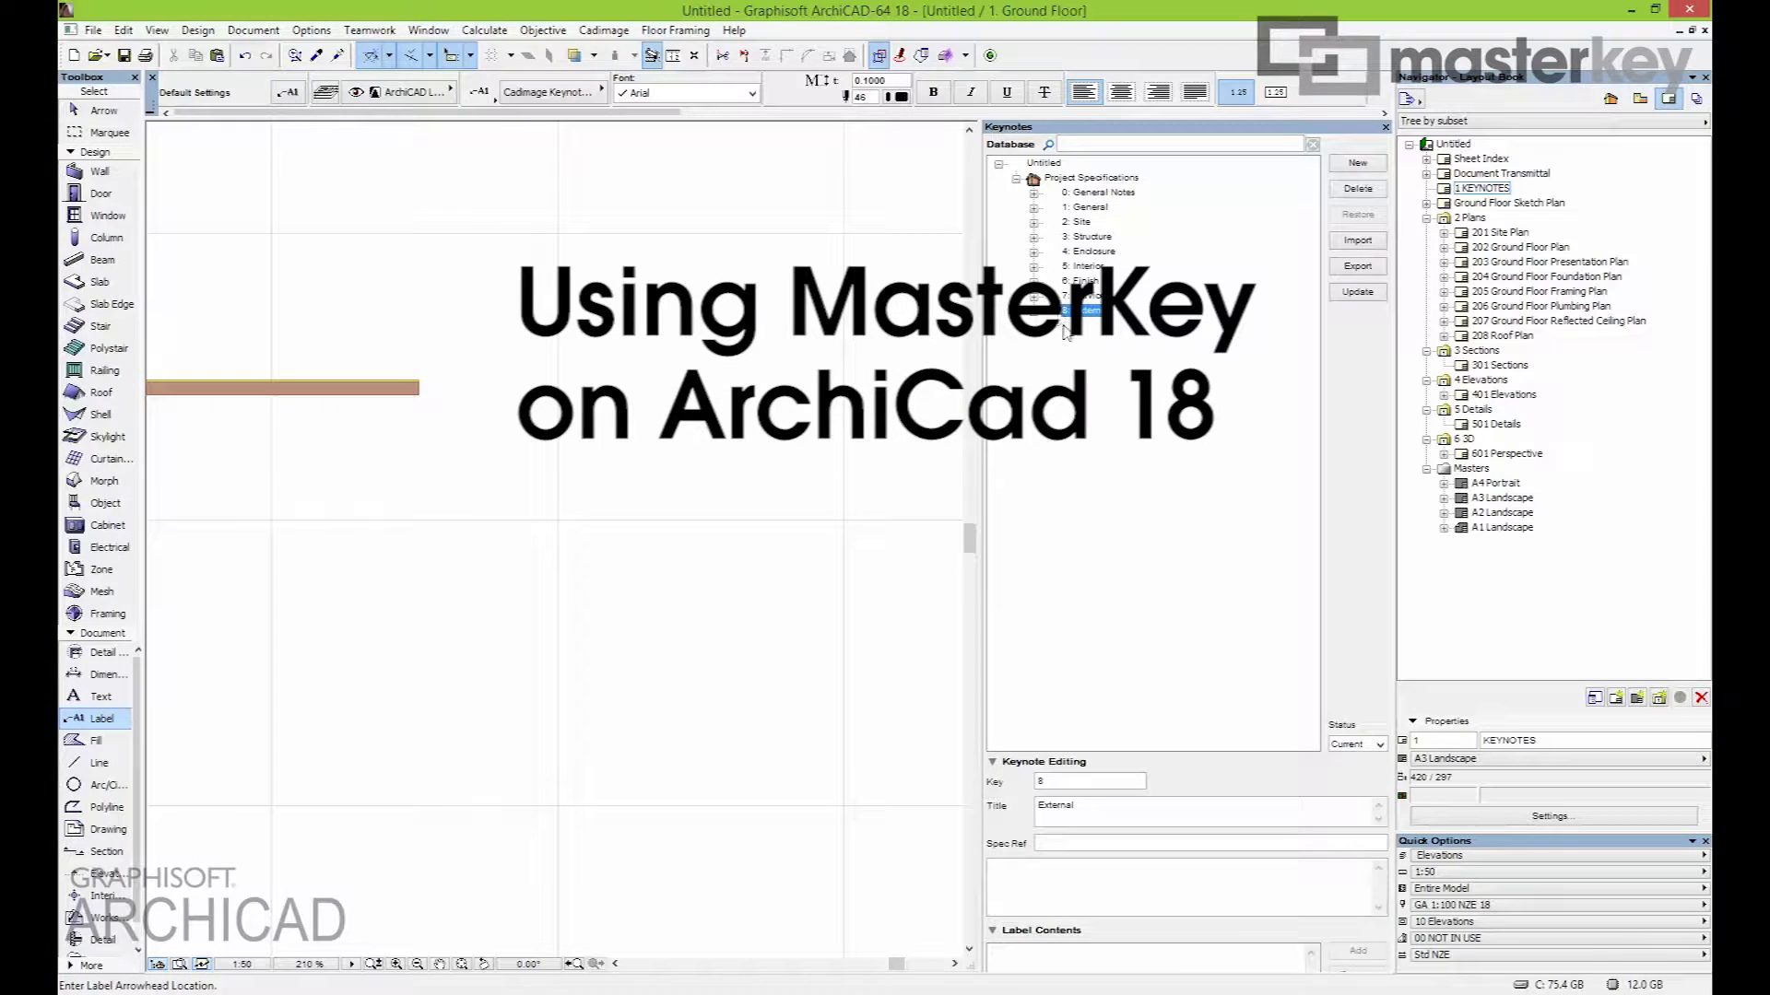
# Deselect the 8: External keynote in the Keynotes palette
pyautogui.click(1077, 347)
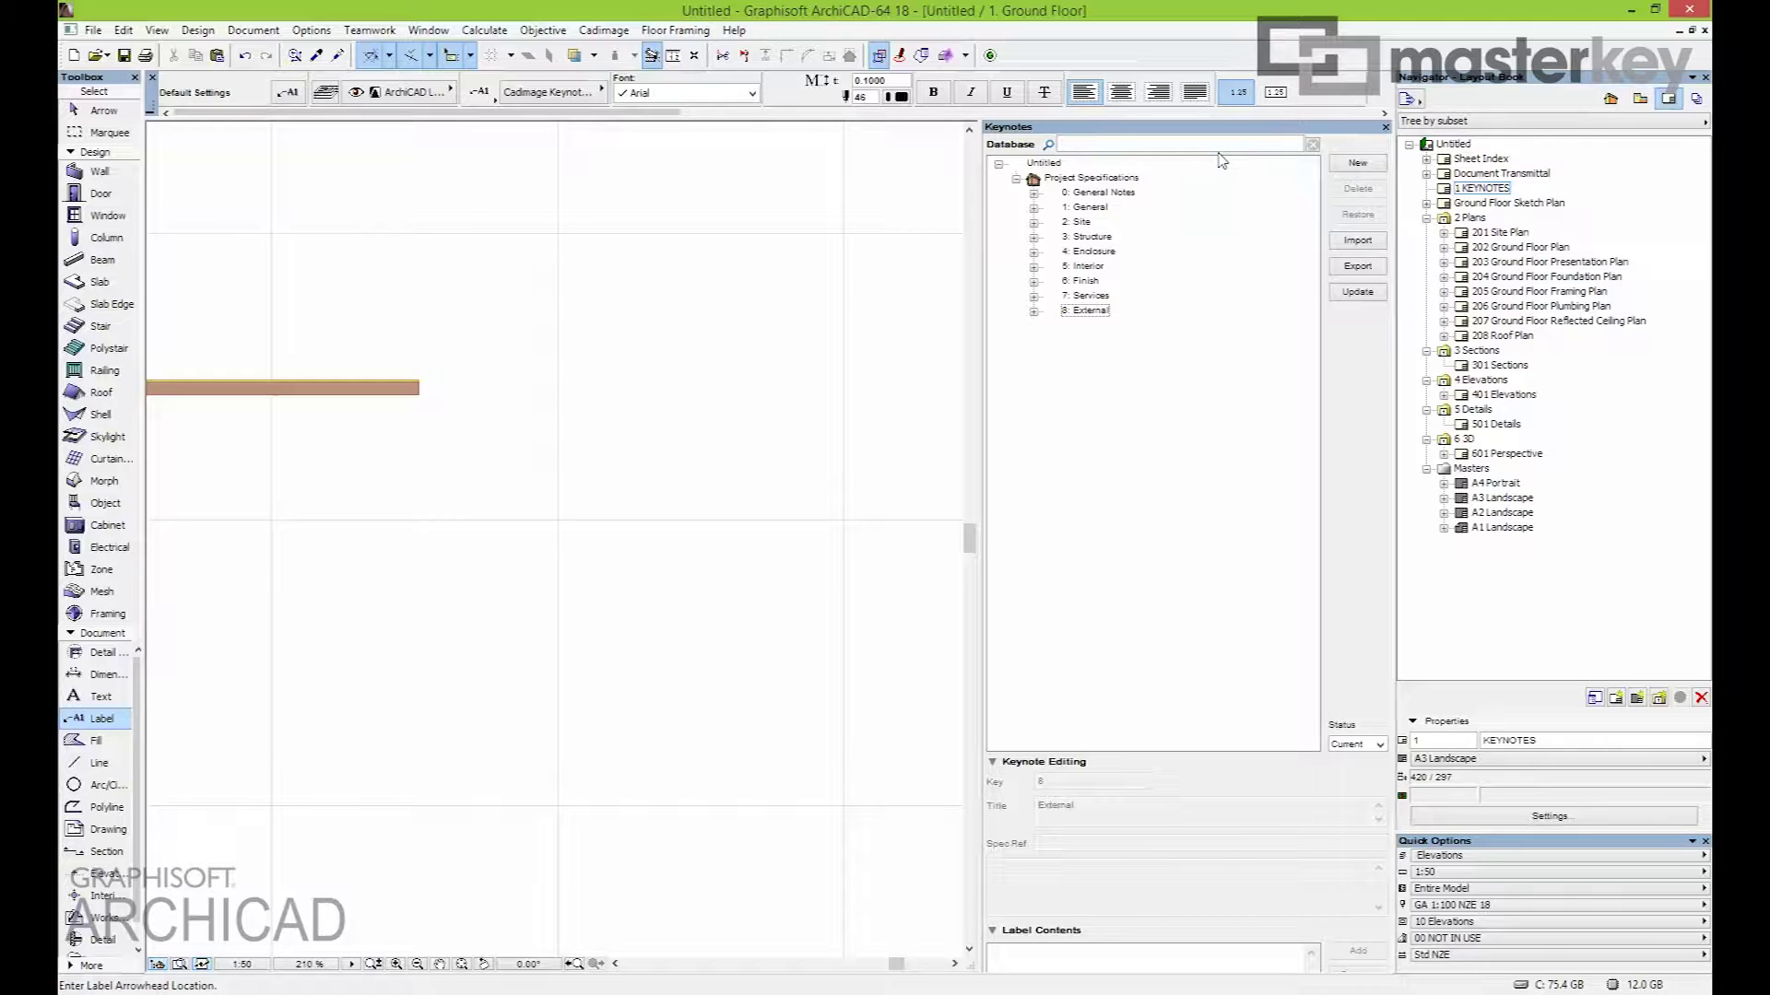
# Close the untitled project without saving its changes and switch to the desktop
pyautogui.click(1698, 9)
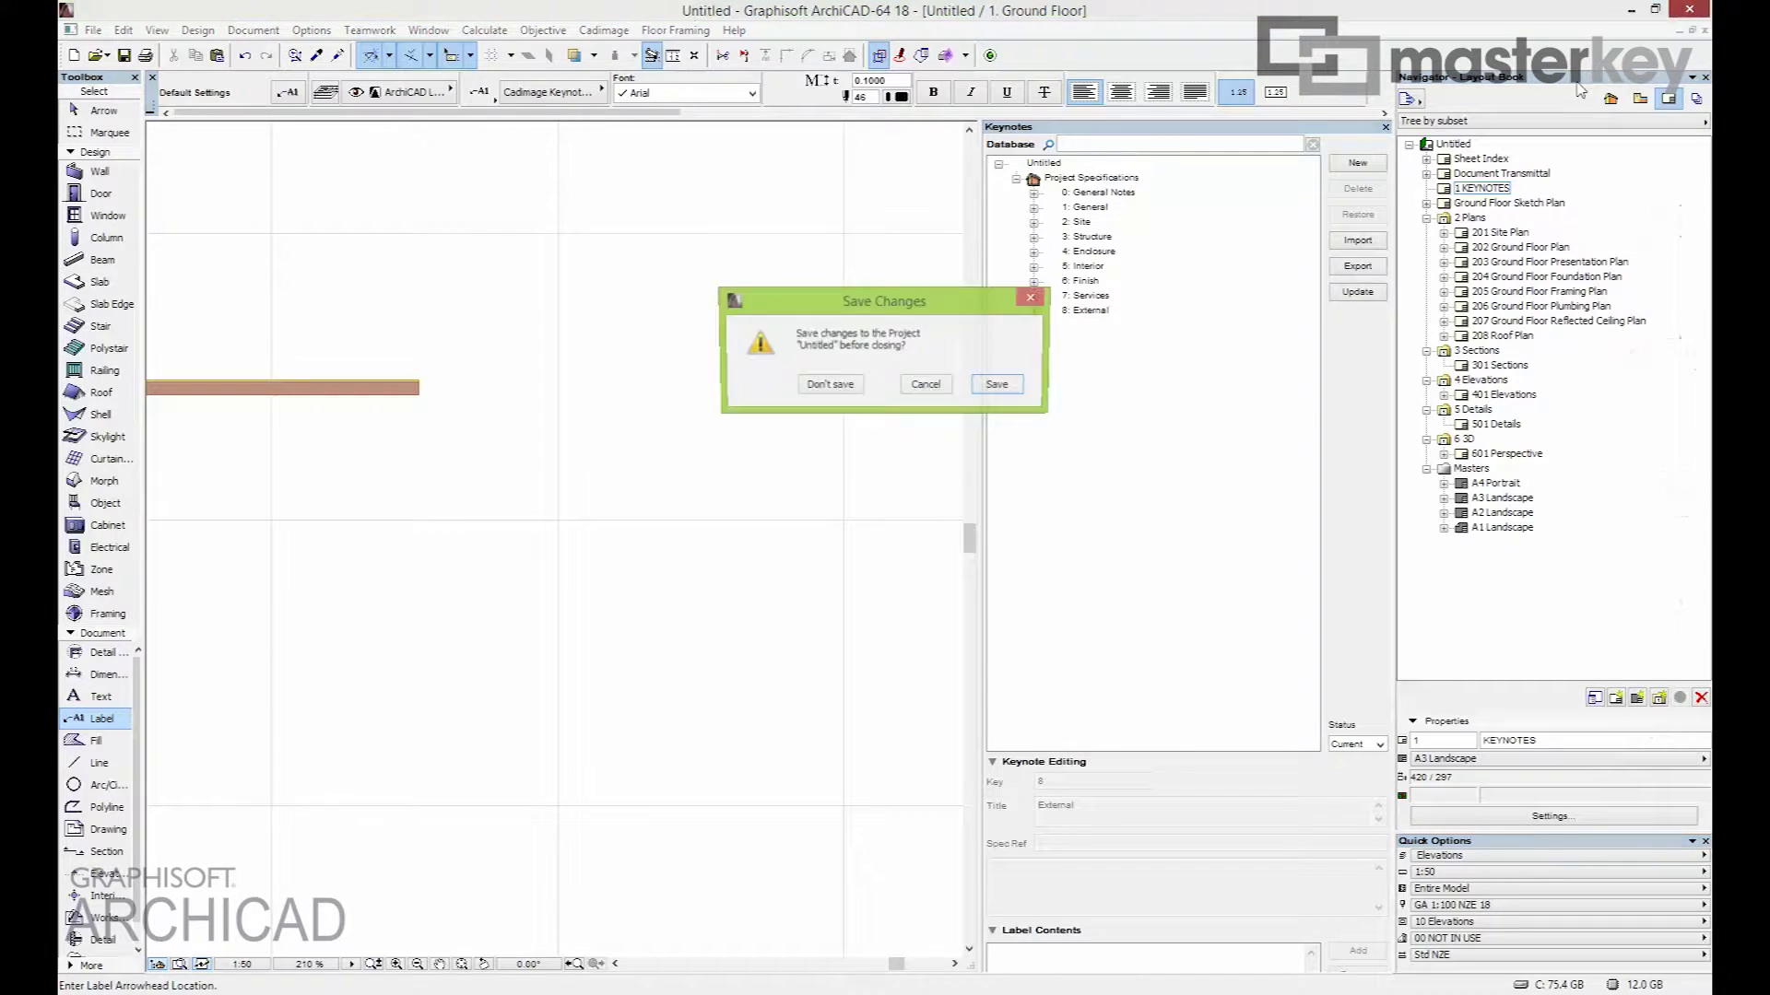
pyautogui.click(829, 386)
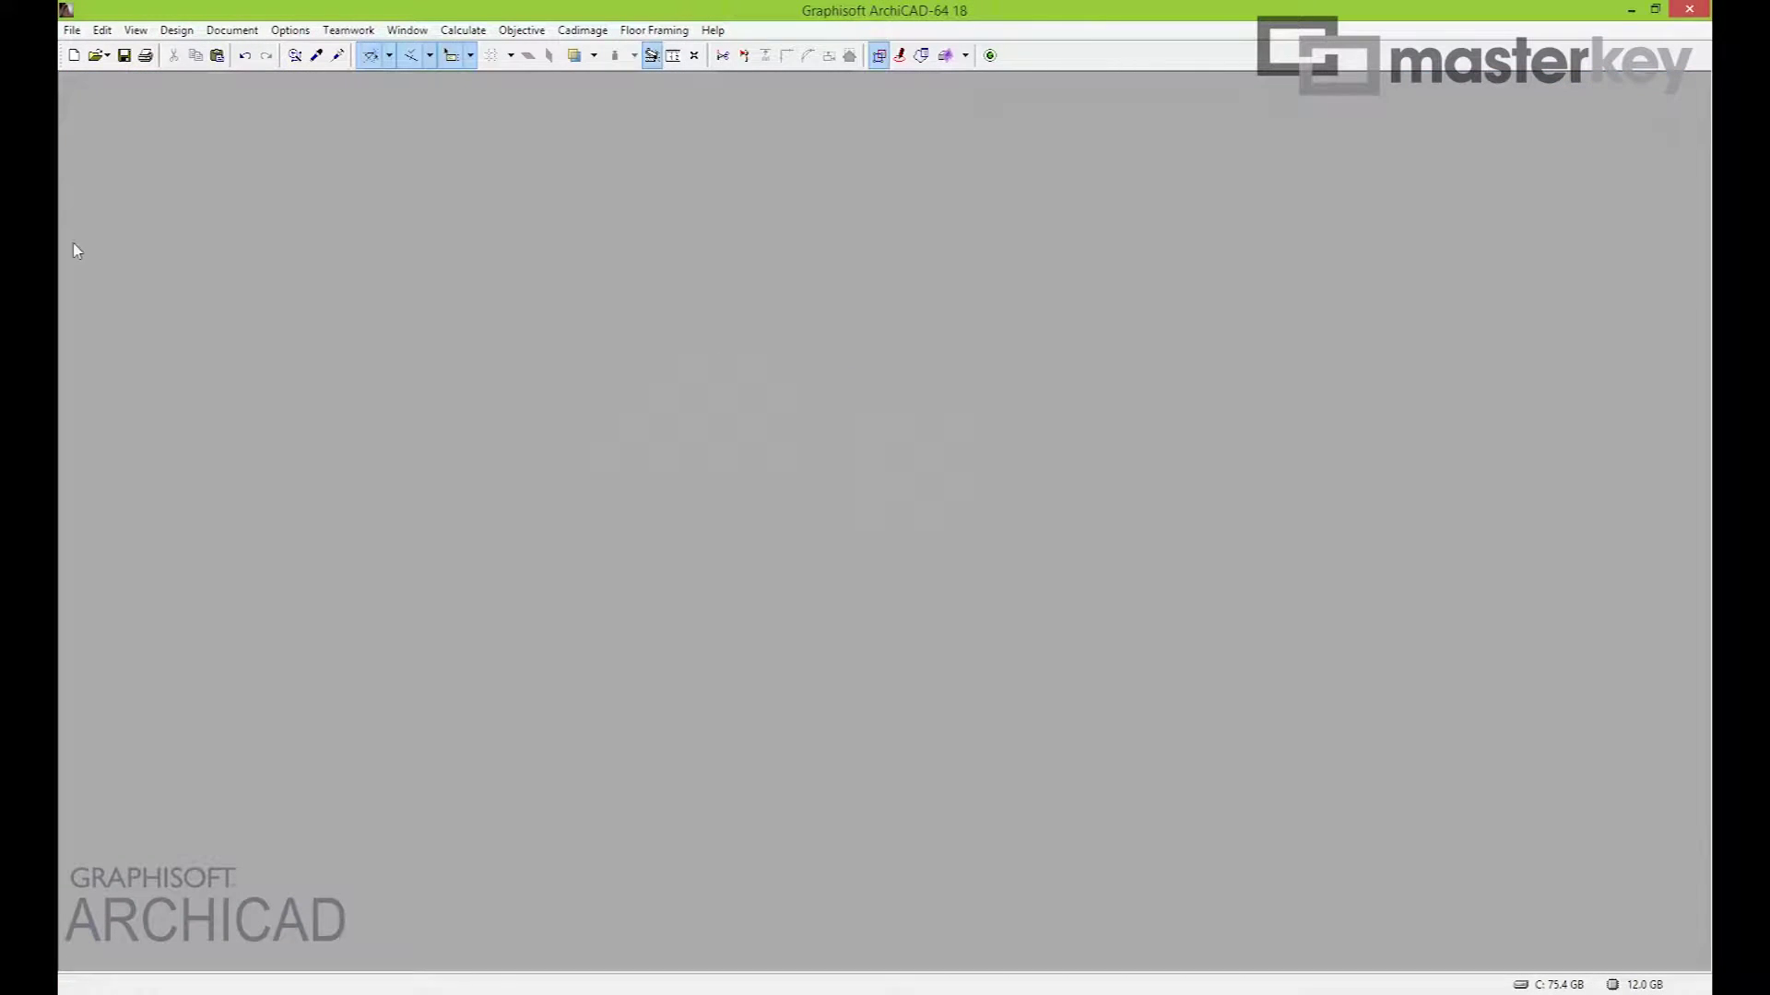
pyautogui.hotkey('alt', 'Tab')
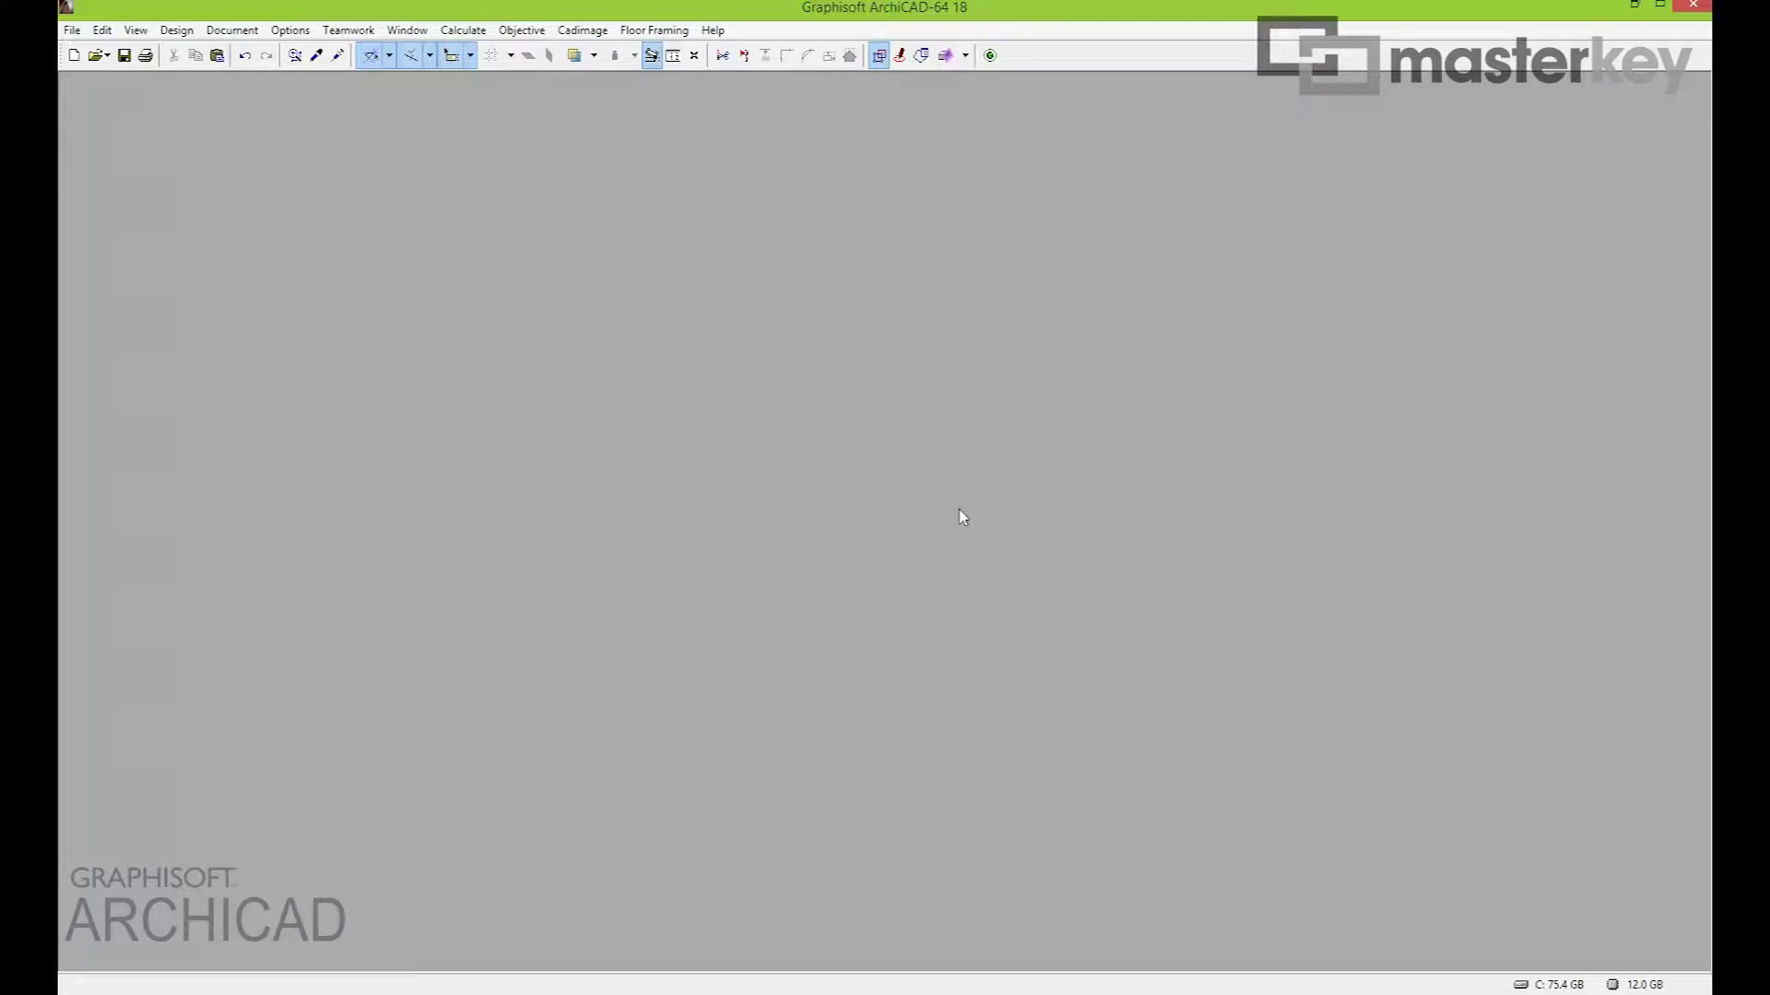
pyautogui.hotkey('alt', 'F4')
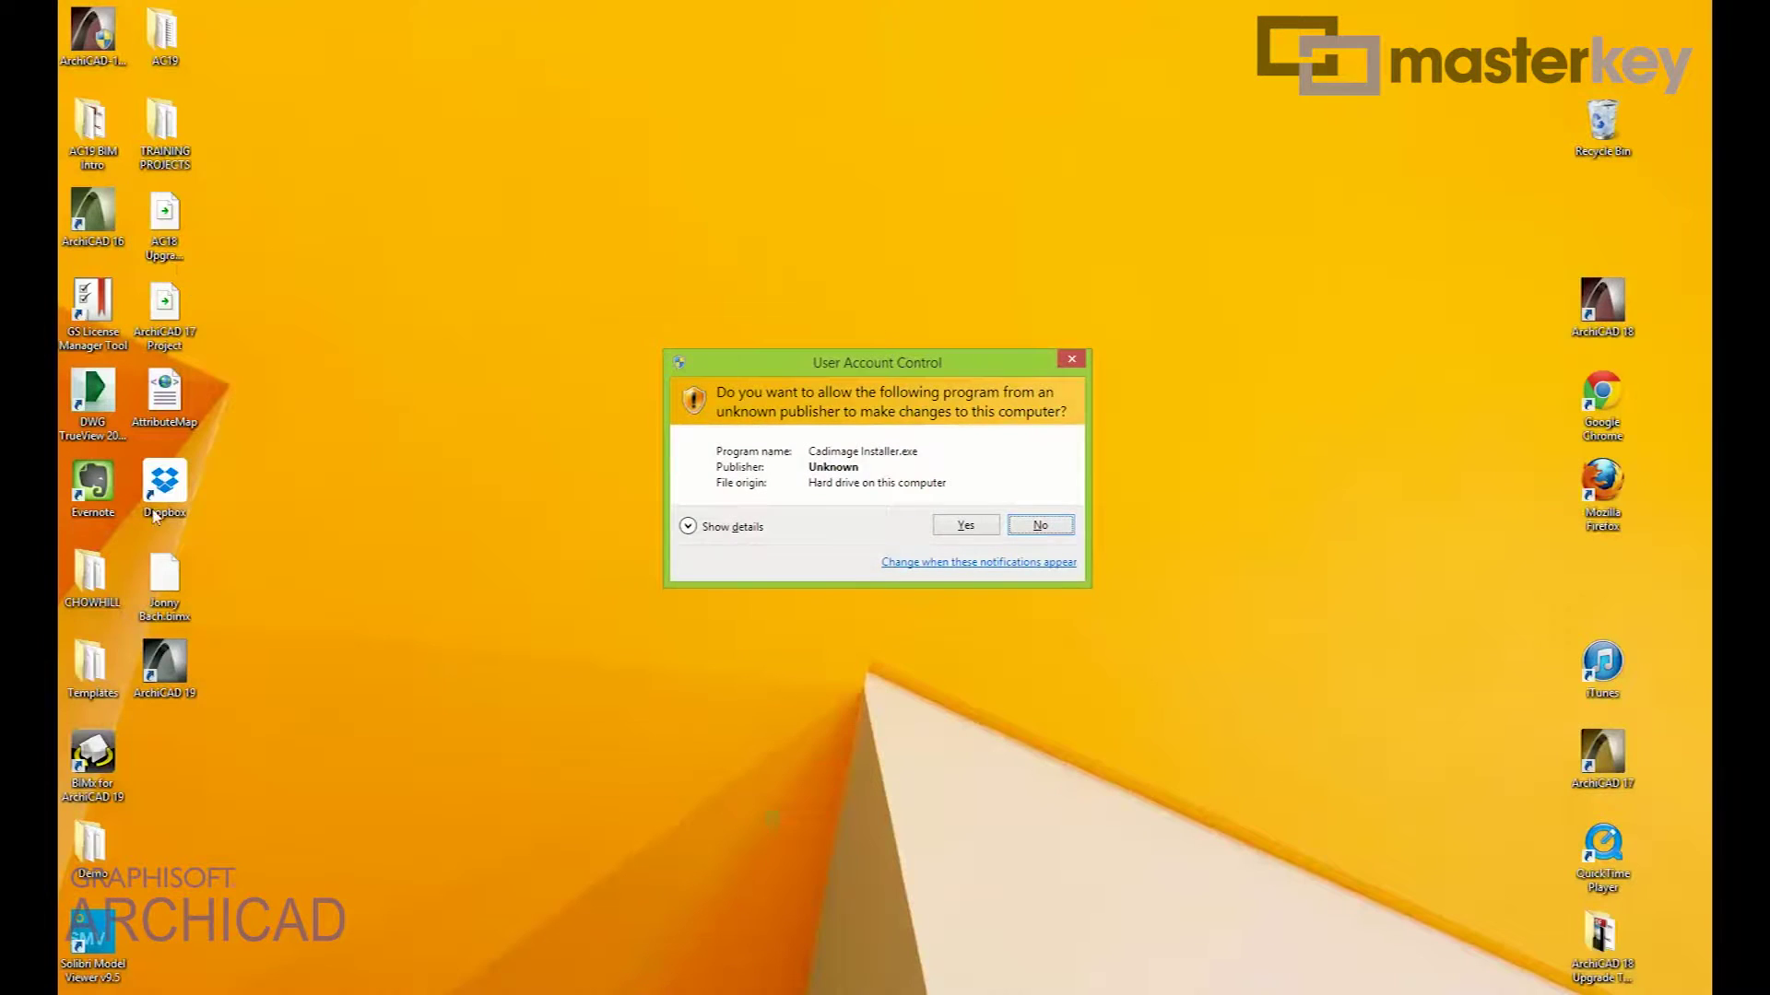
# Allow the Cadimage installer to run and log in with the account e-mail and password
pyautogui.click(966, 526)
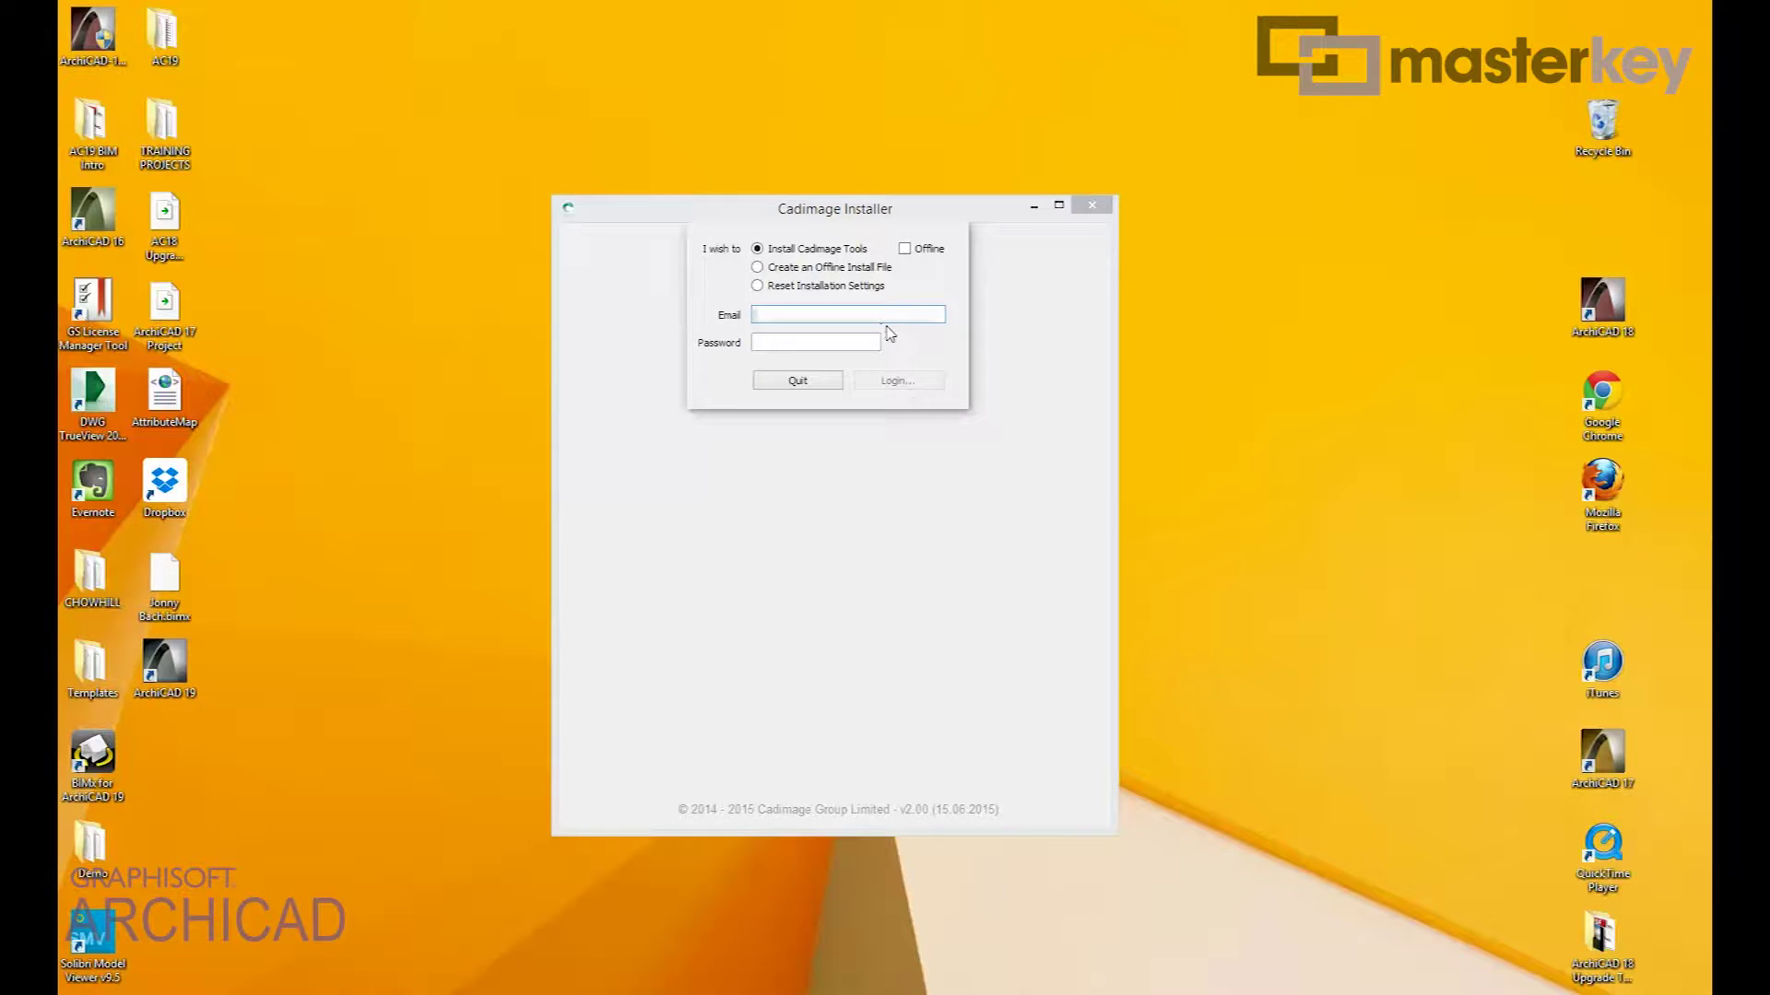
pyautogui.write('onny')
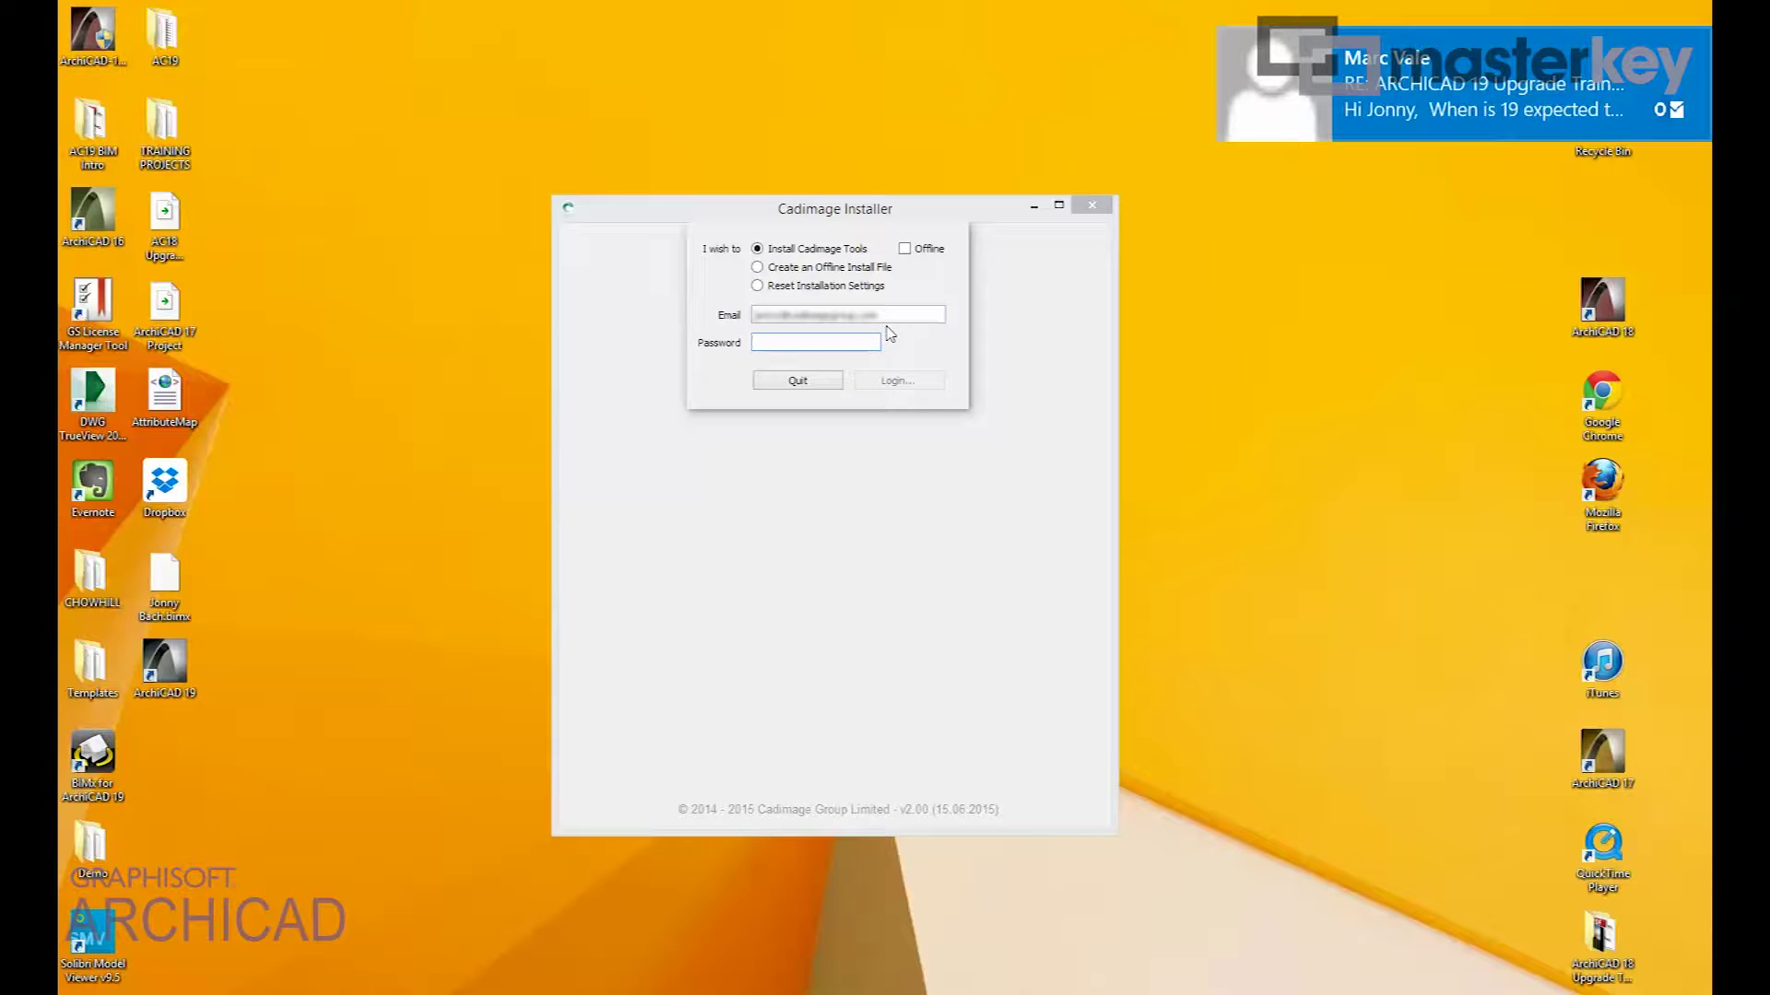
pyautogui.write('•••••••••')
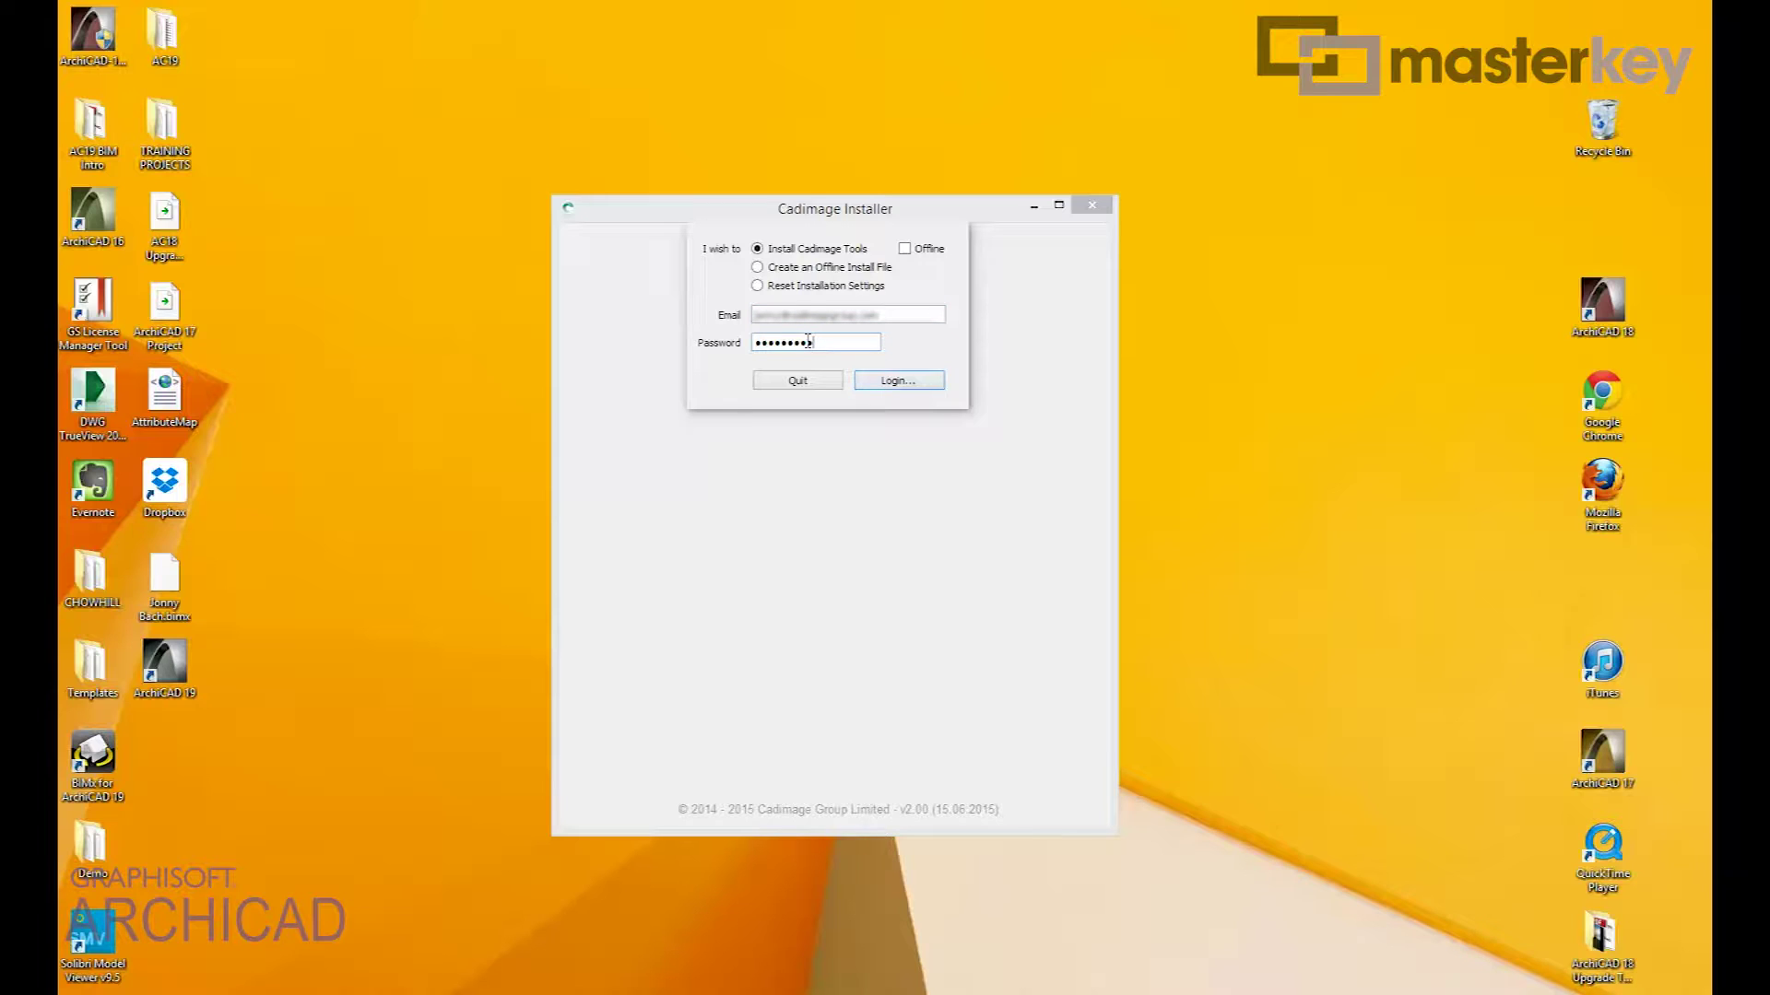
pyautogui.click(894, 382)
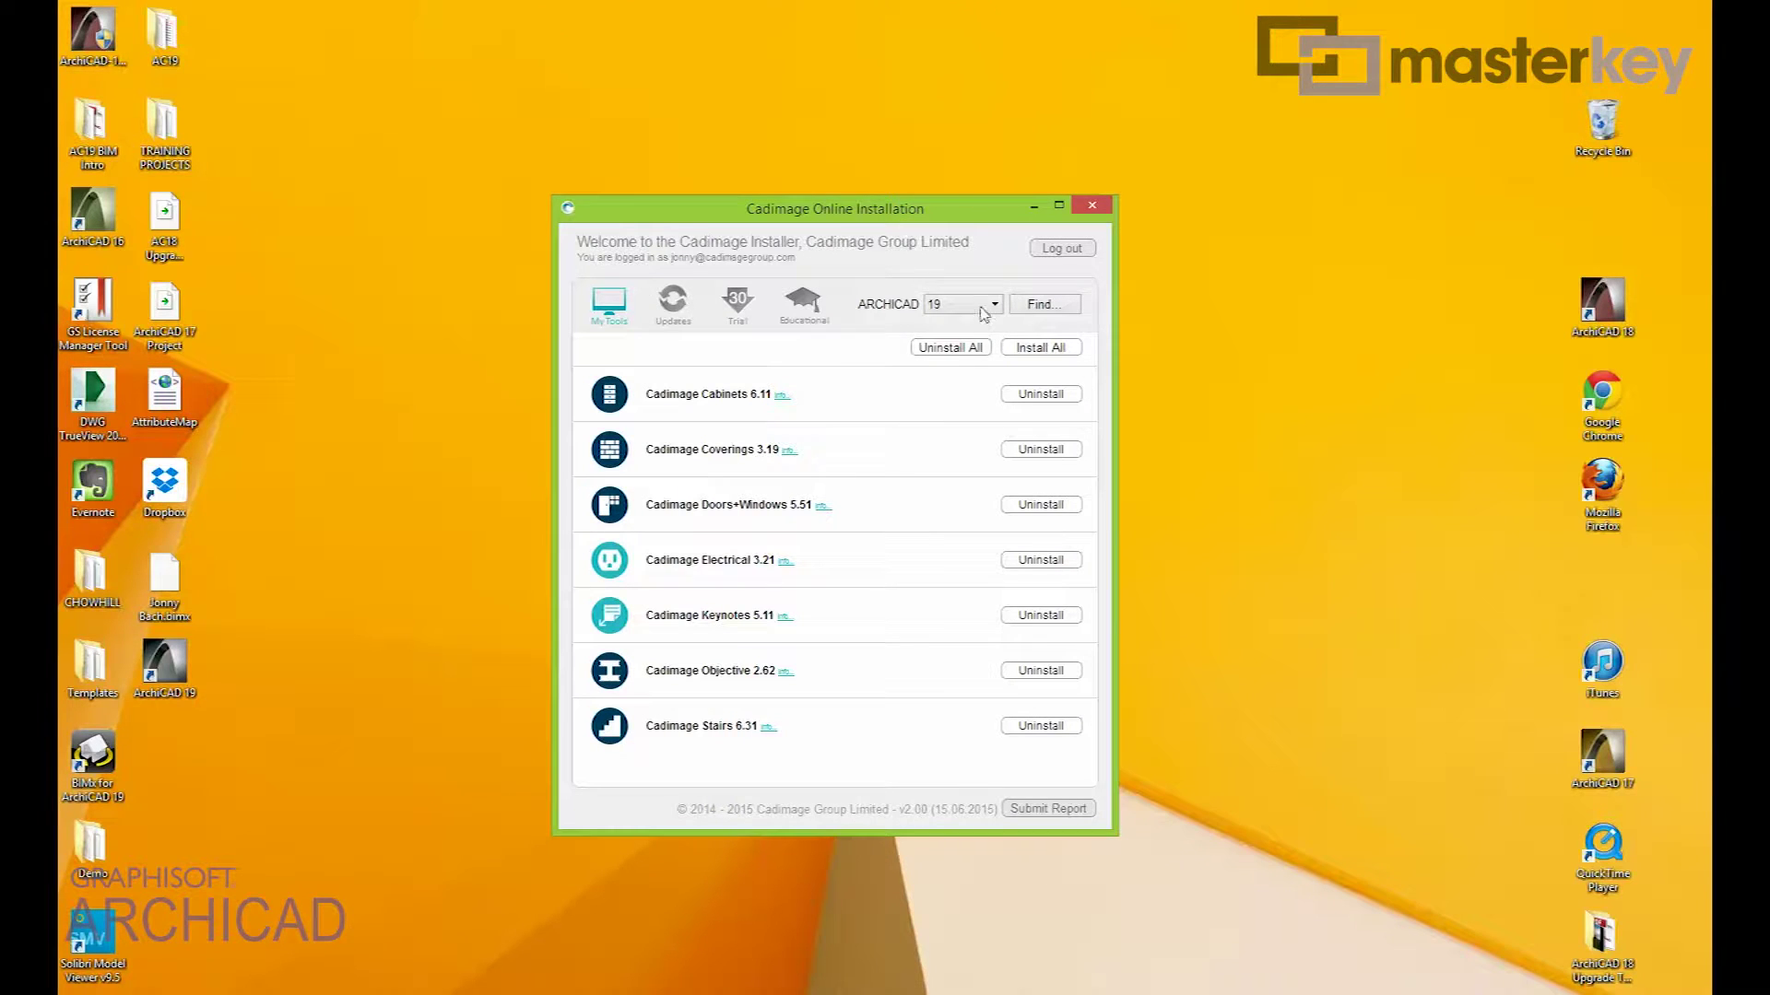
# List the Cadimage tools installed for ArchiCAD 18, including Masterspec MasterKey 1.02
pyautogui.click(983, 305)
pyautogui.click(949, 336)
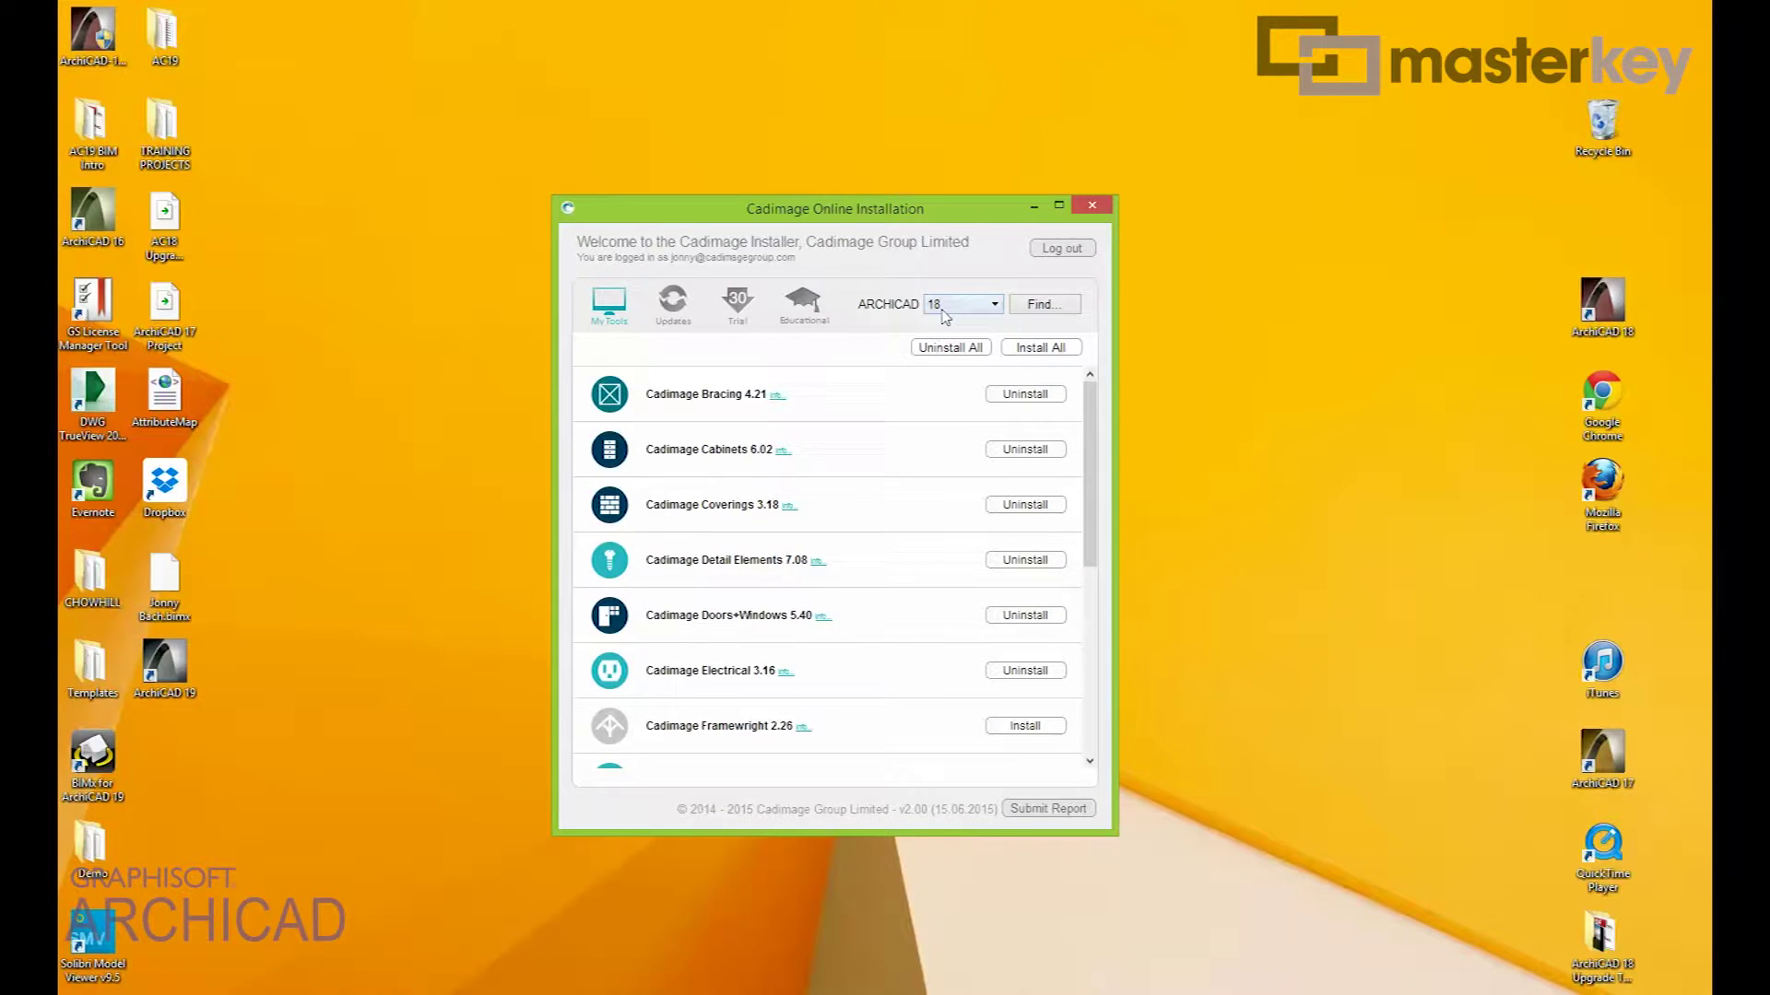
pyautogui.scroll(-5, 738, 576)
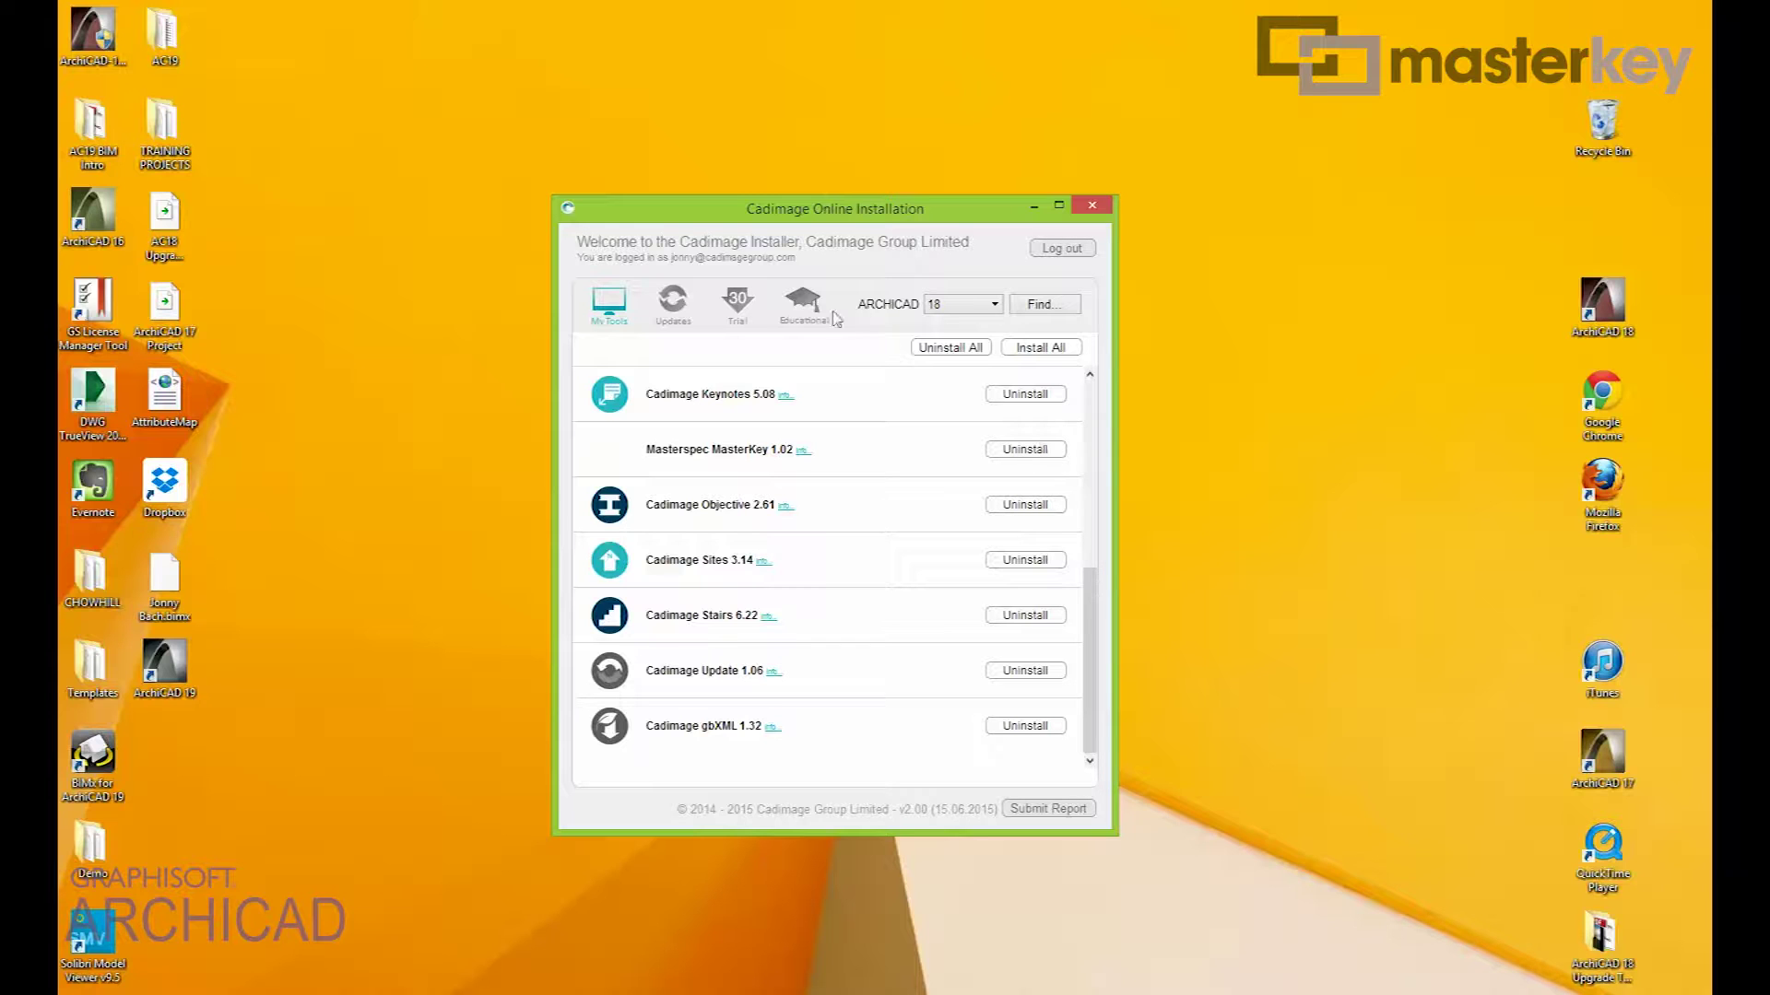
pyautogui.press('super+e')
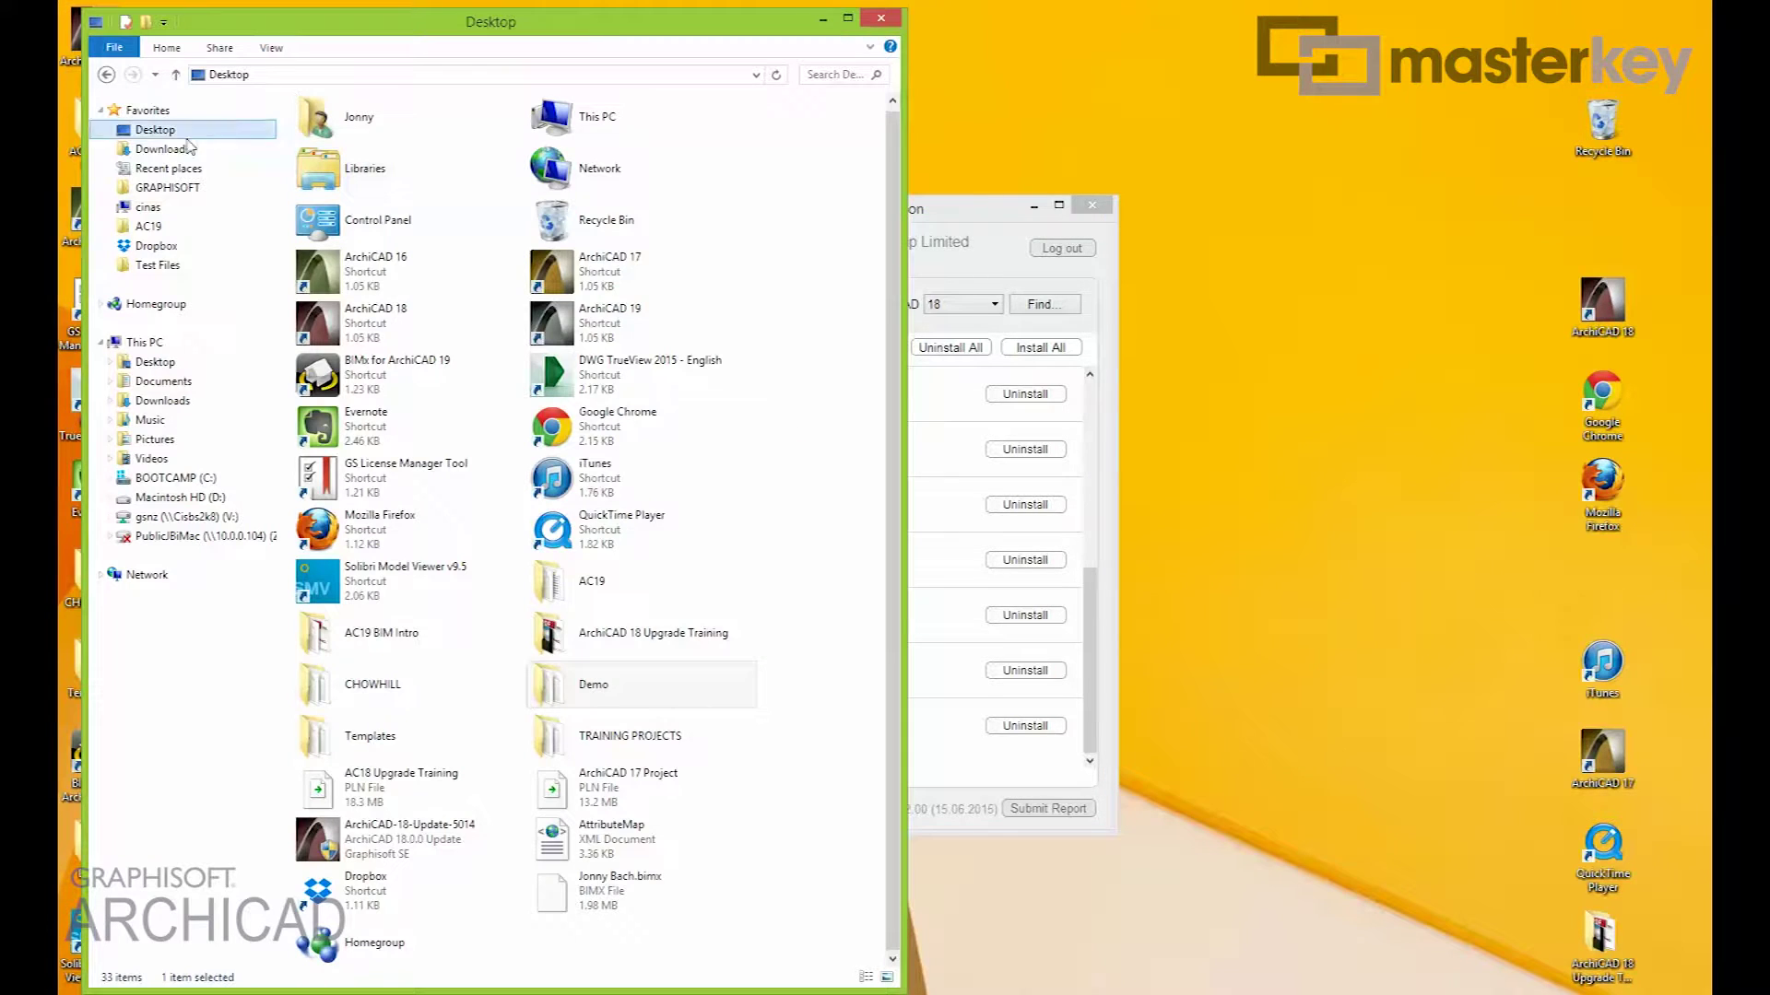
# Browse to C:\Program Files\GRAPHISOFT\ArchiCAD 18\Add-Ons\CadimageTools and select the Masterspec MasterKey file
pyautogui.click(145, 342)
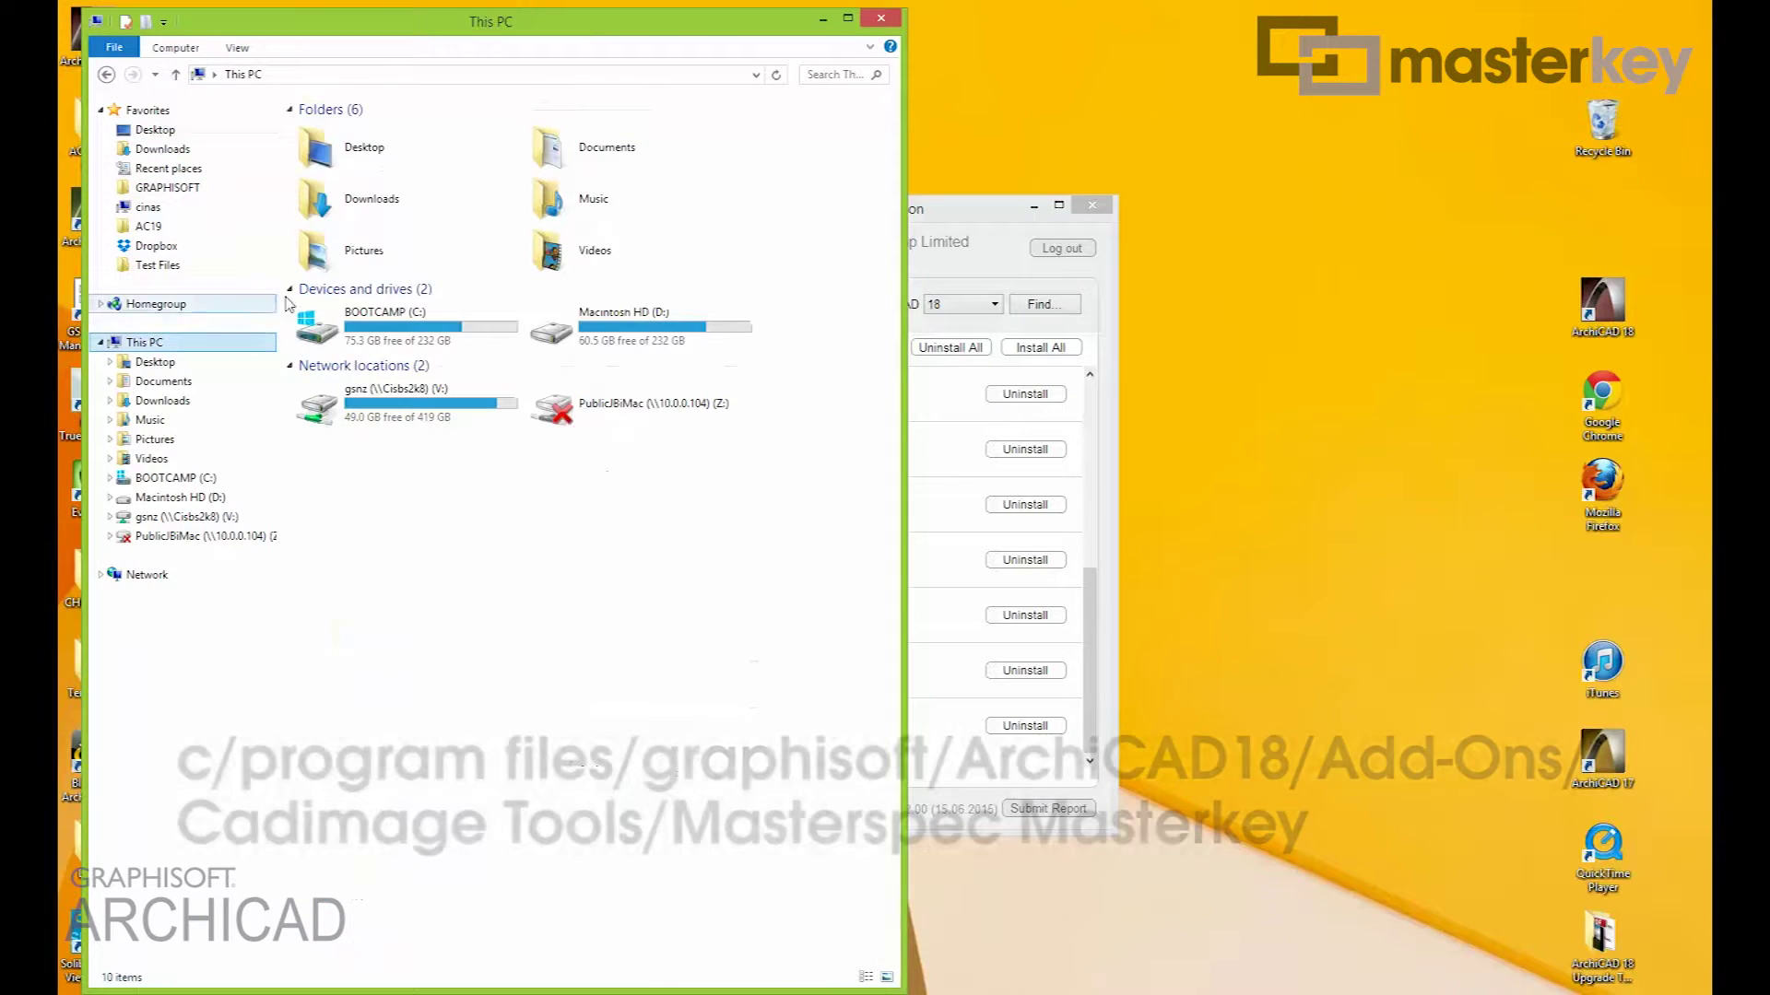
pyautogui.click(342, 316)
pyautogui.doubleClick(343, 316)
pyautogui.doubleClick(350, 260)
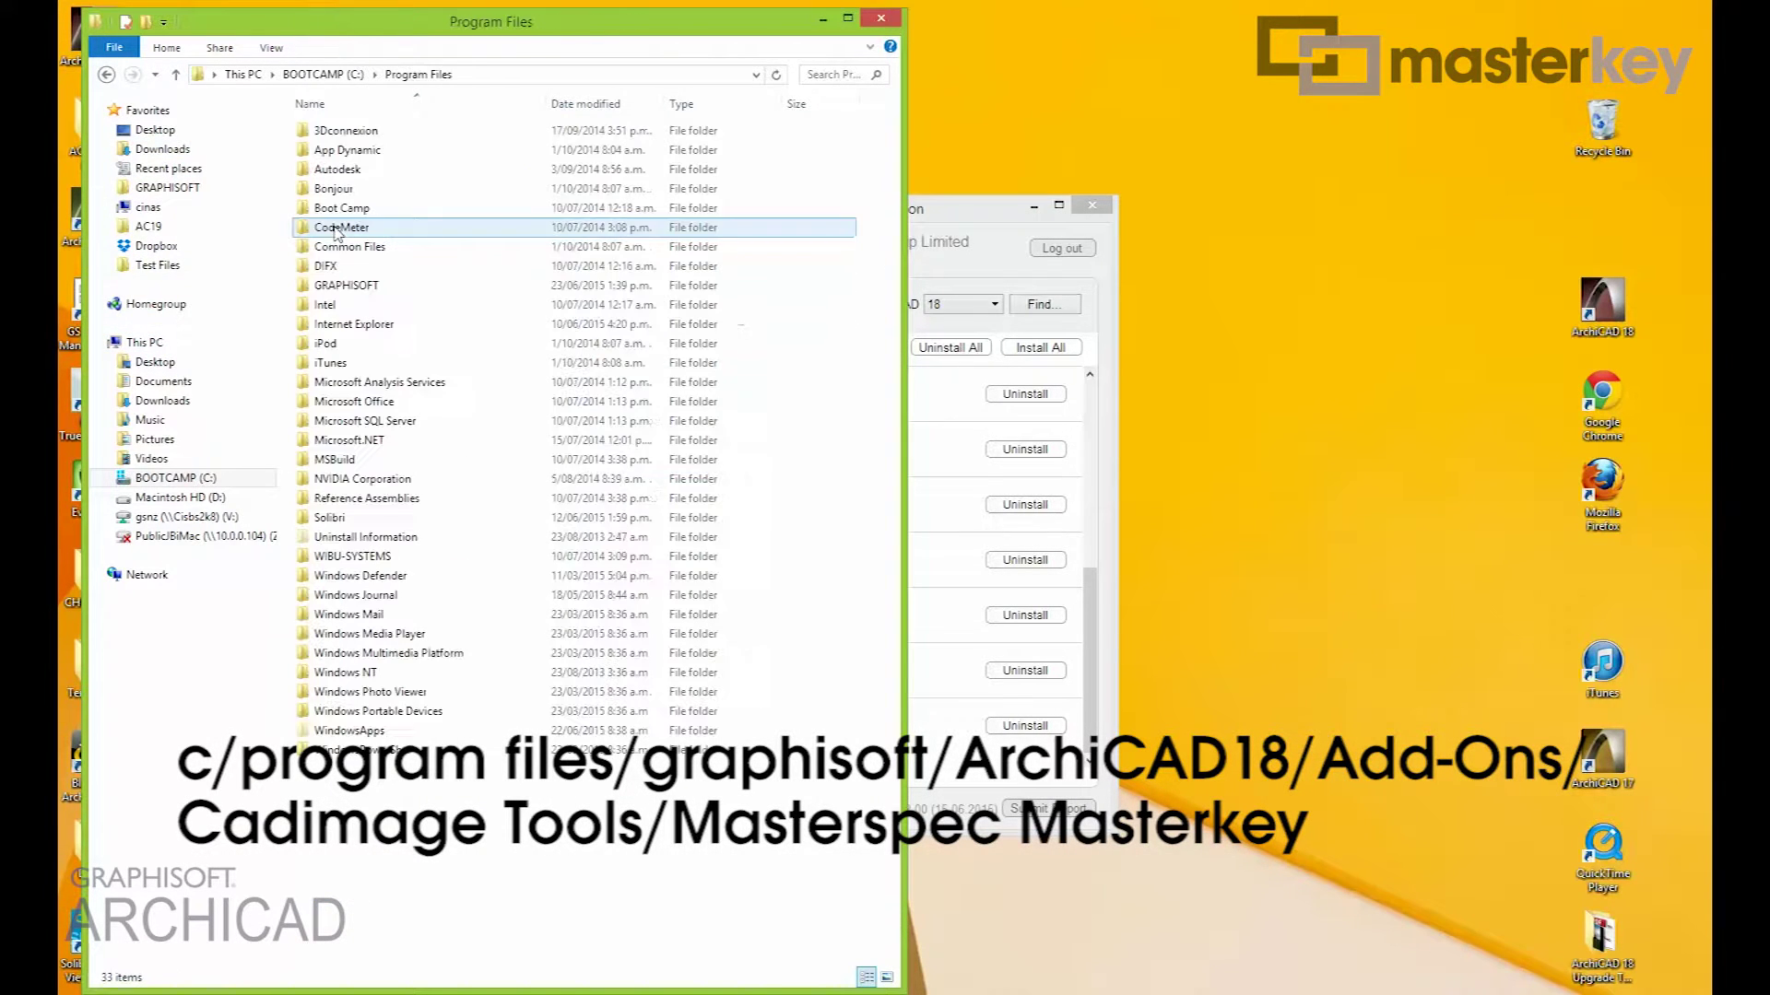
pyautogui.doubleClick(352, 285)
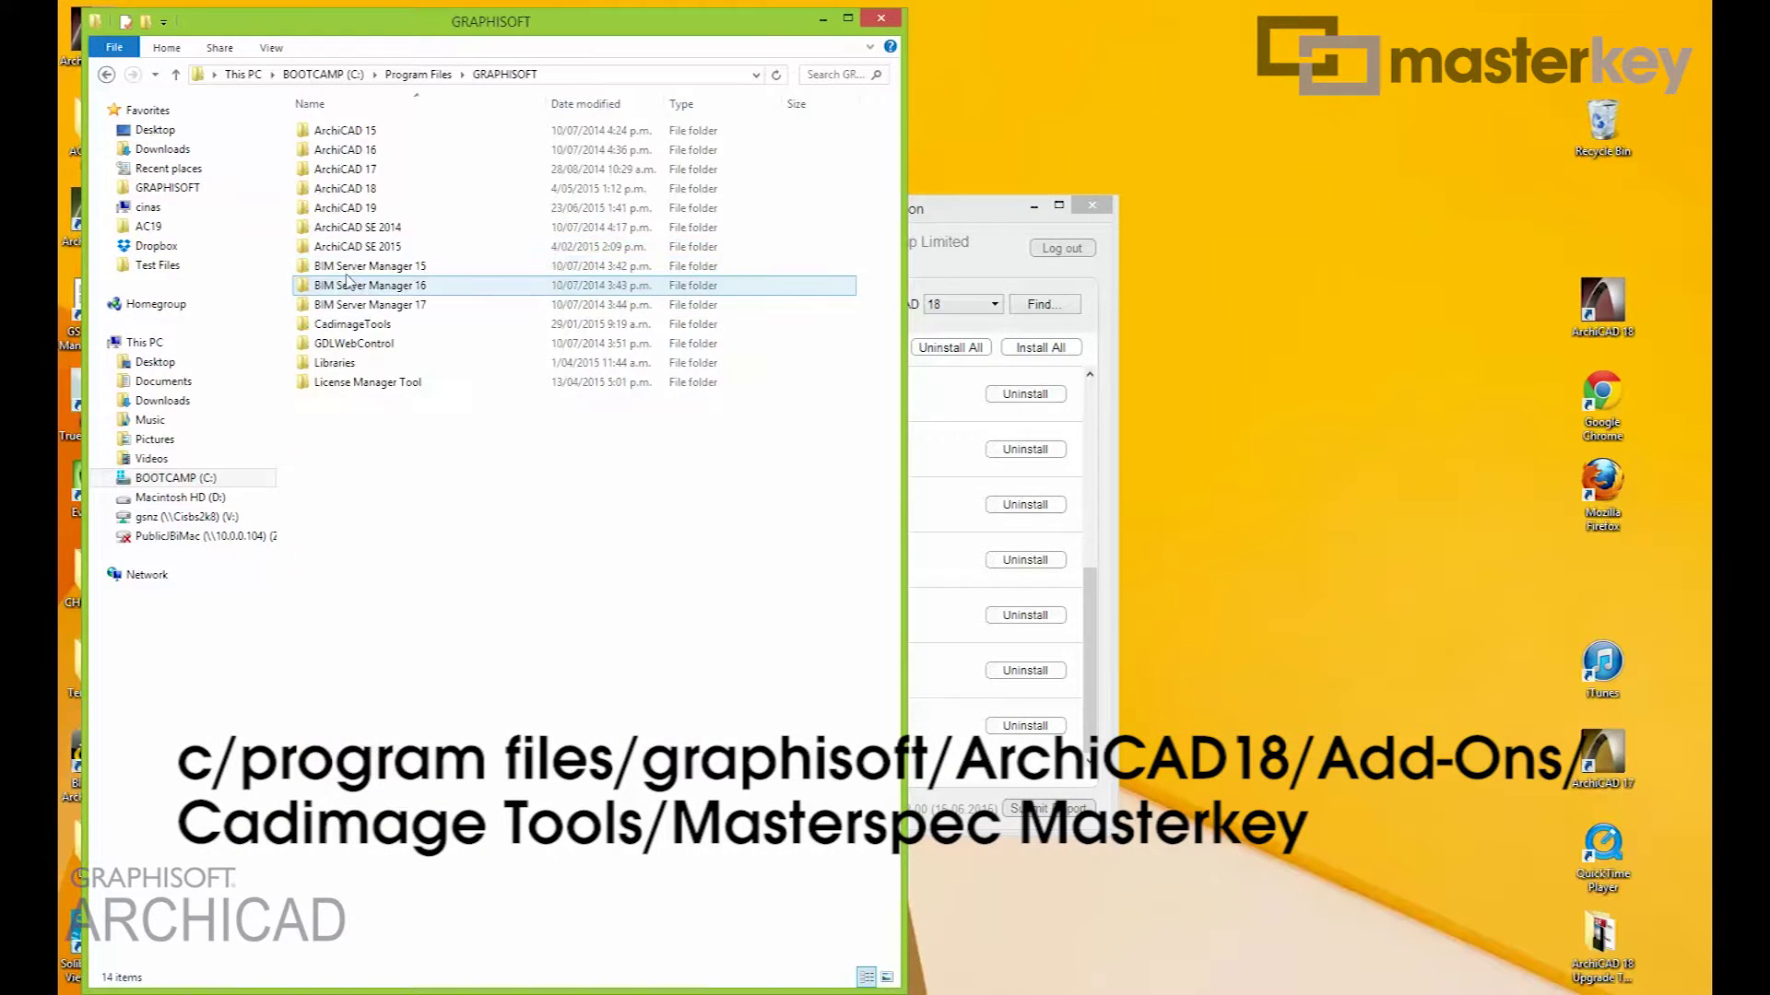
pyautogui.doubleClick(345, 192)
pyautogui.doubleClick(342, 149)
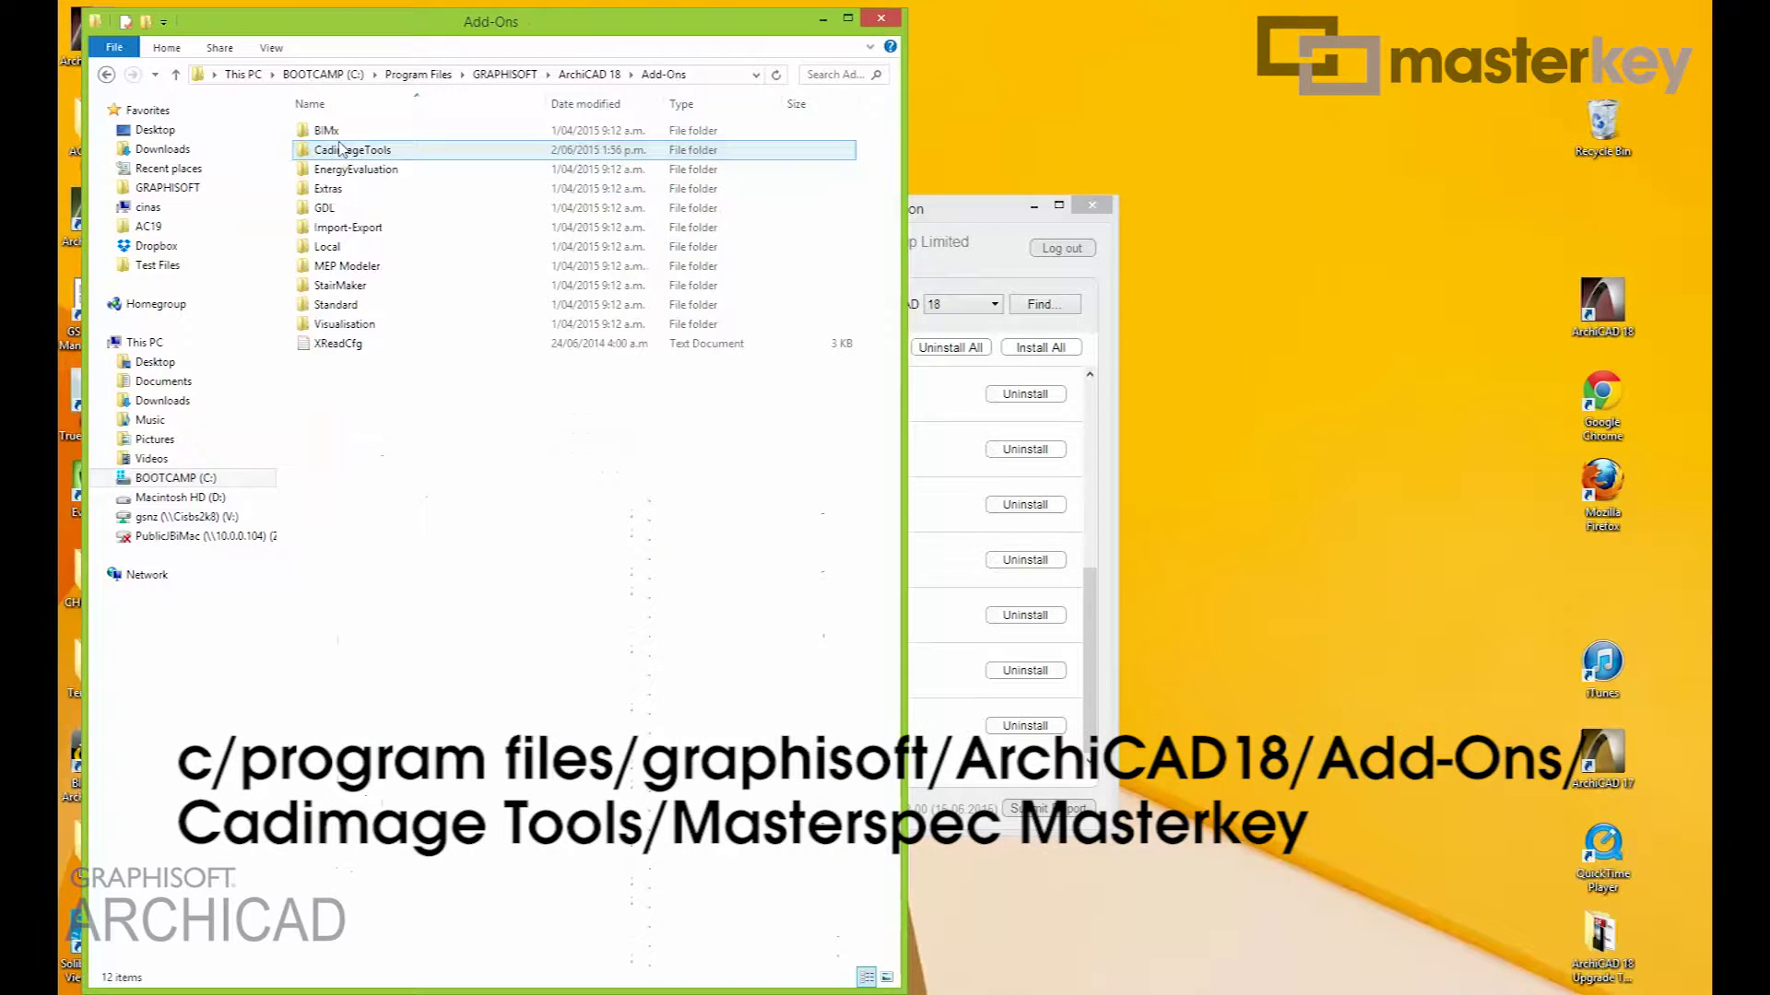
pyautogui.doubleClick(343, 150)
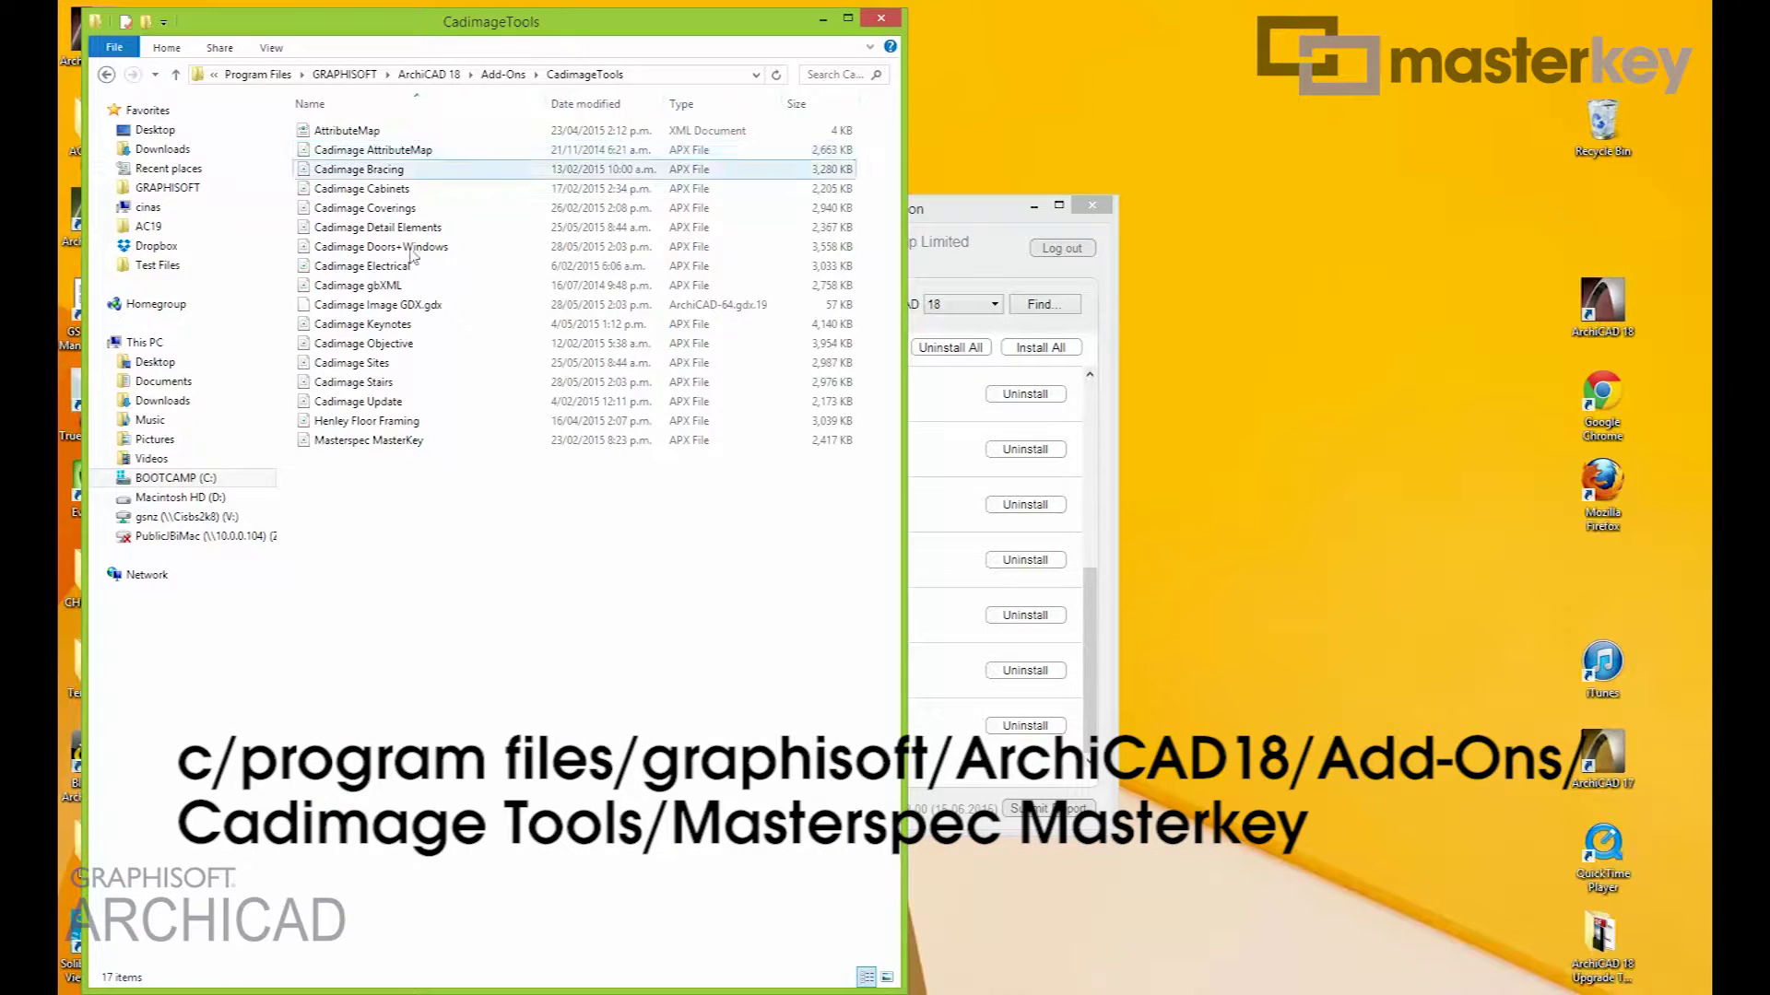
pyautogui.click(369, 441)
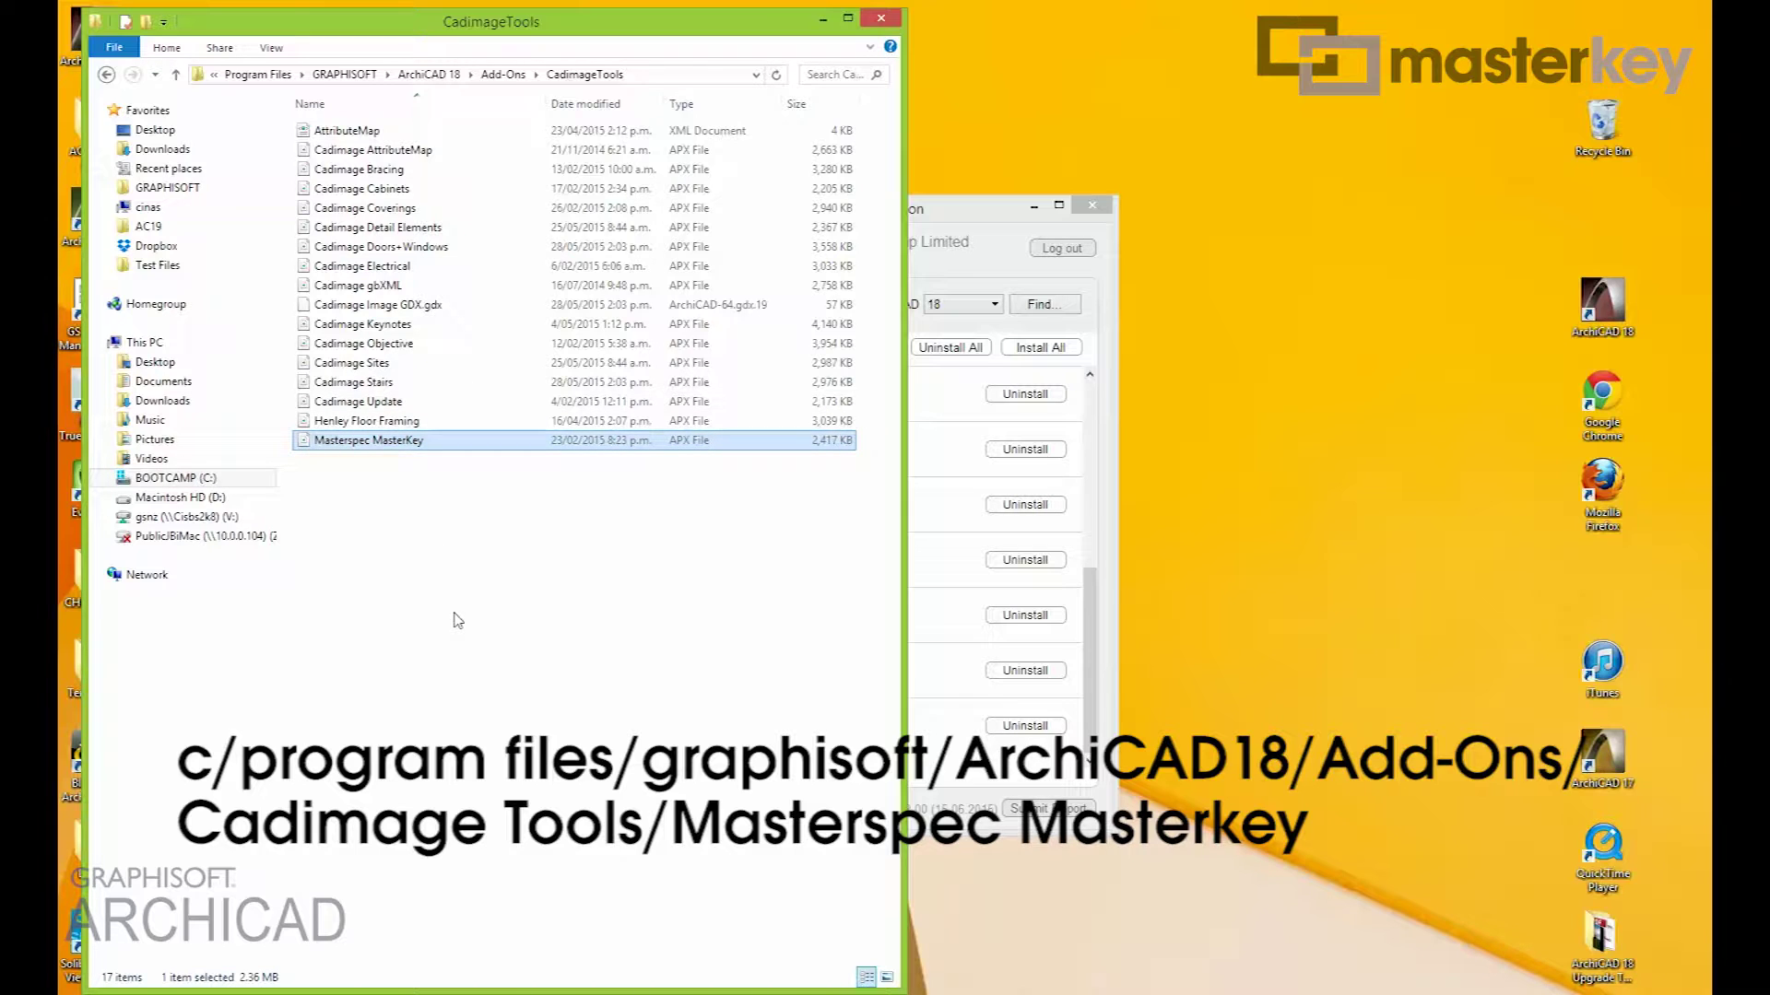
# Close Explorer and the installer, then start a new ArchiCAD 18 project from the NZE template
pyautogui.click(881, 18)
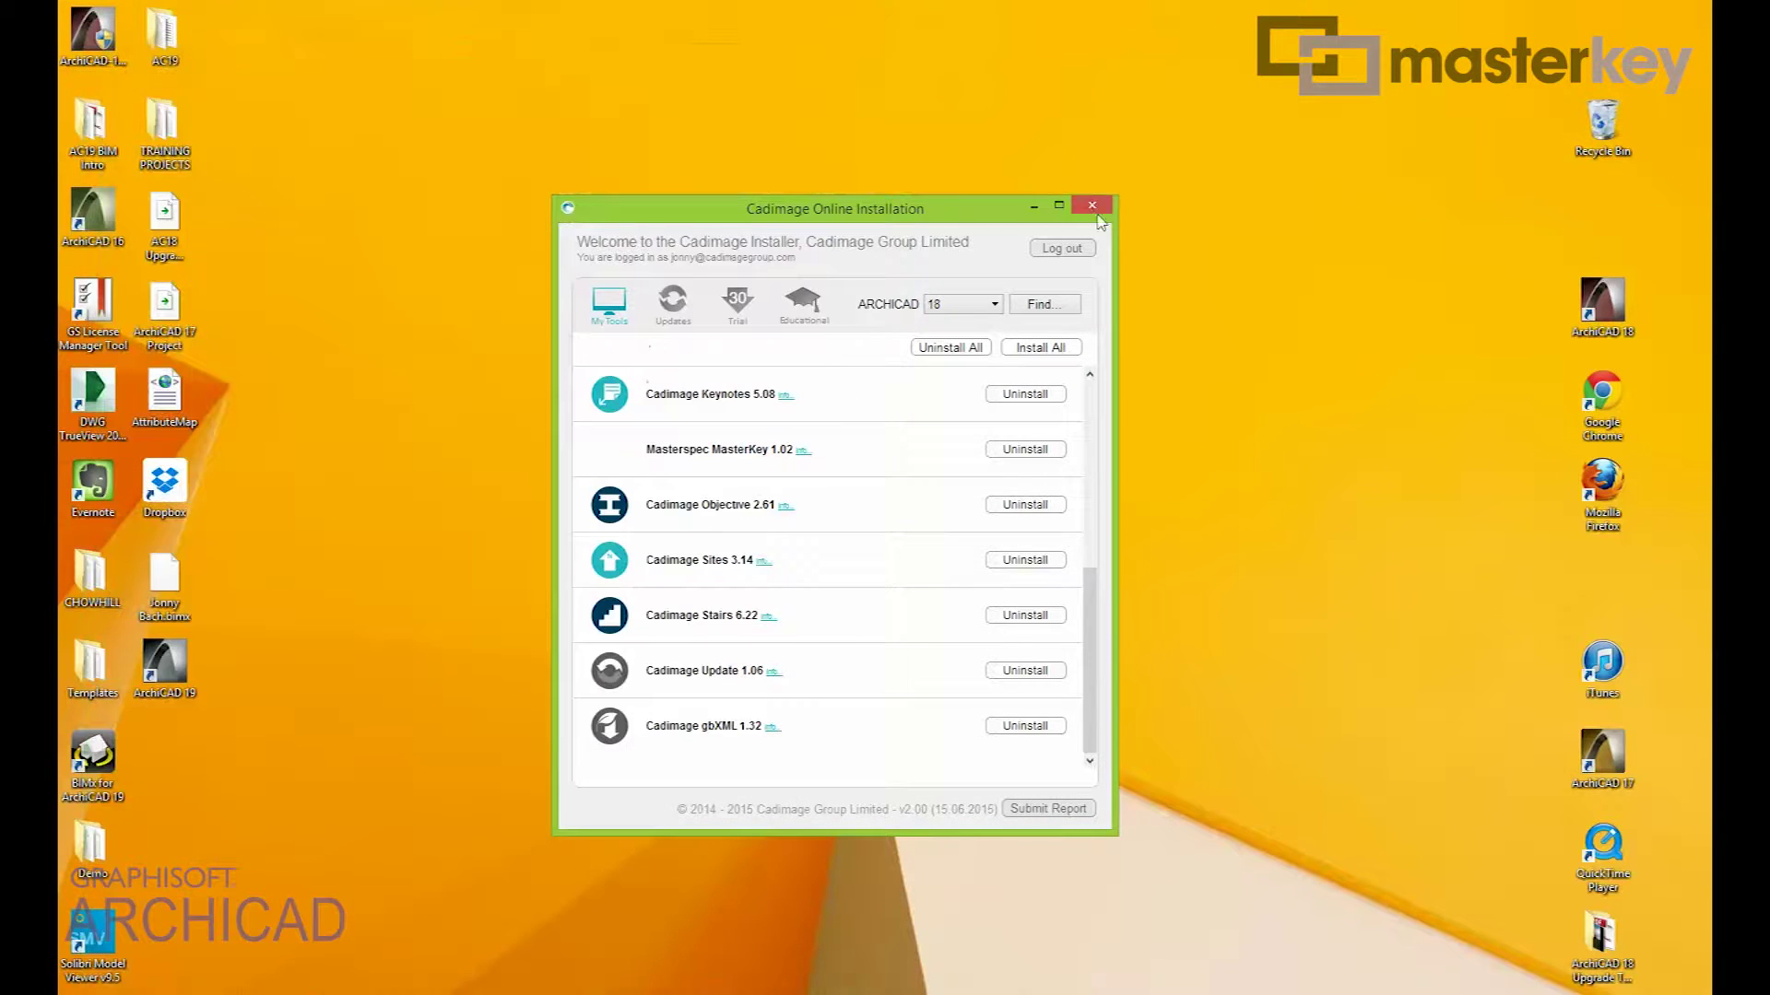
pyautogui.click(1093, 207)
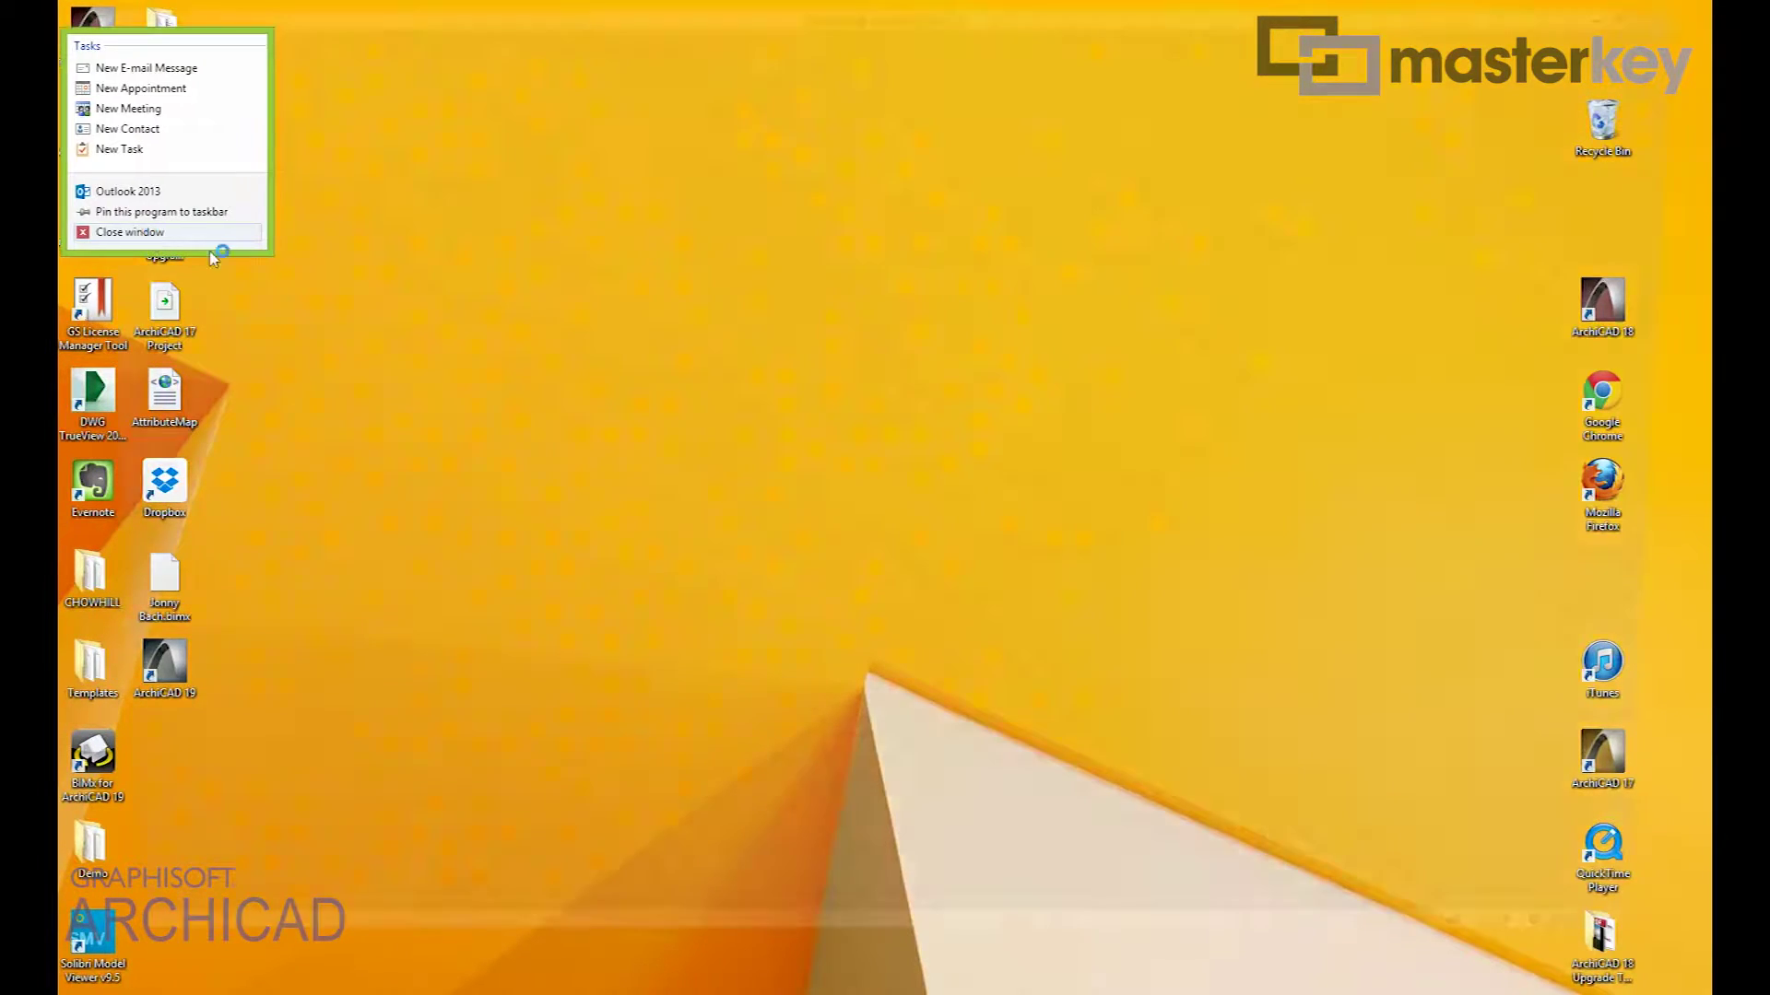
pyautogui.click(147, 238)
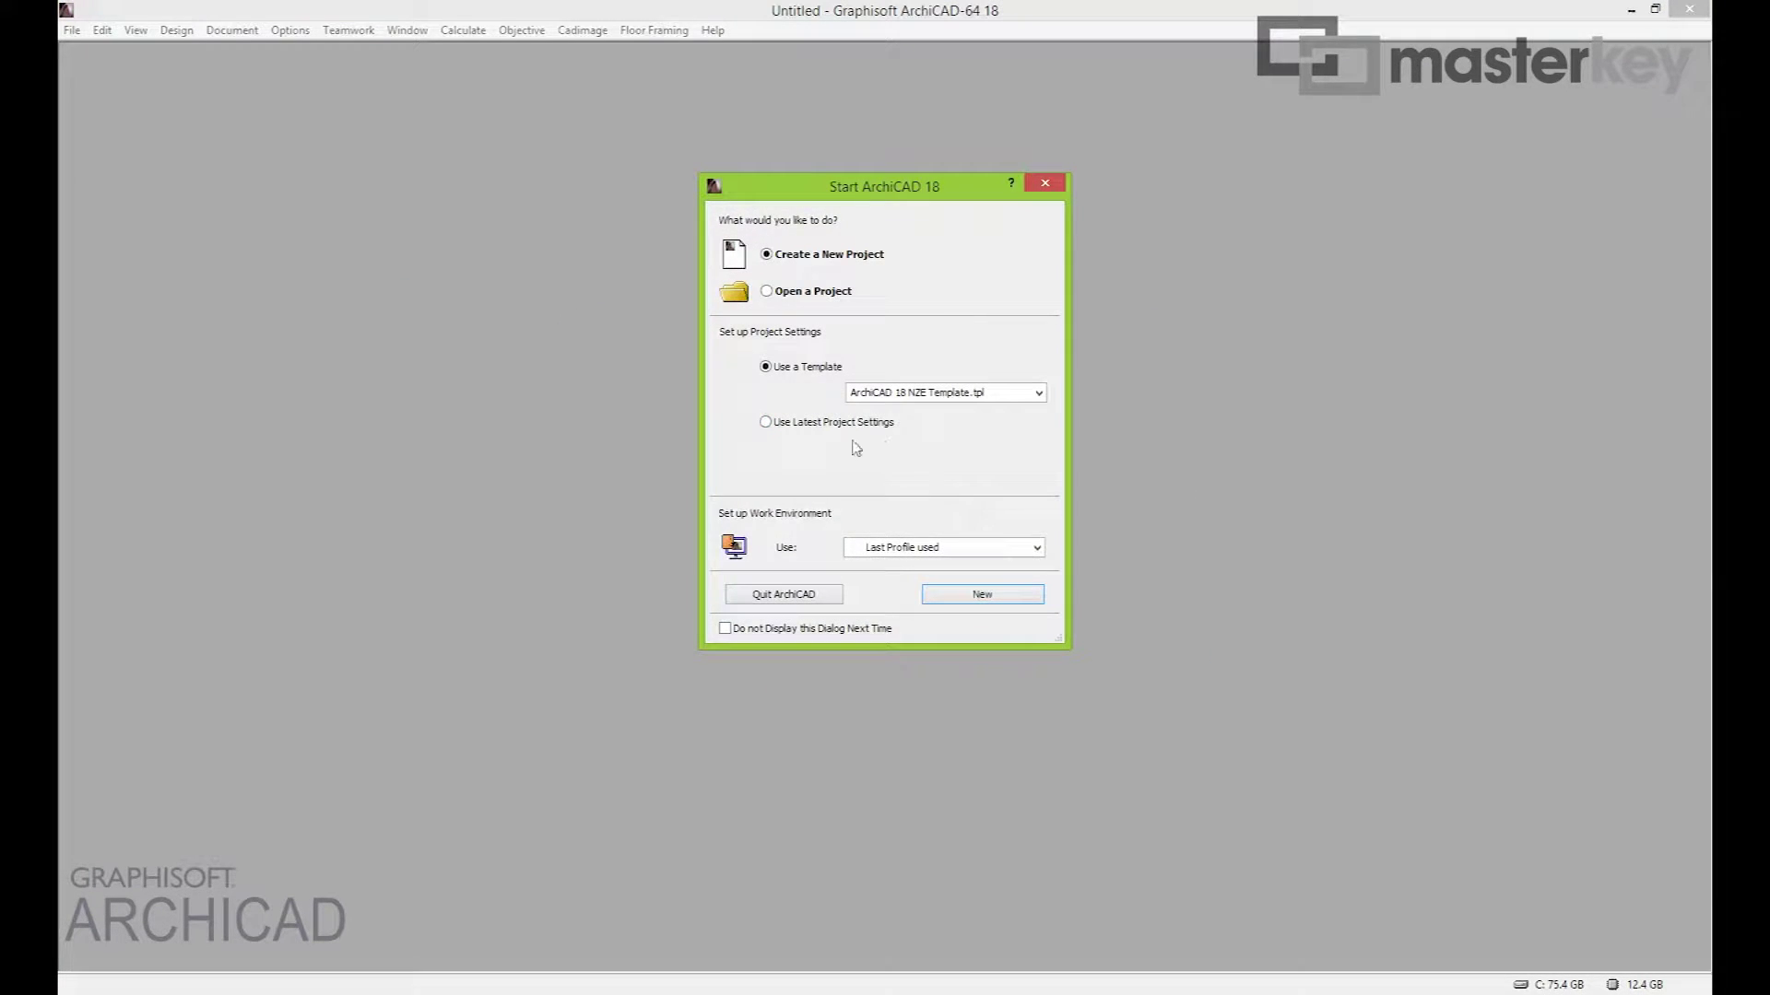
pyautogui.click(1009, 598)
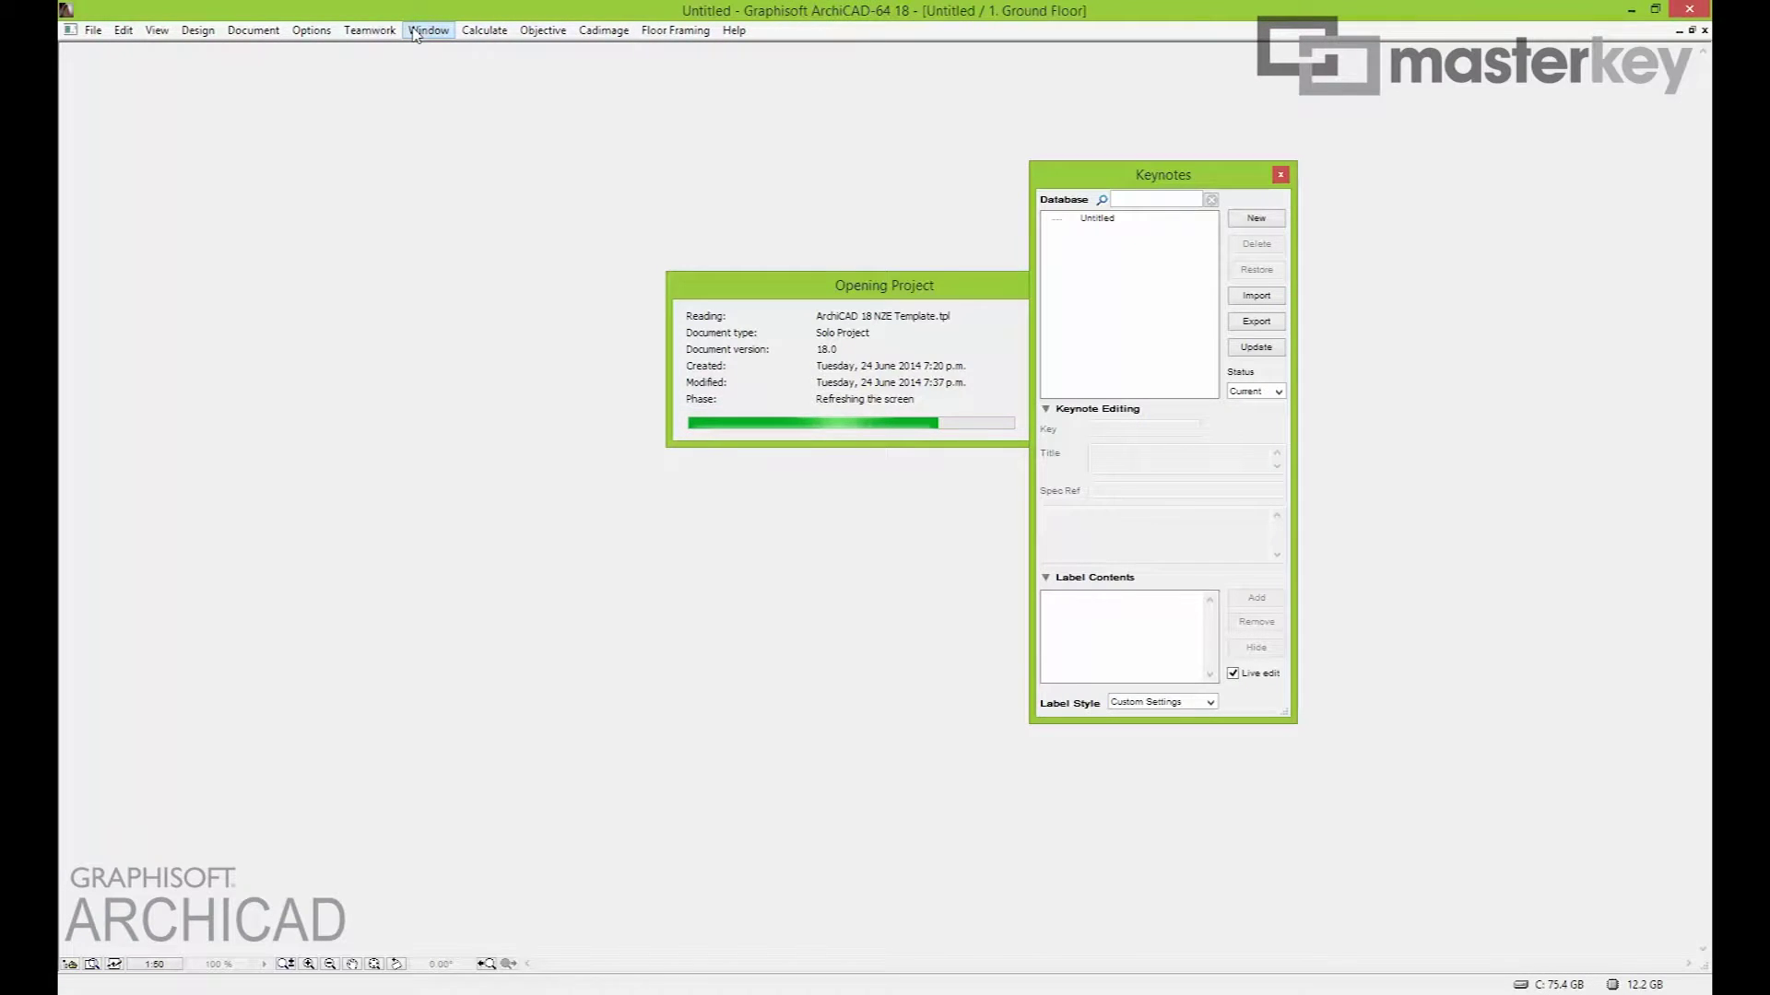
pyautogui.click(416, 31)
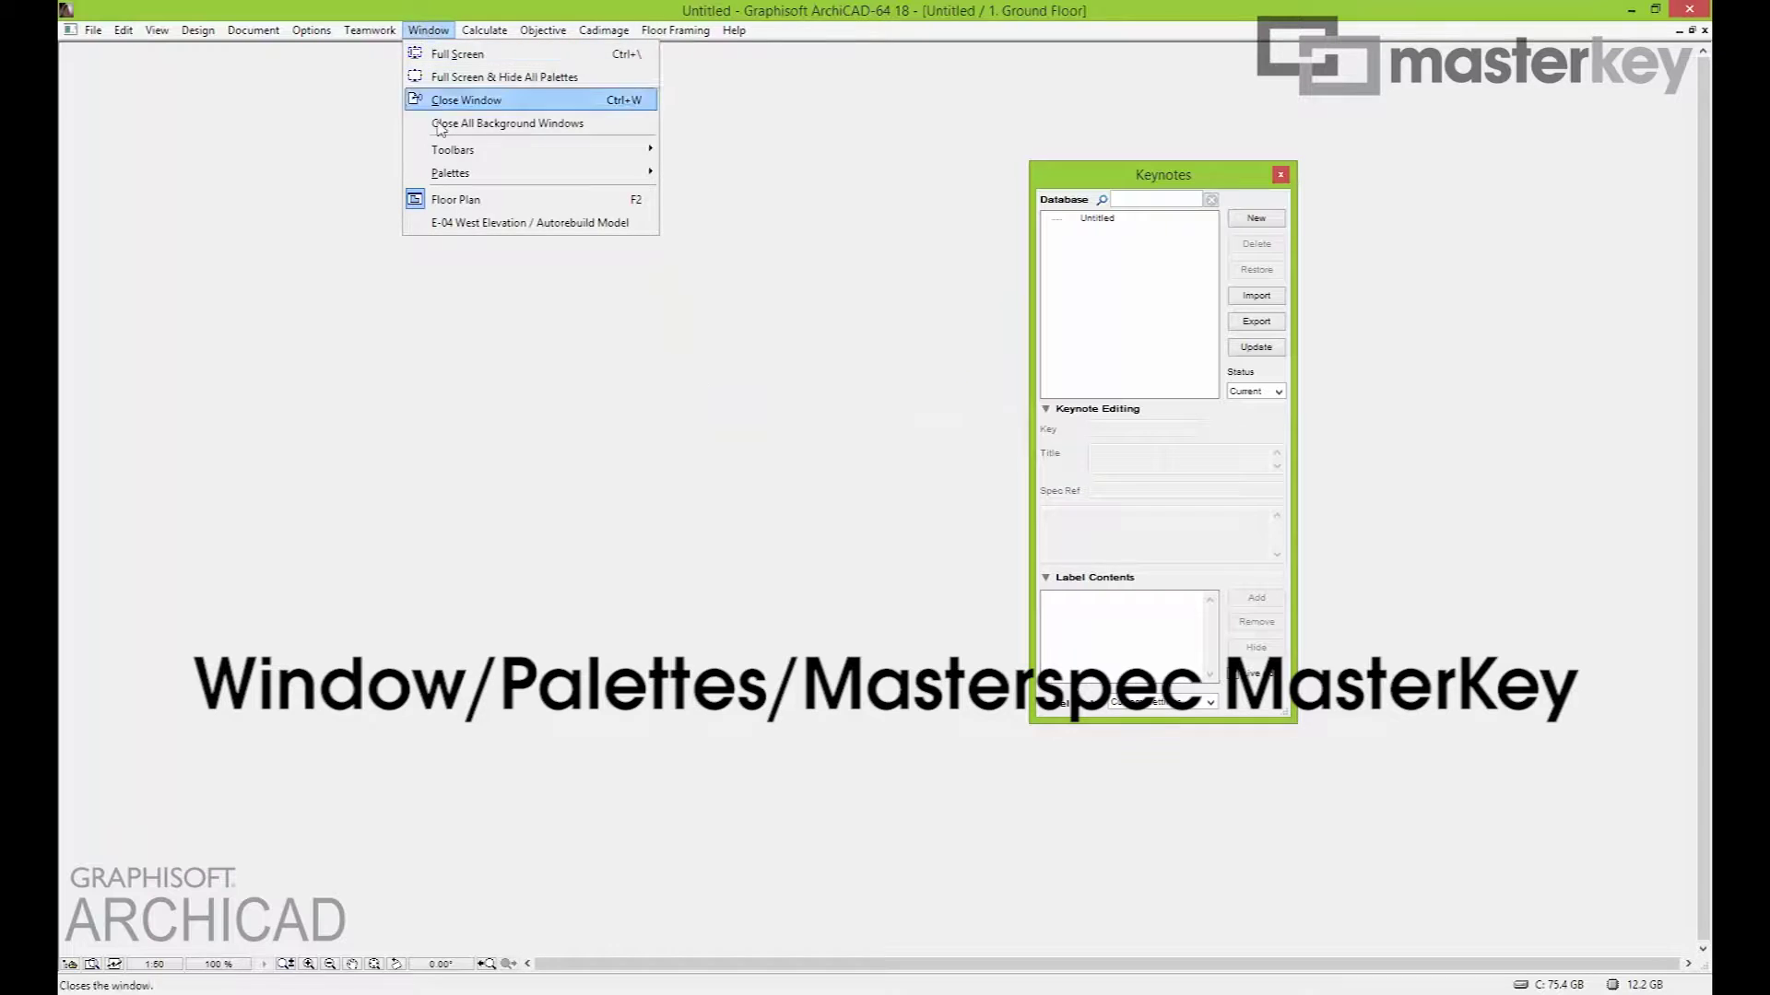
# Open the Masterspec MasterKey palette and log in again with the Masterspec user name and password
pyautogui.moveTo(444, 176)
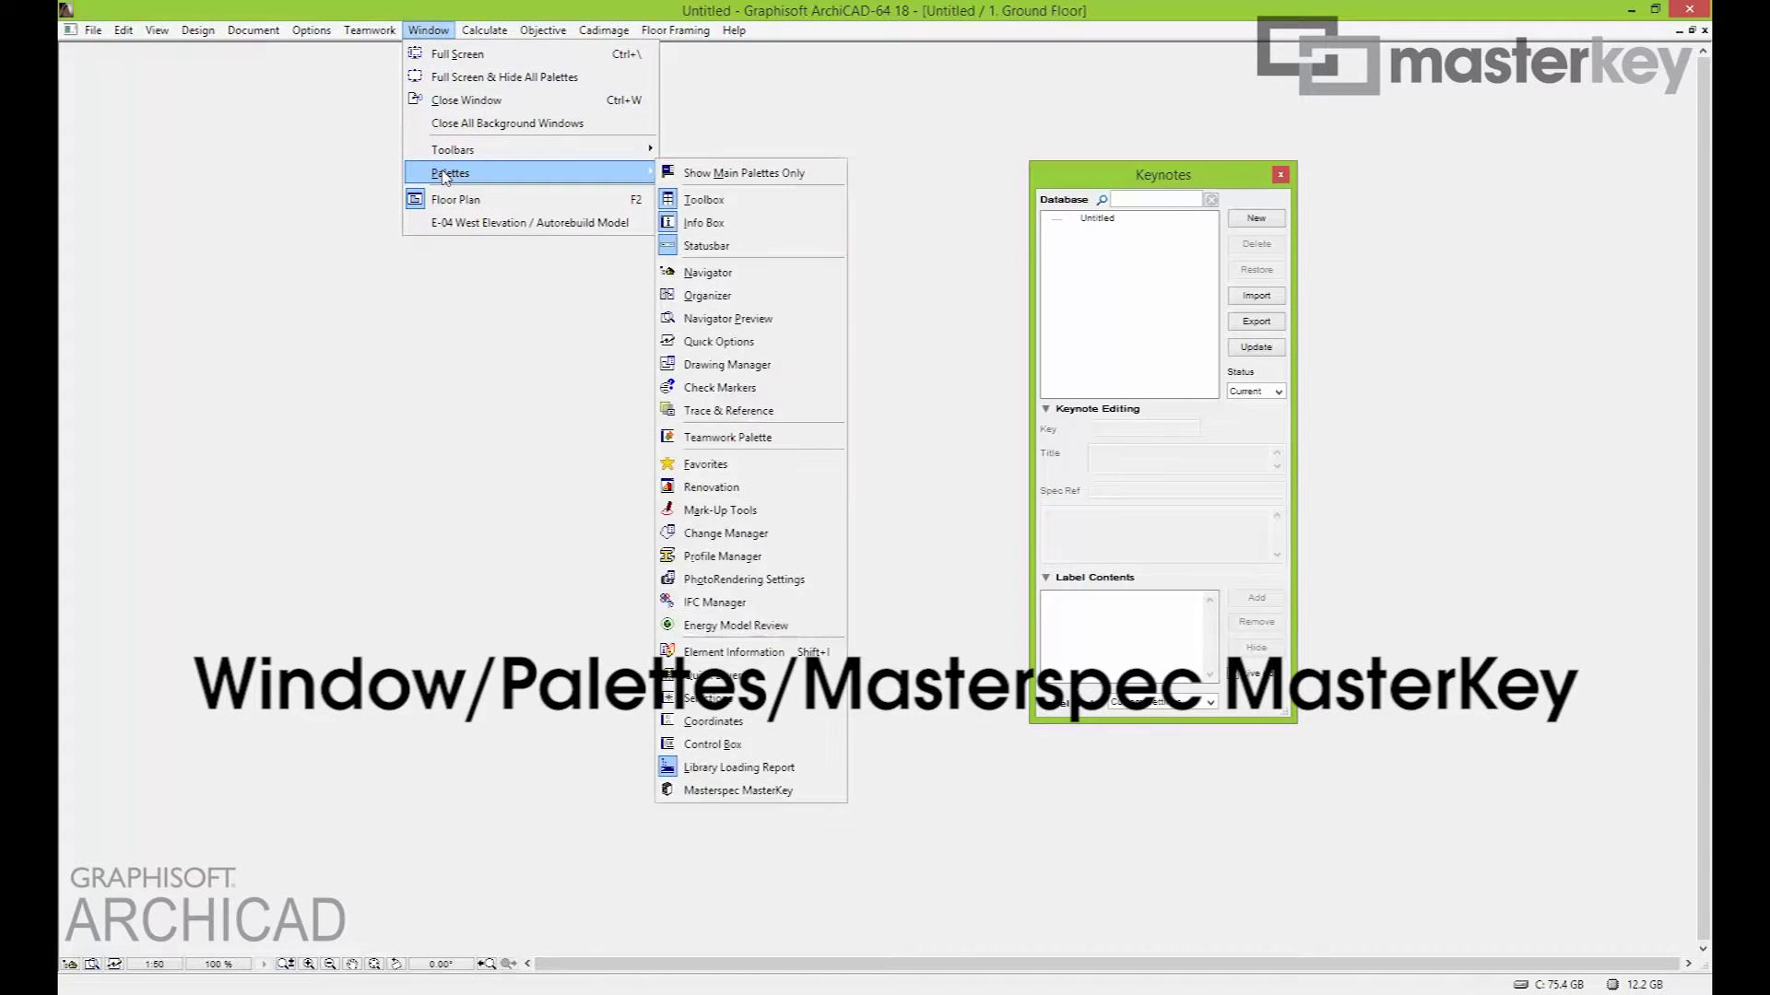
pyautogui.click(745, 792)
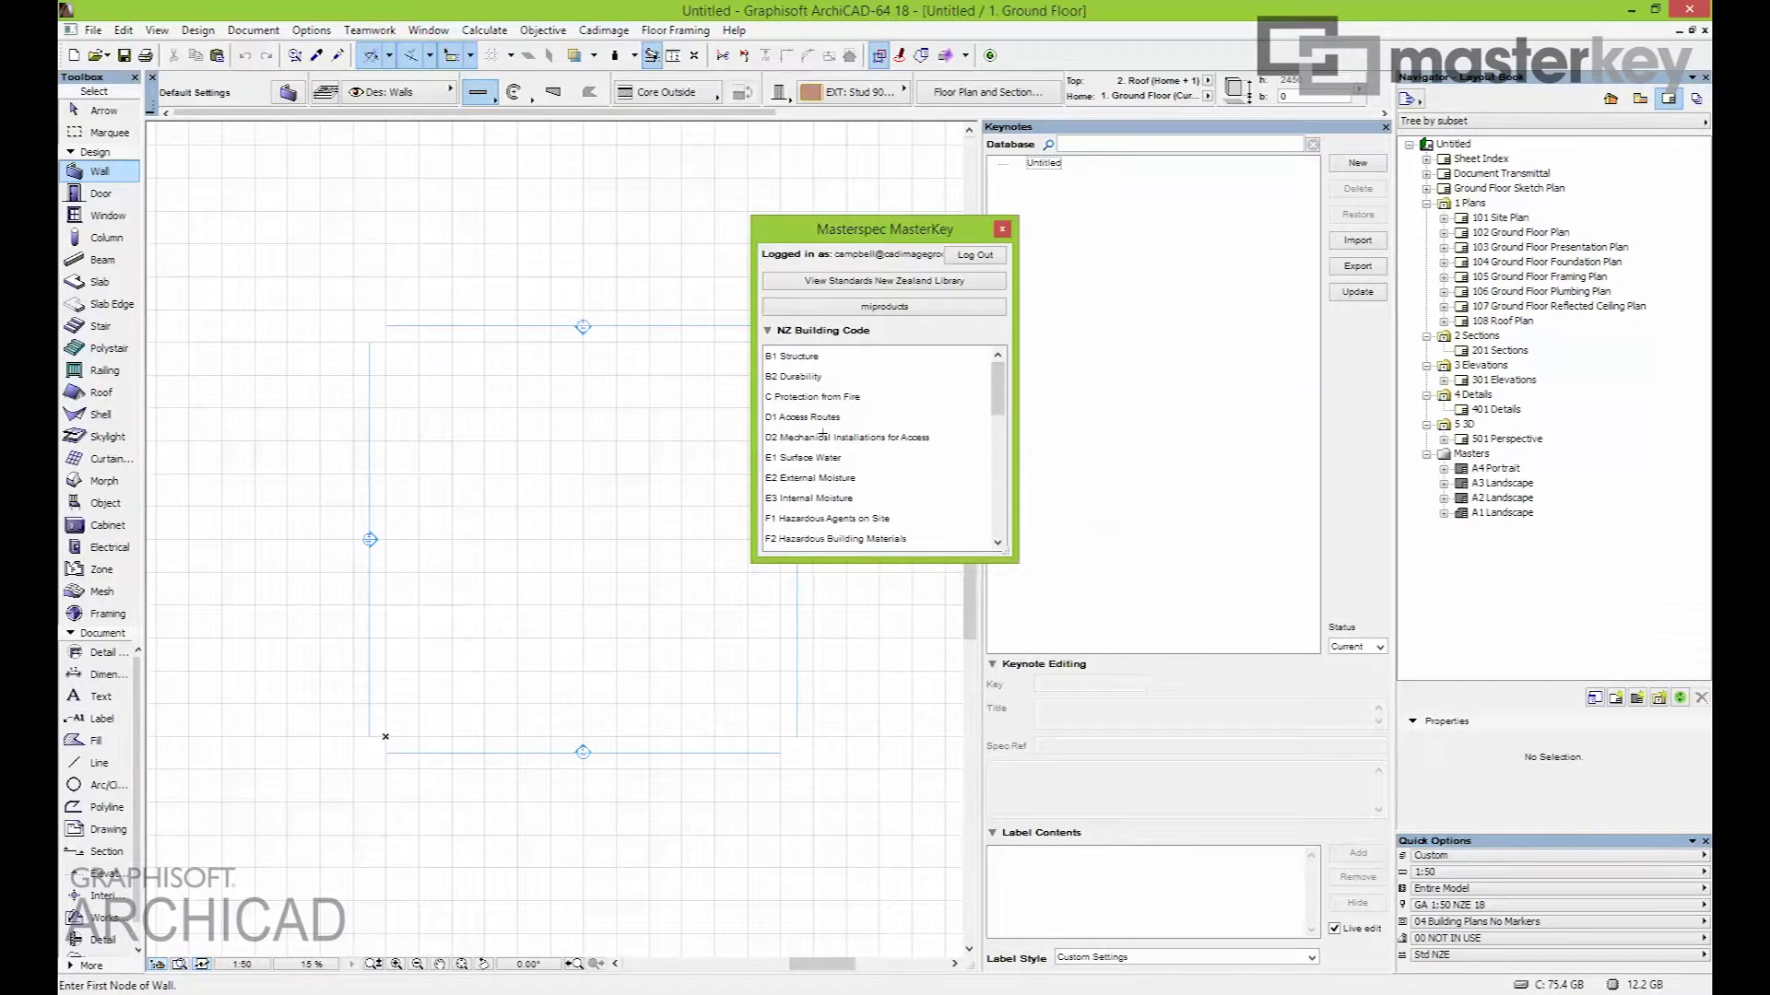
pyautogui.click(974, 255)
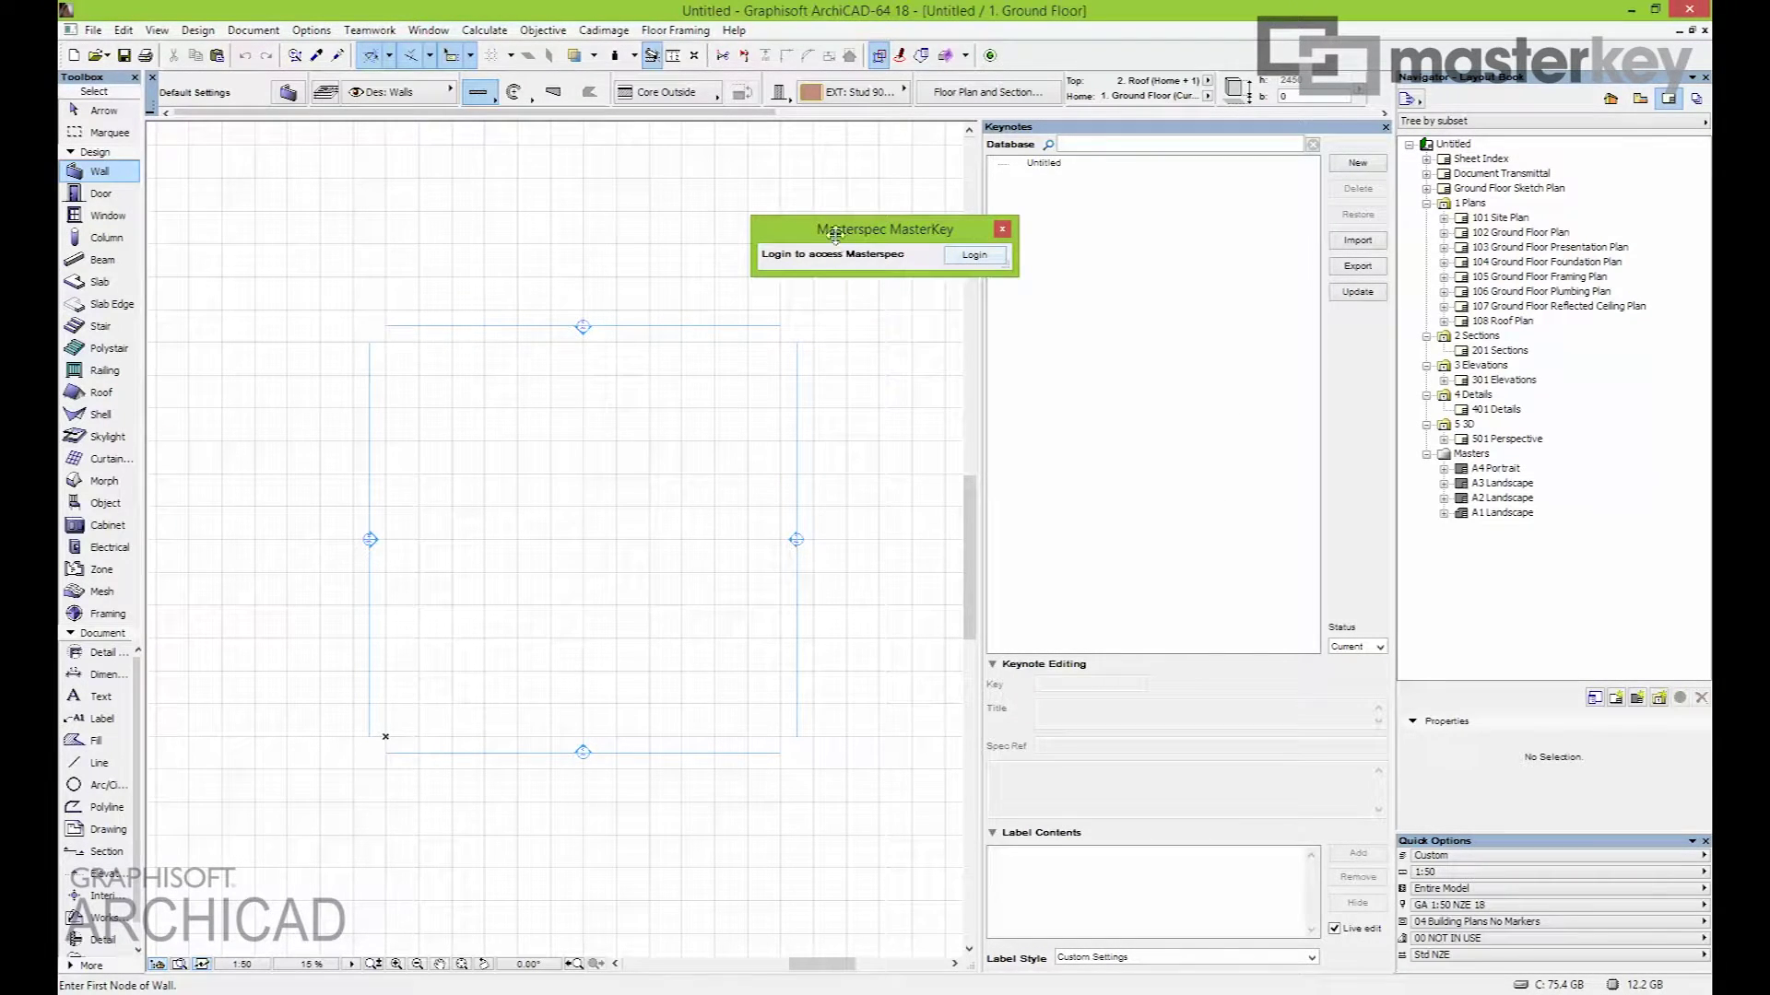
pyautogui.moveTo(834, 234); pyautogui.dragTo(690, 226)
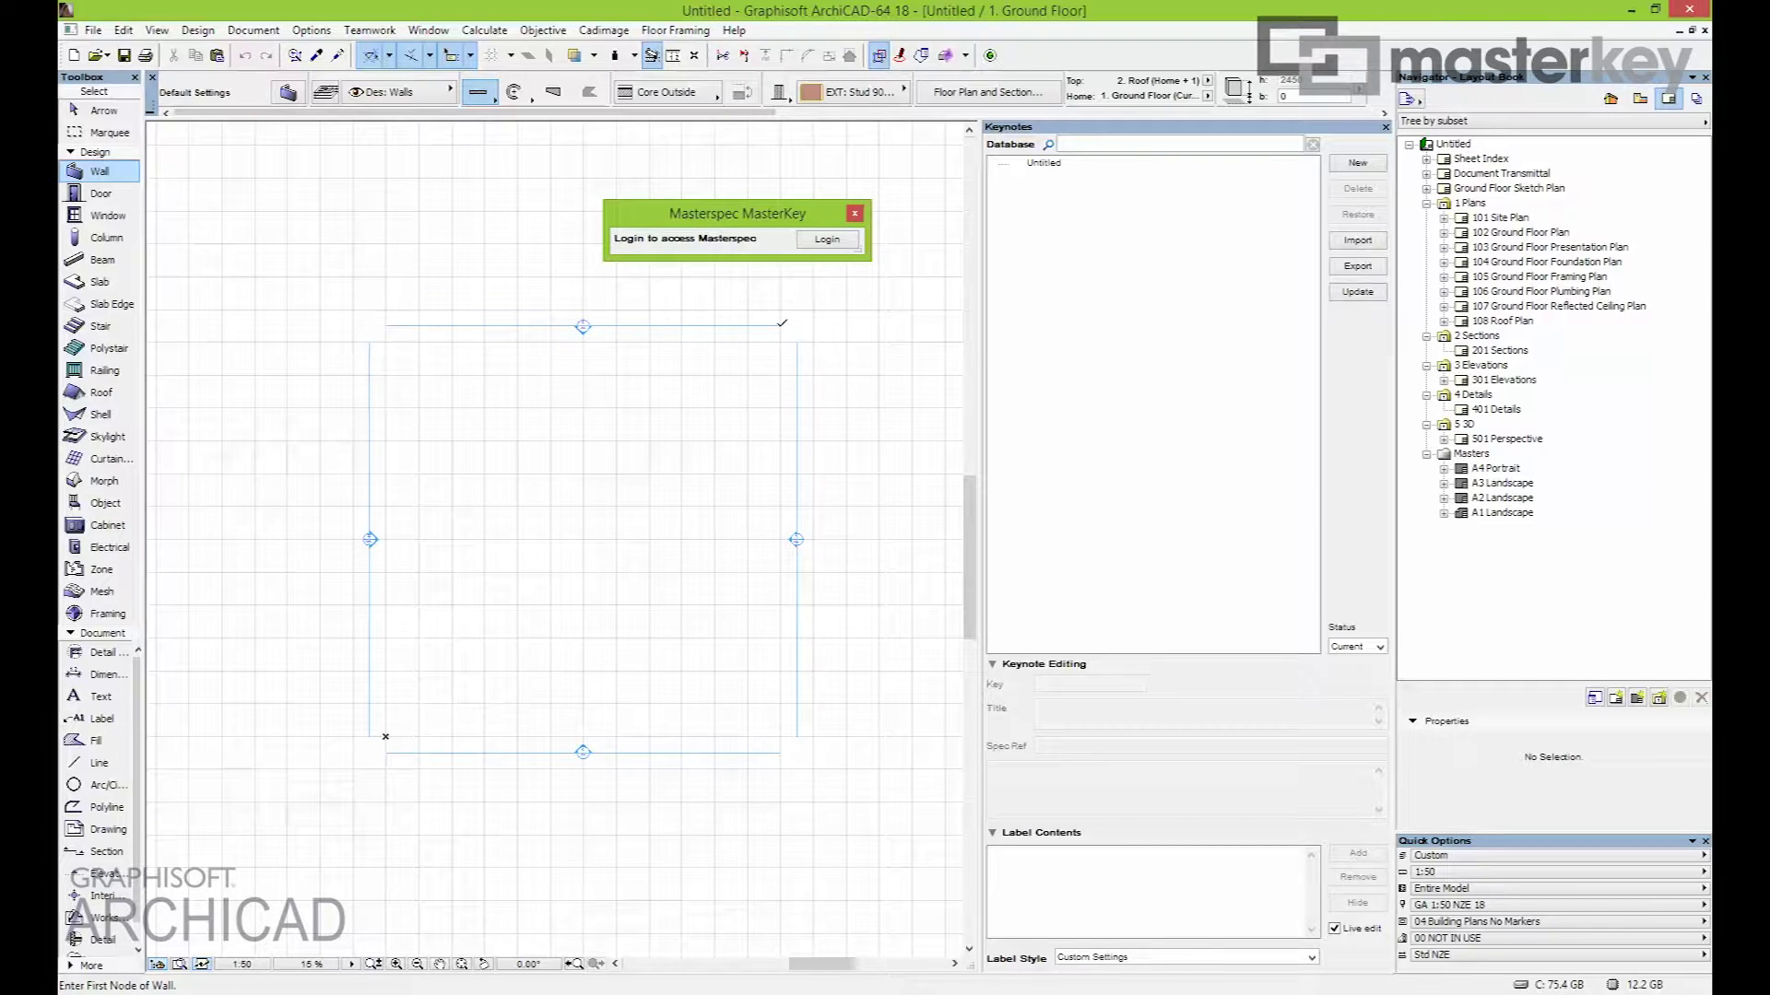
pyautogui.click(827, 241)
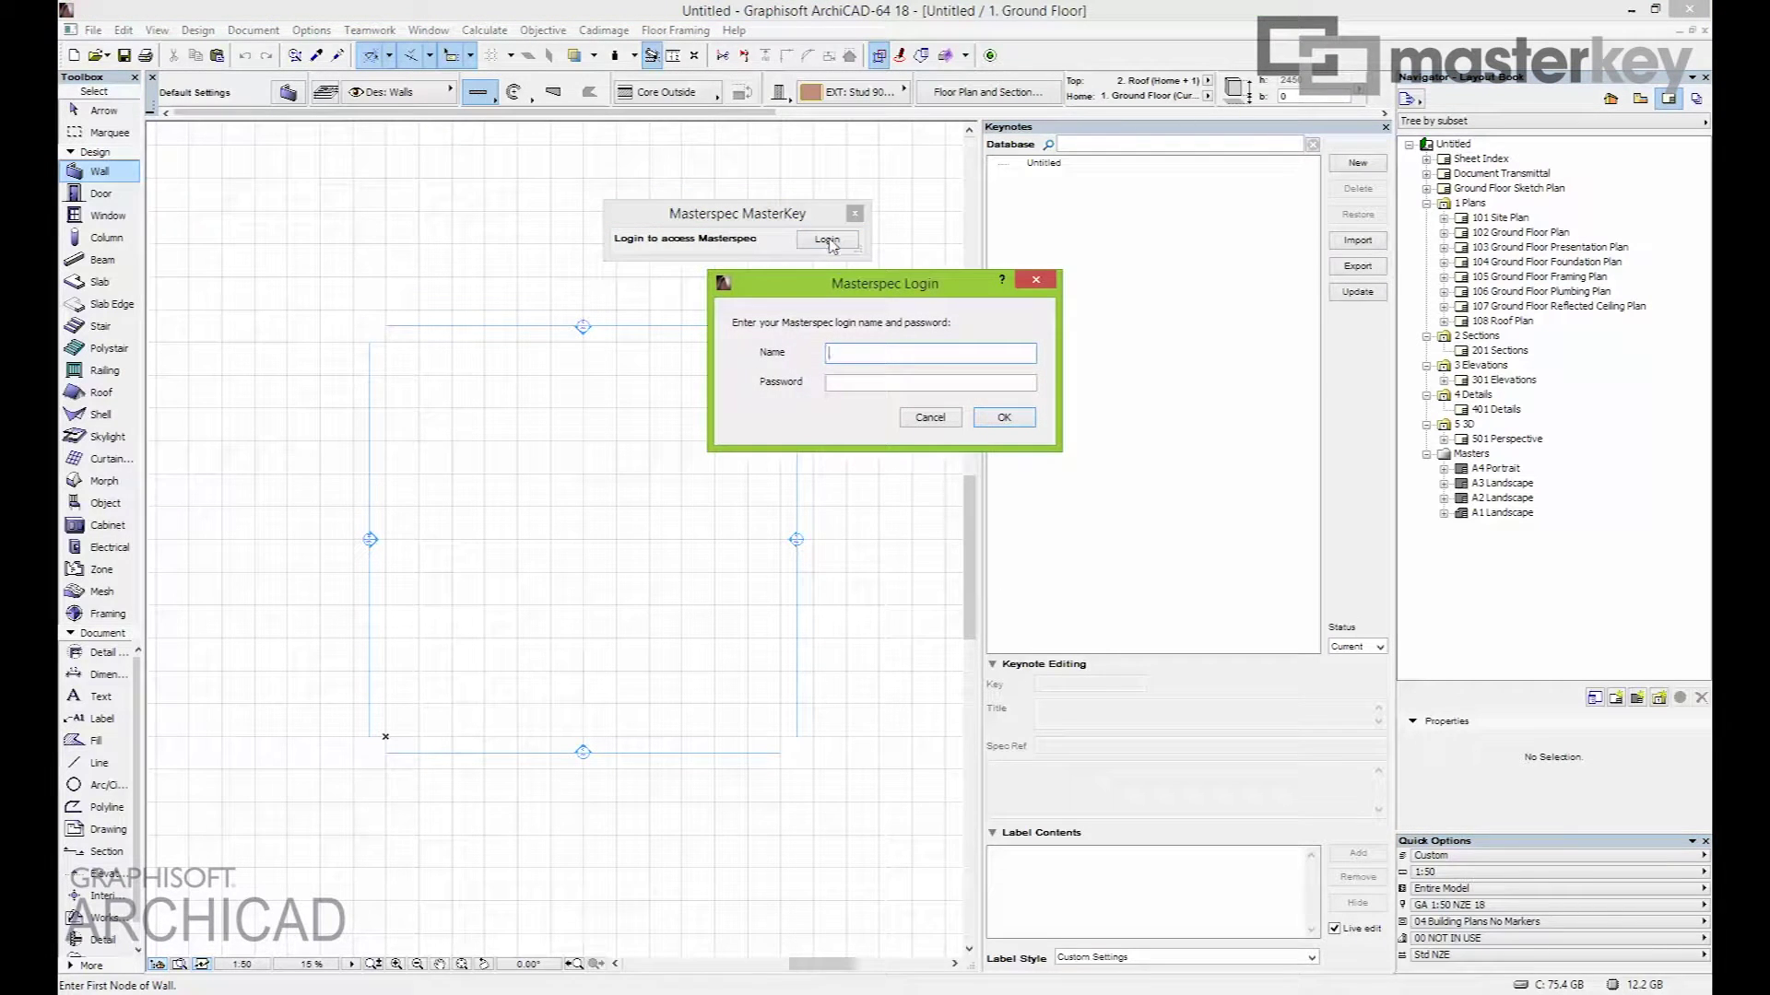
pyautogui.write('user')
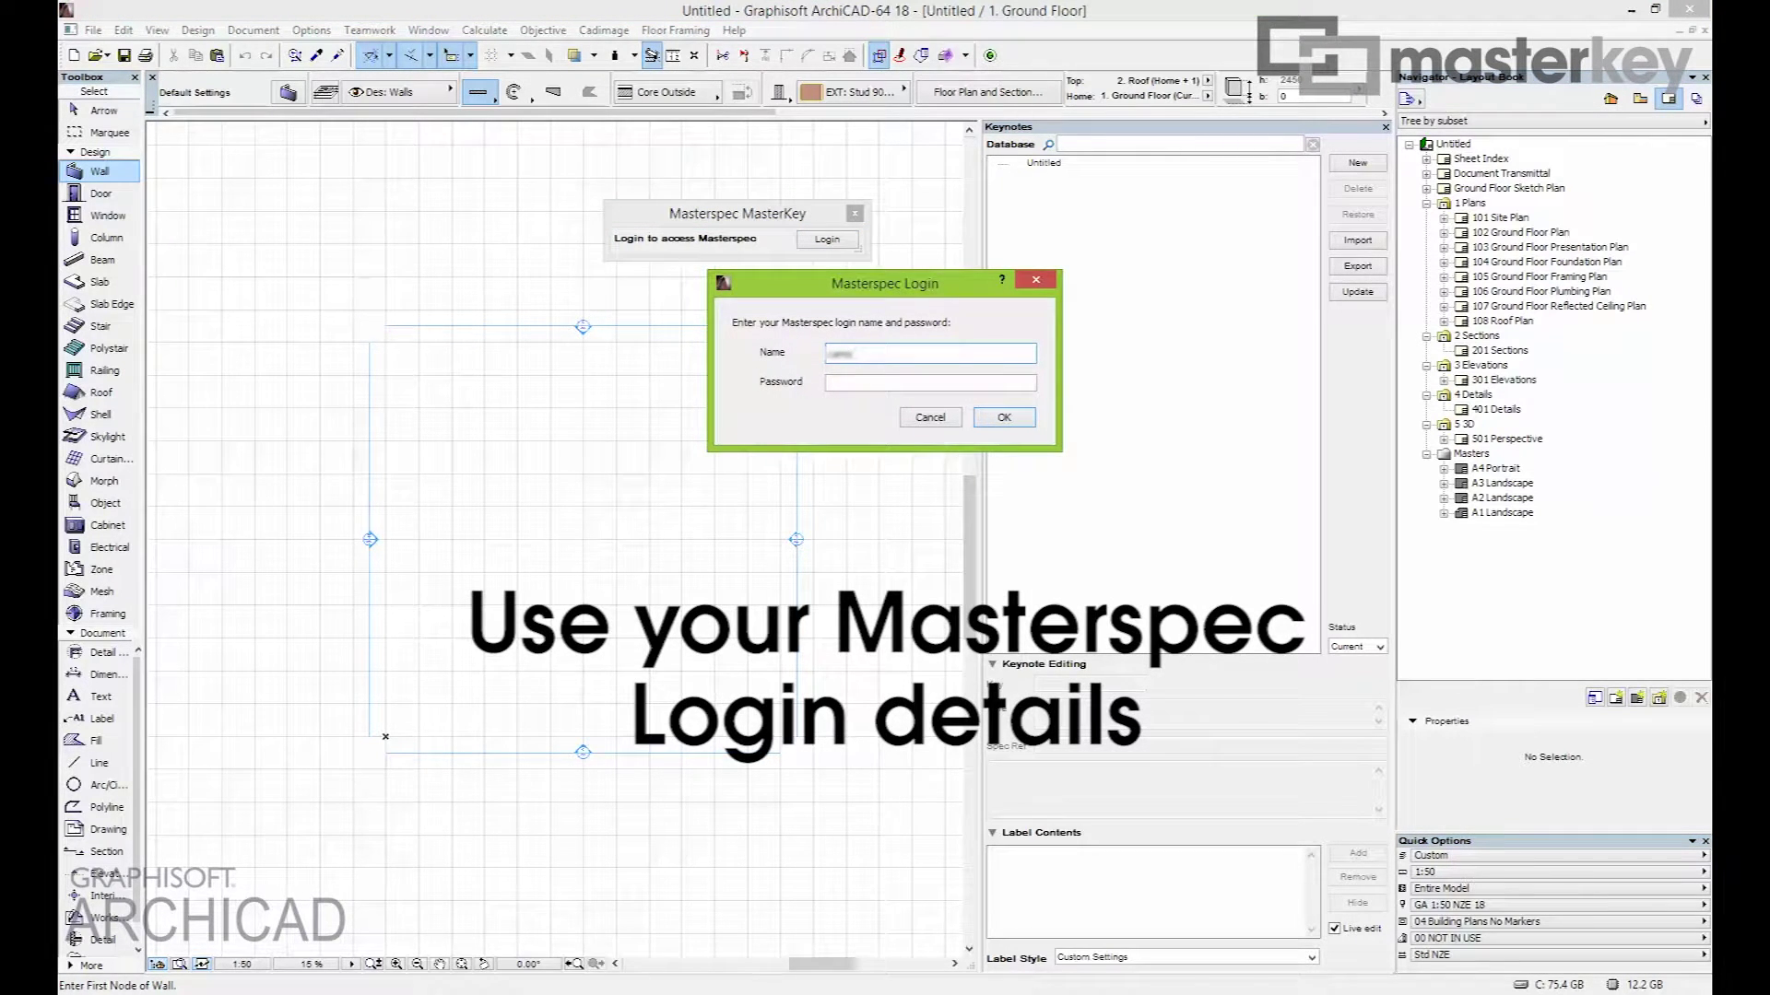
pyautogui.write('ll')
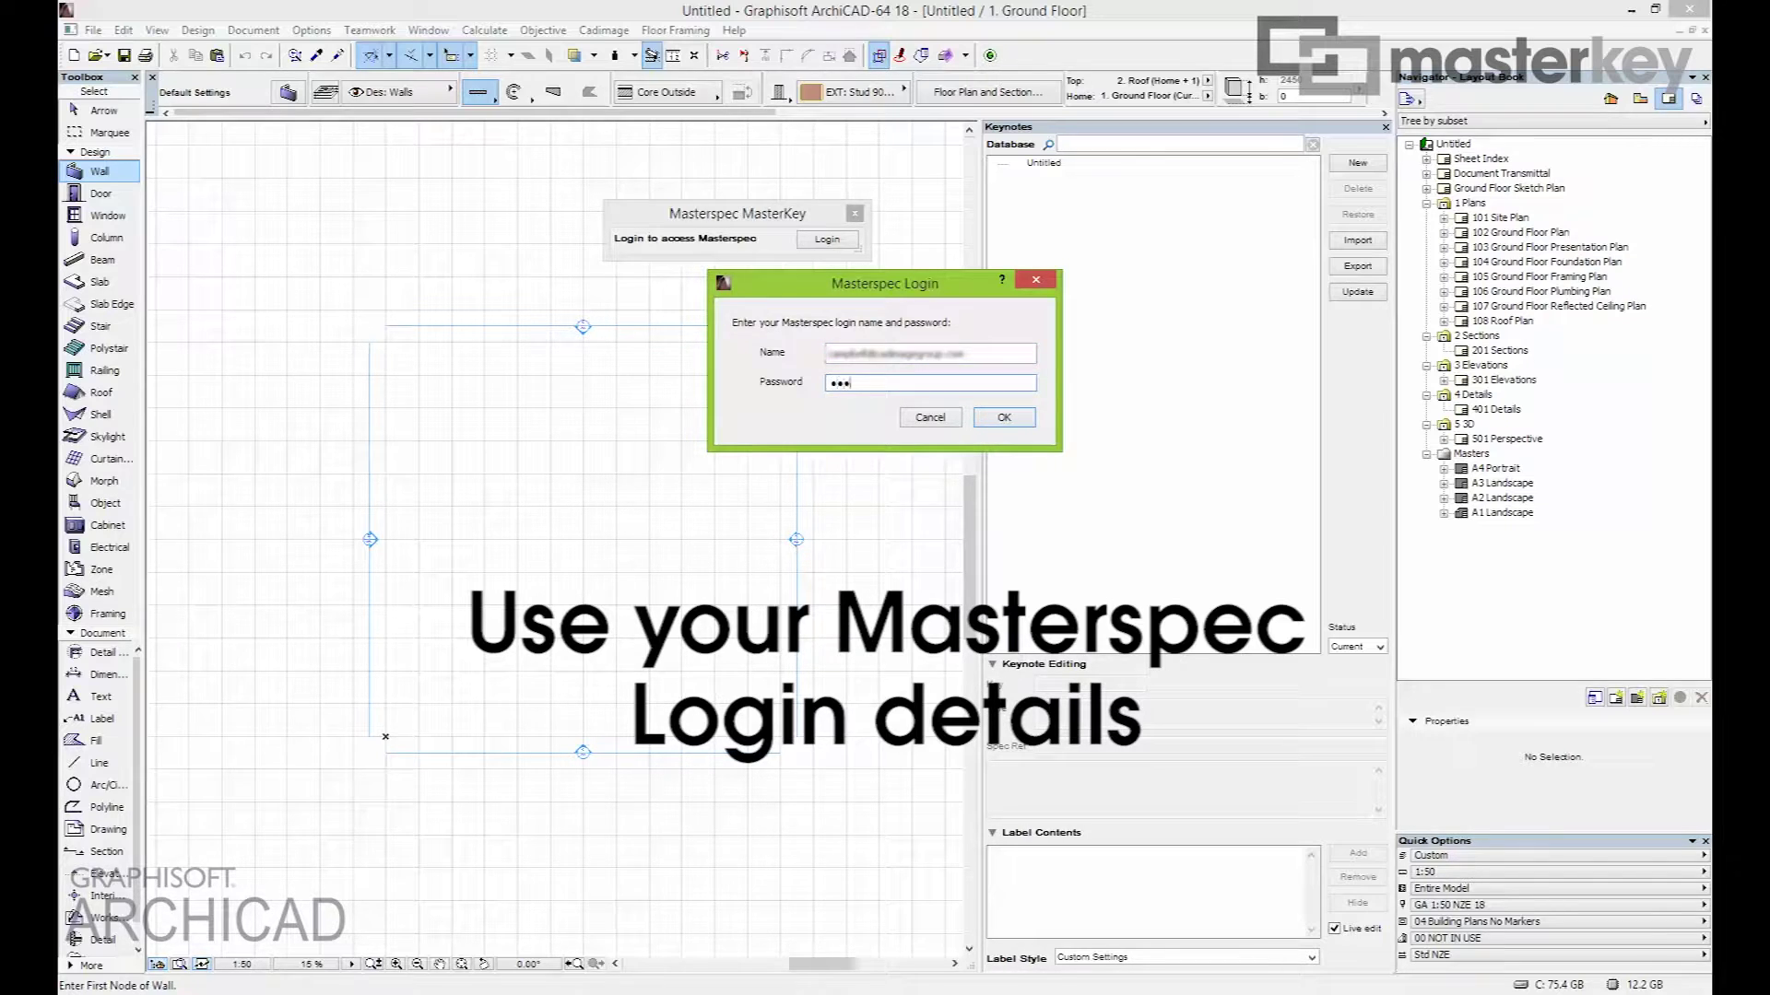
pyautogui.write('1')
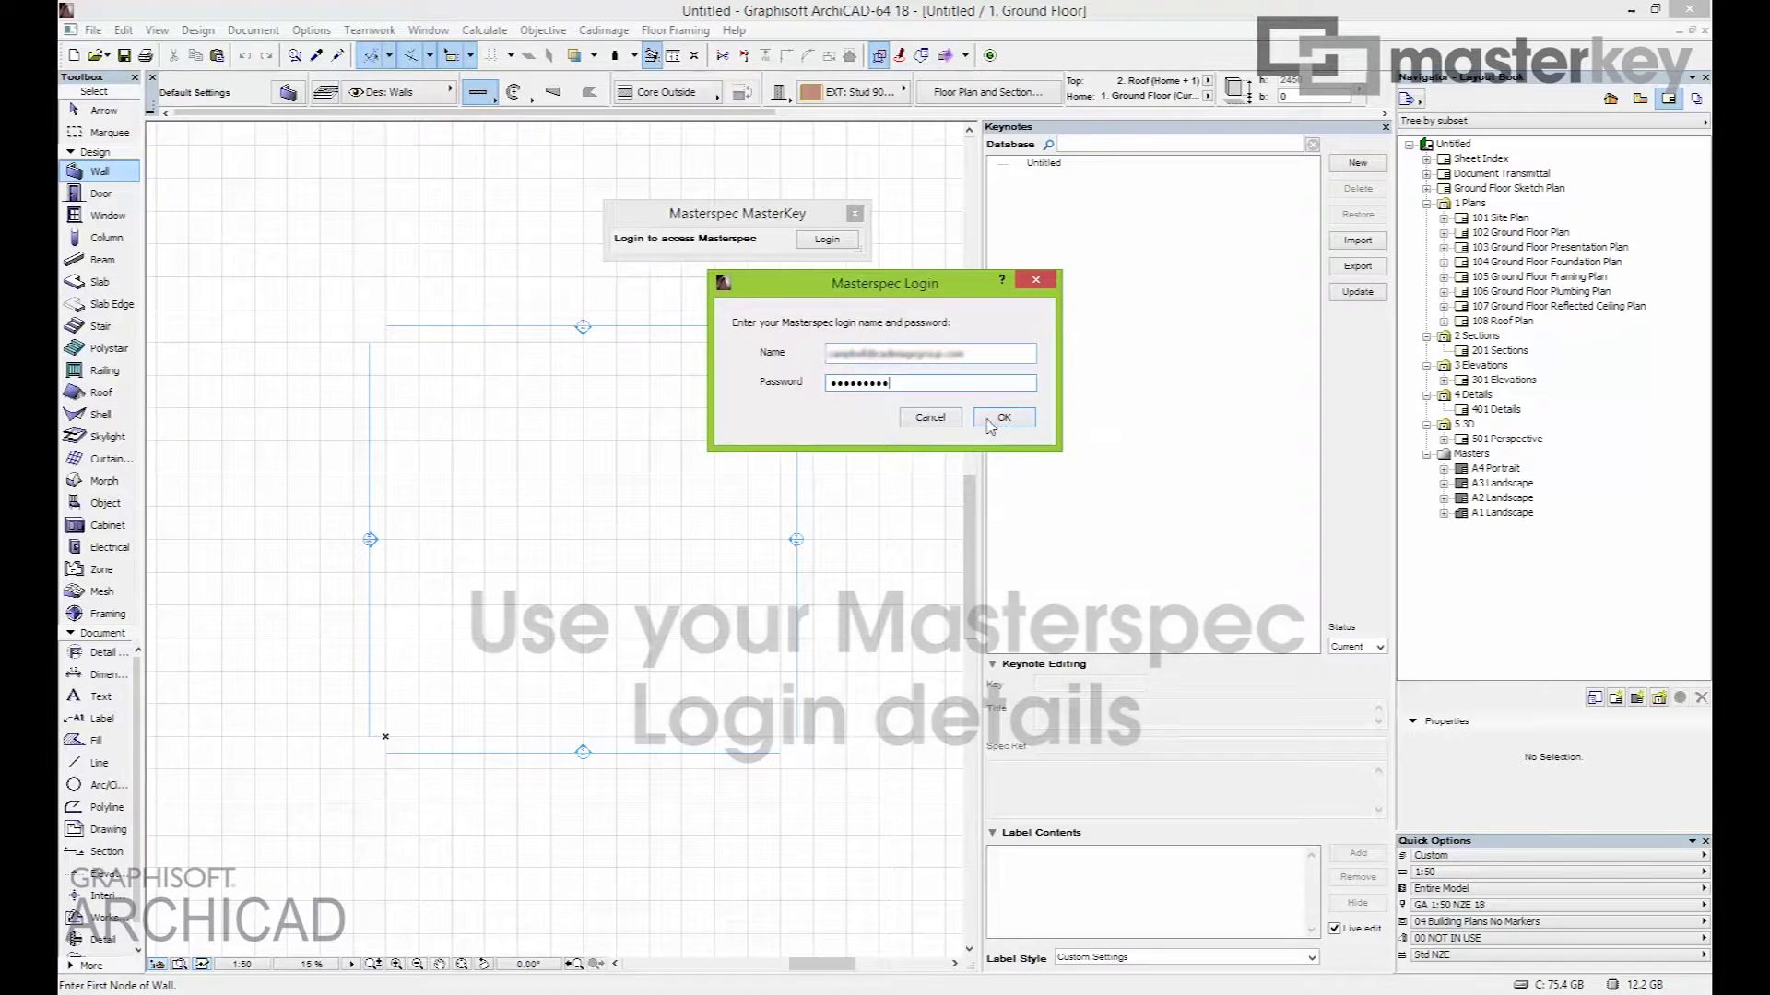
pyautogui.click(1002, 419)
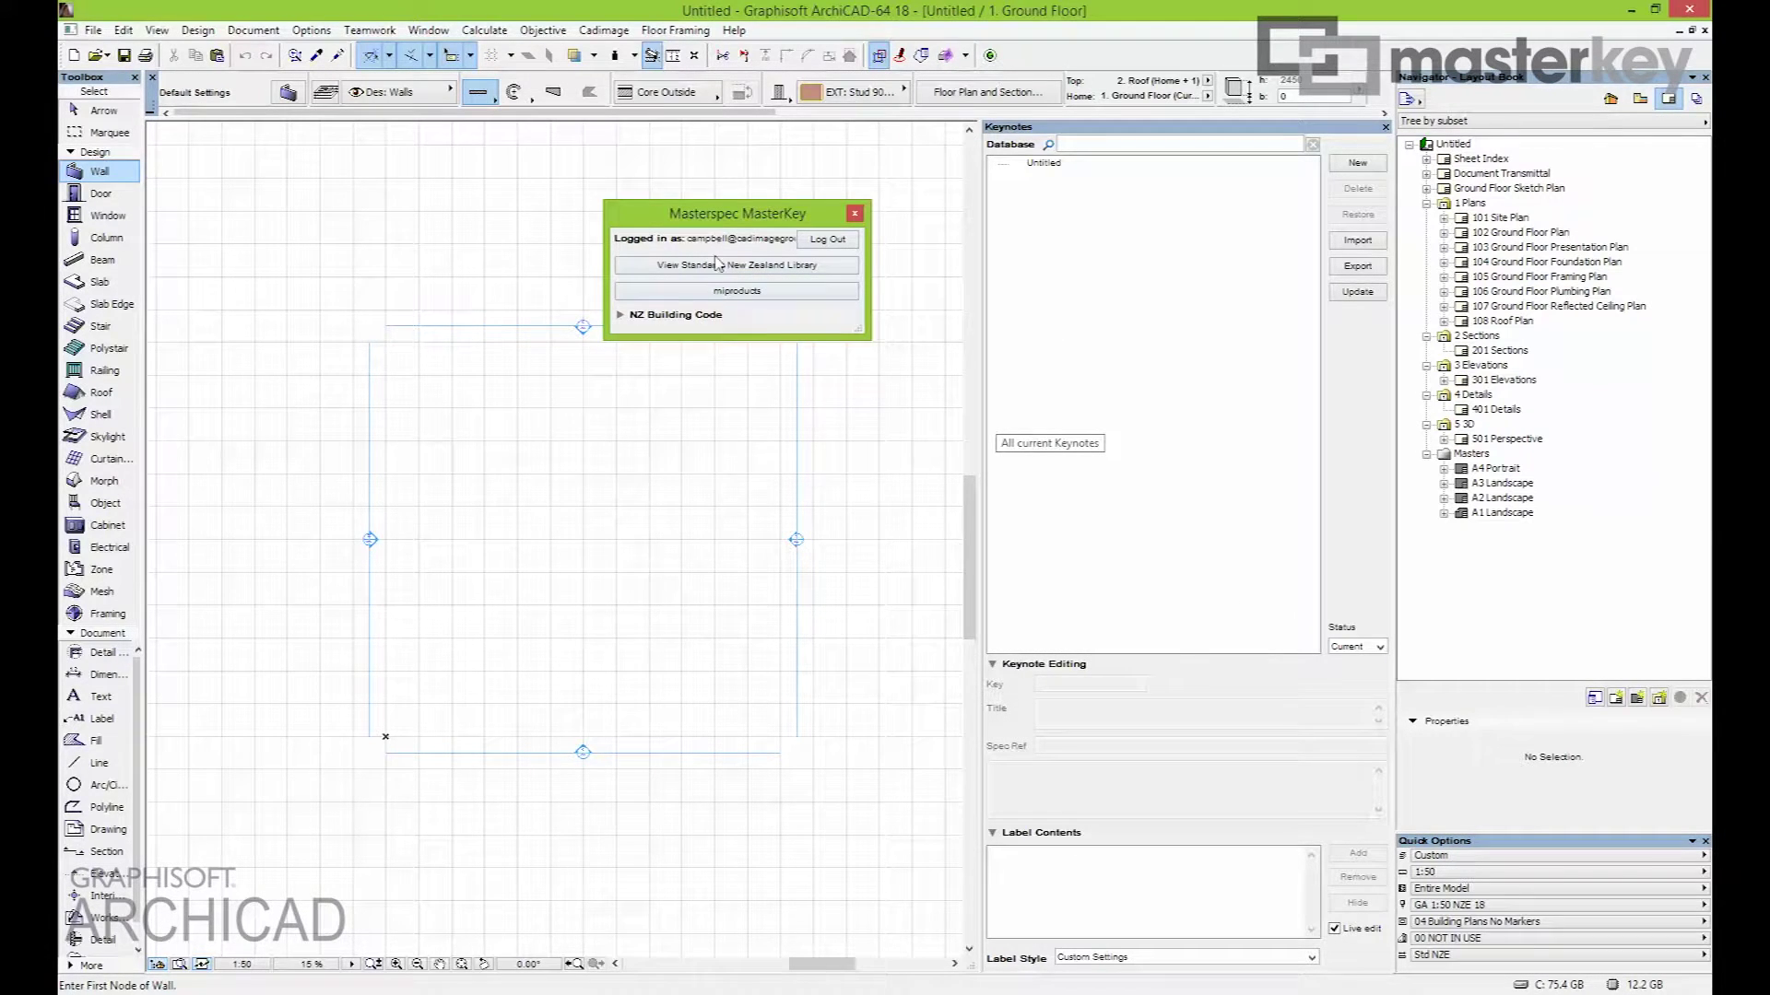
# Expand and scroll the NZ Building Code clause list, then dock the MasterKey palette beside Keynotes
pyautogui.click(622, 317)
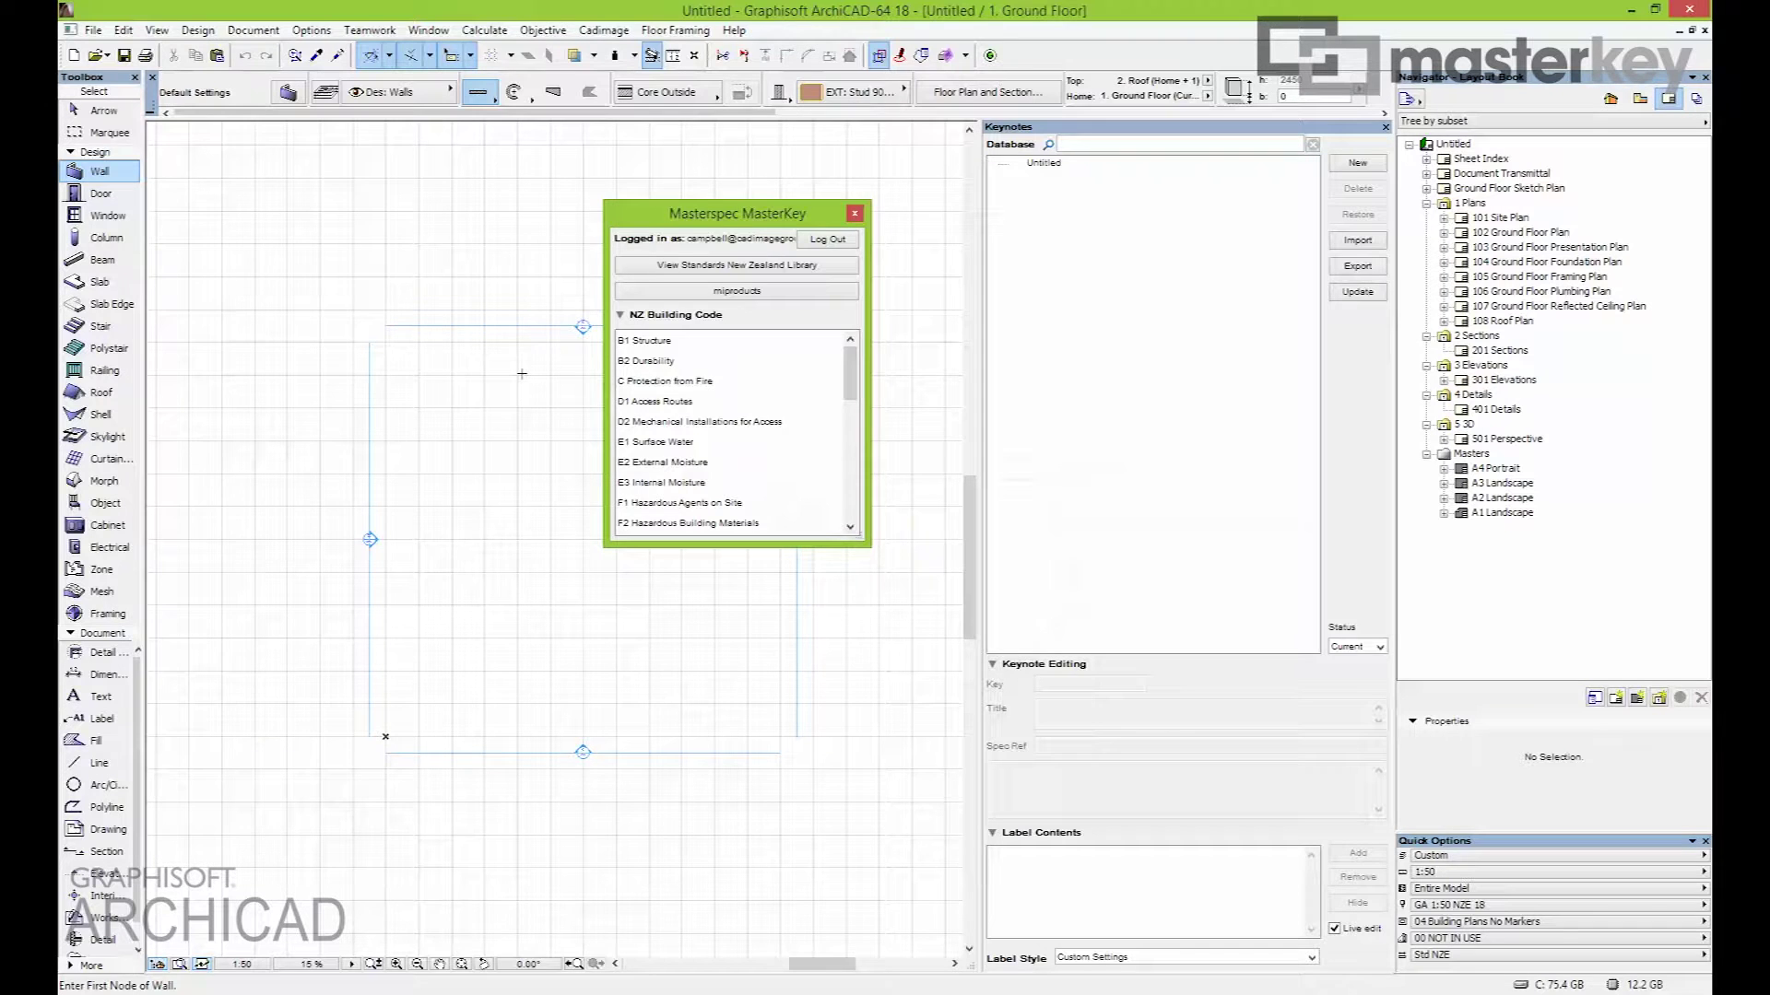
pyautogui.scroll(-2, 680, 445)
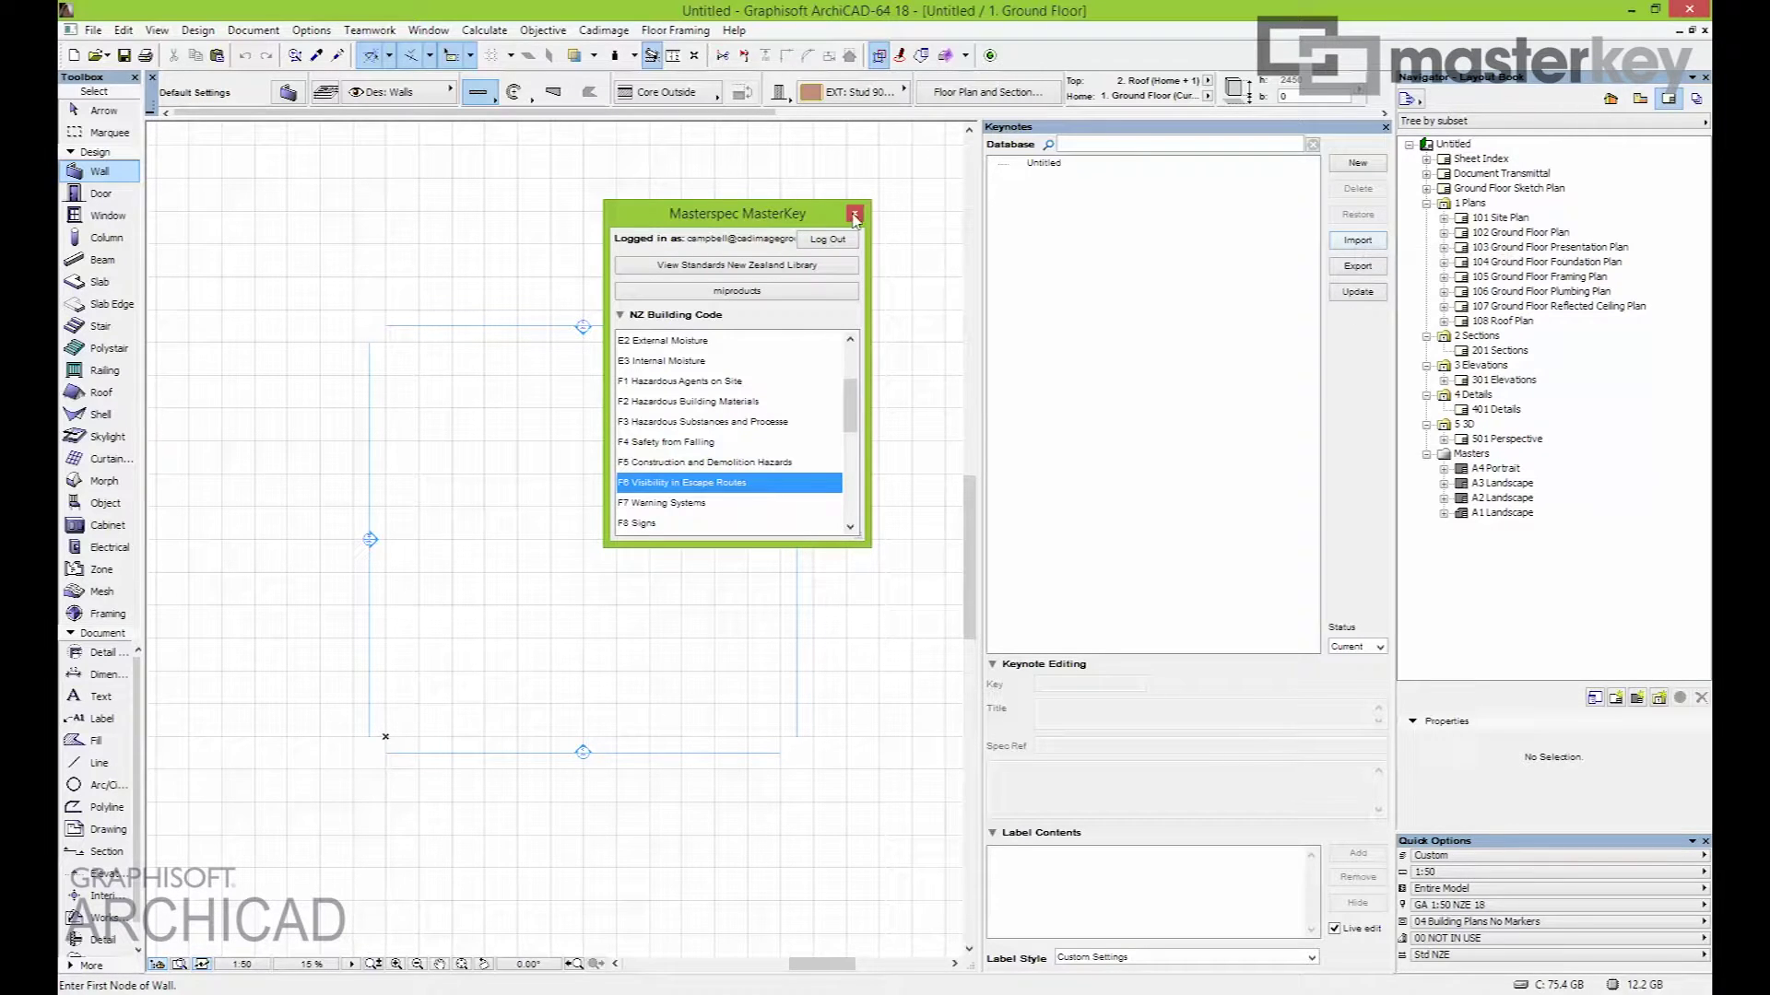
pyautogui.moveTo(819, 213); pyautogui.dragTo(1210, 804)
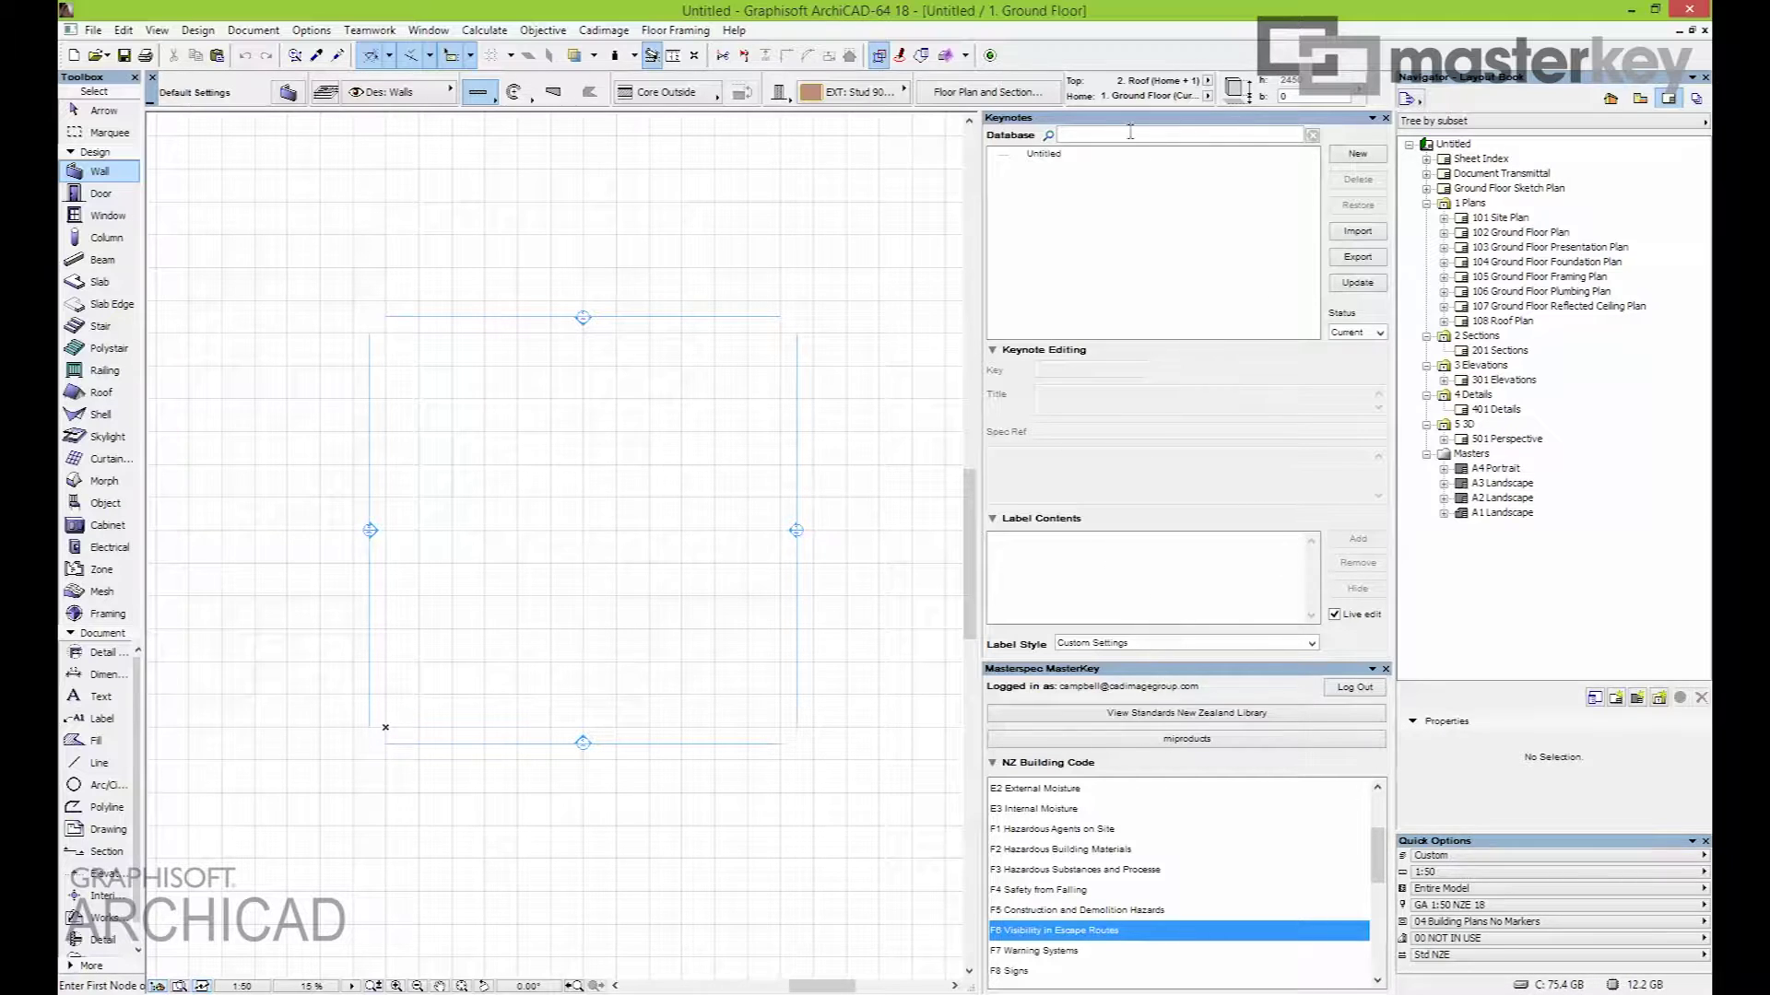
# Start a keynote import from the Keynotes palette
pyautogui.click(1357, 231)
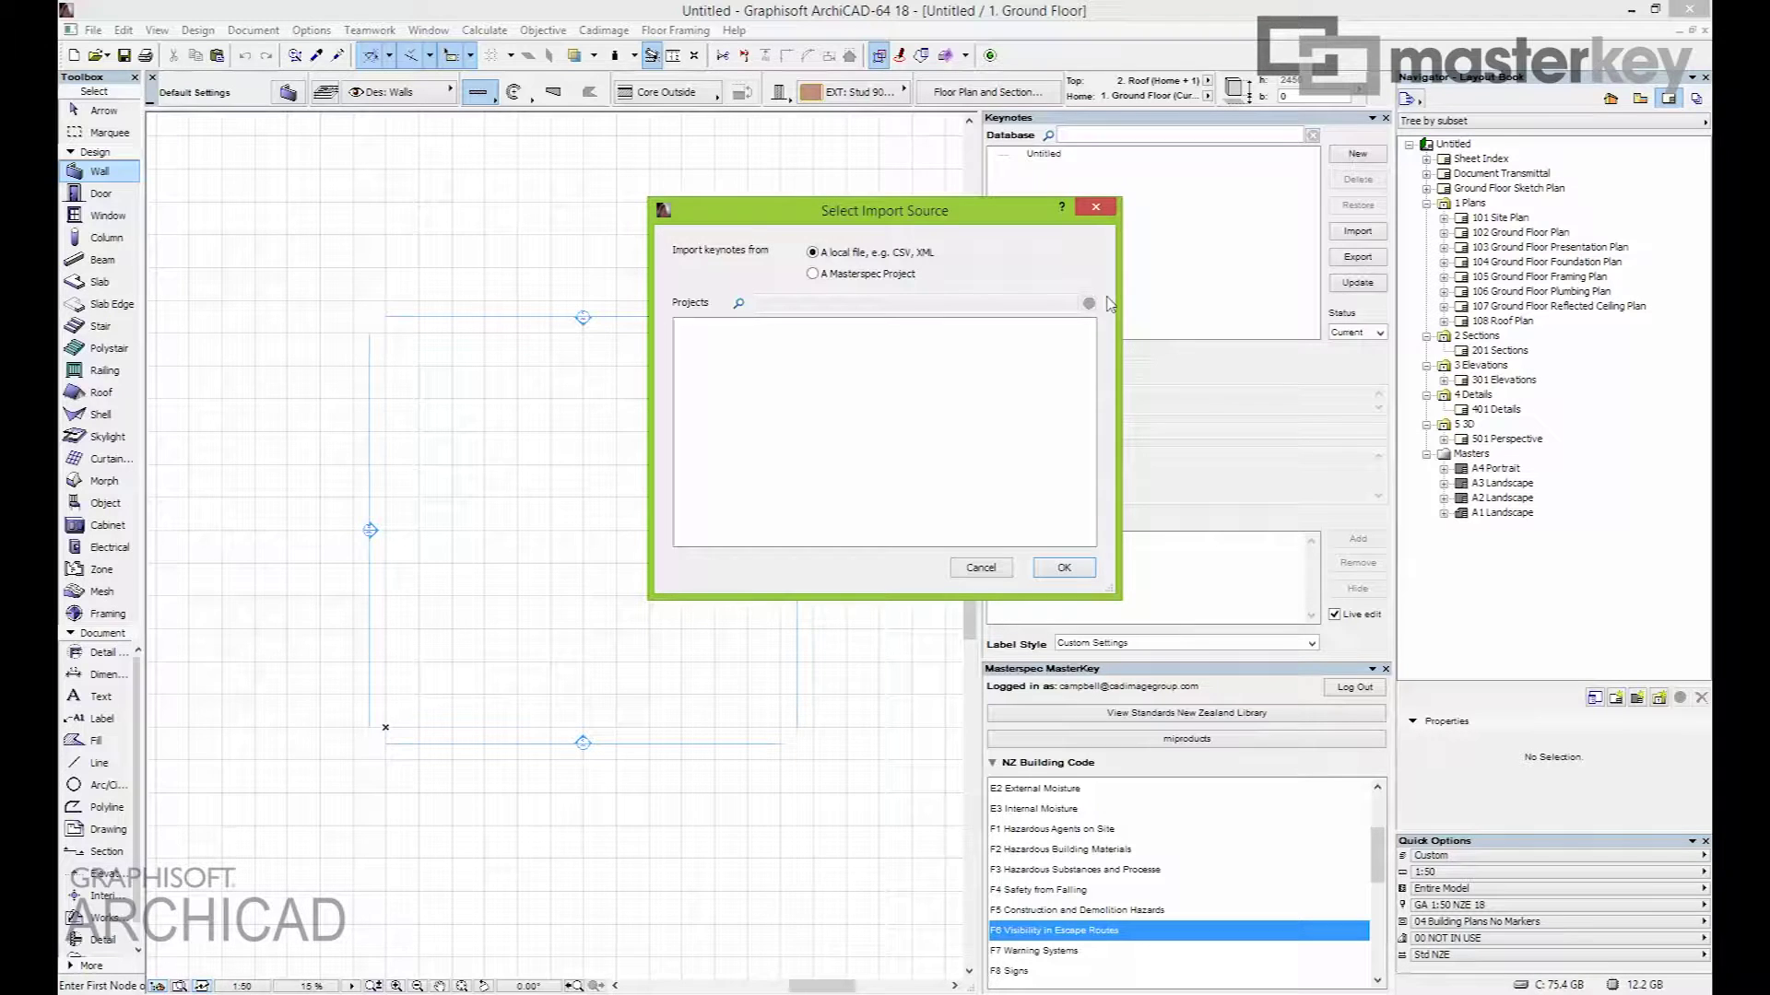
# Cancel the import source choice and dismiss the stray file-open window
pyautogui.click(1095, 209)
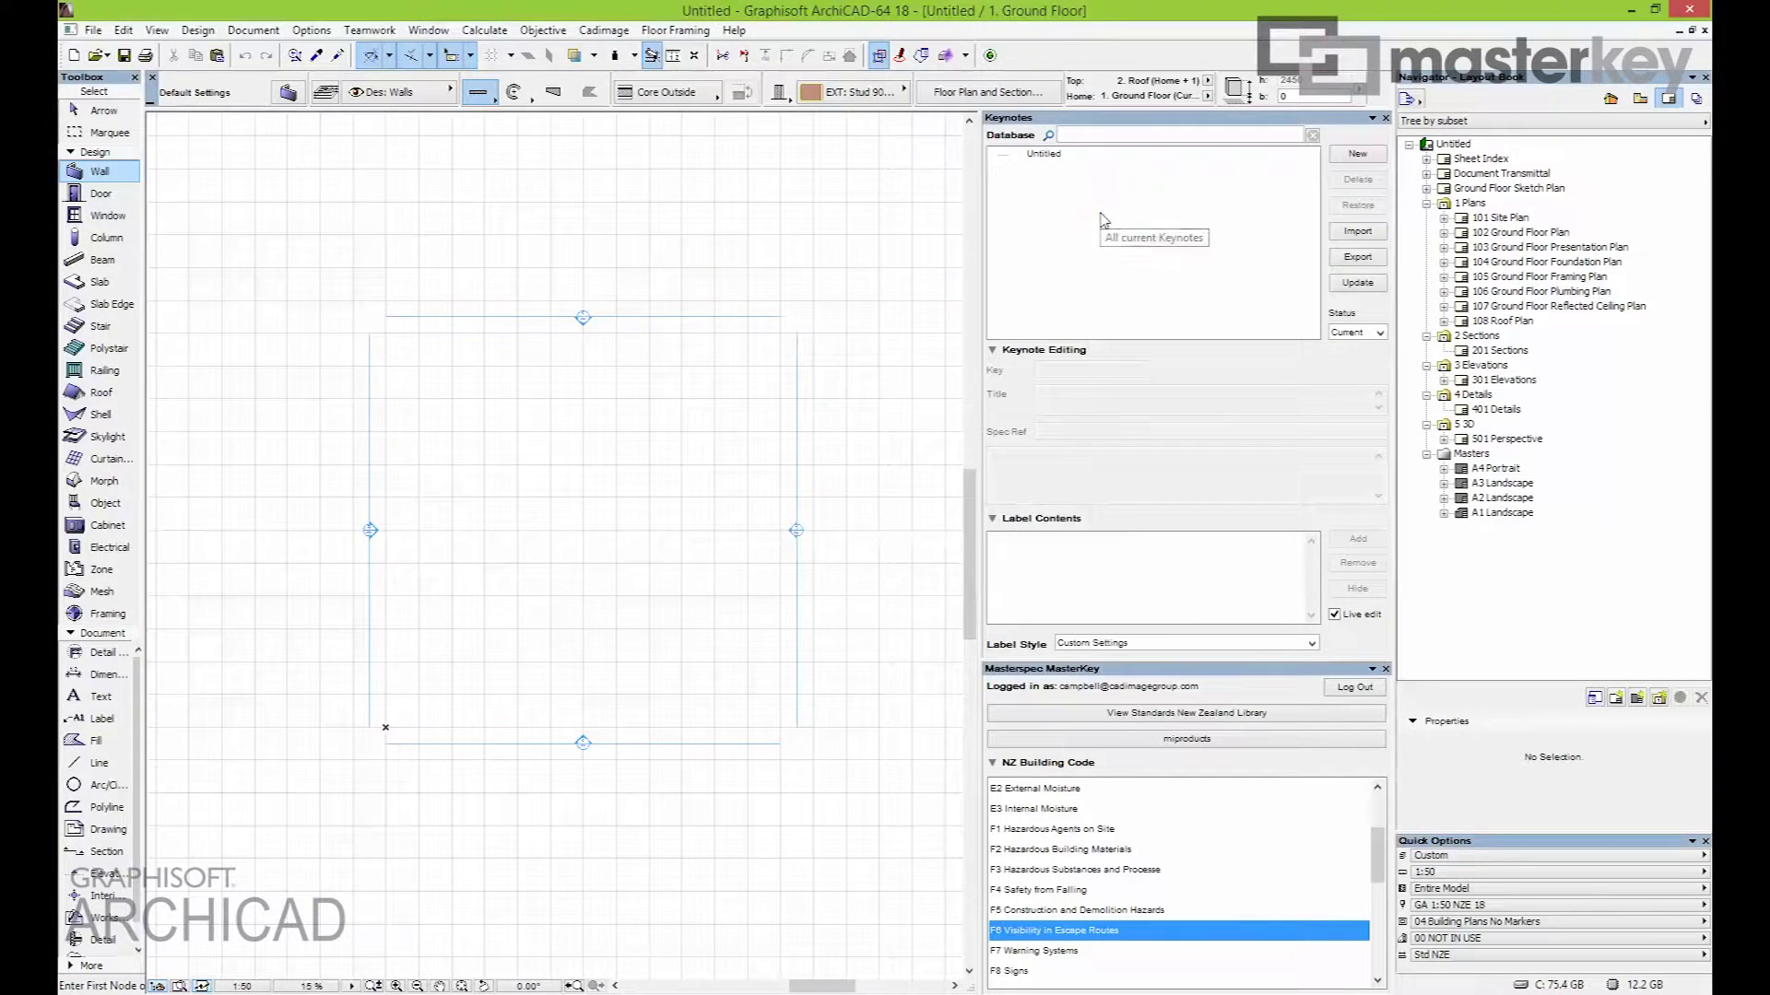
pyautogui.hotkey('ctrl', 'o')
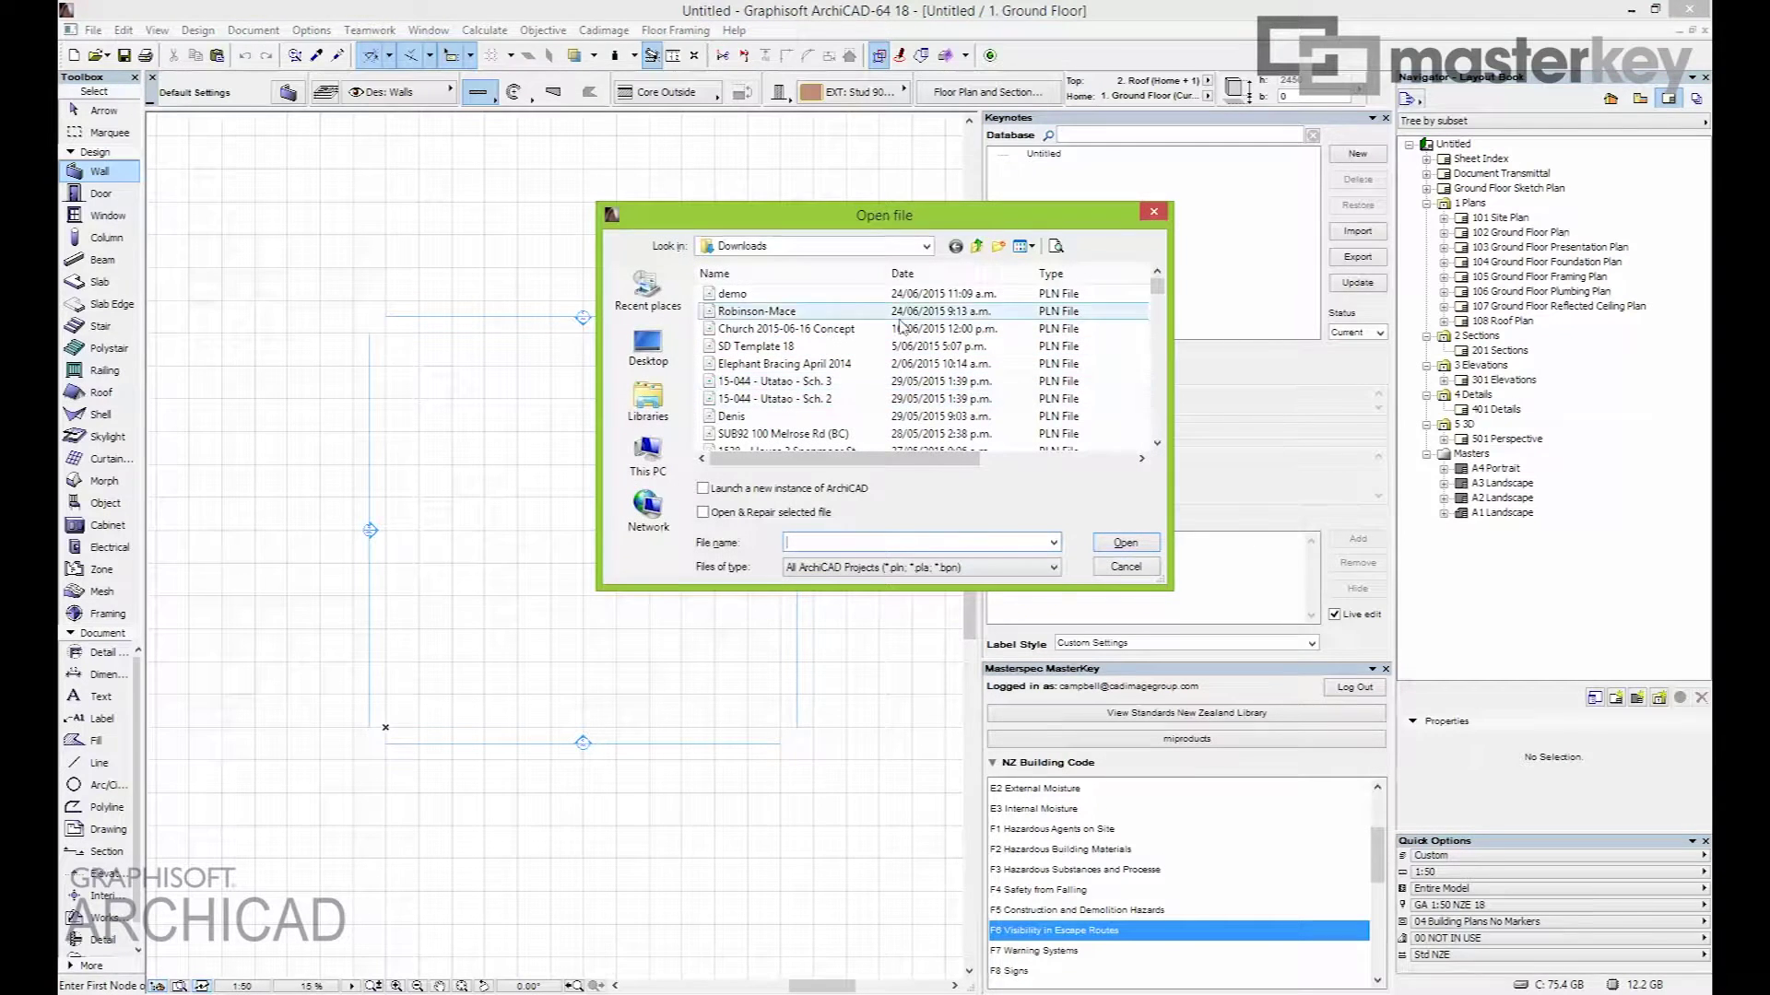
pyautogui.click(1153, 212)
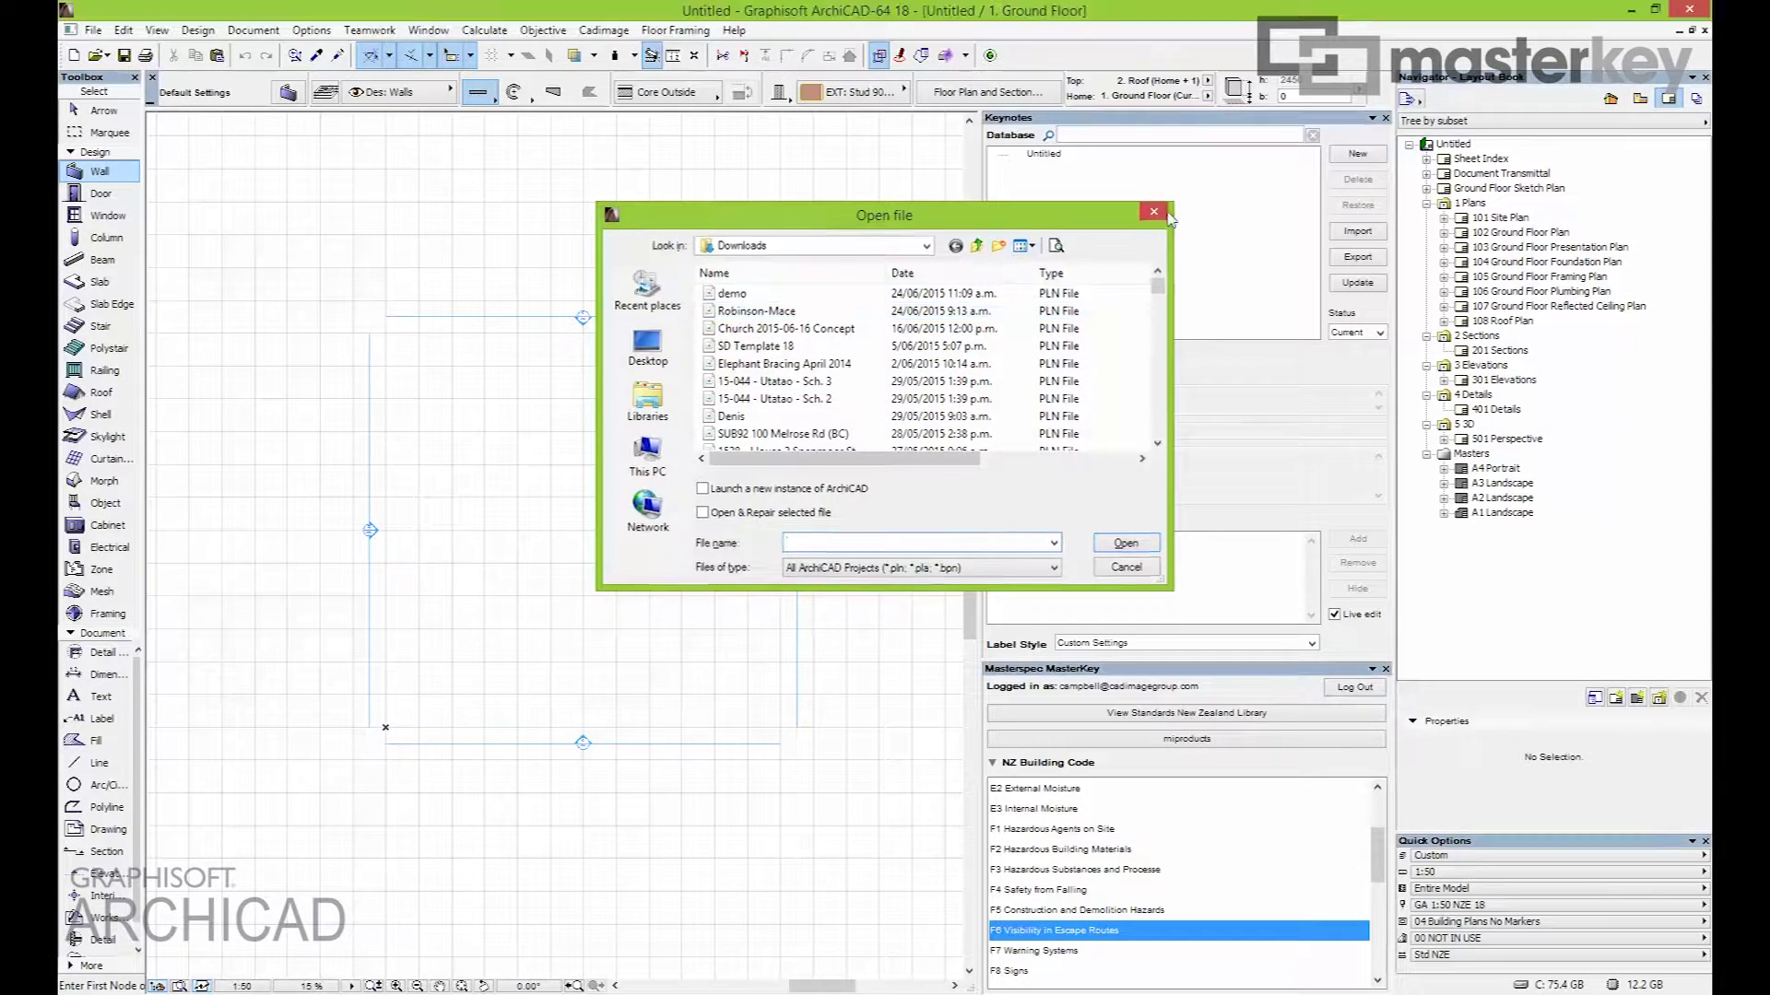
# Restart the import from a Masterspec project and pick 123-2014 MNLOP Tower Trial from the Complete group
pyautogui.click(1352, 234)
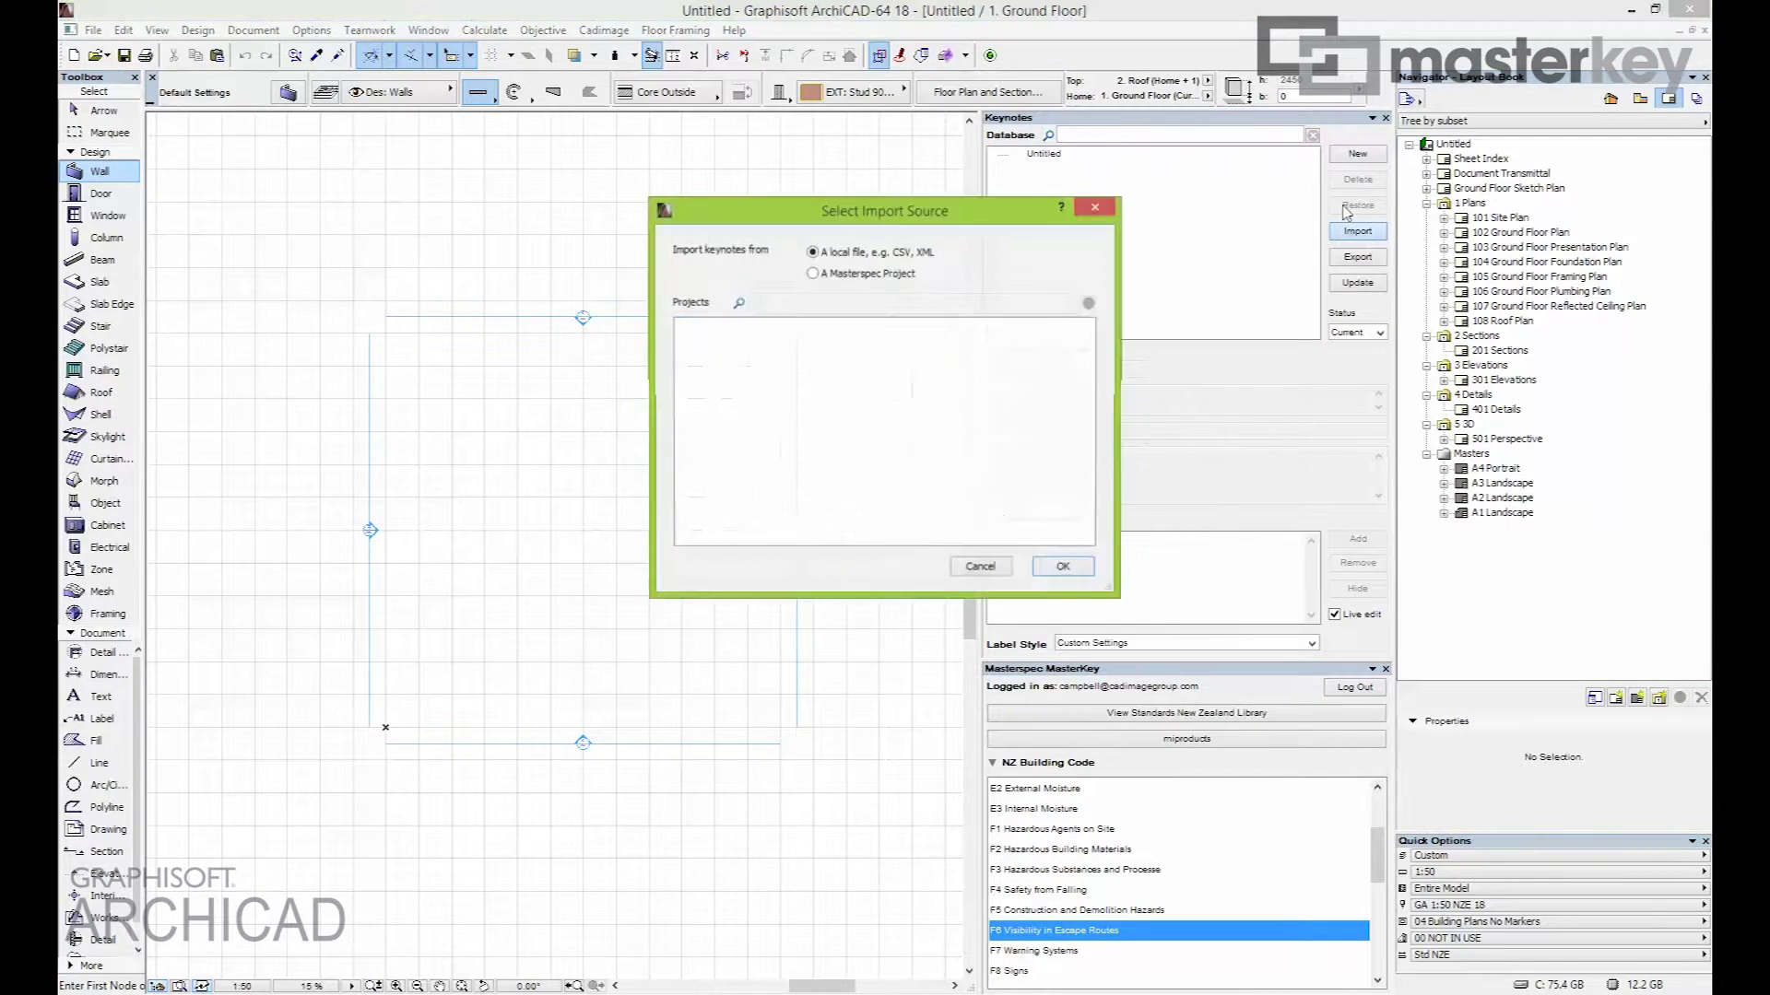
pyautogui.click(852, 276)
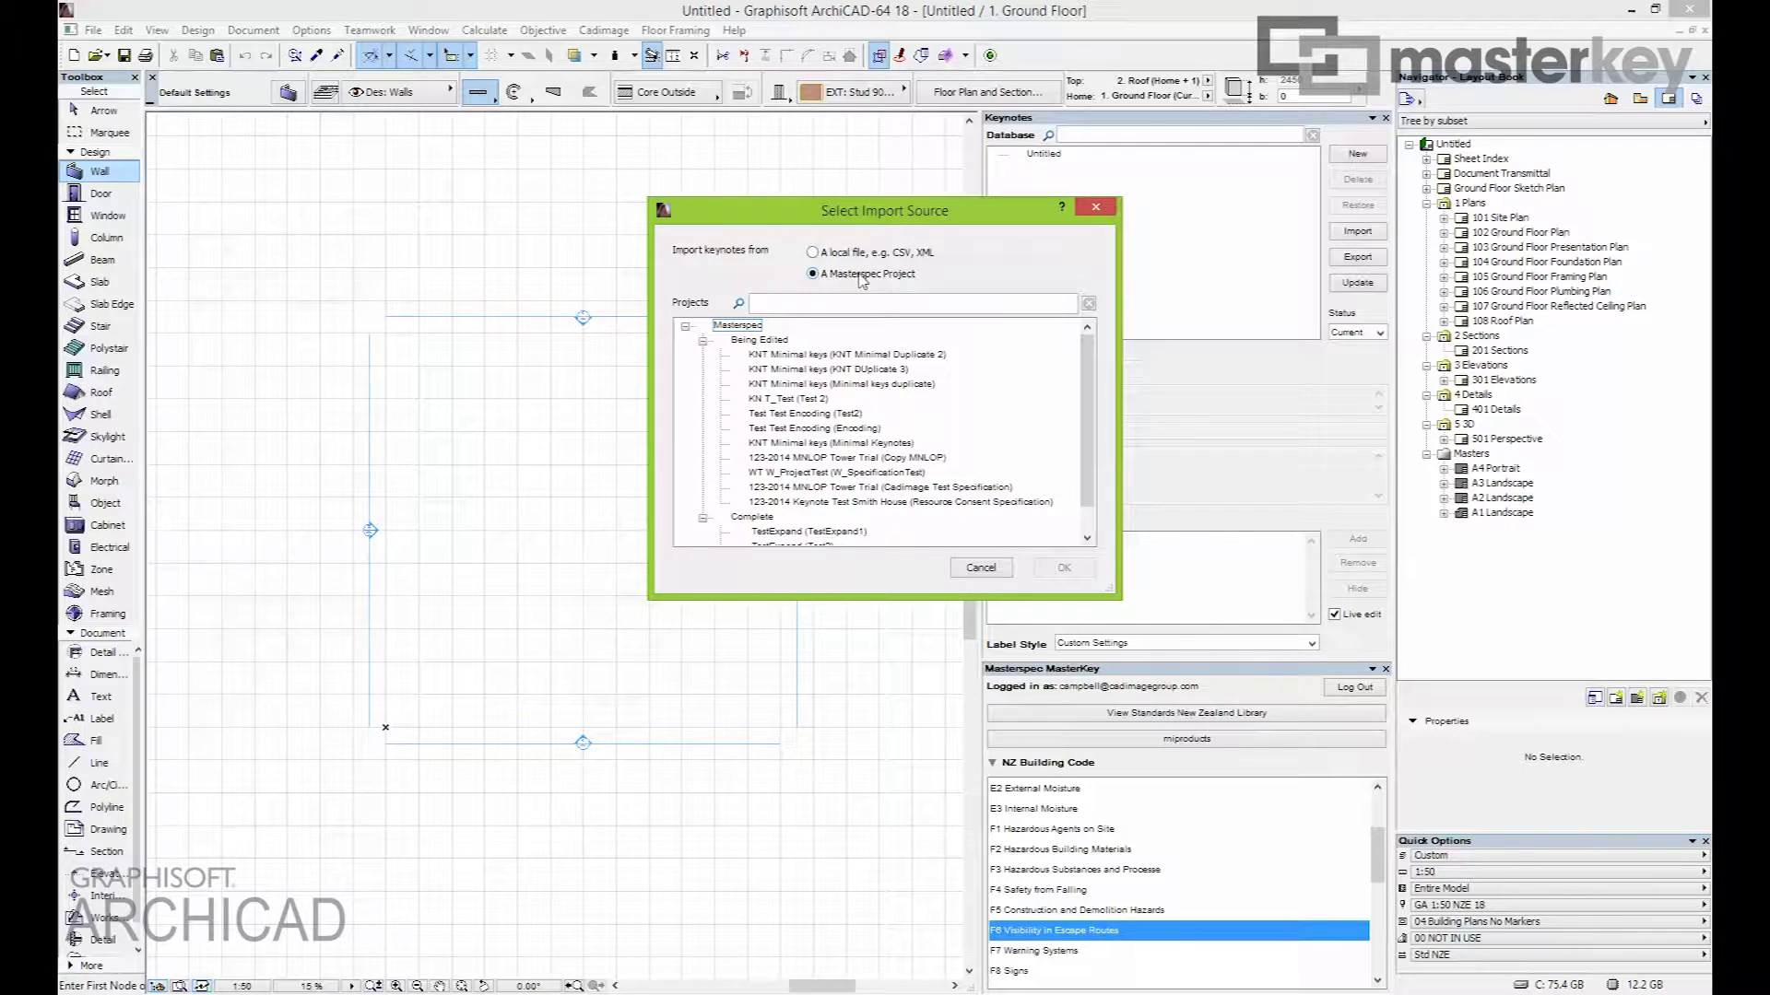
pyautogui.moveTo(901, 597); pyautogui.dragTo(849, 643)
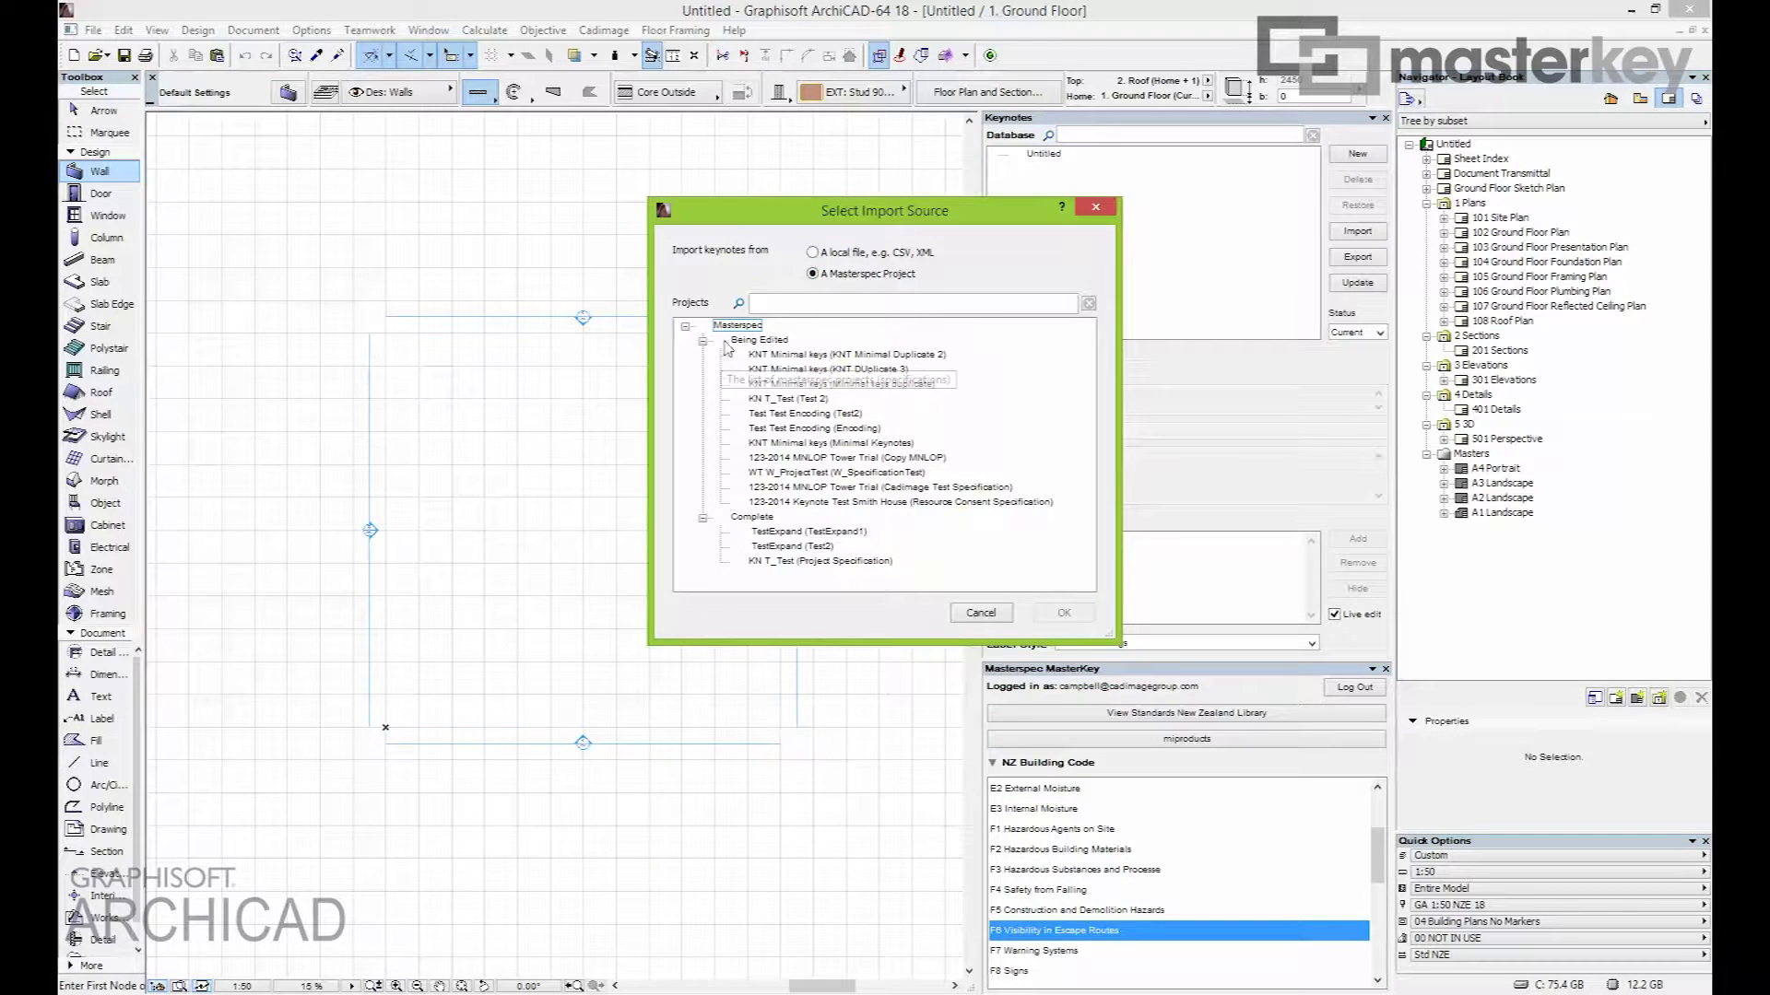
pyautogui.click(750, 518)
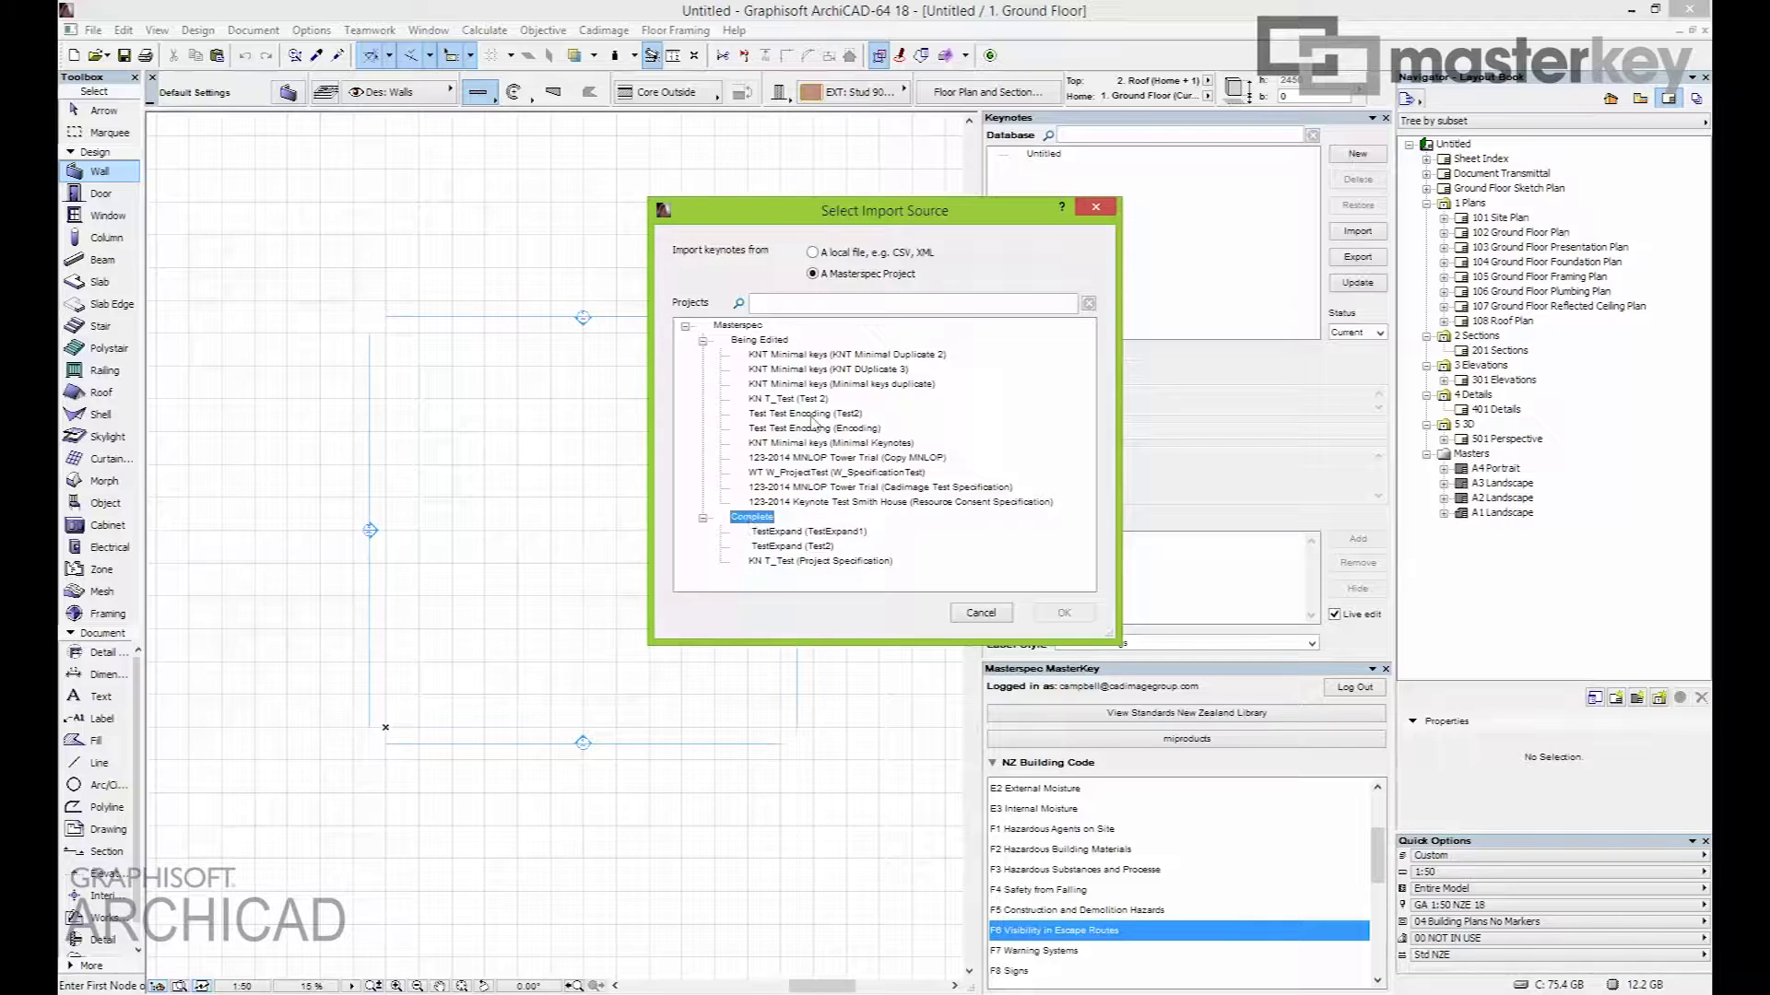
pyautogui.click(852, 303)
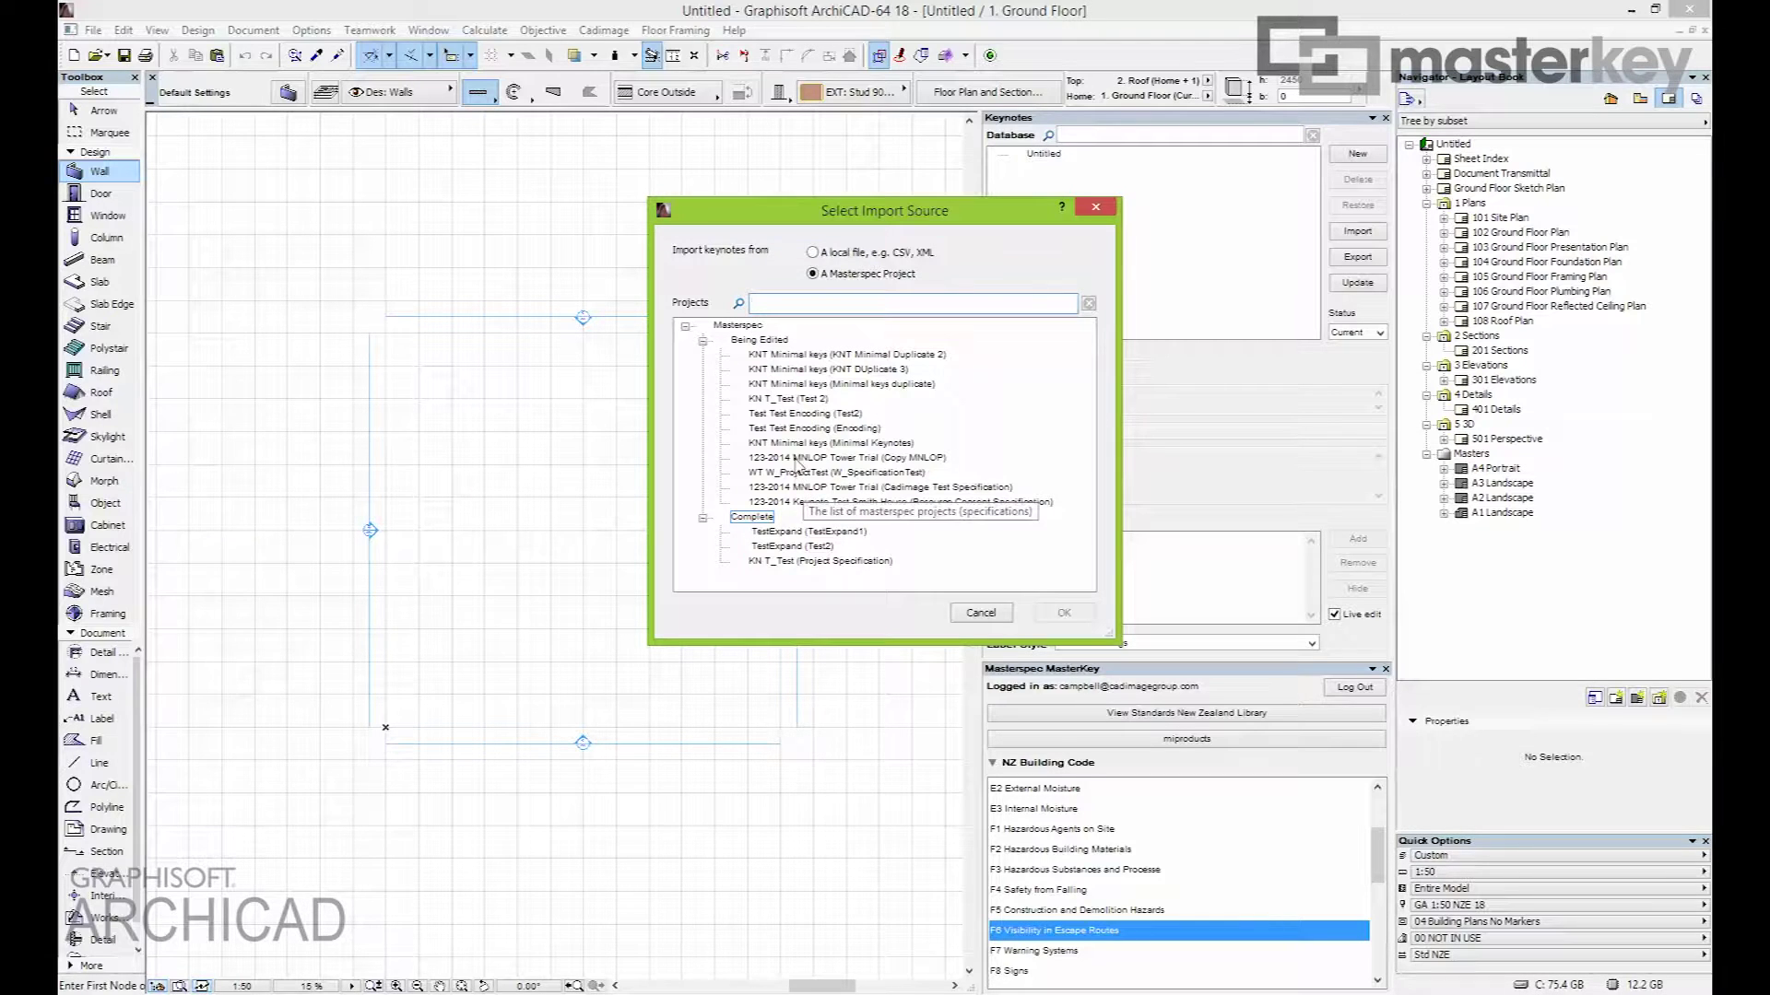
pyautogui.doubleClick(797, 461)
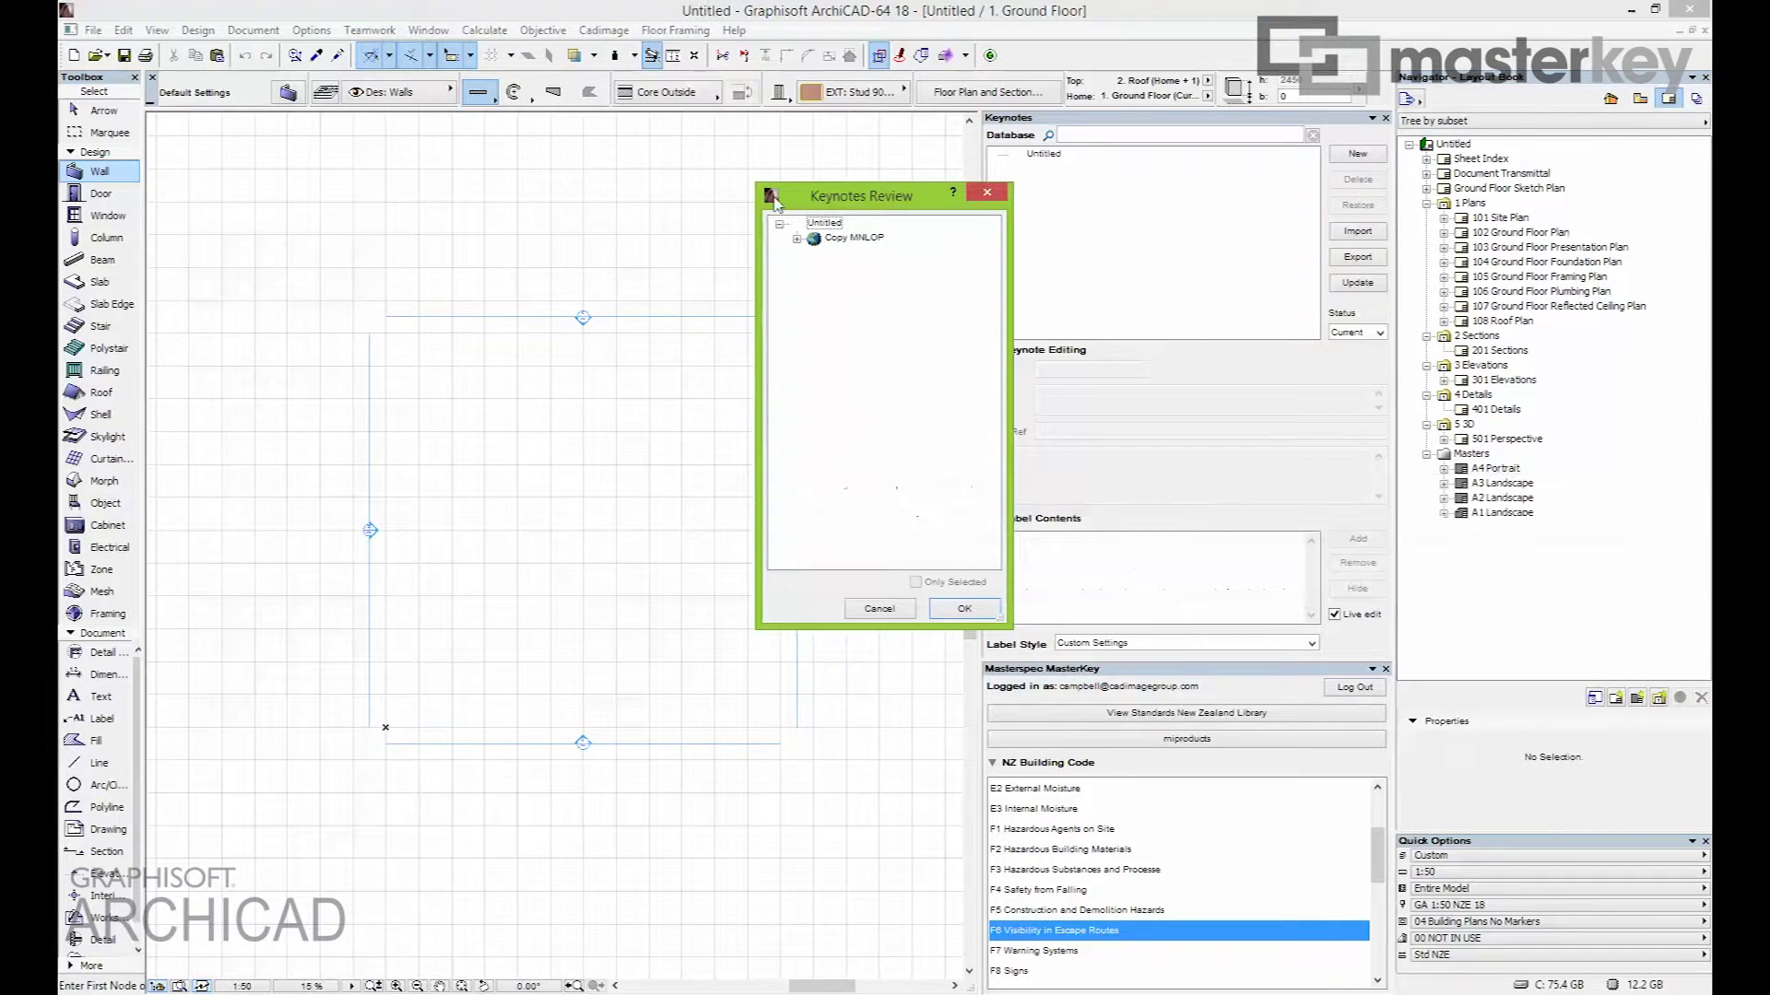
# Review the Copy MNLOP keynotes, including 6312K timber flooring, and accept them into the project
pyautogui.click(797, 238)
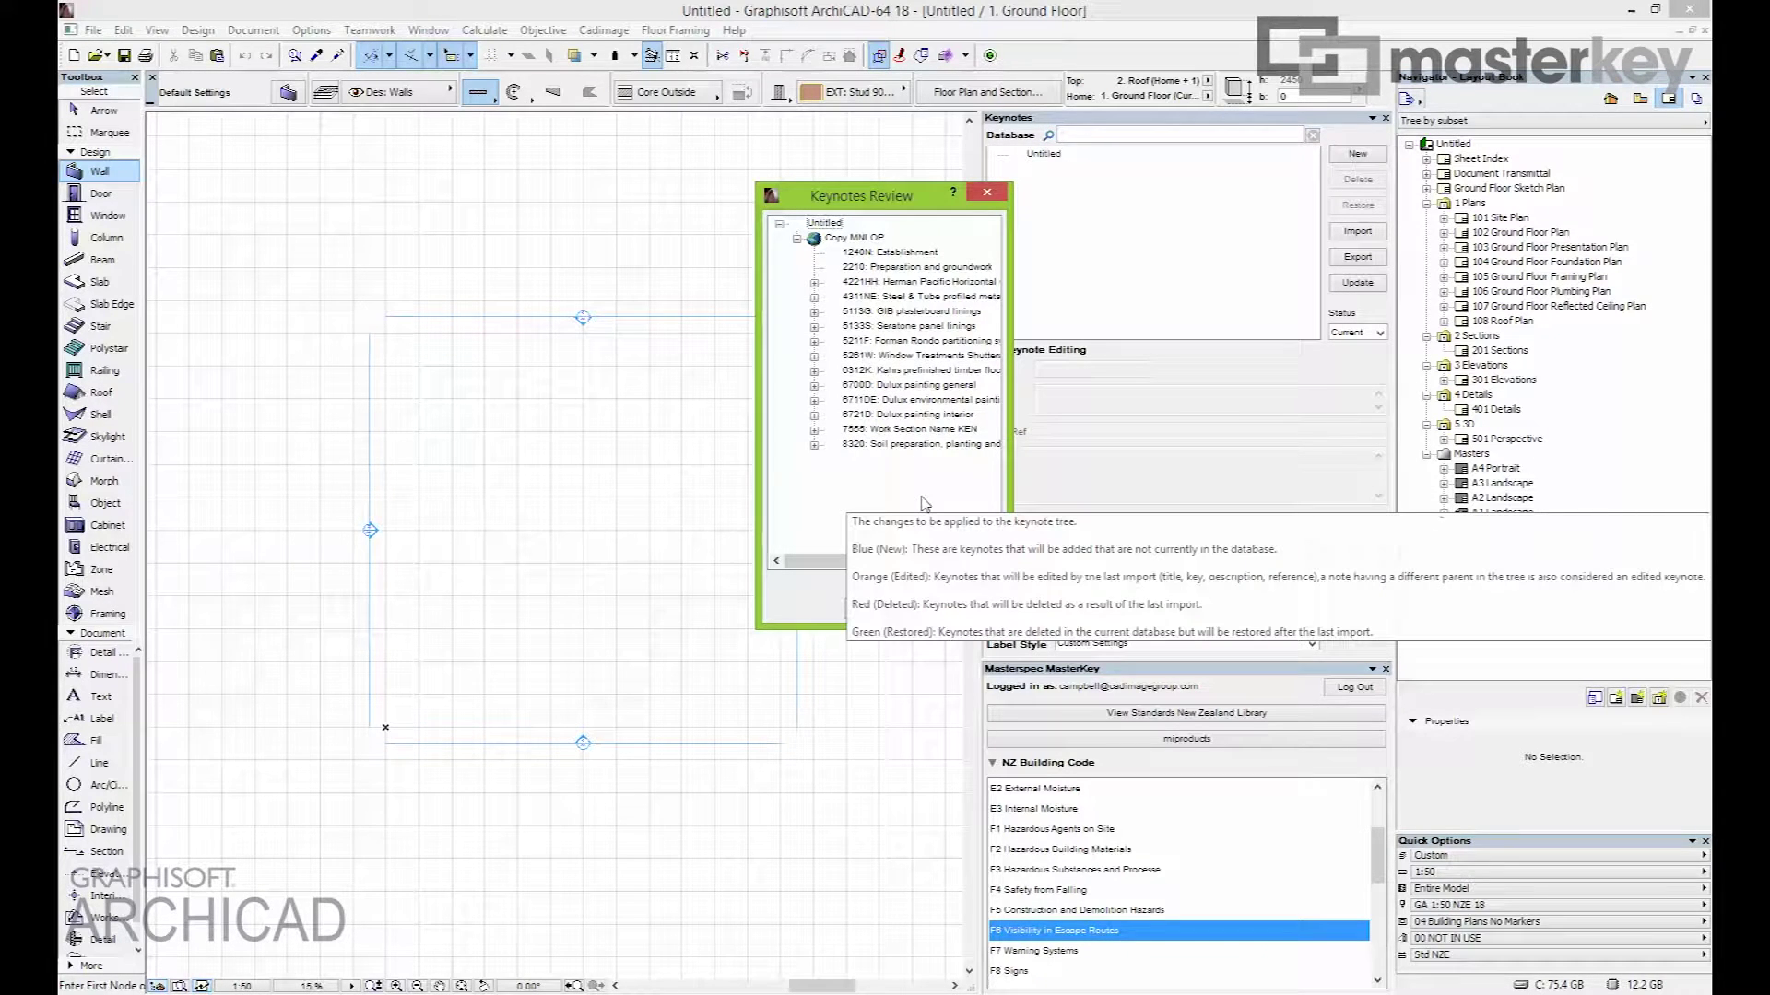
pyautogui.click(922, 325)
pyautogui.click(919, 370)
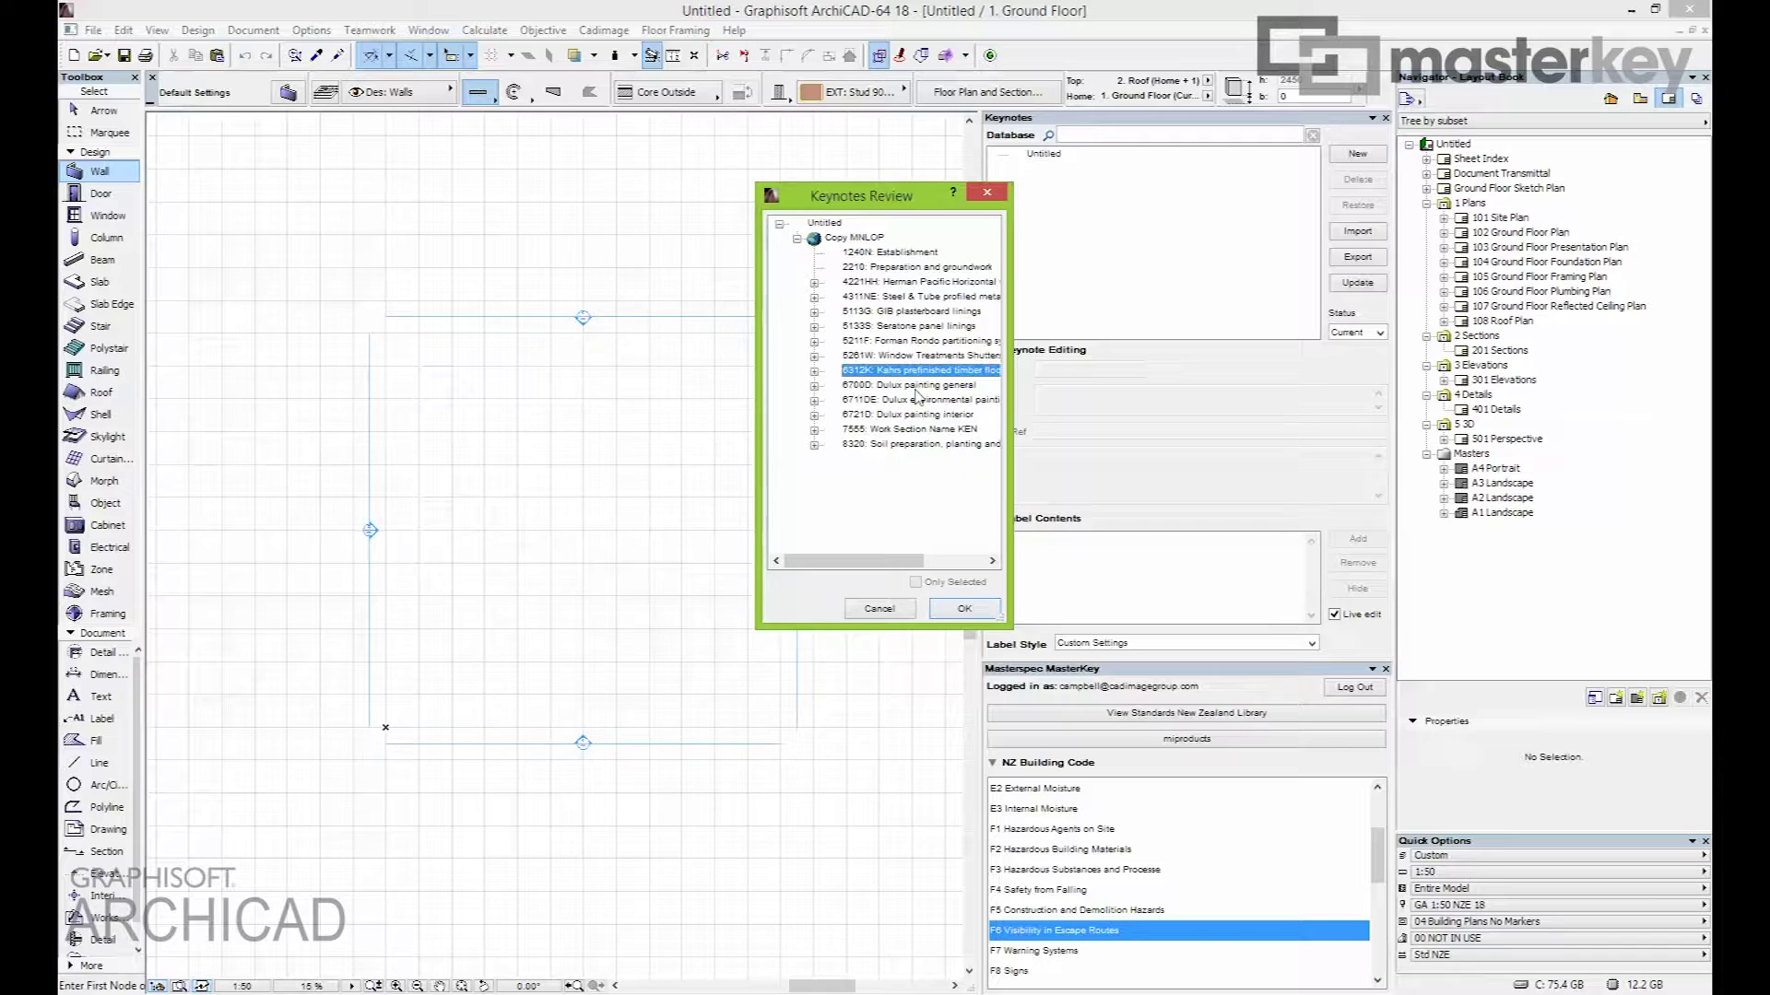
pyautogui.click(960, 609)
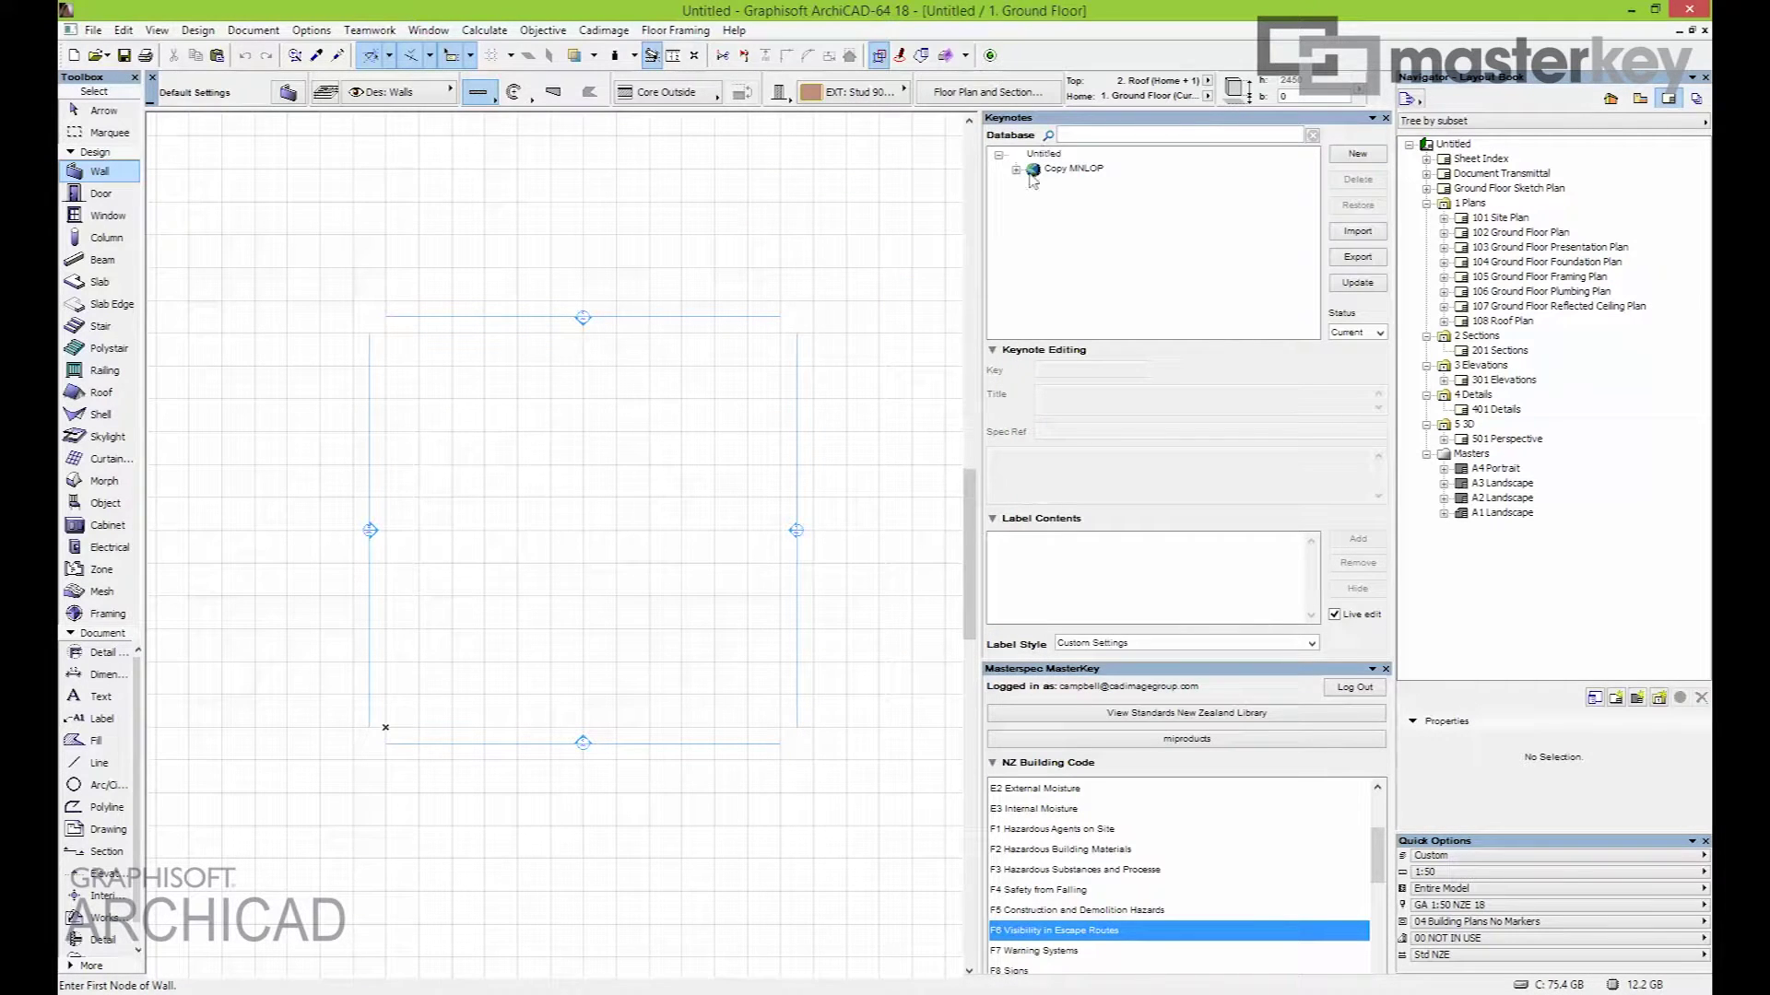
# List the Copy MNLOP keynotes (1240N through 8320) and close the Masterspec MasterKey palette
pyautogui.click(1017, 170)
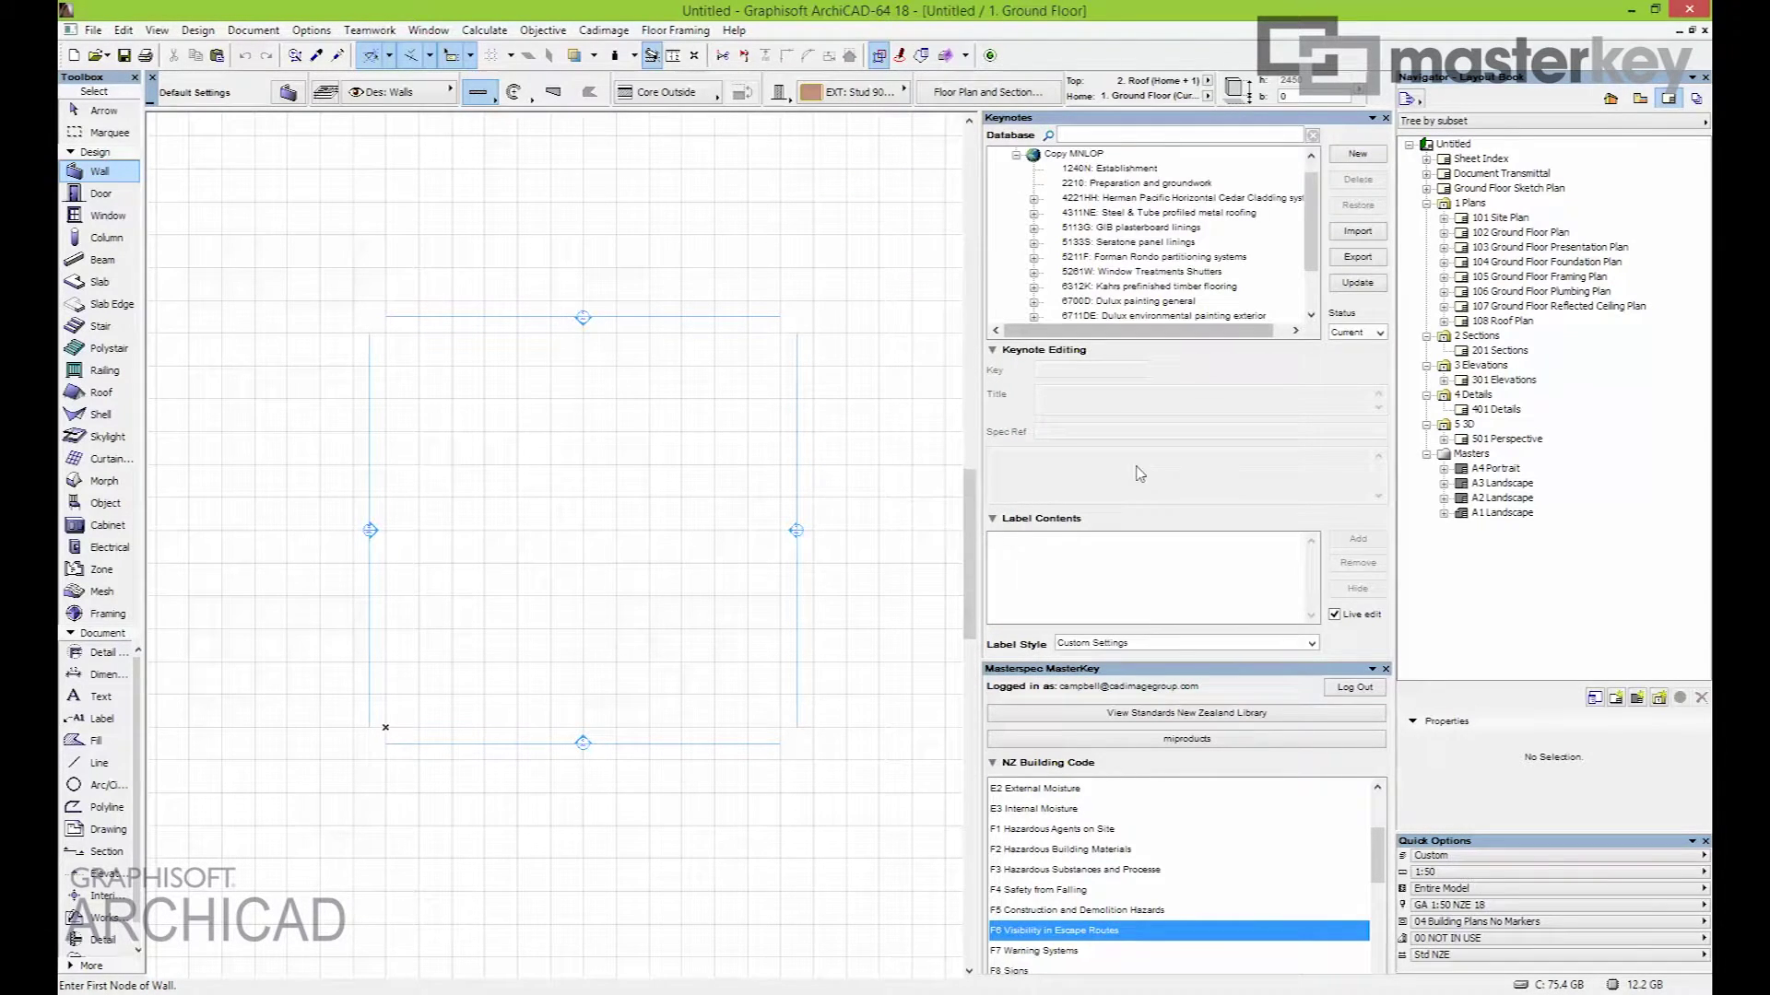
pyautogui.click(1384, 669)
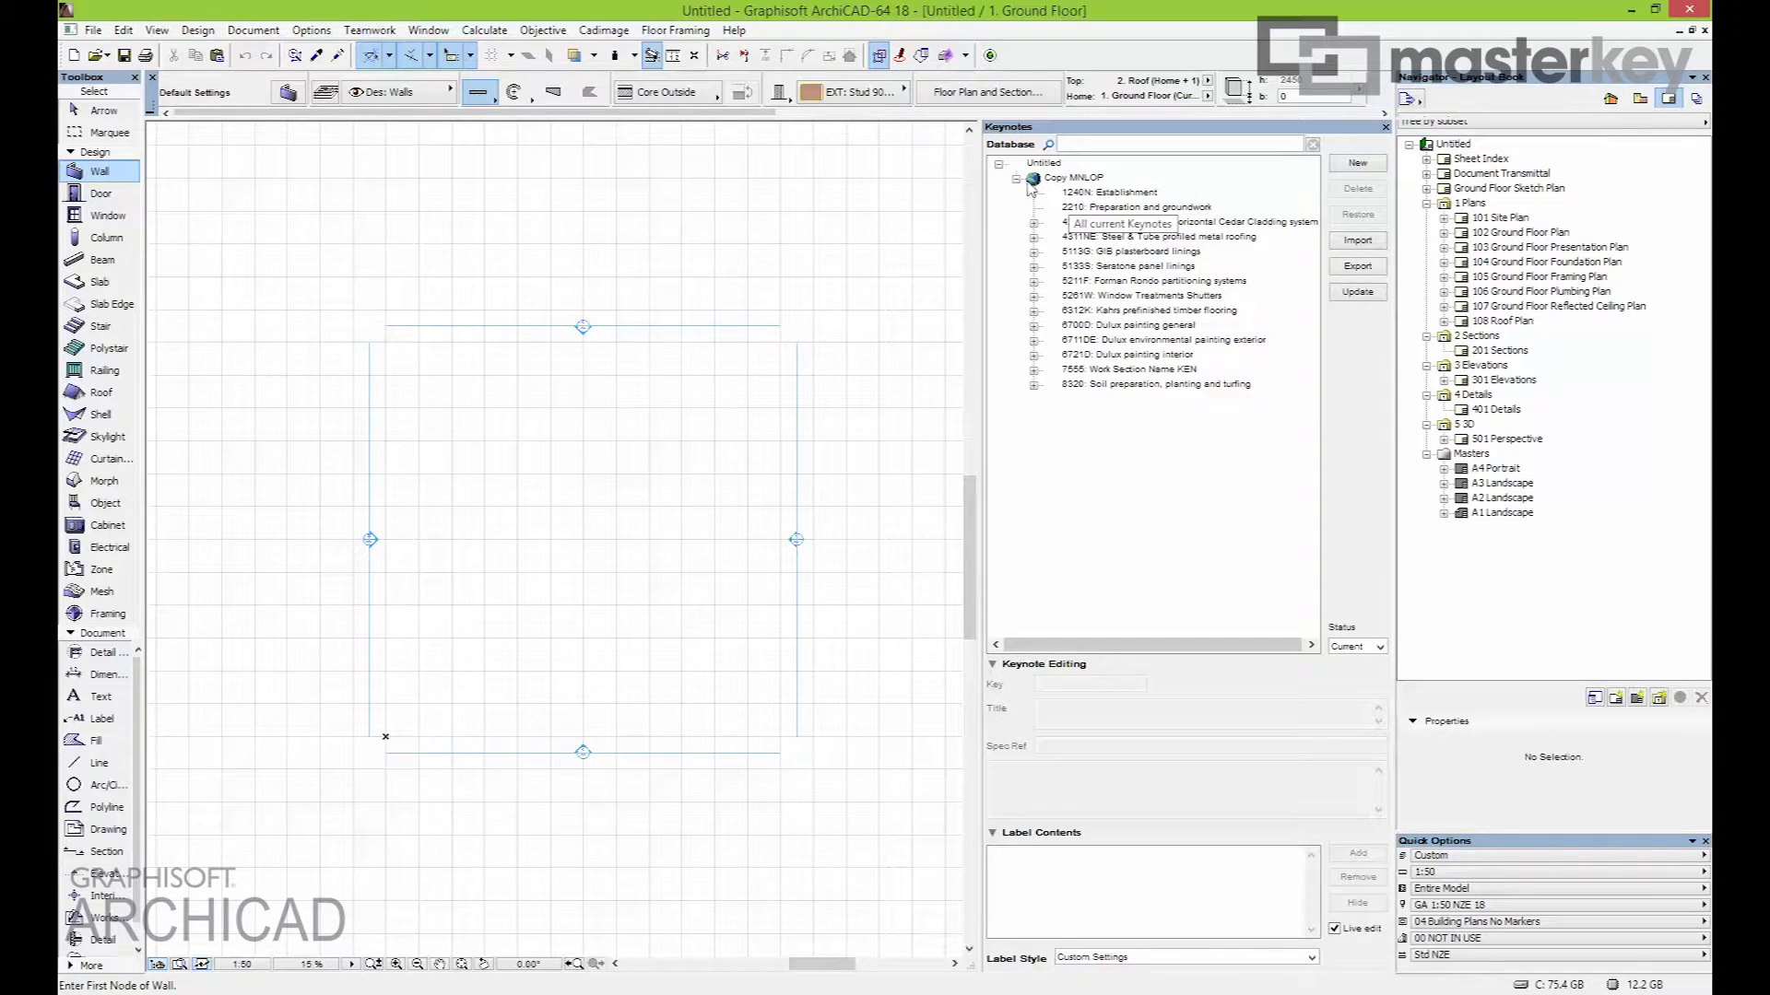
# Import Cadimage Keynotes.keynotes from a local file, adding the Project Specifications keynote set
pyautogui.click(1358, 241)
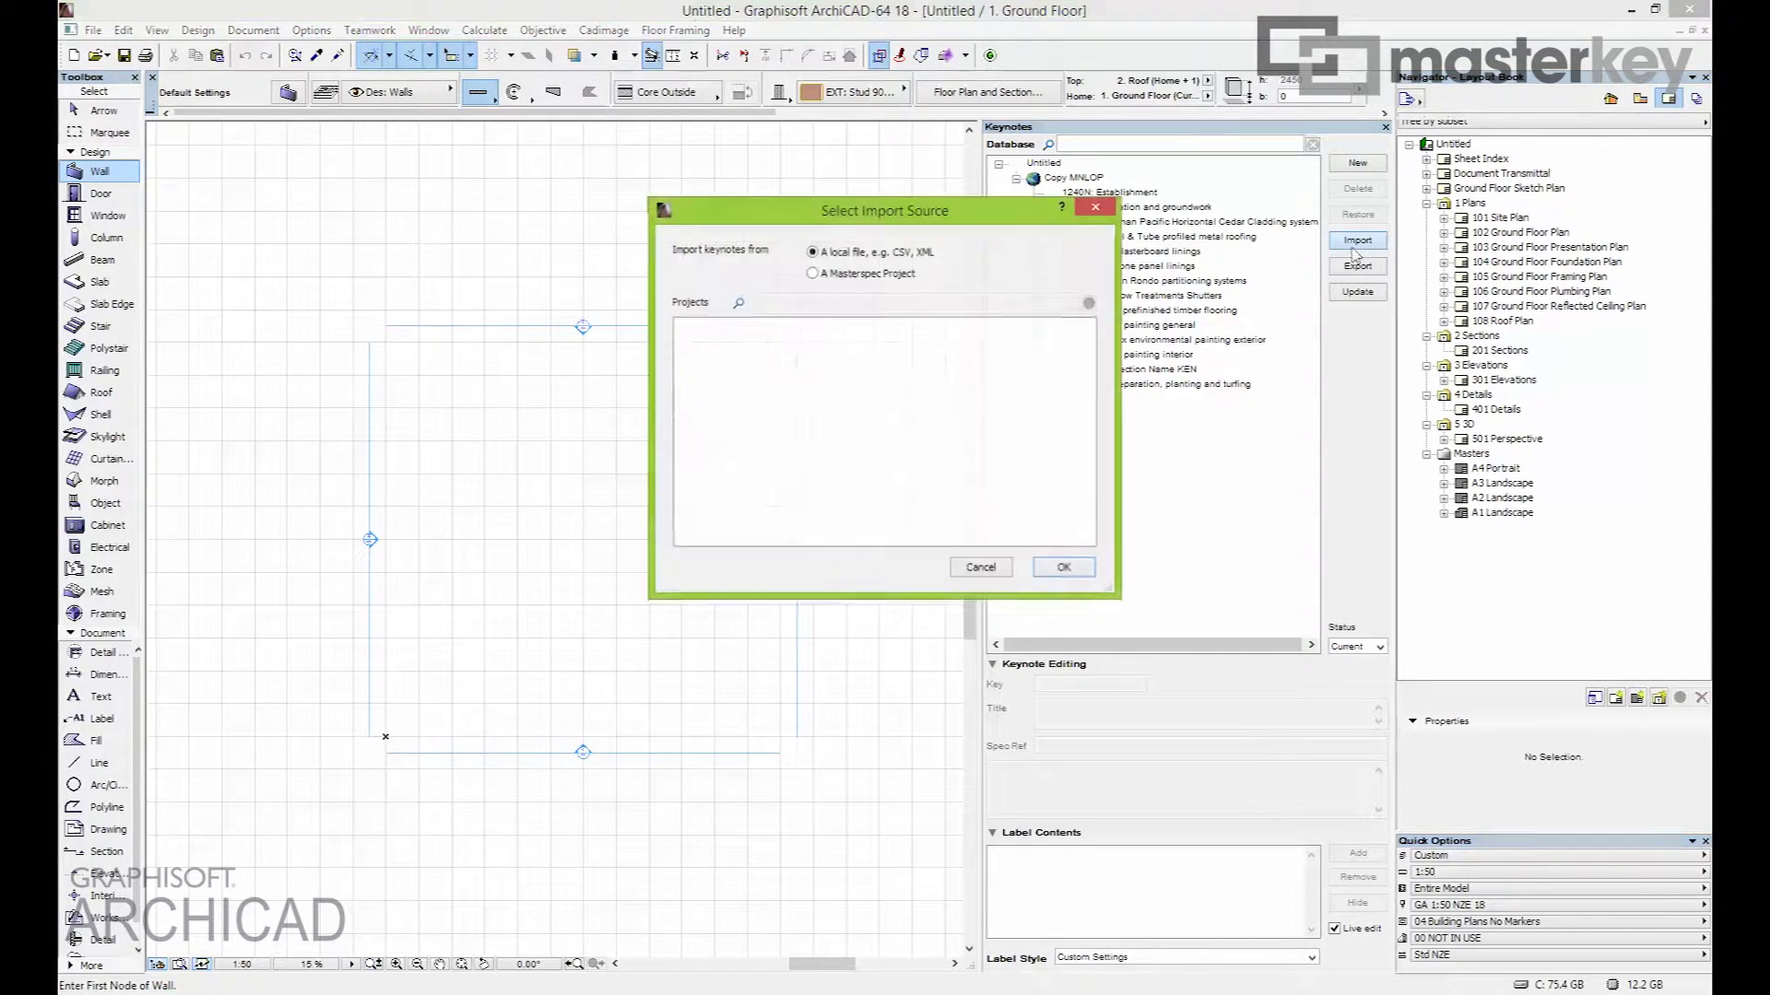
pyautogui.click(1074, 569)
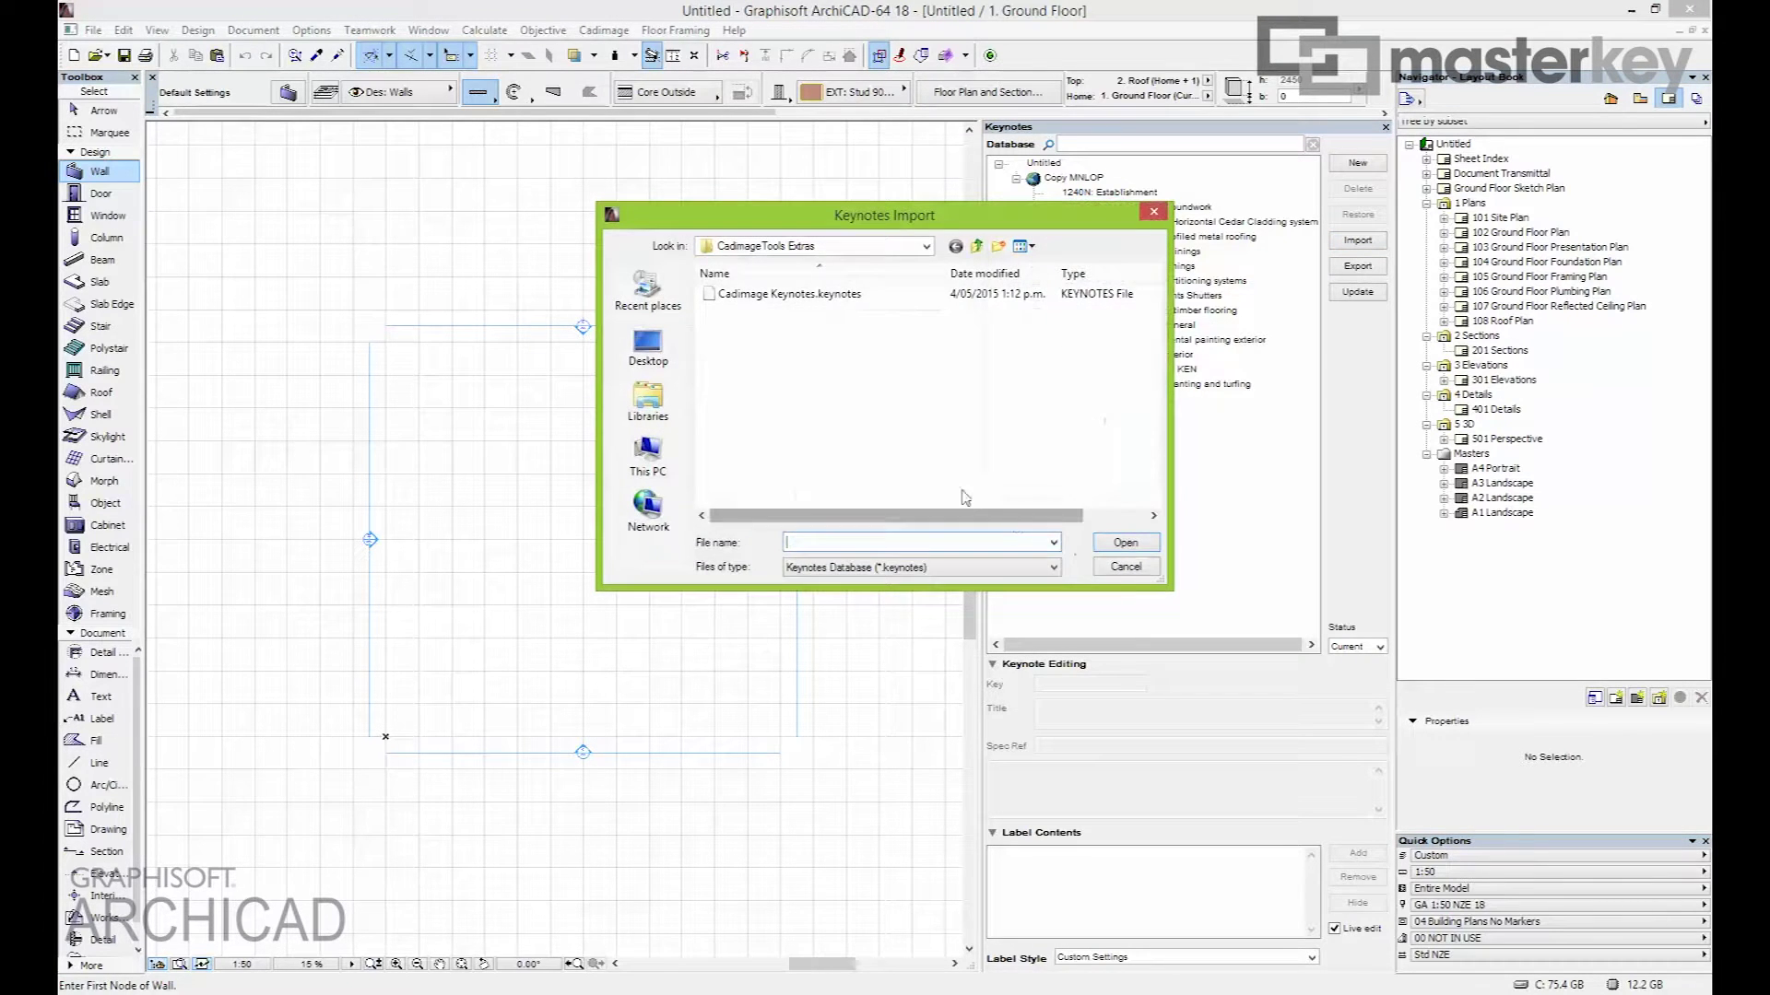
pyautogui.doubleClick(829, 294)
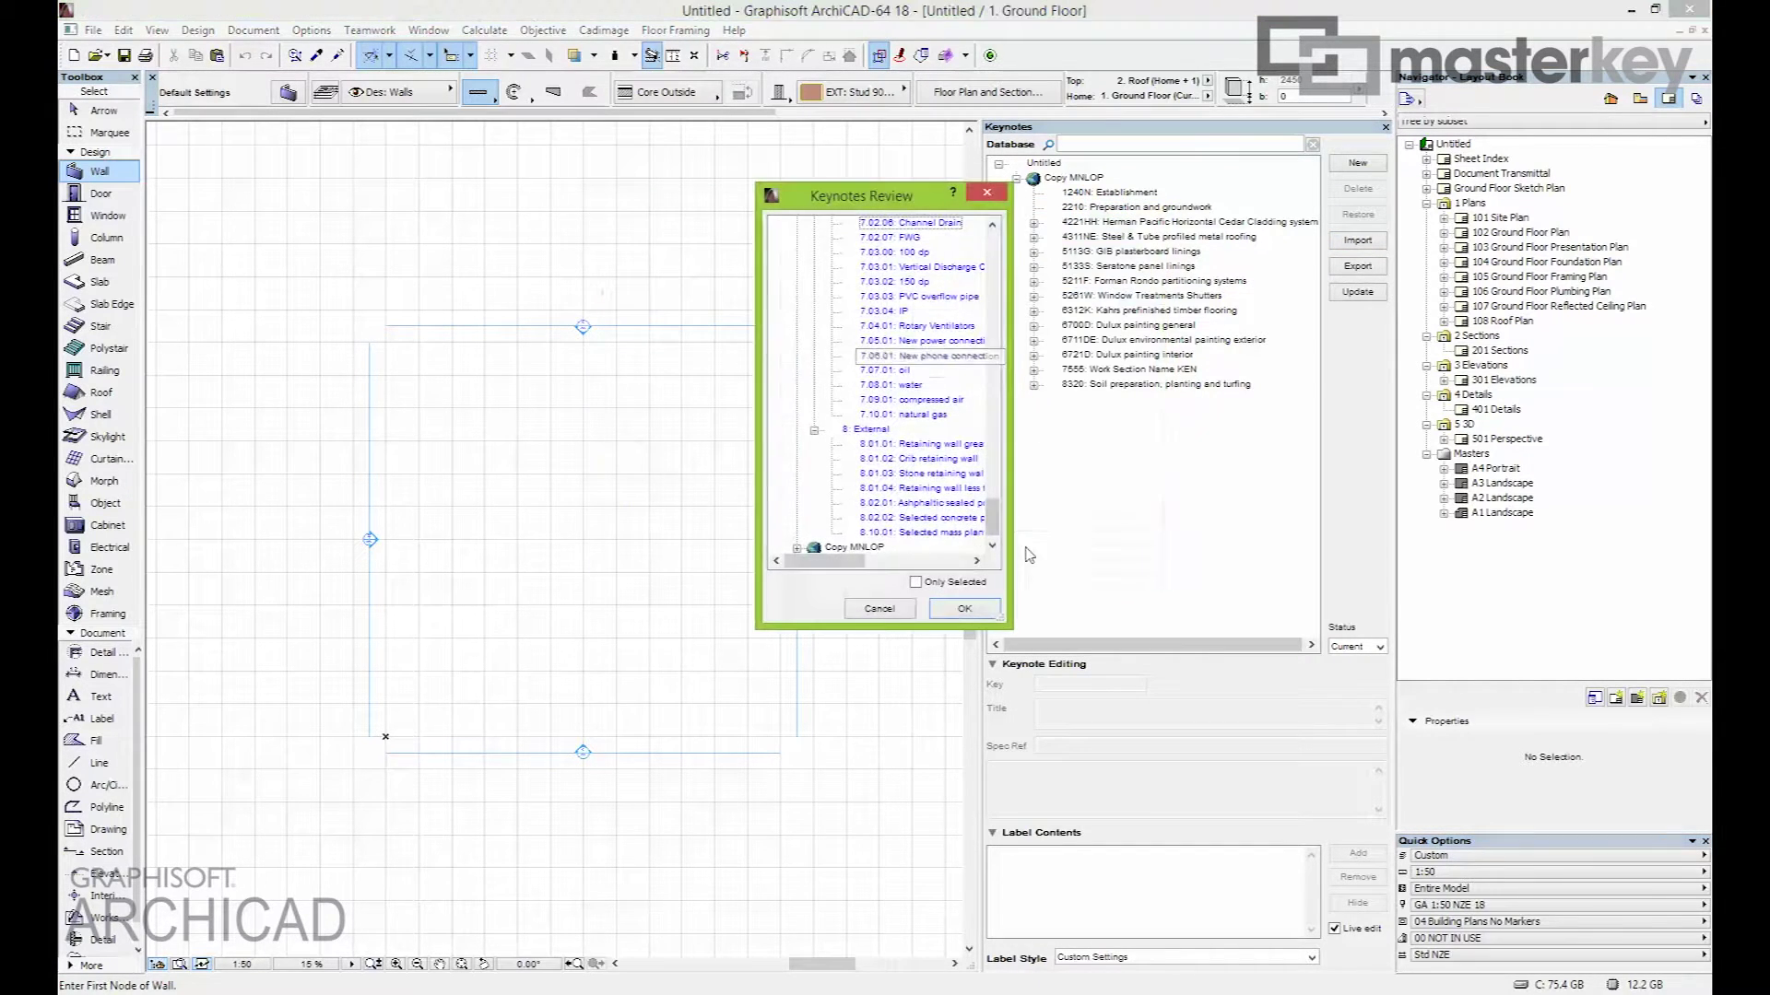
pyautogui.click(964, 609)
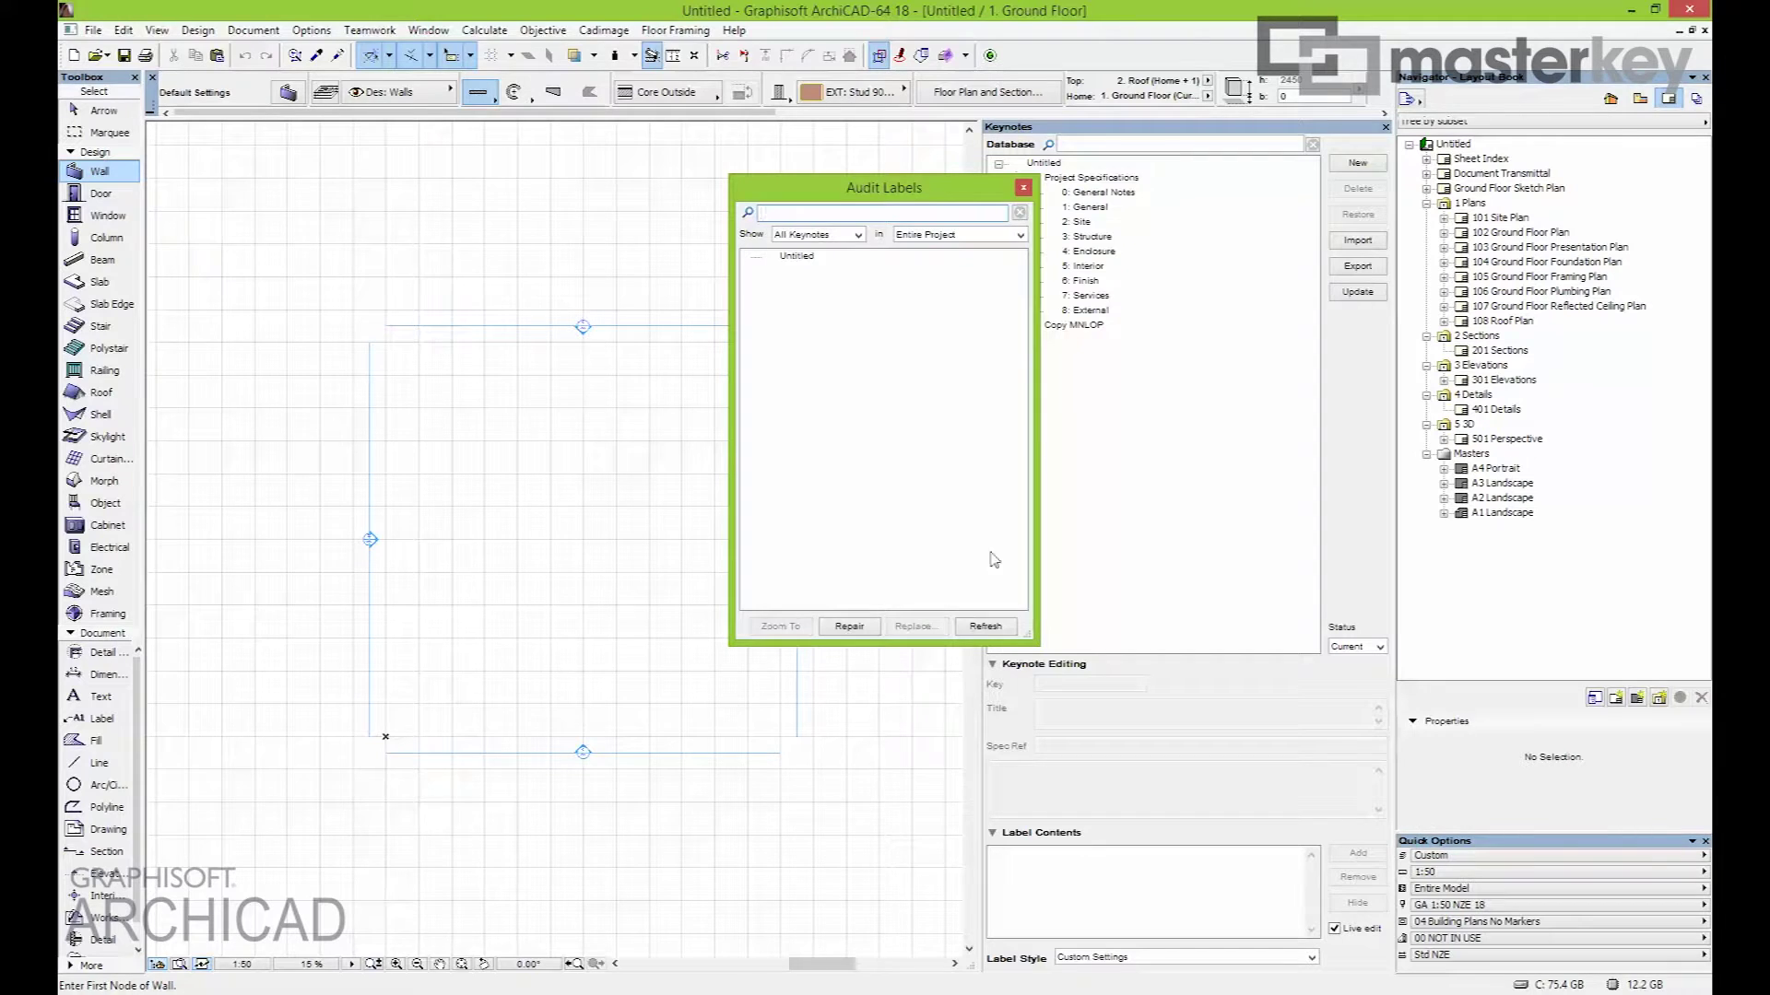
pyautogui.click(1037, 182)
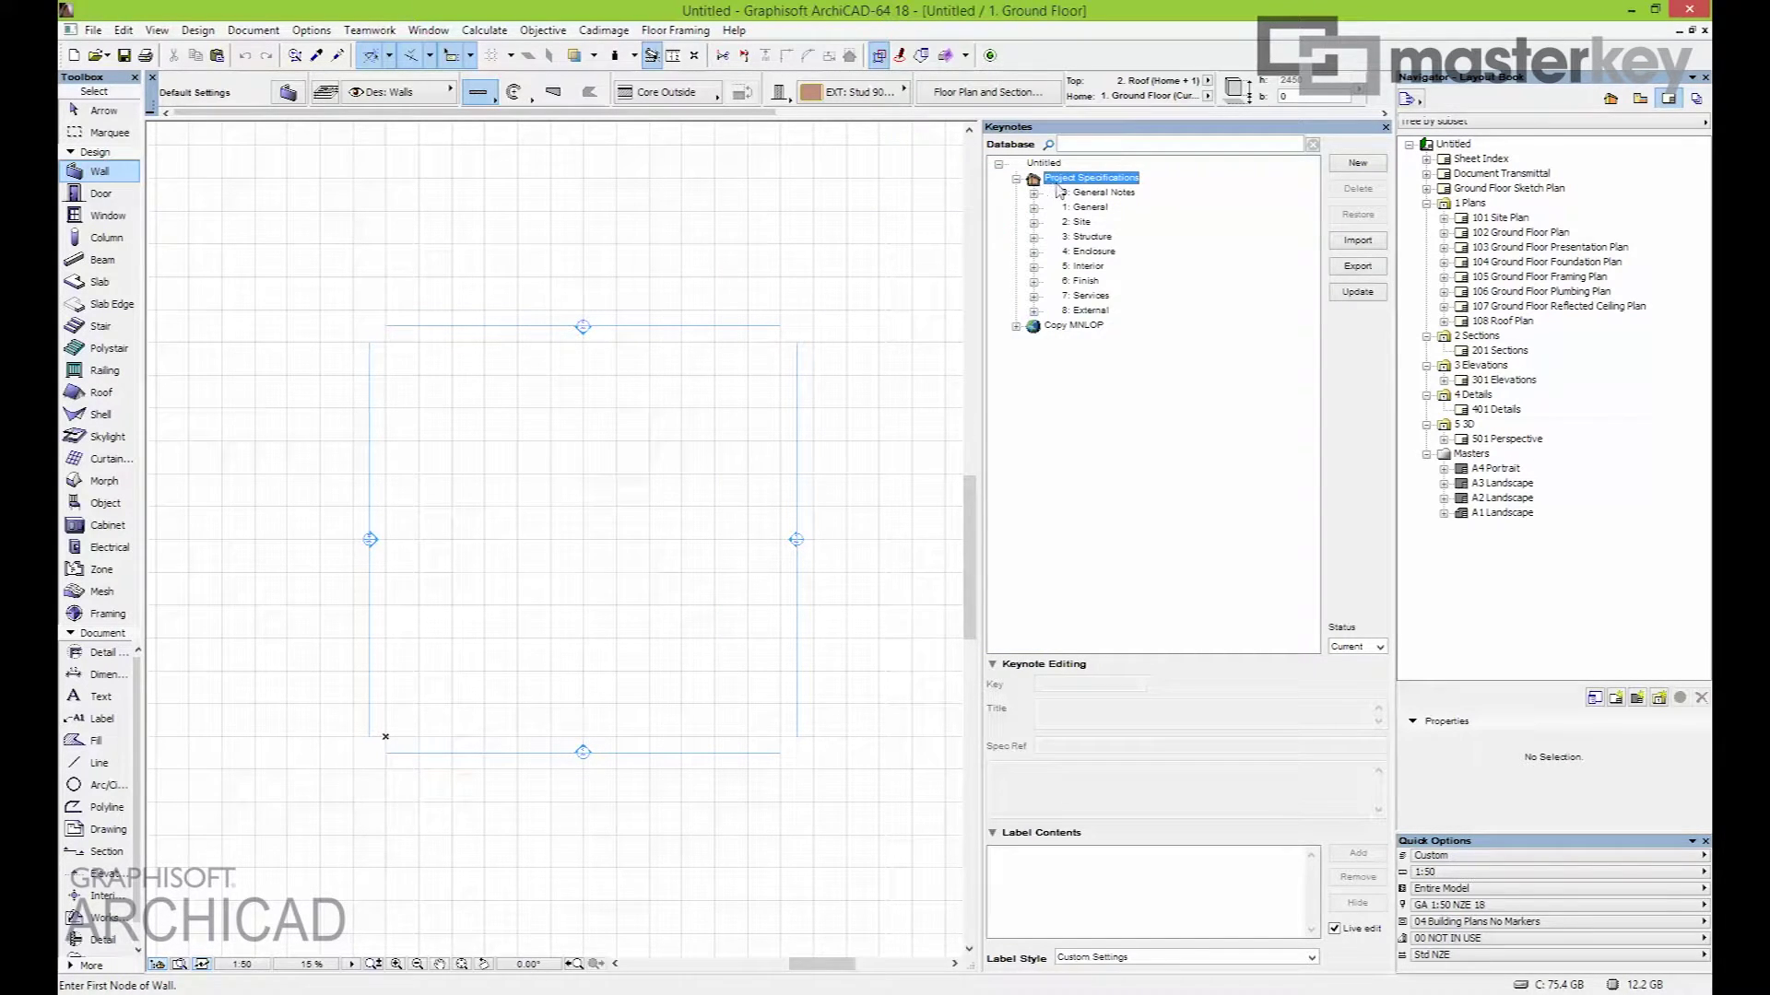
# Expand Copy MNLOP and 4221HH, and show the 4221HH 4.2 cover boards keynote details
pyautogui.click(1015, 328)
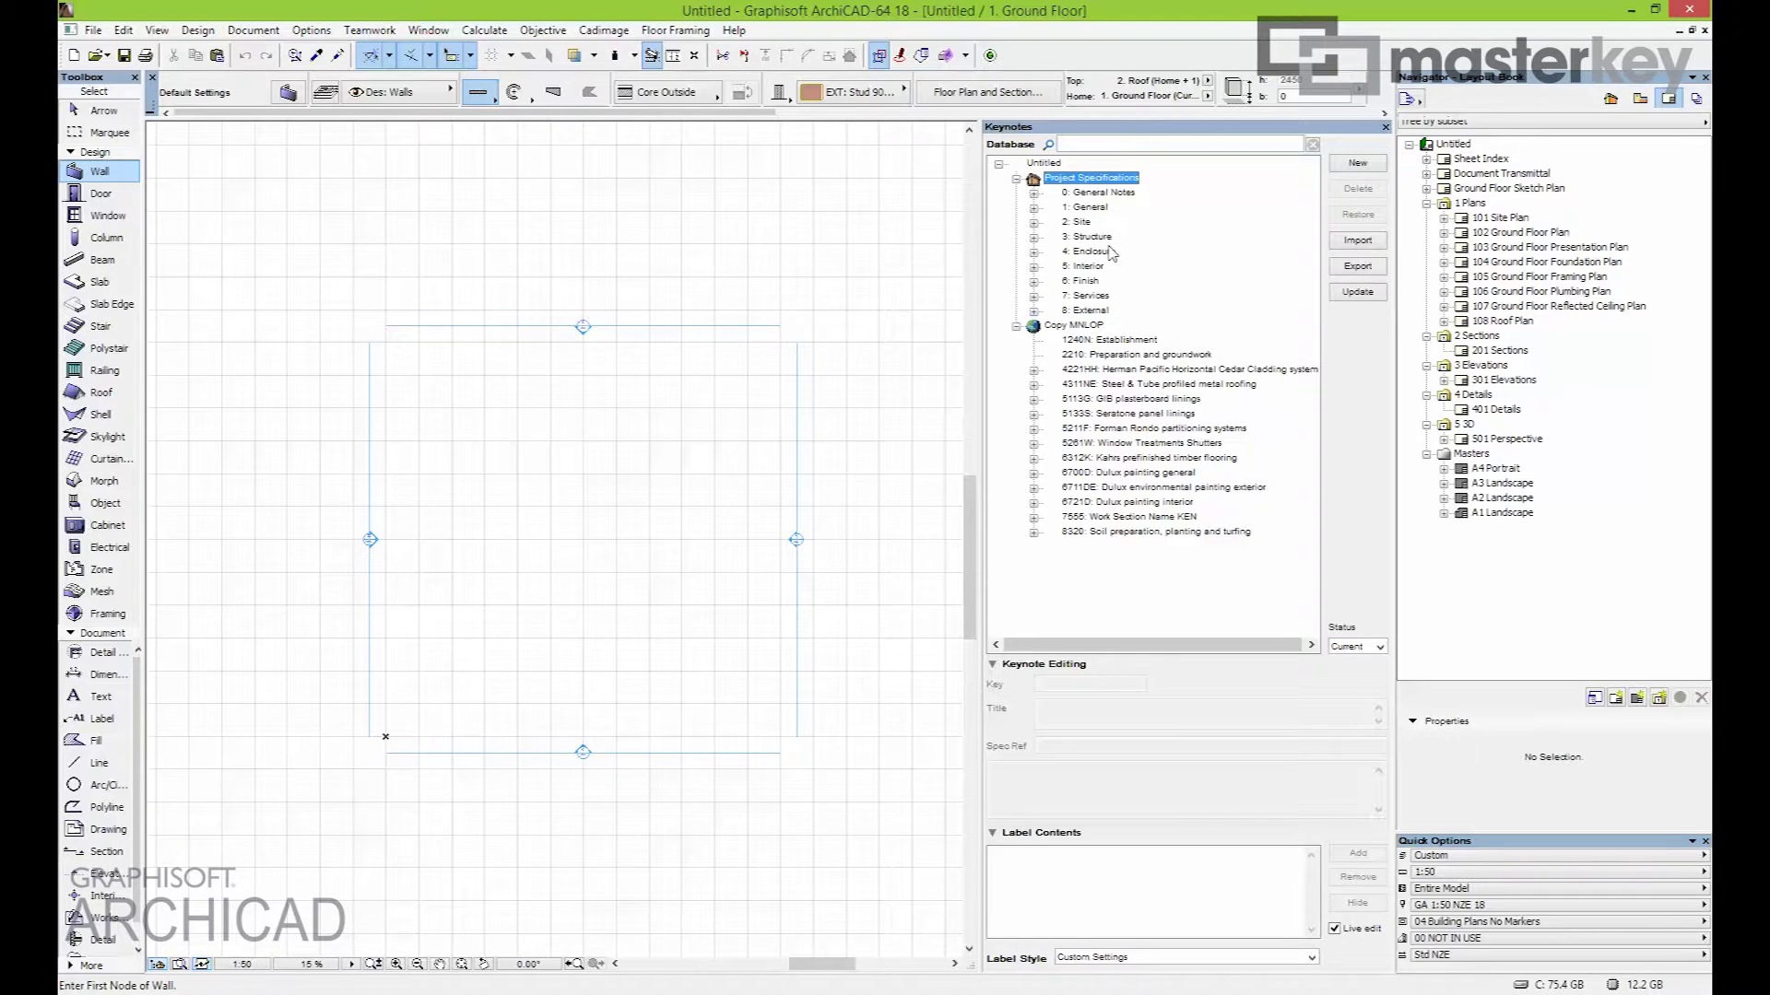
pyautogui.click(1111, 385)
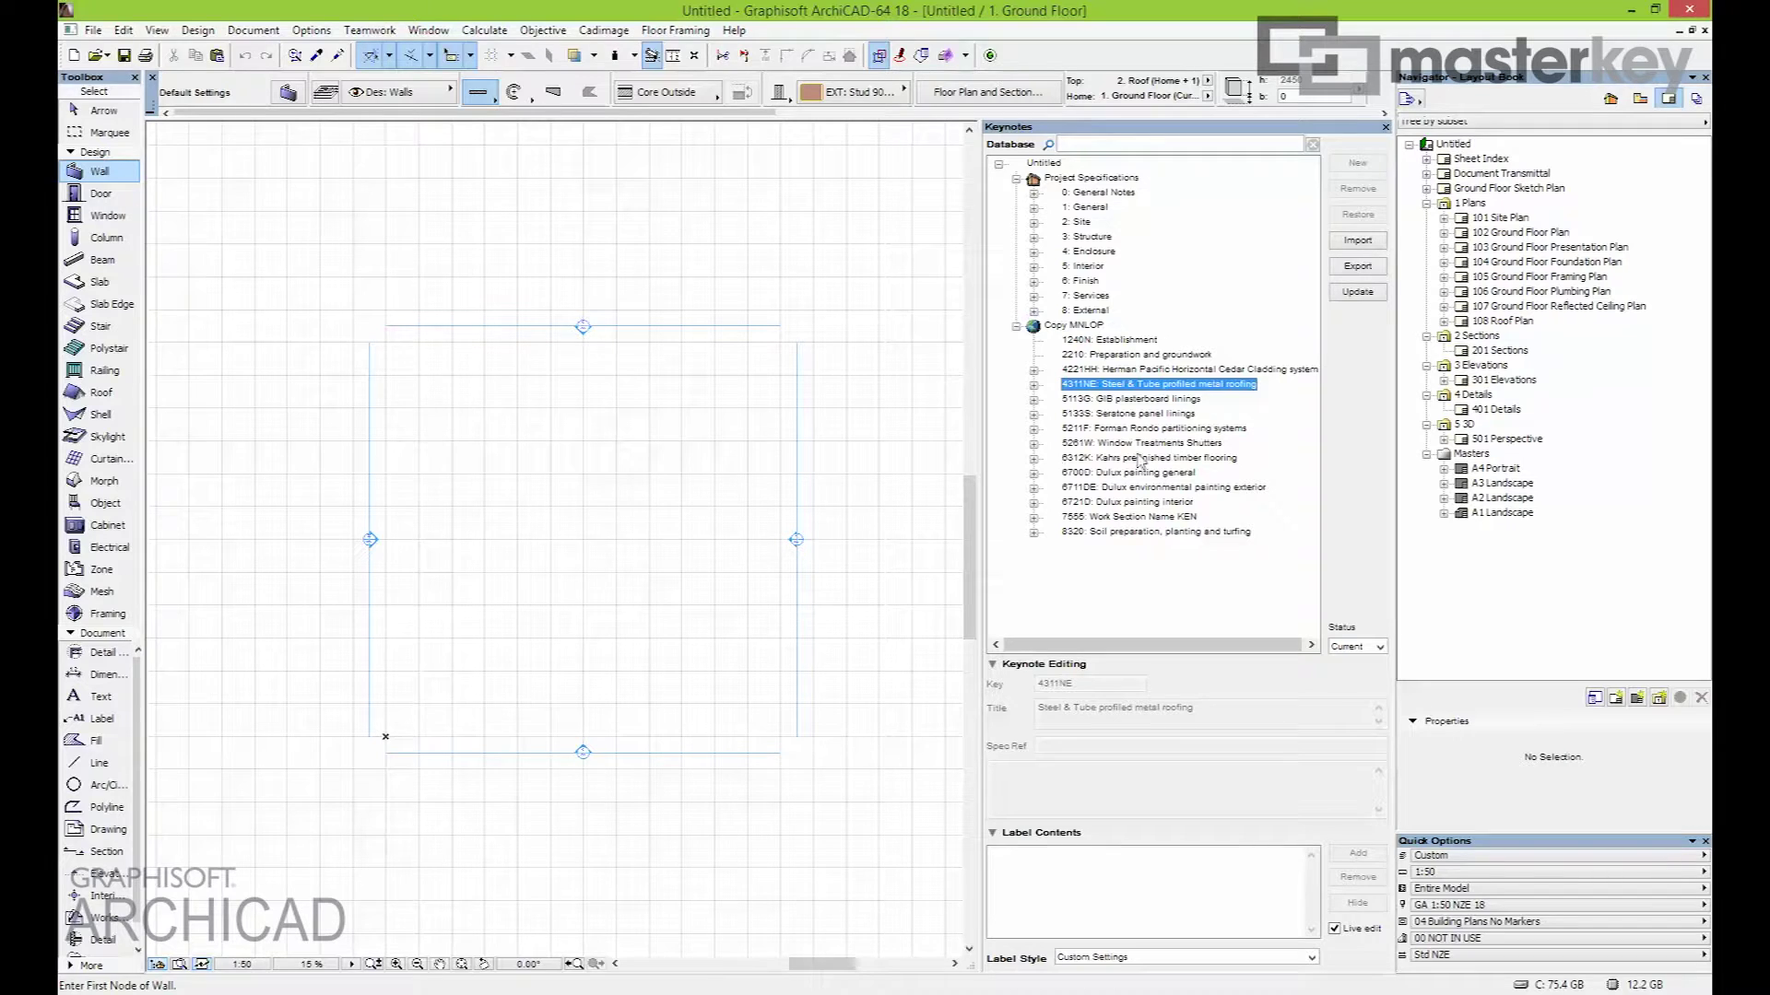
pyautogui.click(1034, 370)
pyautogui.click(1083, 399)
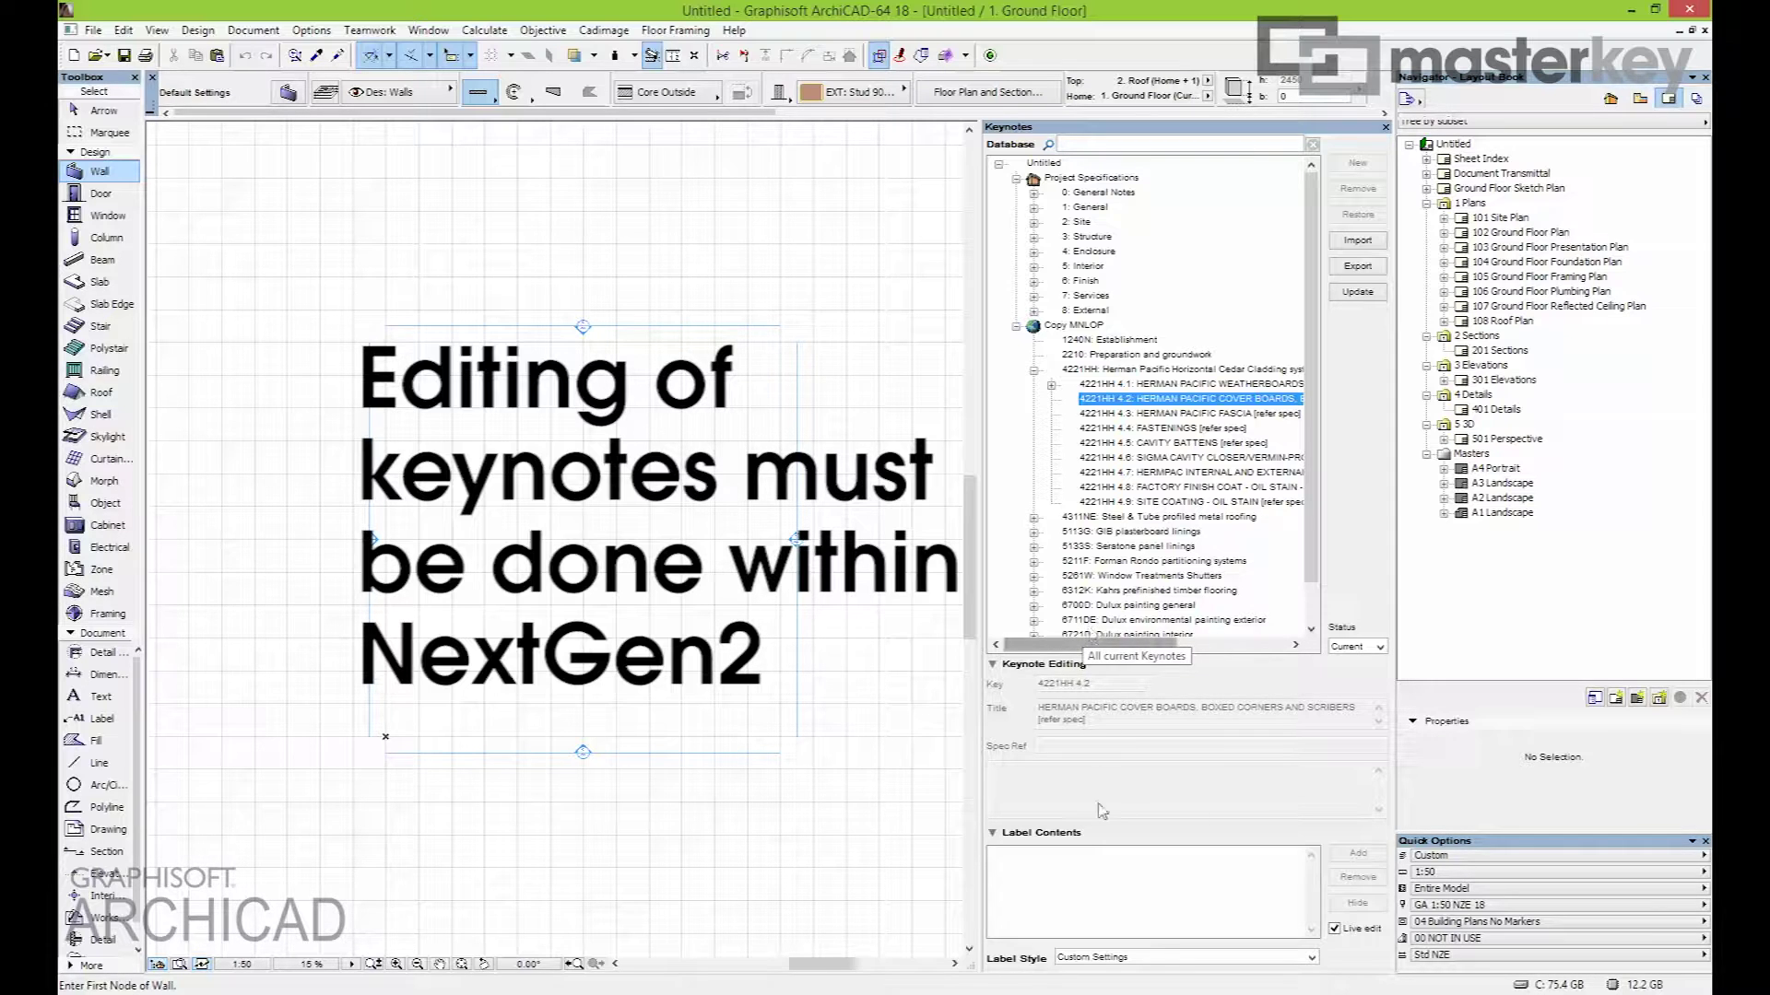
# Pick keynote 4221HH 4.3 HERMAN PACIFIC FASCIA as the Cadimage Keynote Label to place
pyautogui.click(1023, 835)
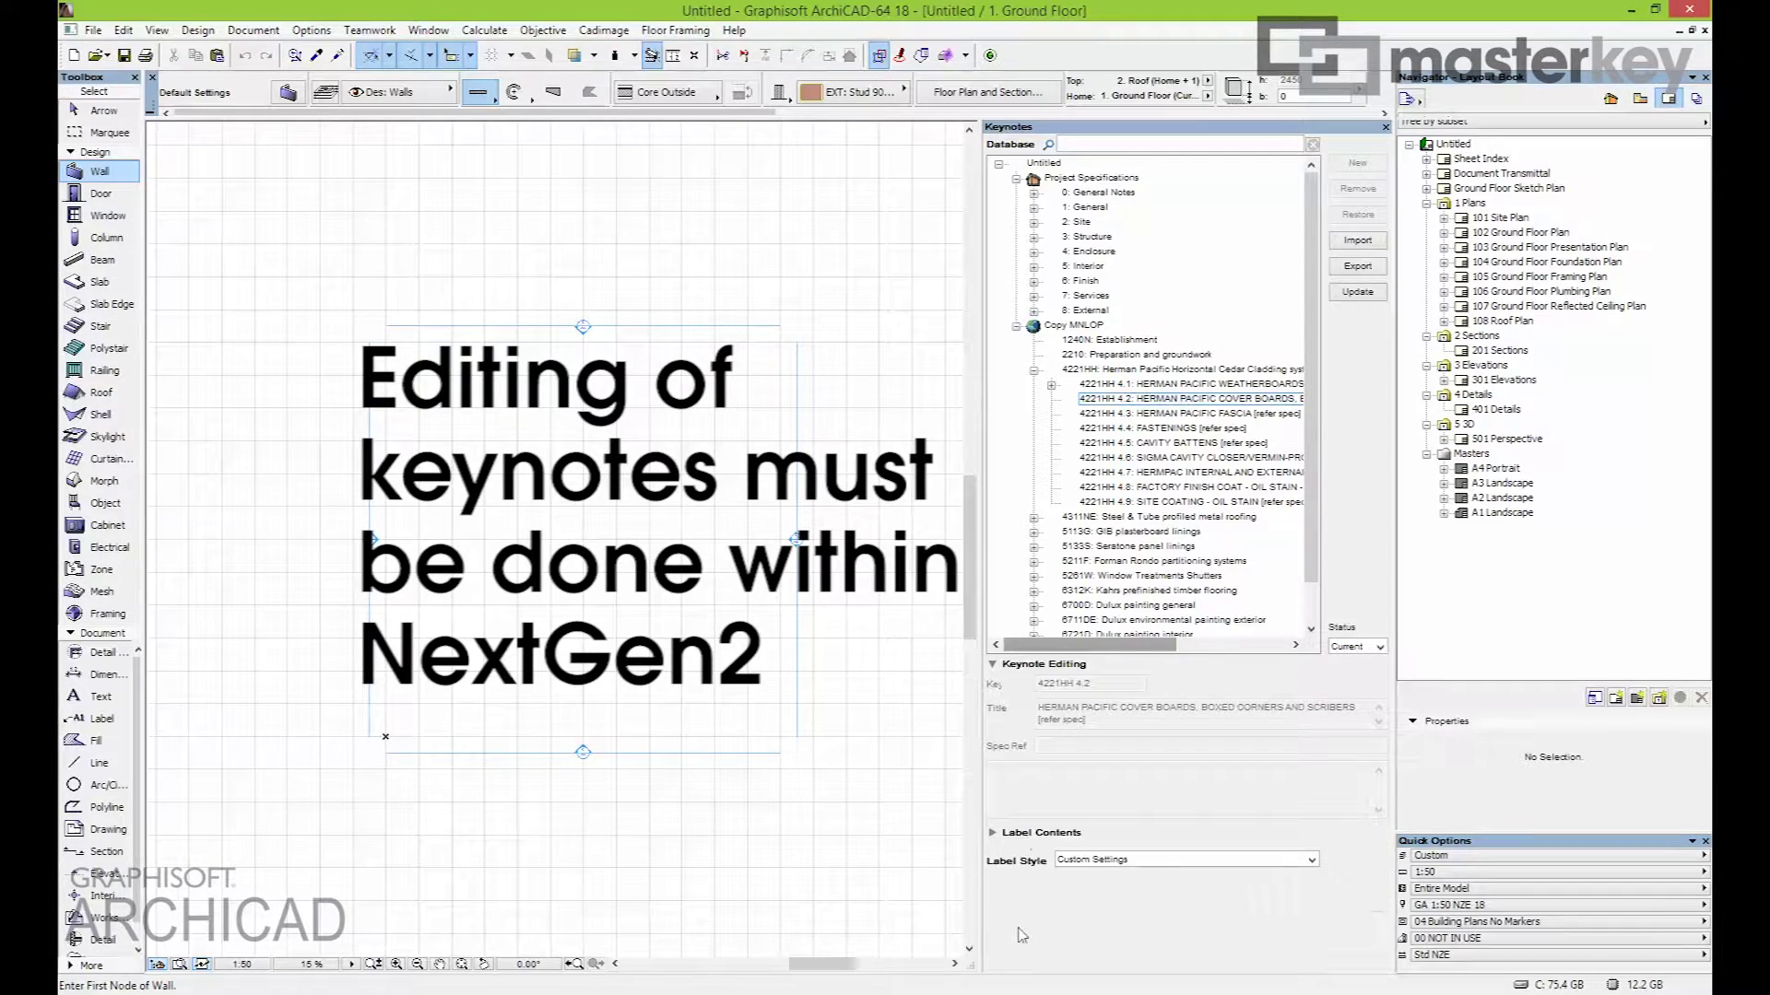
pyautogui.click(1124, 415)
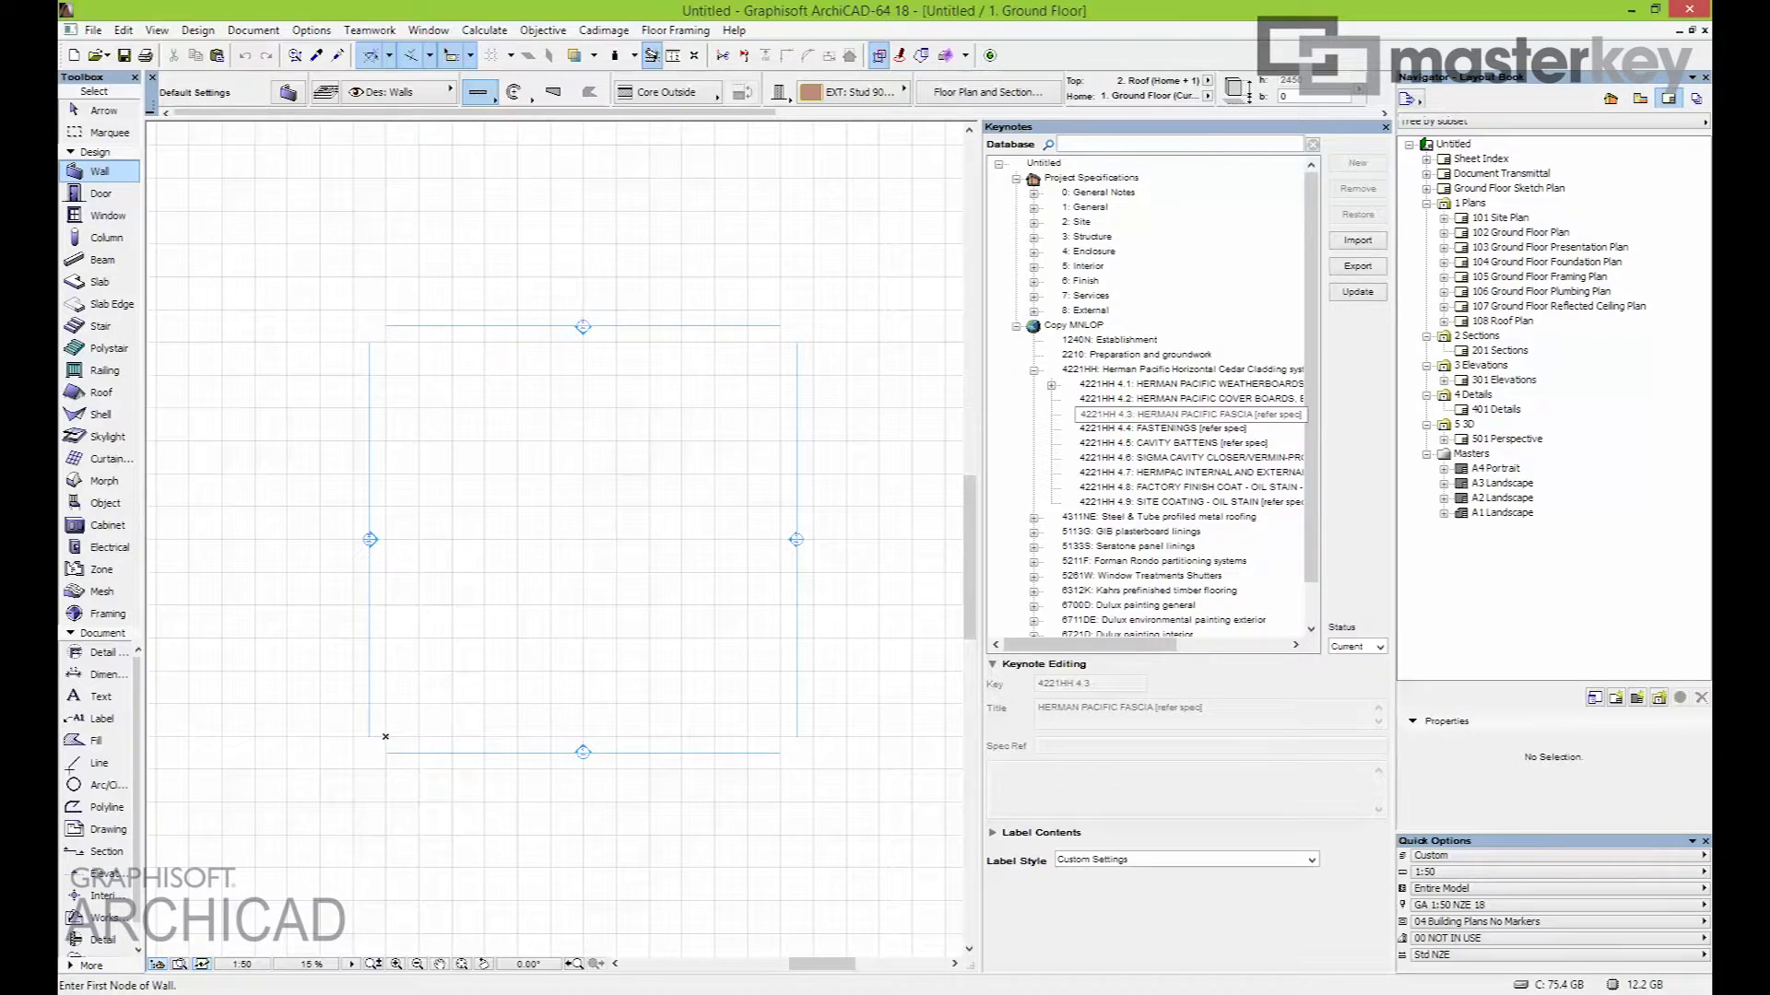
pyautogui.click(100, 718)
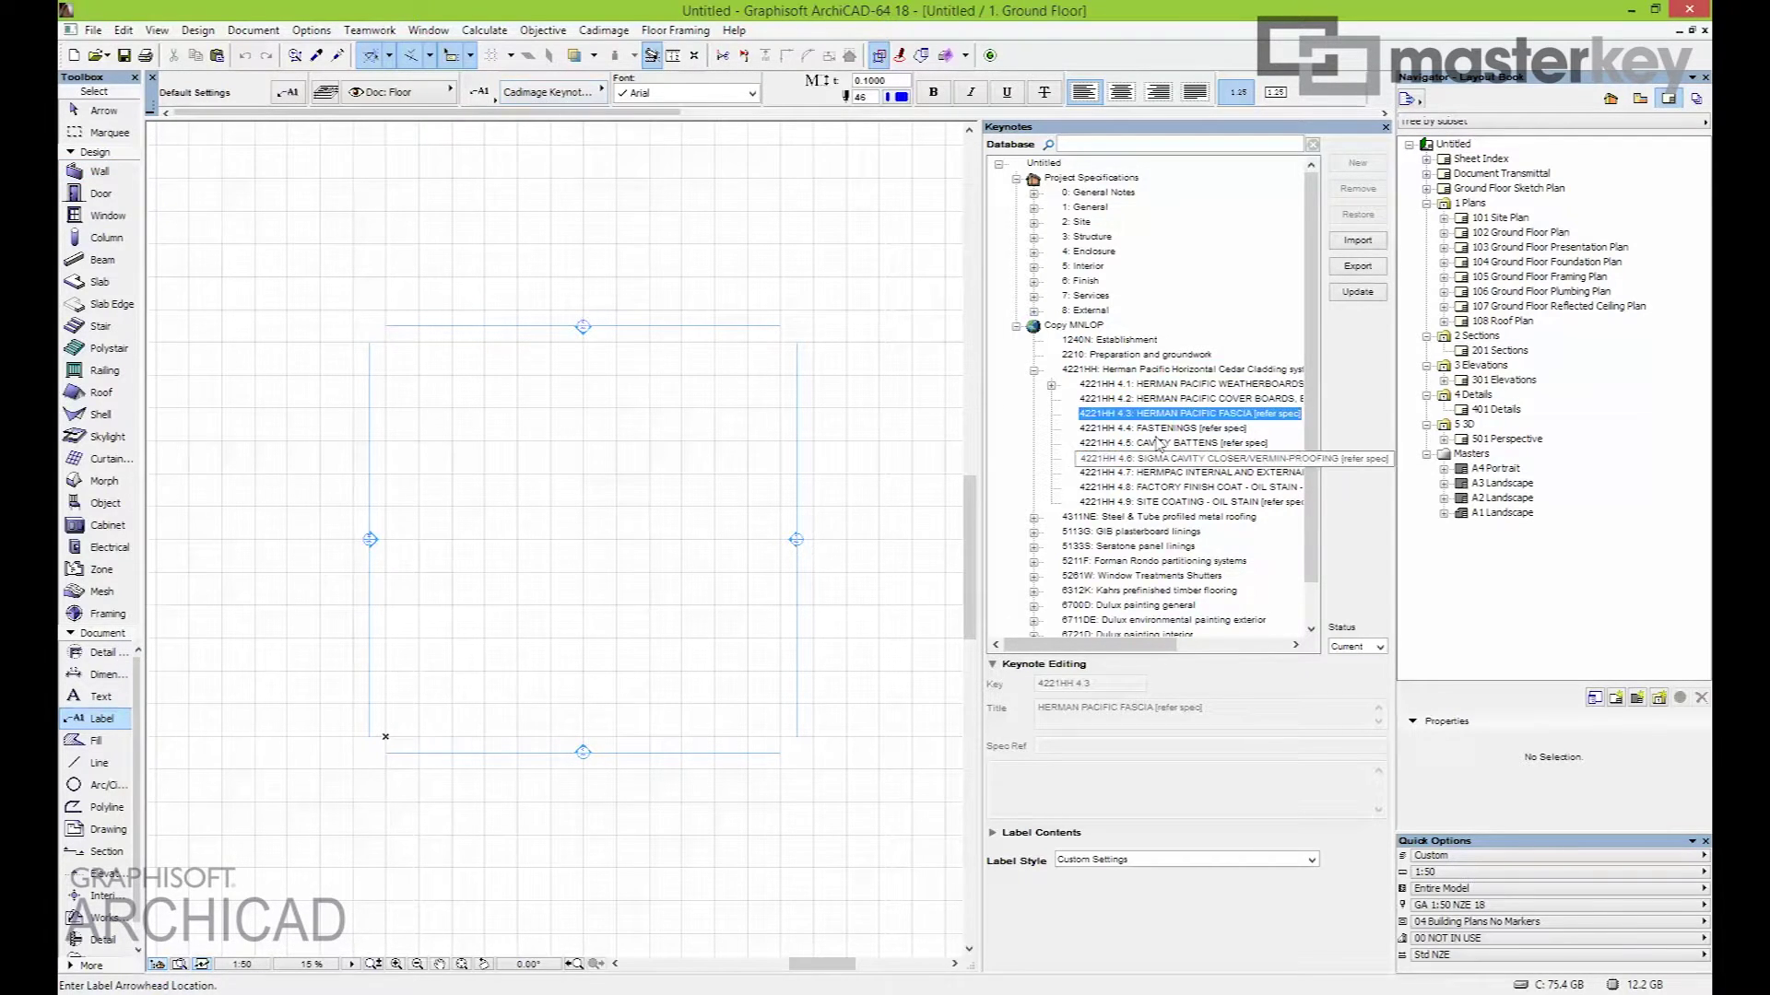
# Place a leadered 4221HH 4.3 keynote label on the Ground Floor plan
pyautogui.click(540, 443)
pyautogui.click(583, 415)
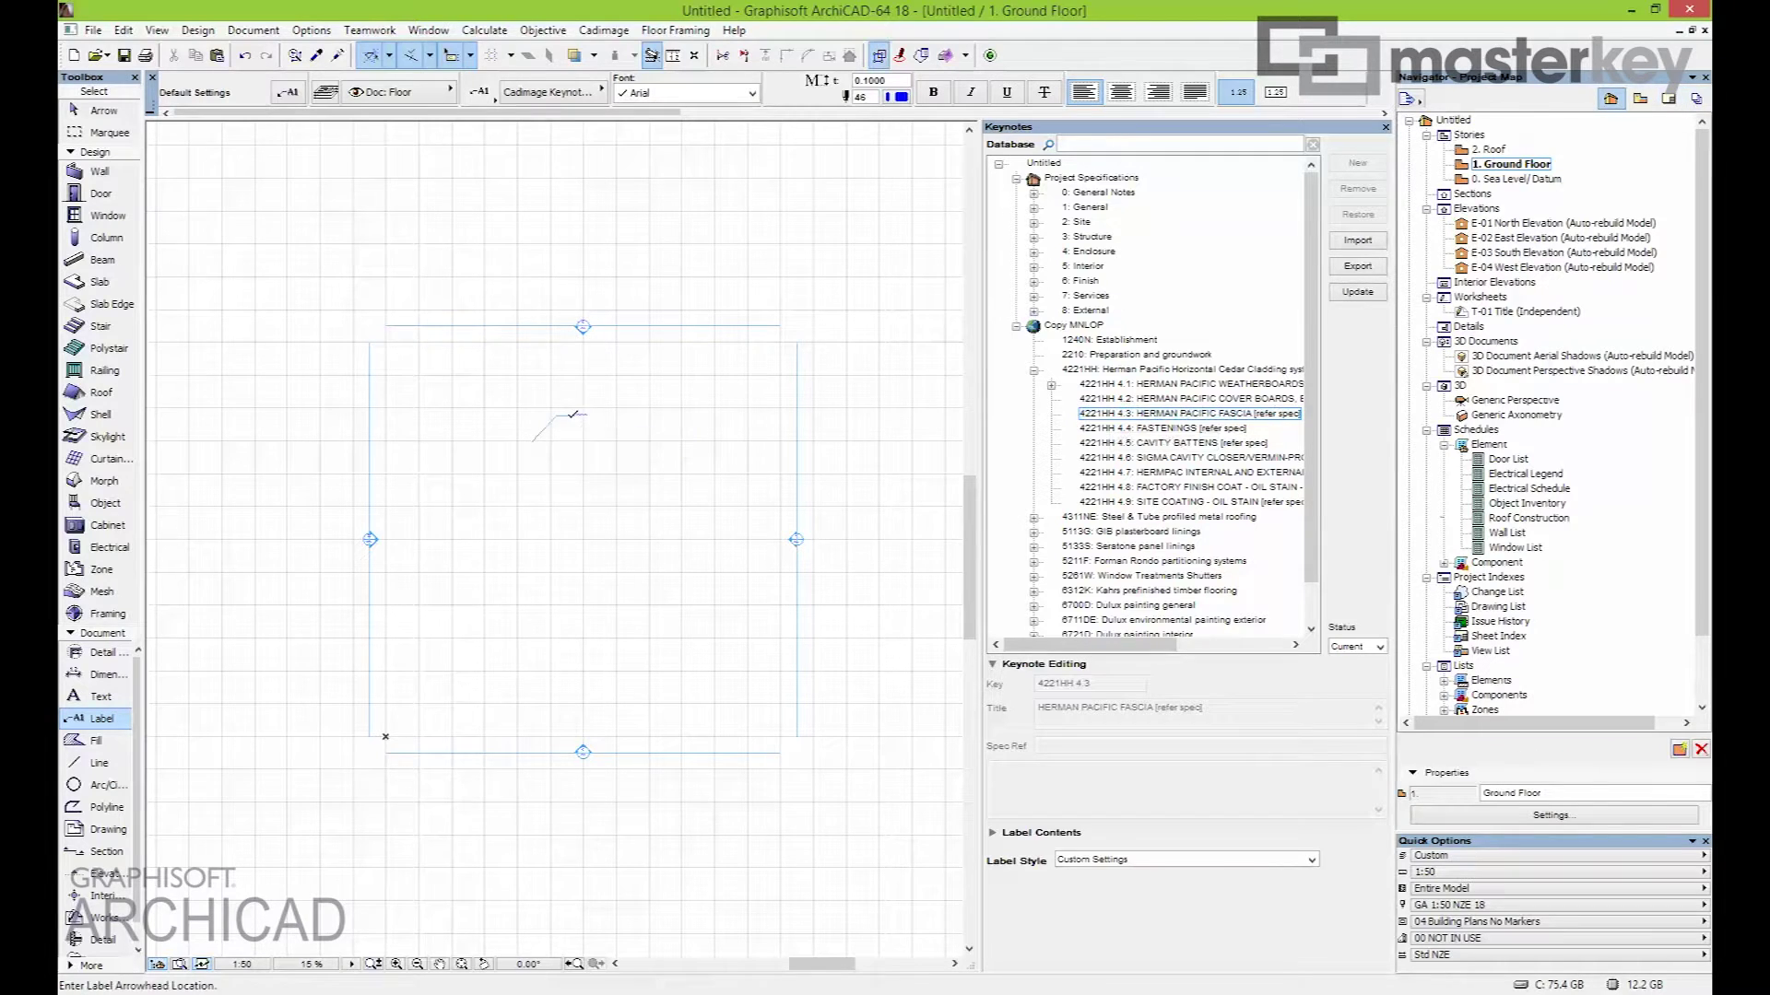
pyautogui.scroll(5, 583, 415)
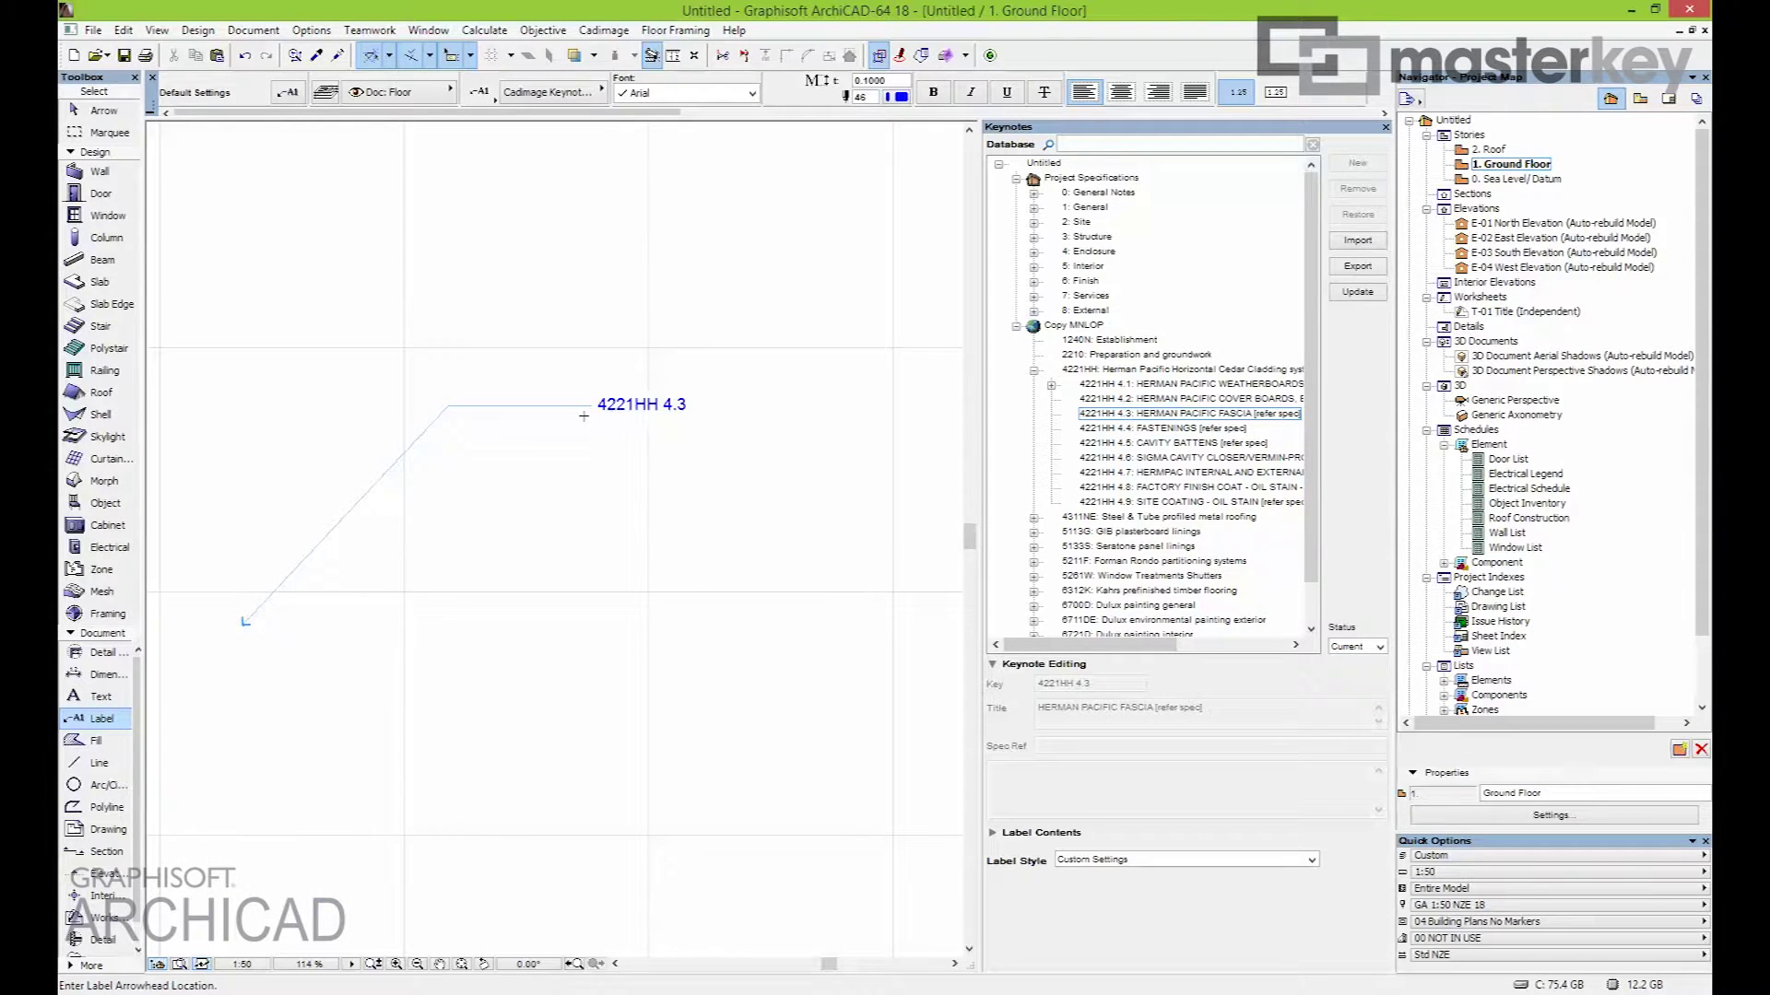
# Turn on Title in the keynote label's default Cadimage content
pyautogui.click(295, 95)
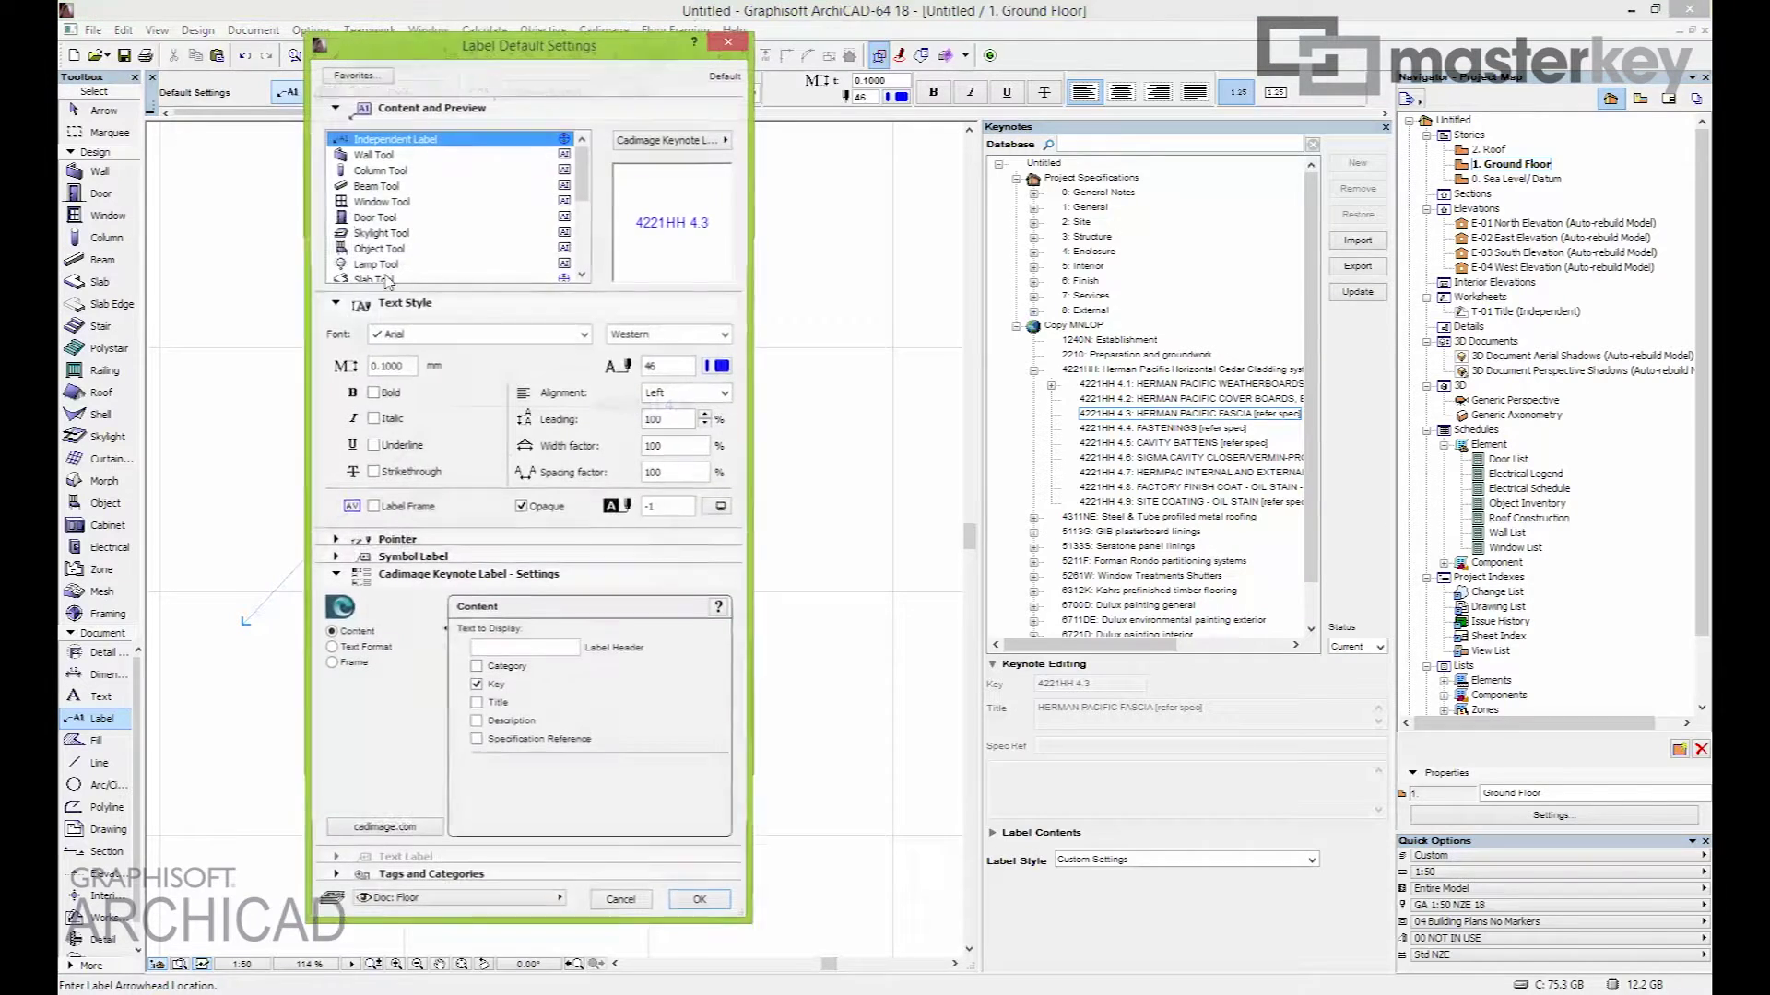
pyautogui.click(477, 706)
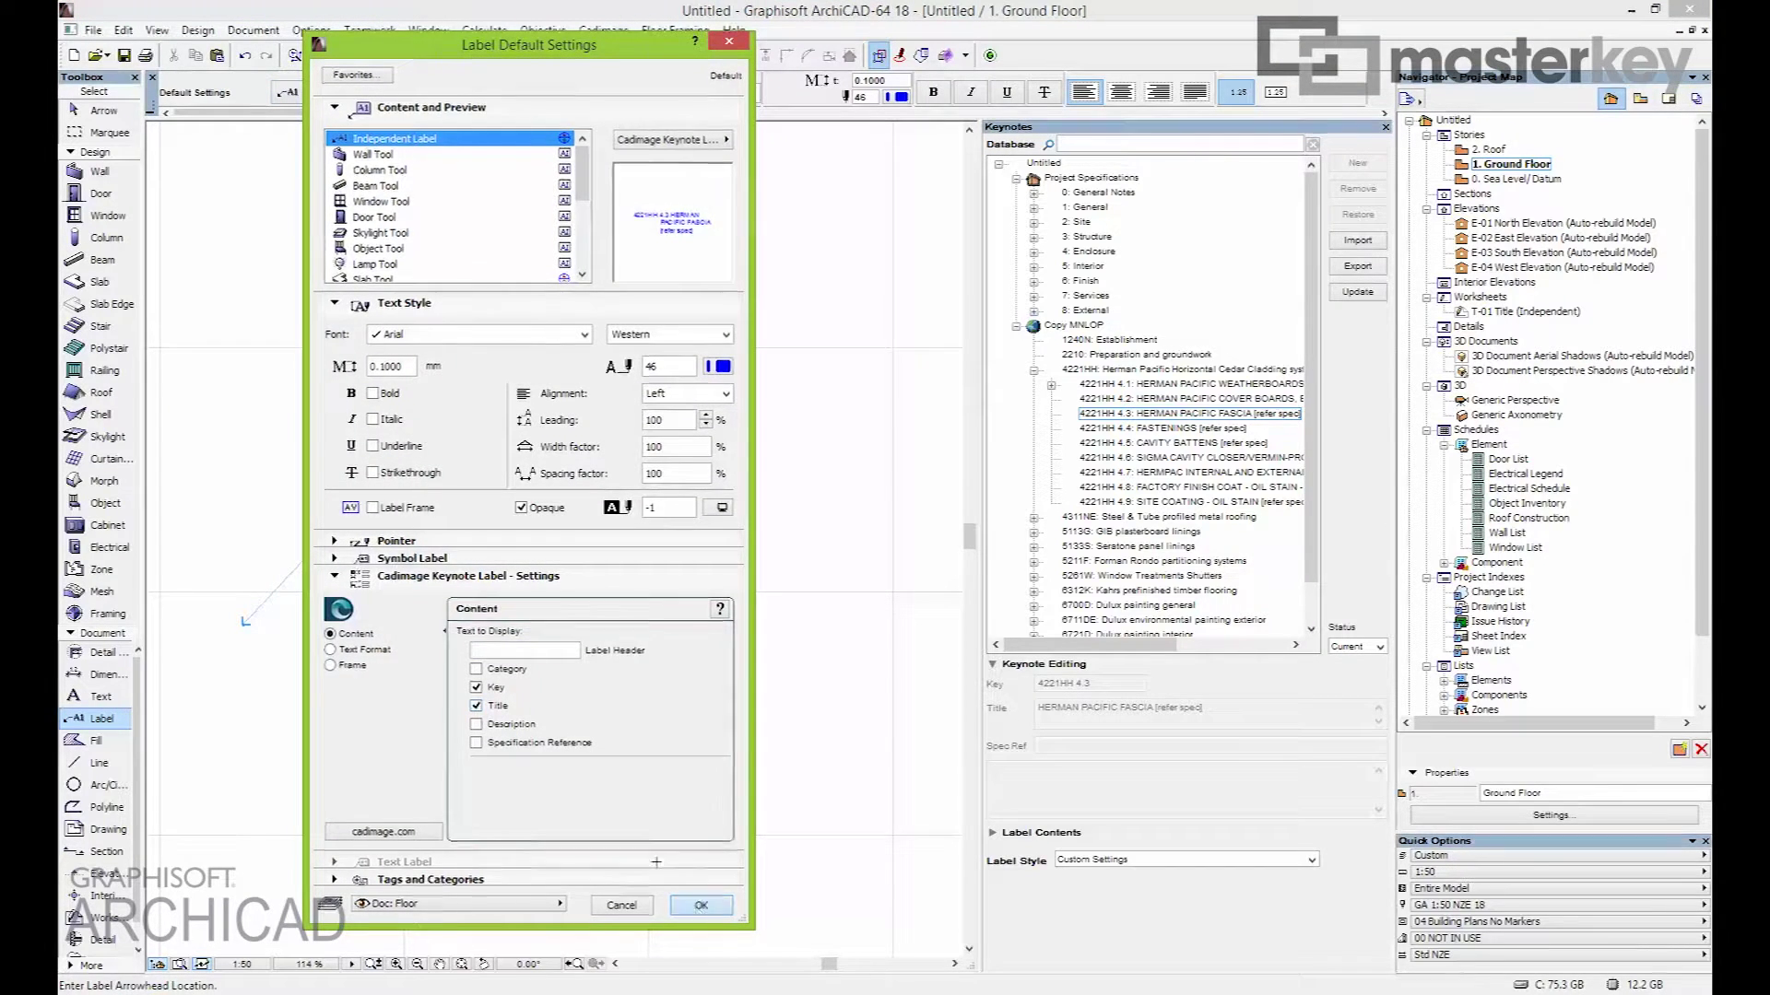
pyautogui.click(700, 904)
# Place a second label reading 4221HH 4.3 HERMAN PACIFIC FASCIA [refer spec] with a bent leader
pyautogui.click(385, 719)
pyautogui.click(443, 643)
pyautogui.click(553, 639)
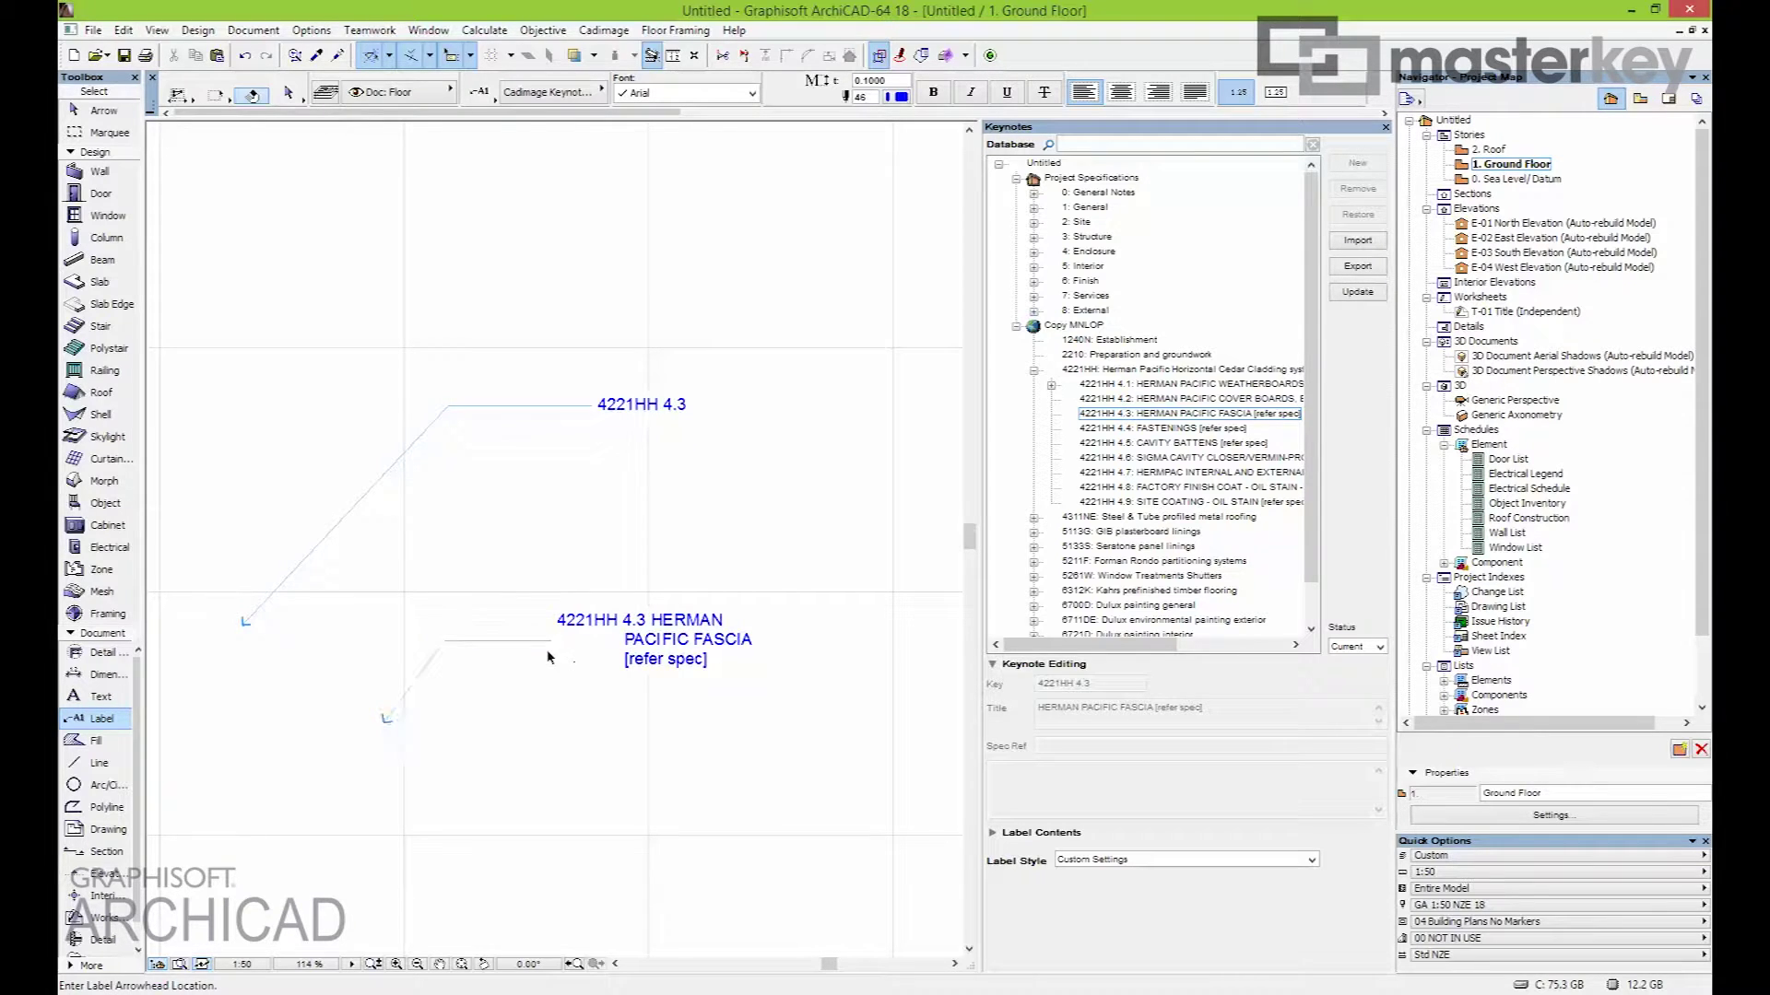
pyautogui.keyDown('shift'); pyautogui.click(566, 628); pyautogui.keyUp('shift')
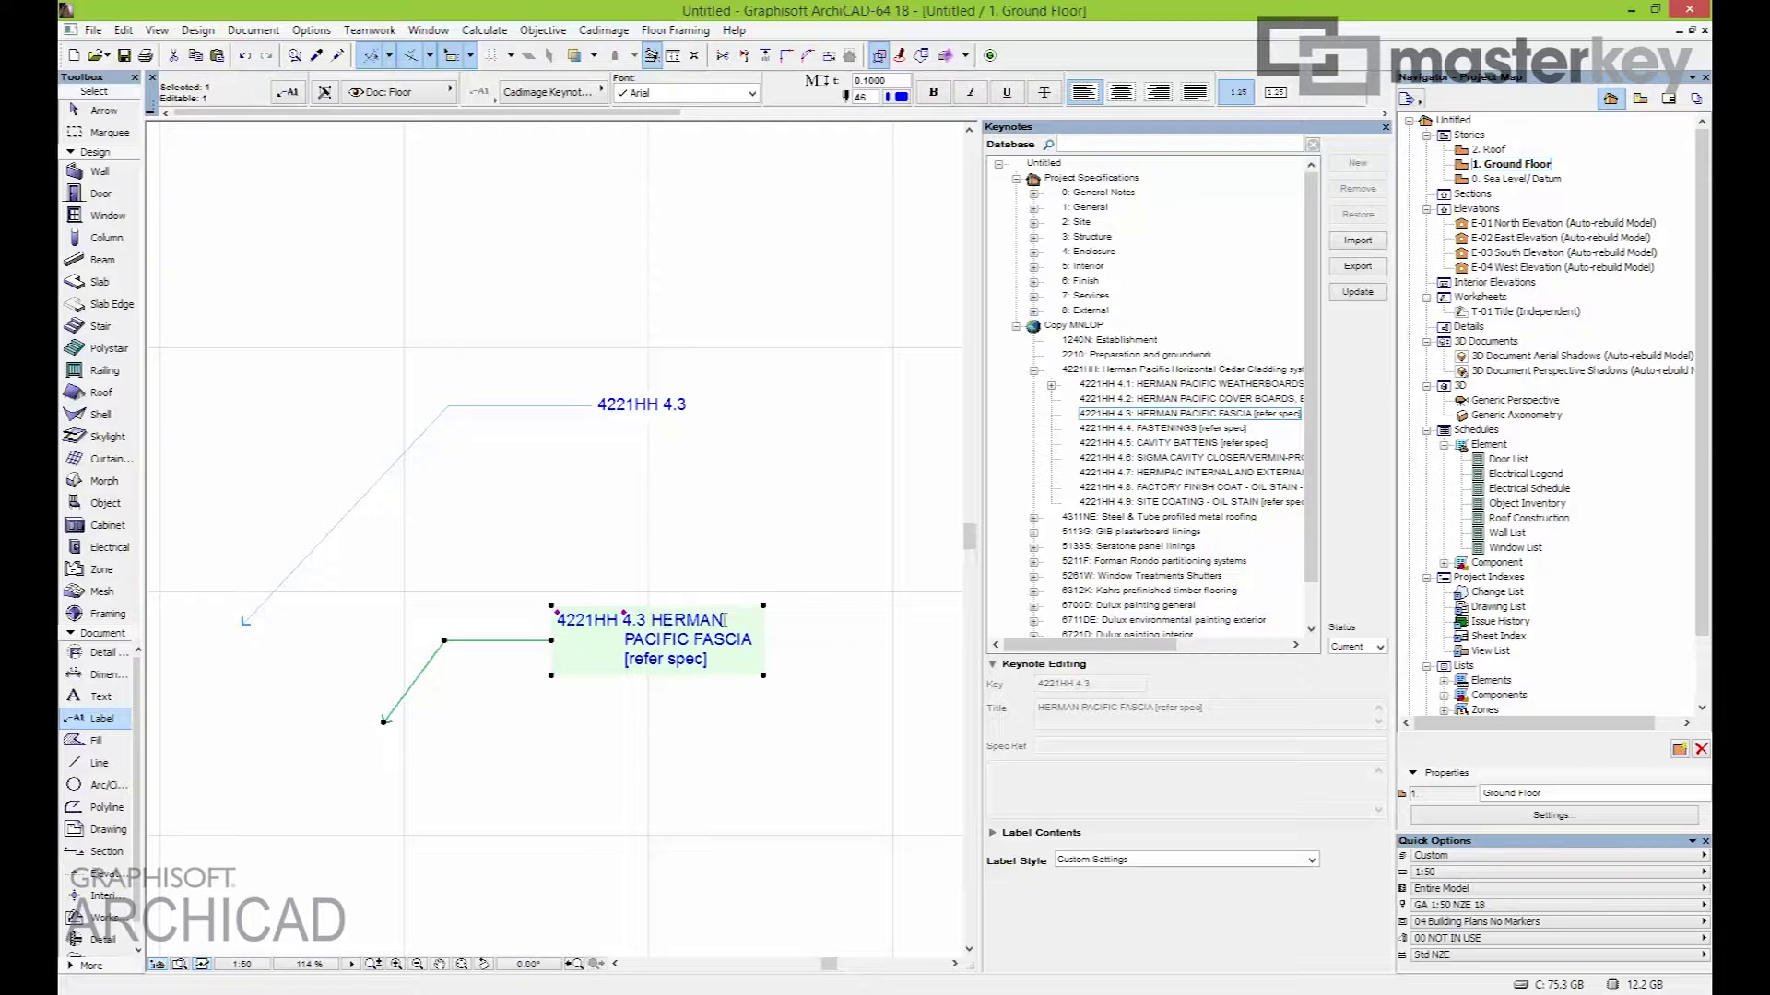
# Give keynote labels a Rounded Corners frame in the label default settings
pyautogui.press('Escape')
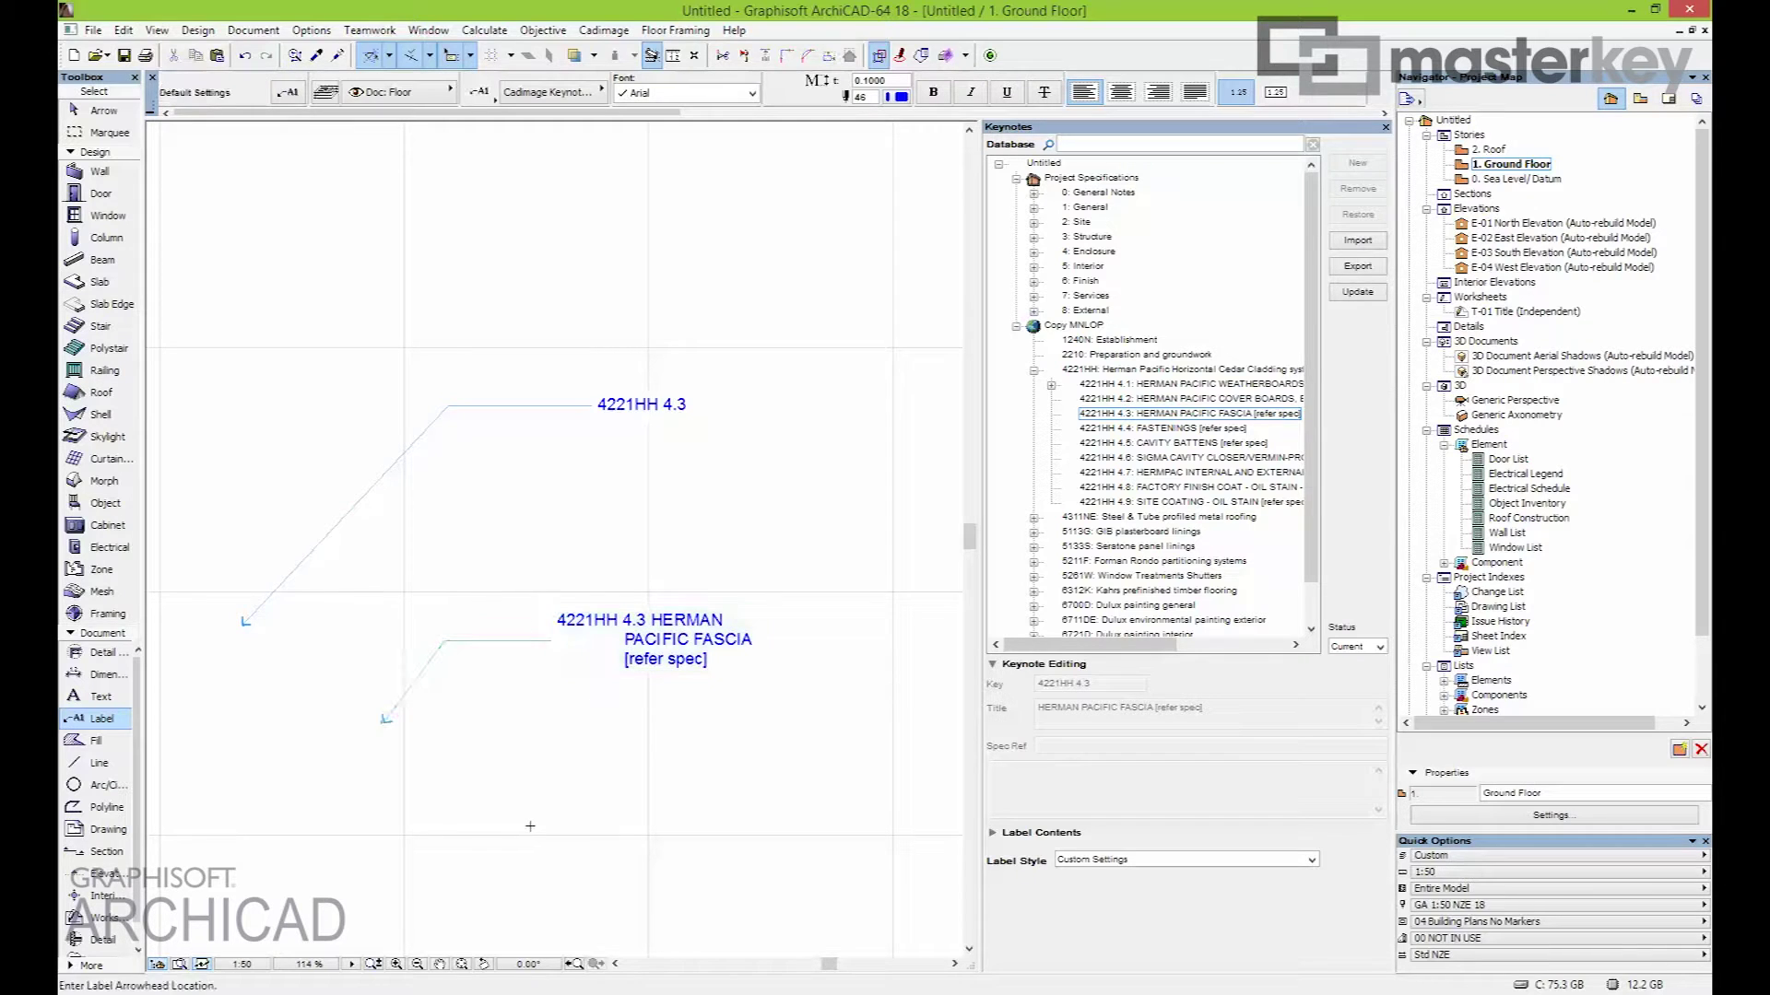
pyautogui.hotkey('ctrl', 't')
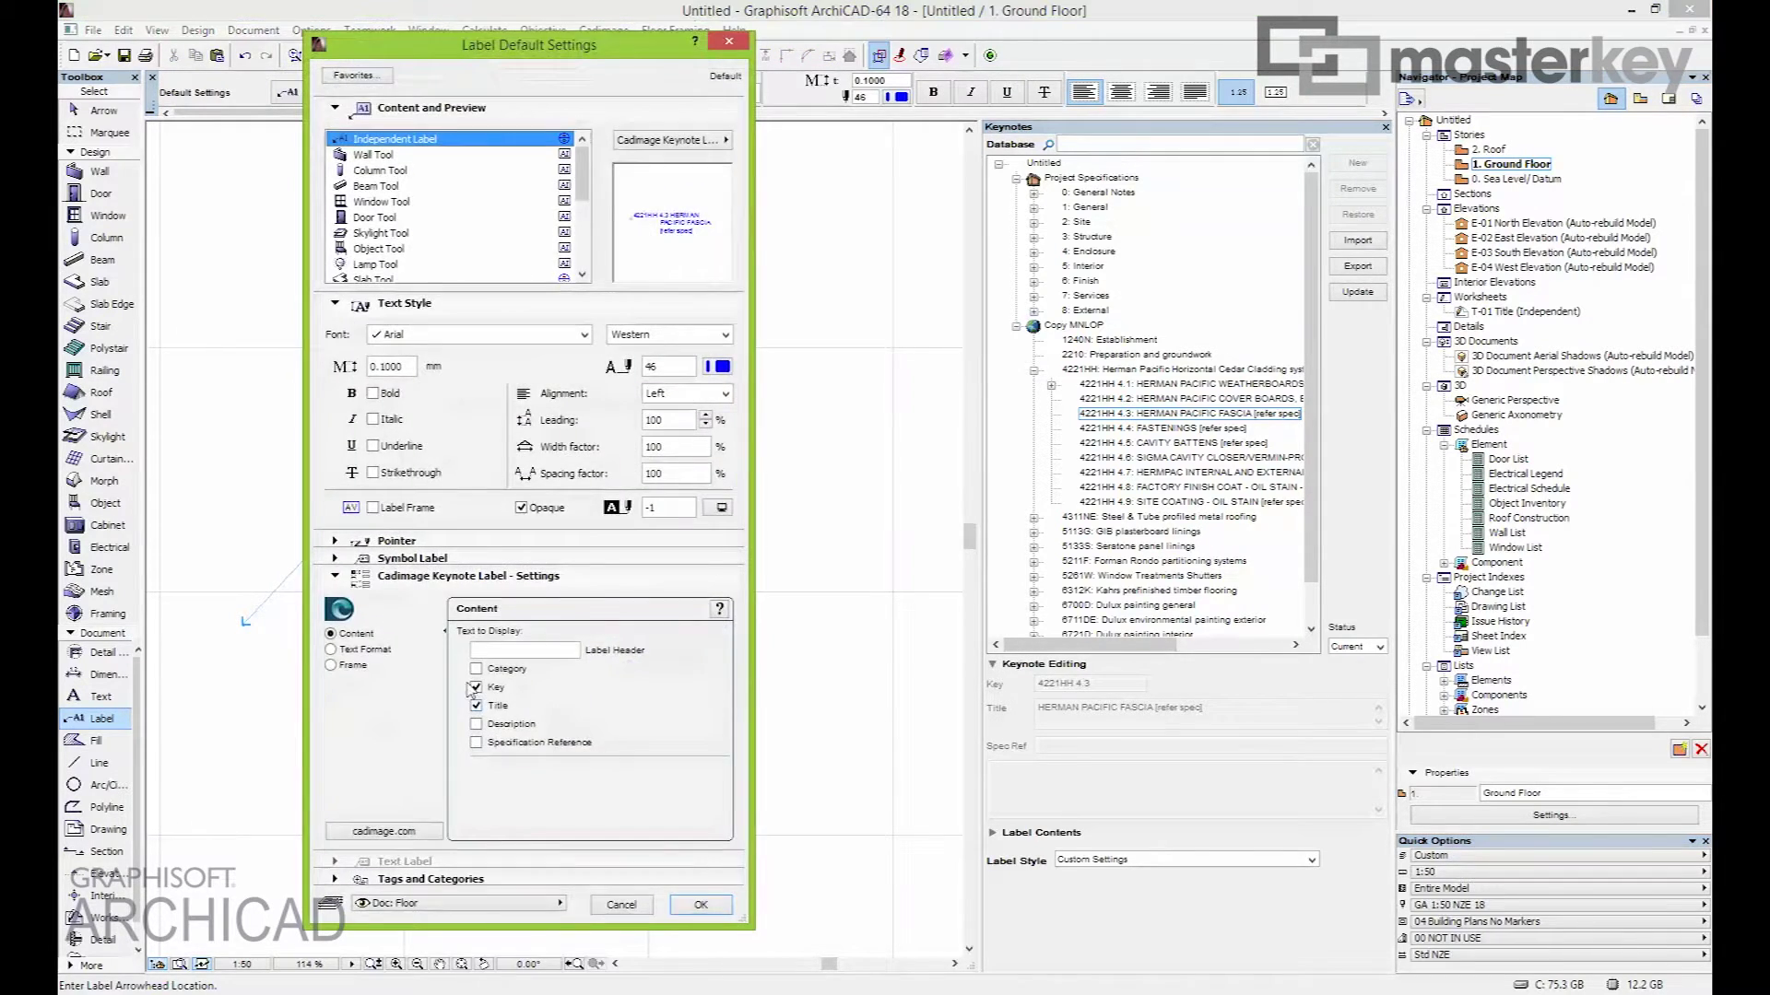
pyautogui.click(355, 666)
pyautogui.click(498, 673)
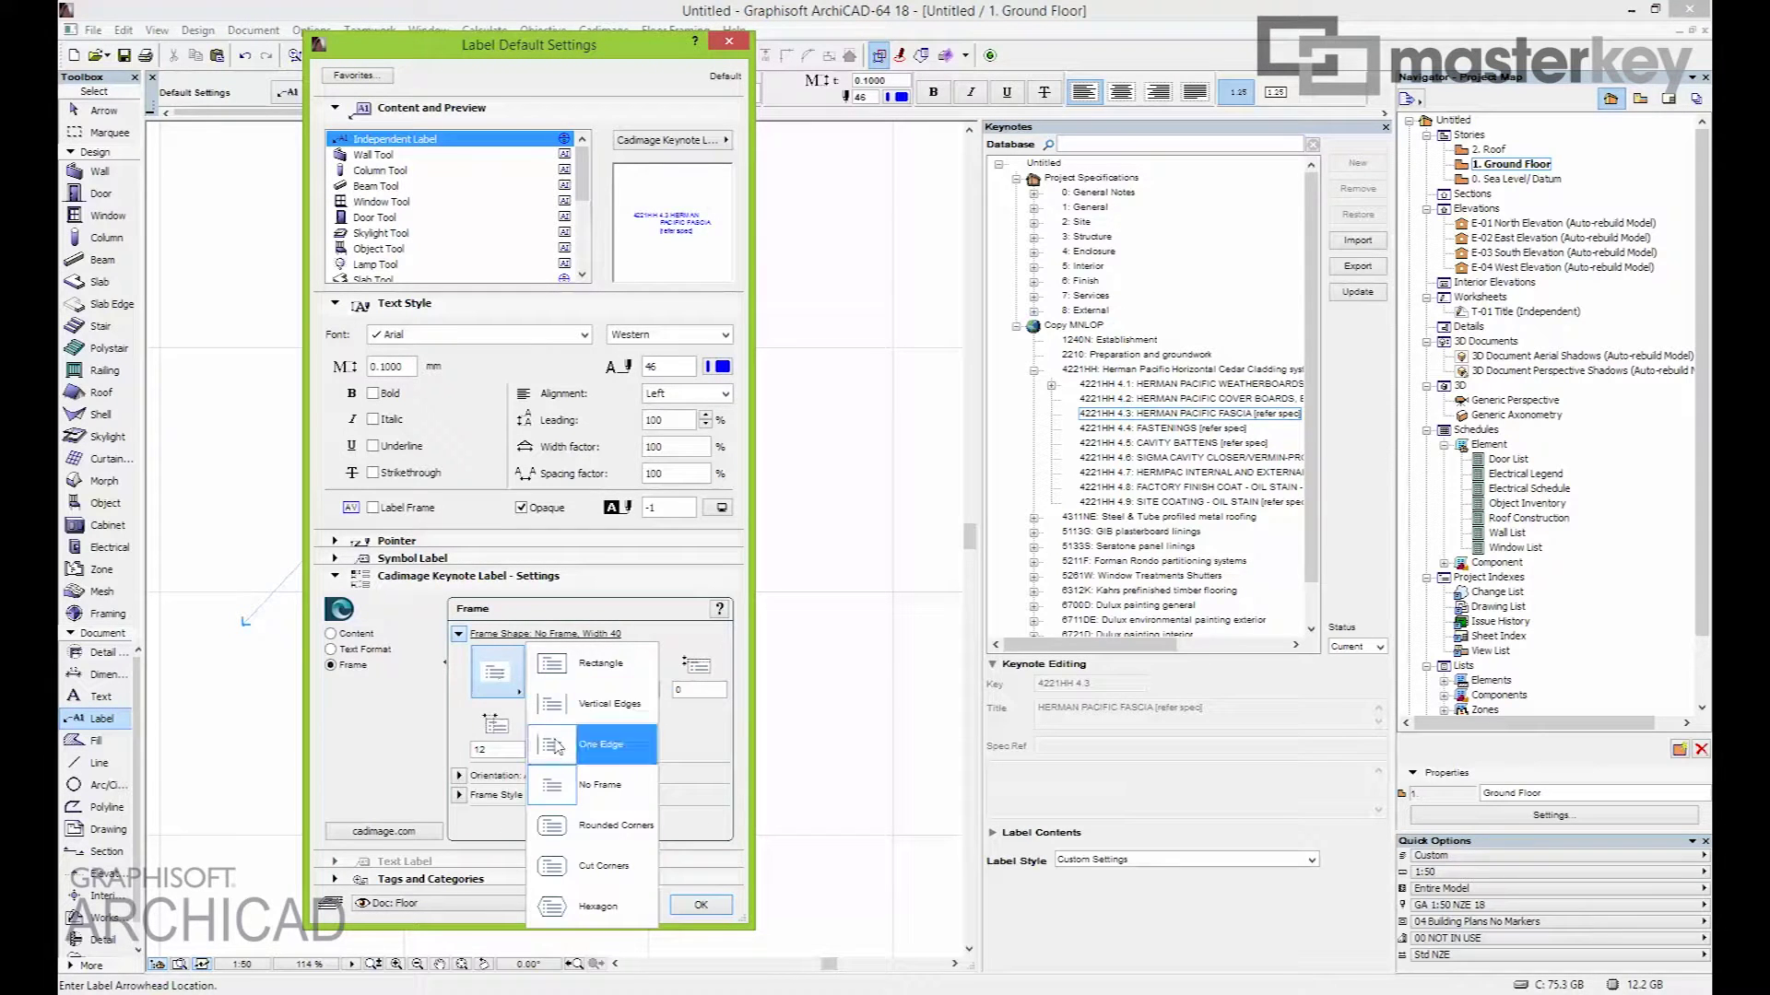
pyautogui.click(610, 825)
pyautogui.click(700, 905)
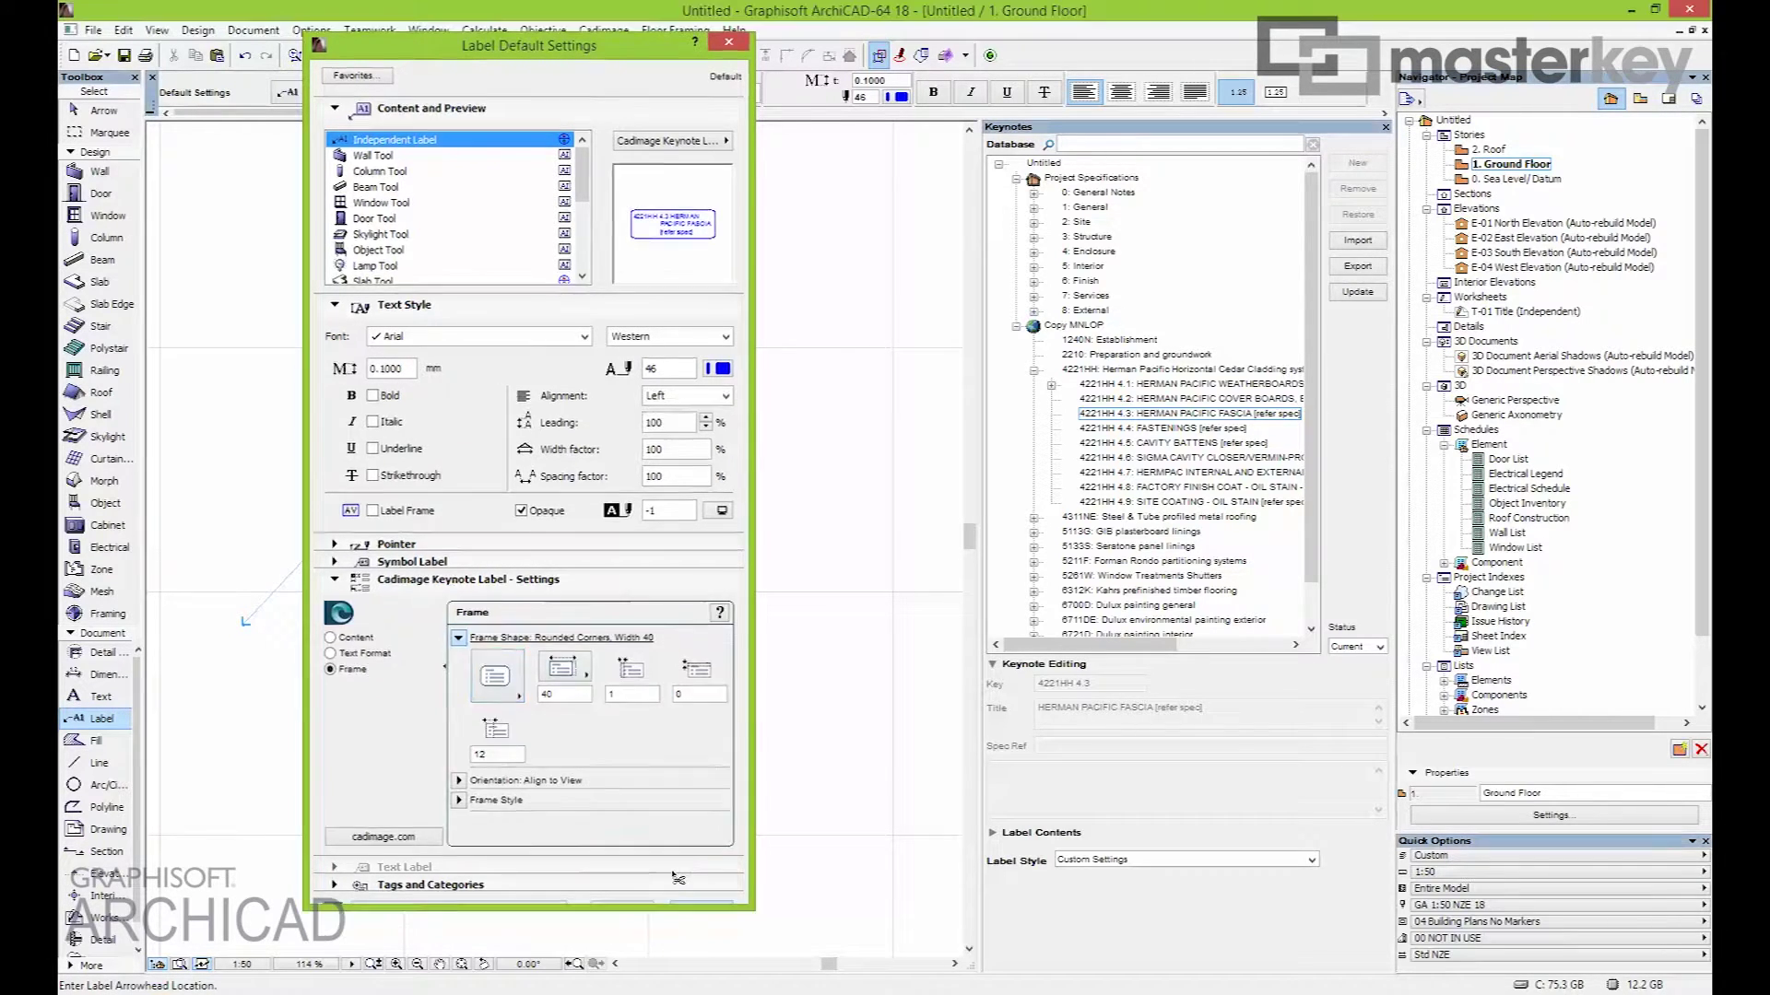
# Place a framed label for keynote 4221HH 4.5 CAVITY BATTENS with a bent leader
pyautogui.click(1166, 445)
pyautogui.click(485, 882)
pyautogui.click(531, 817)
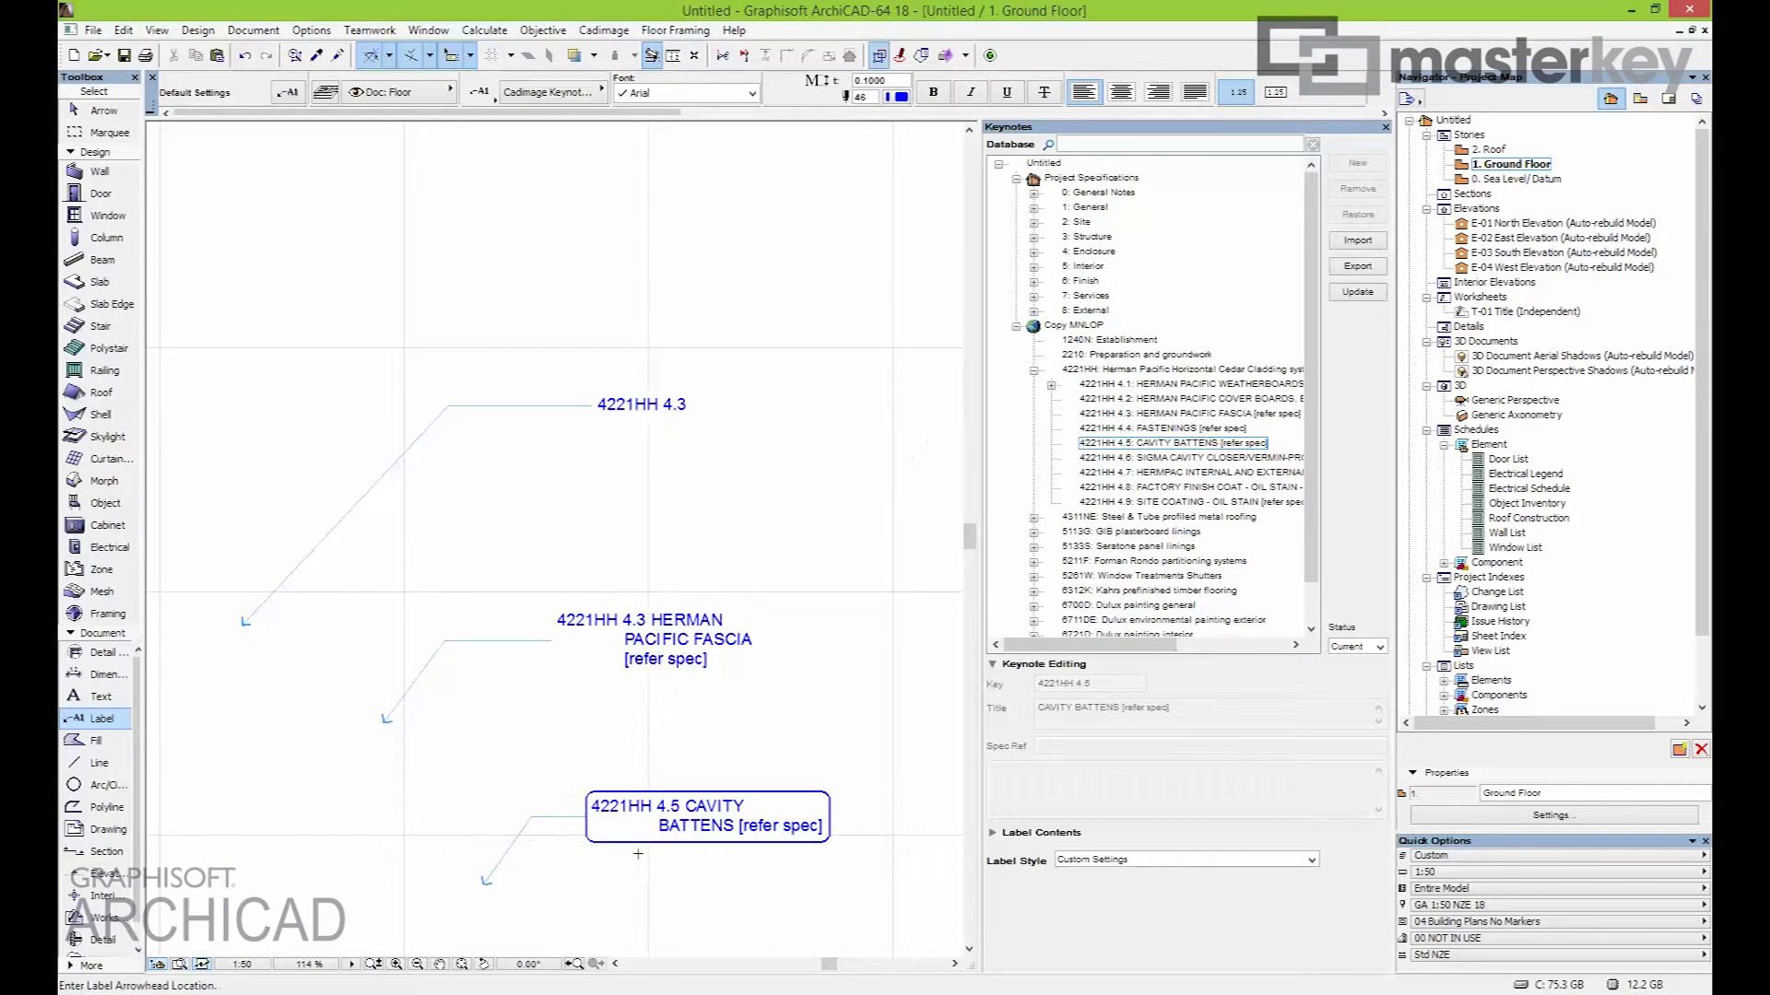
pyautogui.click(586, 816)
pyautogui.moveTo(614, 851); pyautogui.dragTo(608, 792, button='middle')
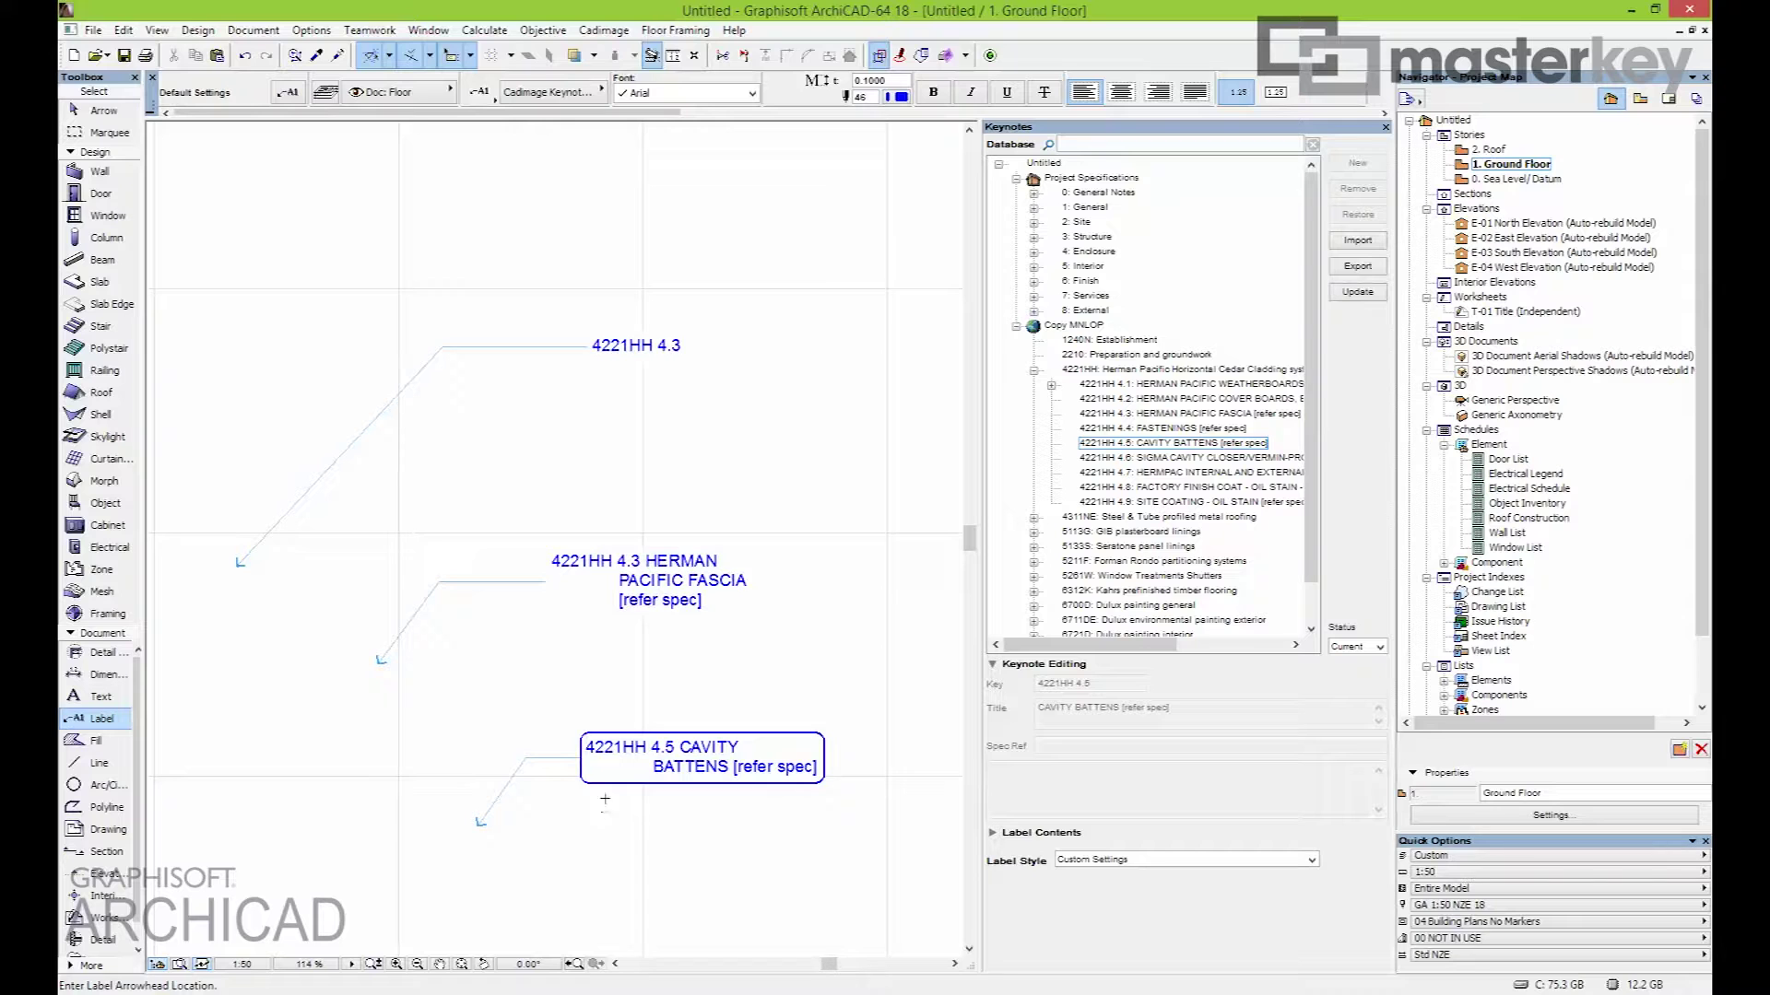
# Set the keynote label frame size to Fixed
pyautogui.hotkey('ctrl', 't')
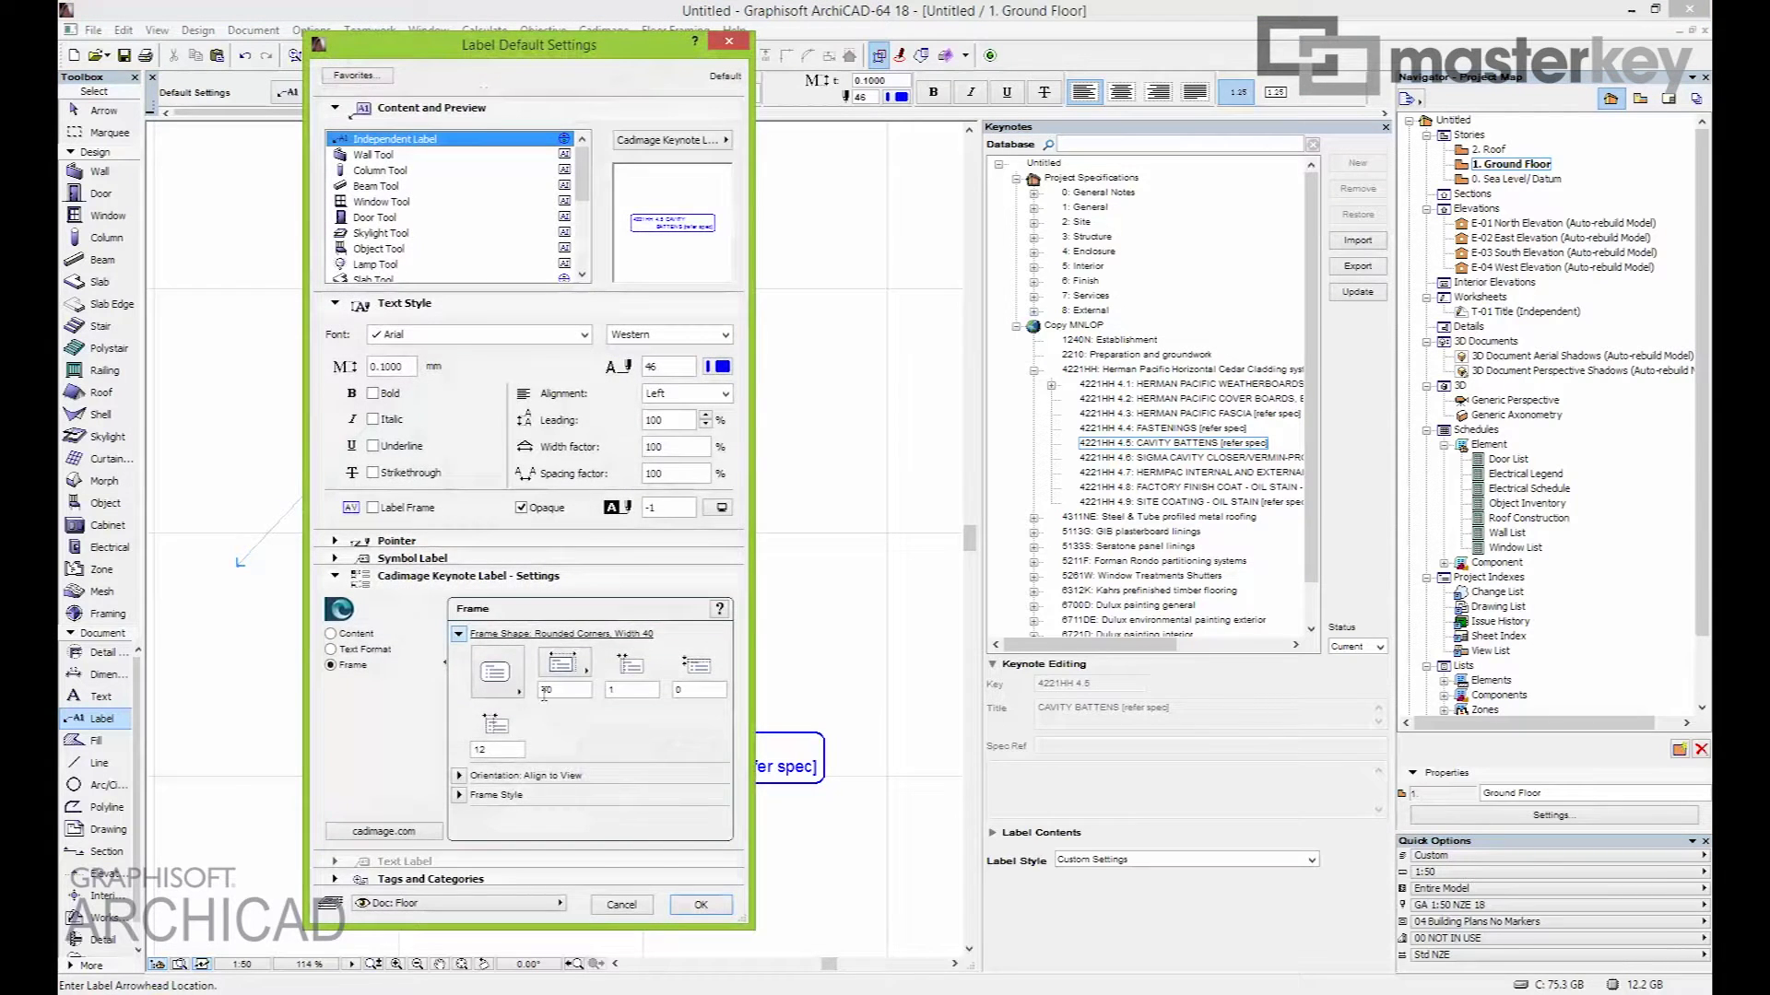
pyautogui.click(564, 663)
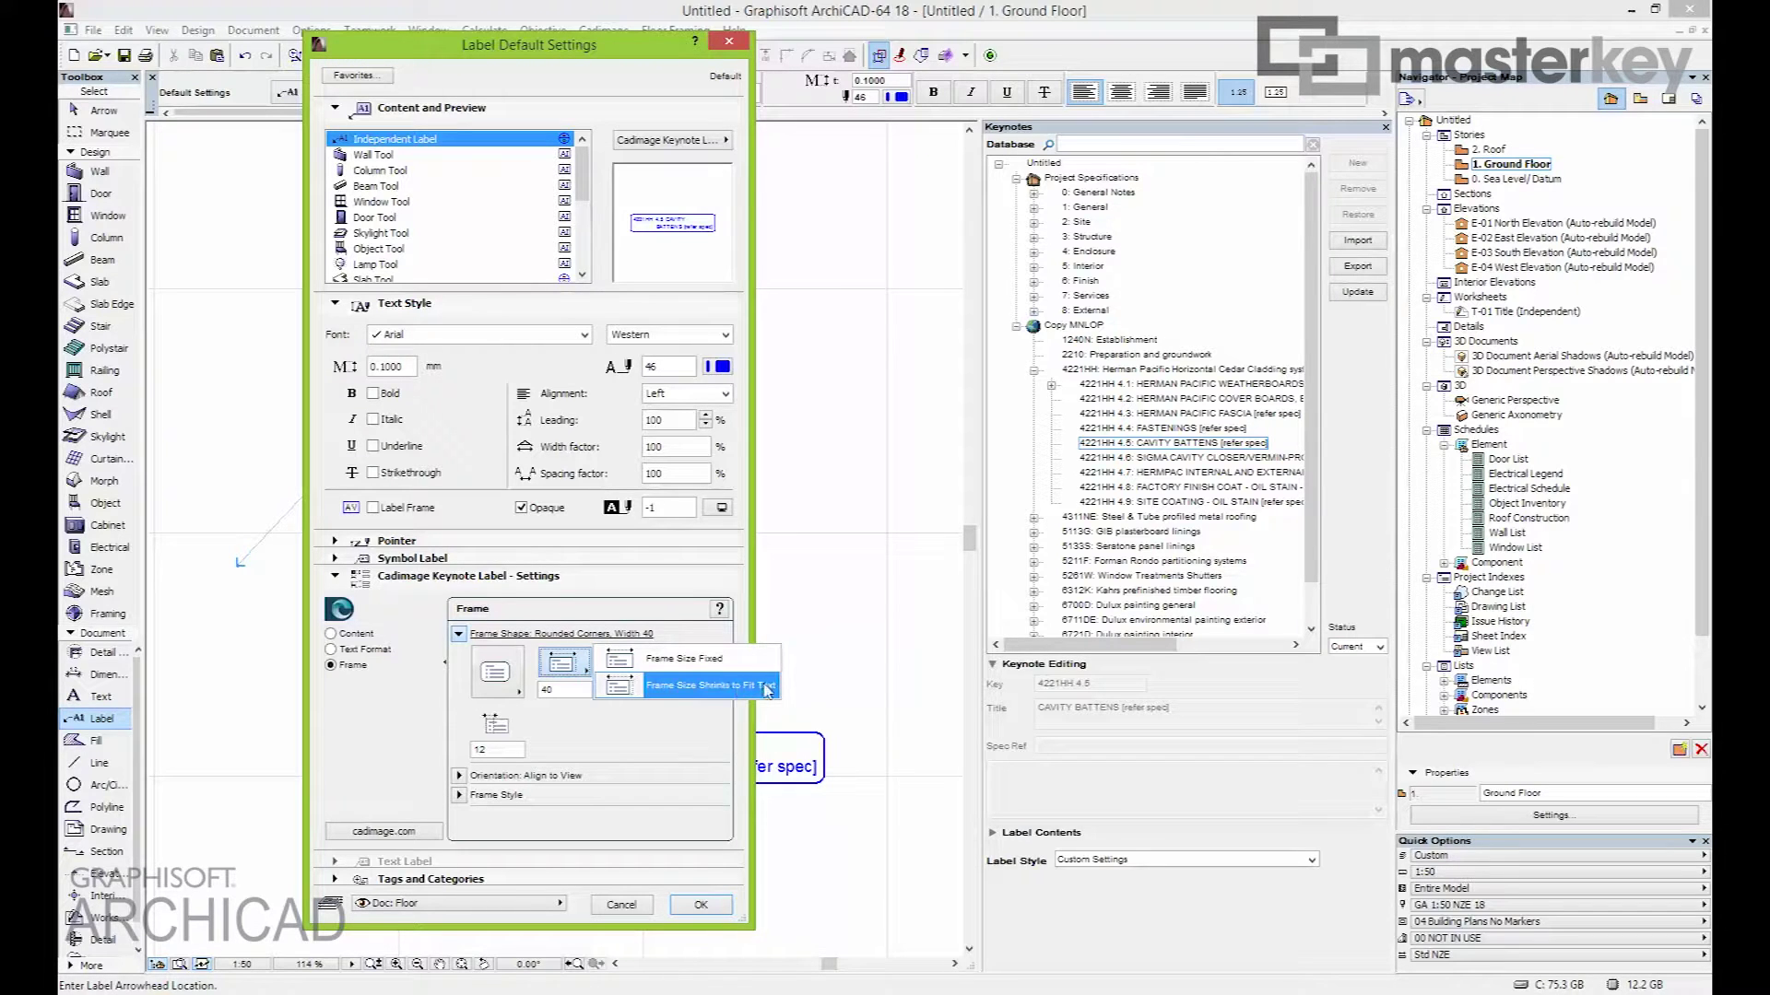
pyautogui.click(685, 660)
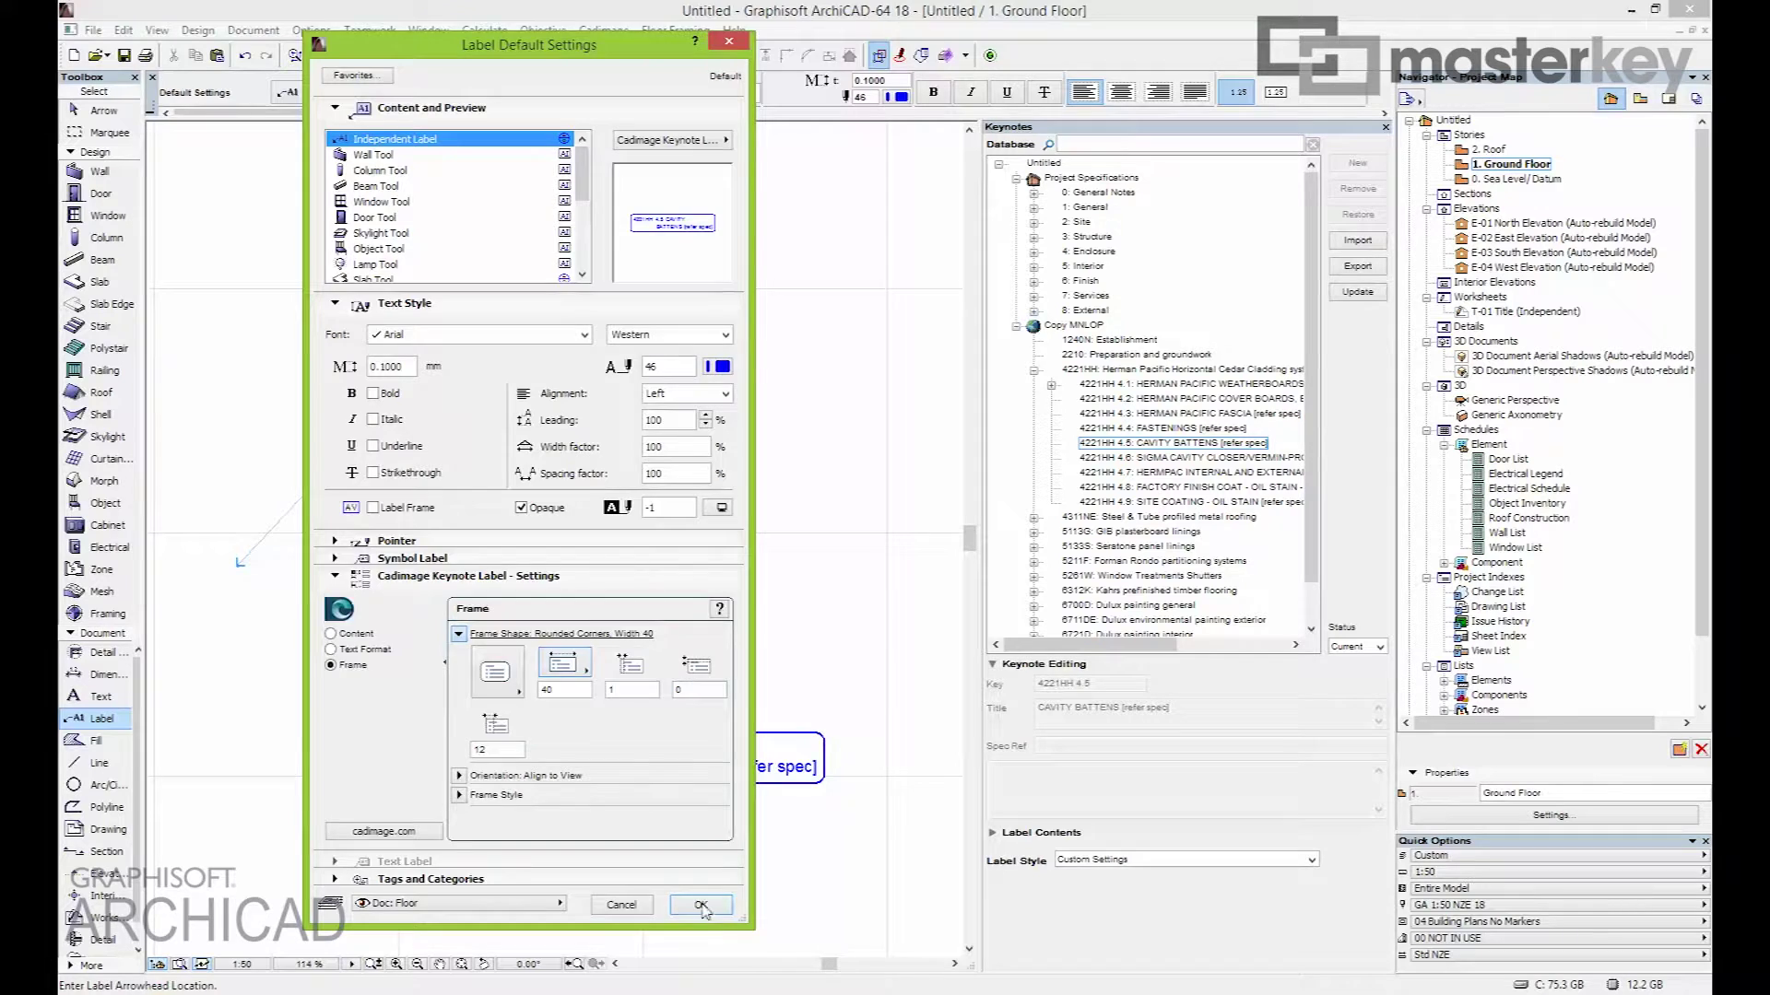
pyautogui.click(701, 906)
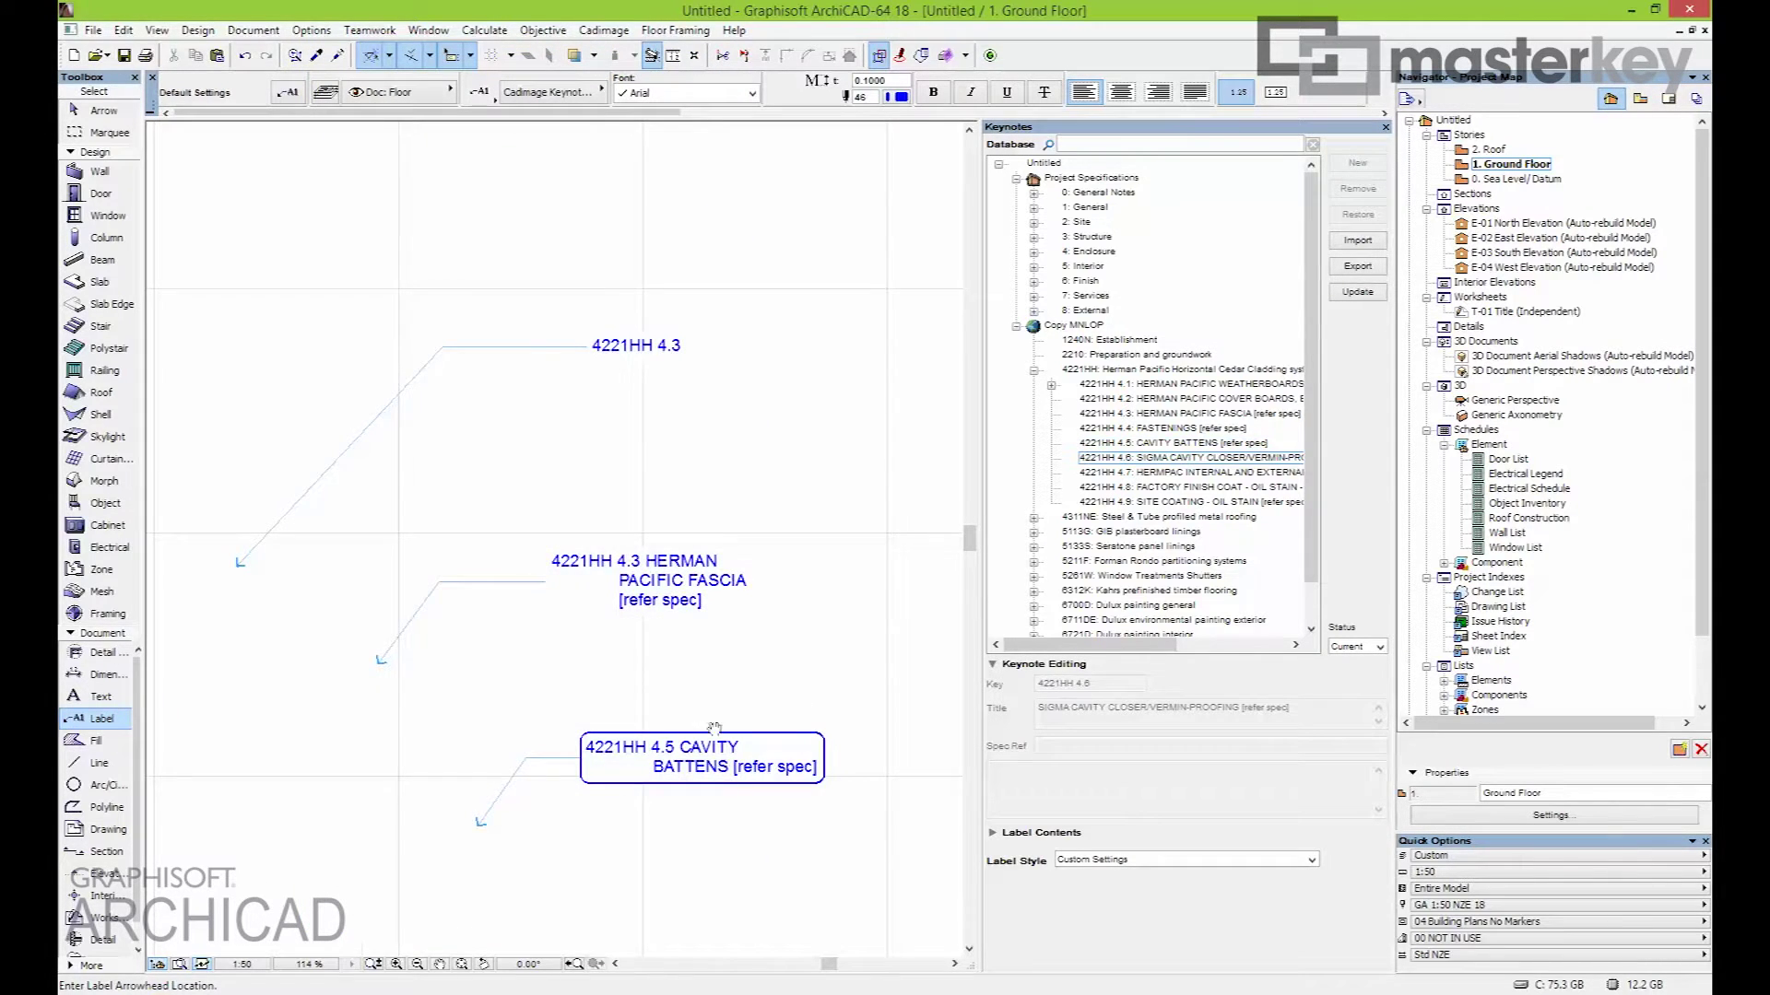
pyautogui.moveTo(714, 729); pyautogui.dragTo(677, 506, button='middle')
# Place the 4221HH 4.6 SIGMA CAVITY CLOSER keynote label below the 4.5 label
pyautogui.click(458, 802)
pyautogui.click(514, 704)
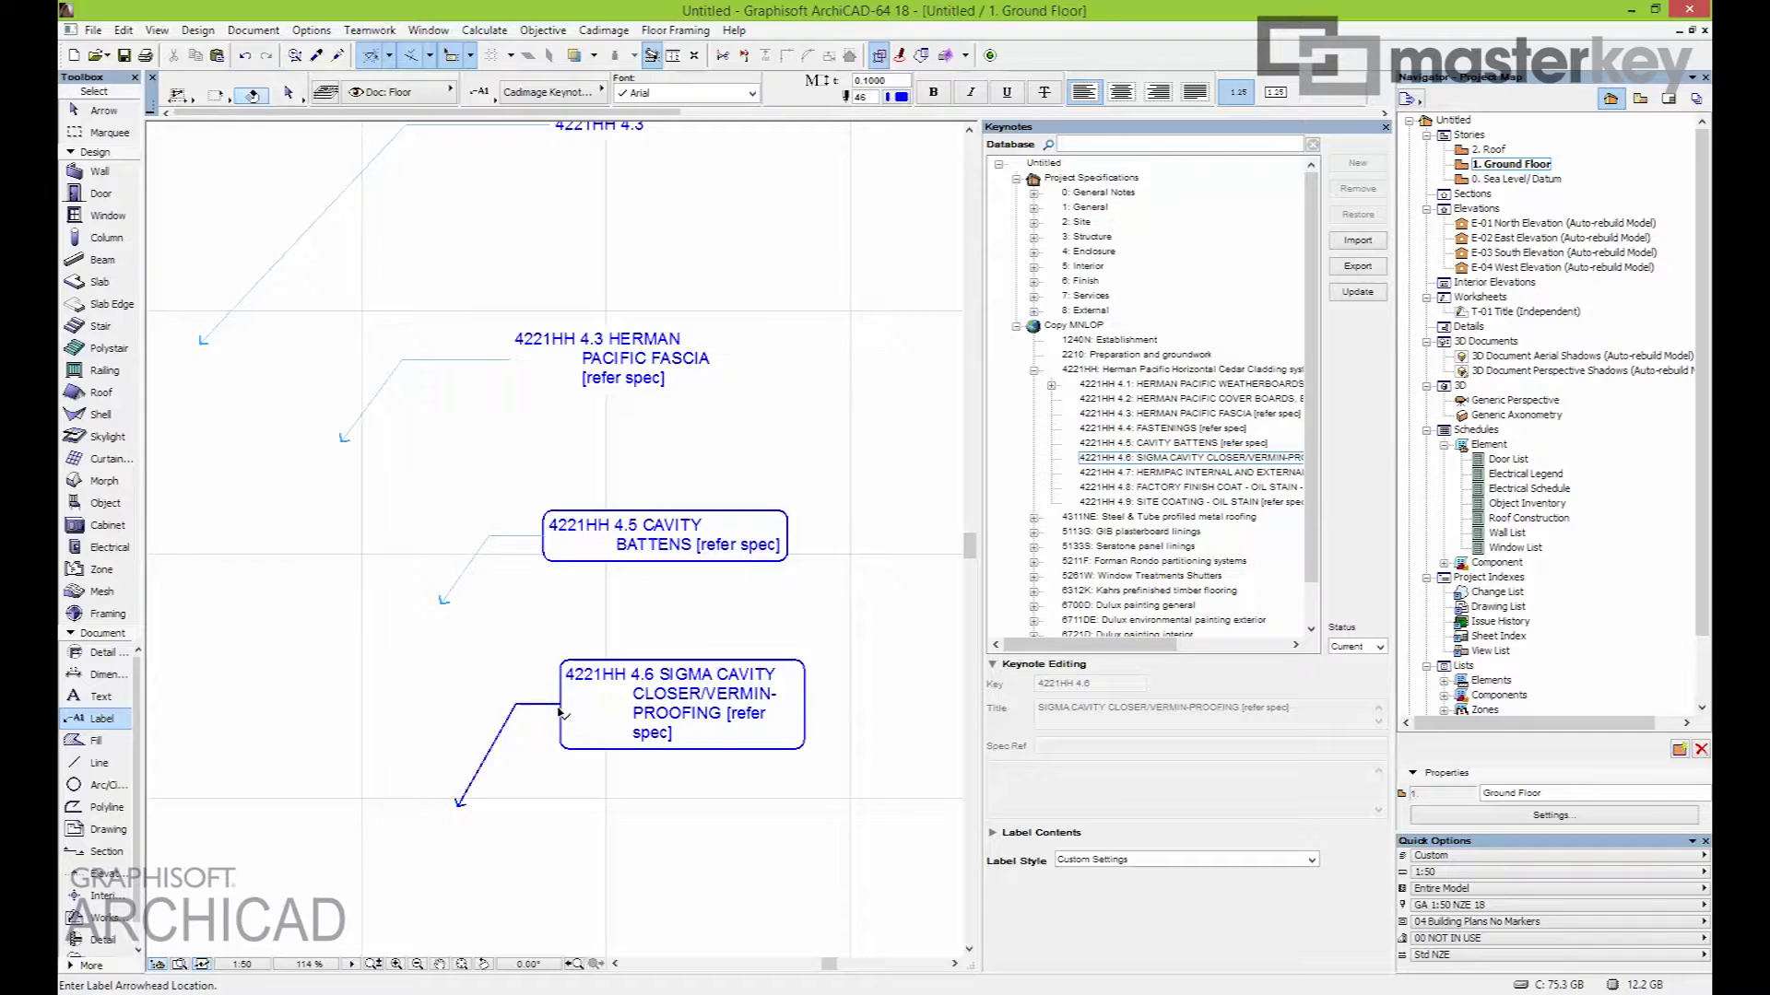
pyautogui.keyDown('shift'); pyautogui.click(588, 684); pyautogui.keyUp('shift')
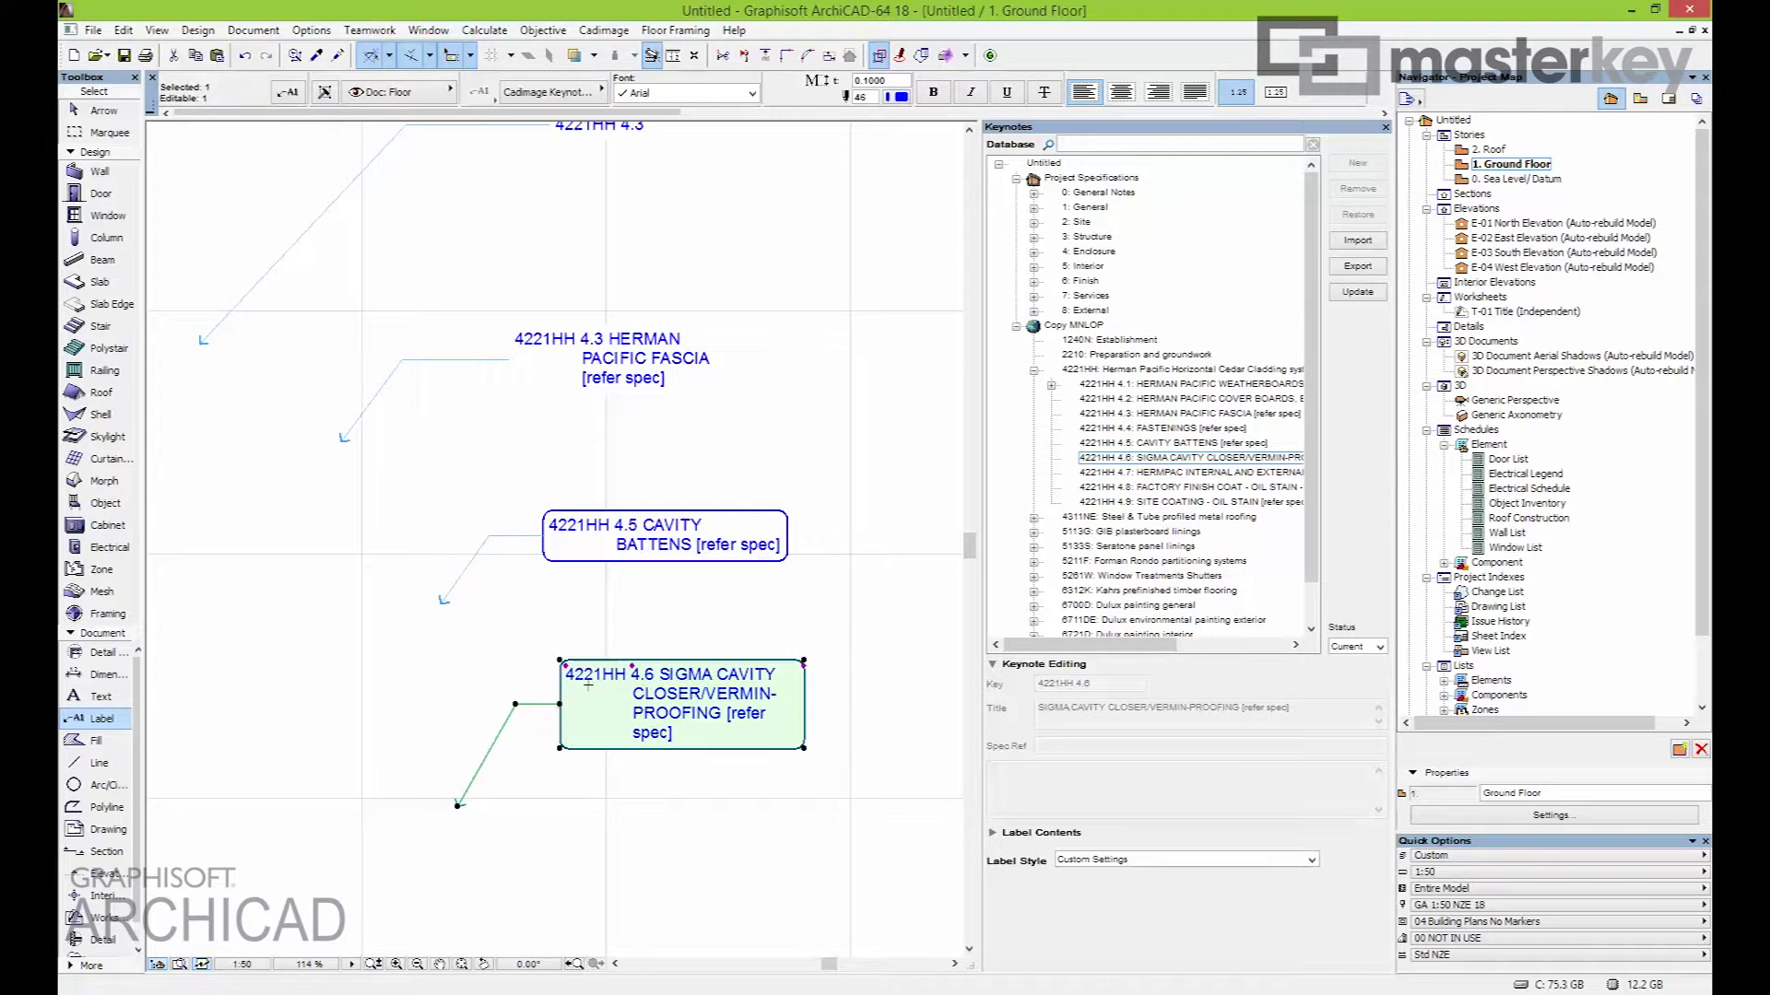
pyautogui.click(632, 660)
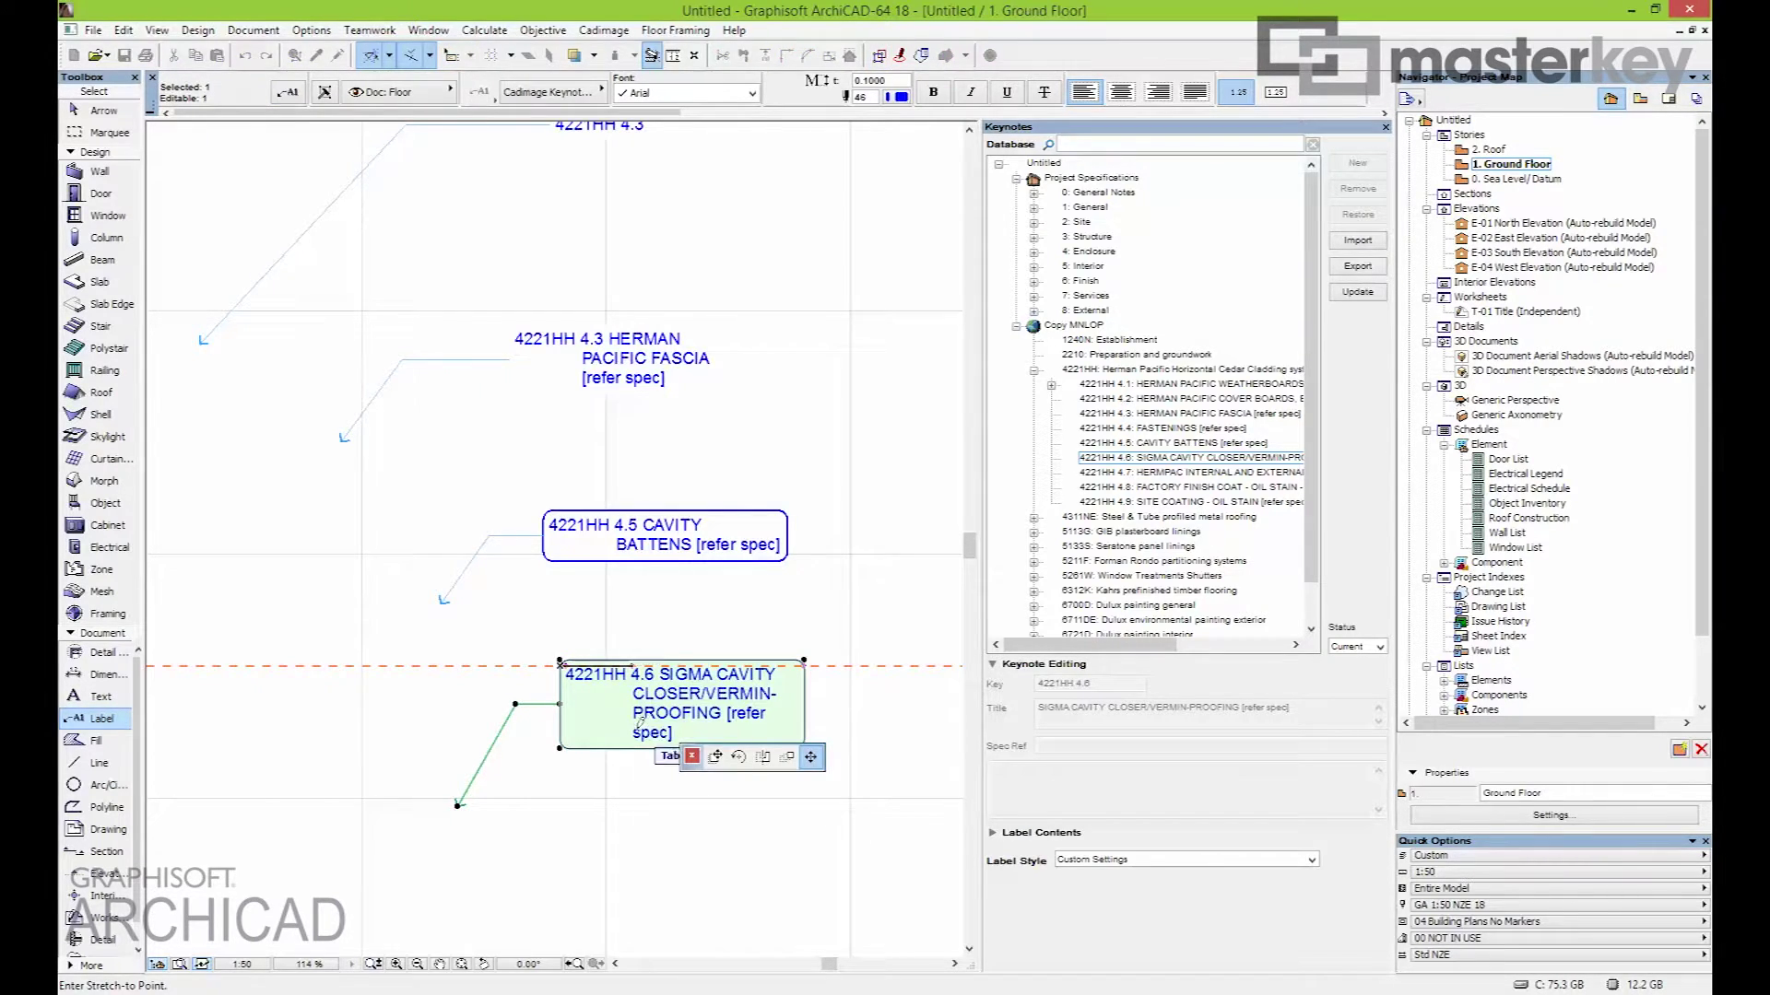
pyautogui.press('Escape')
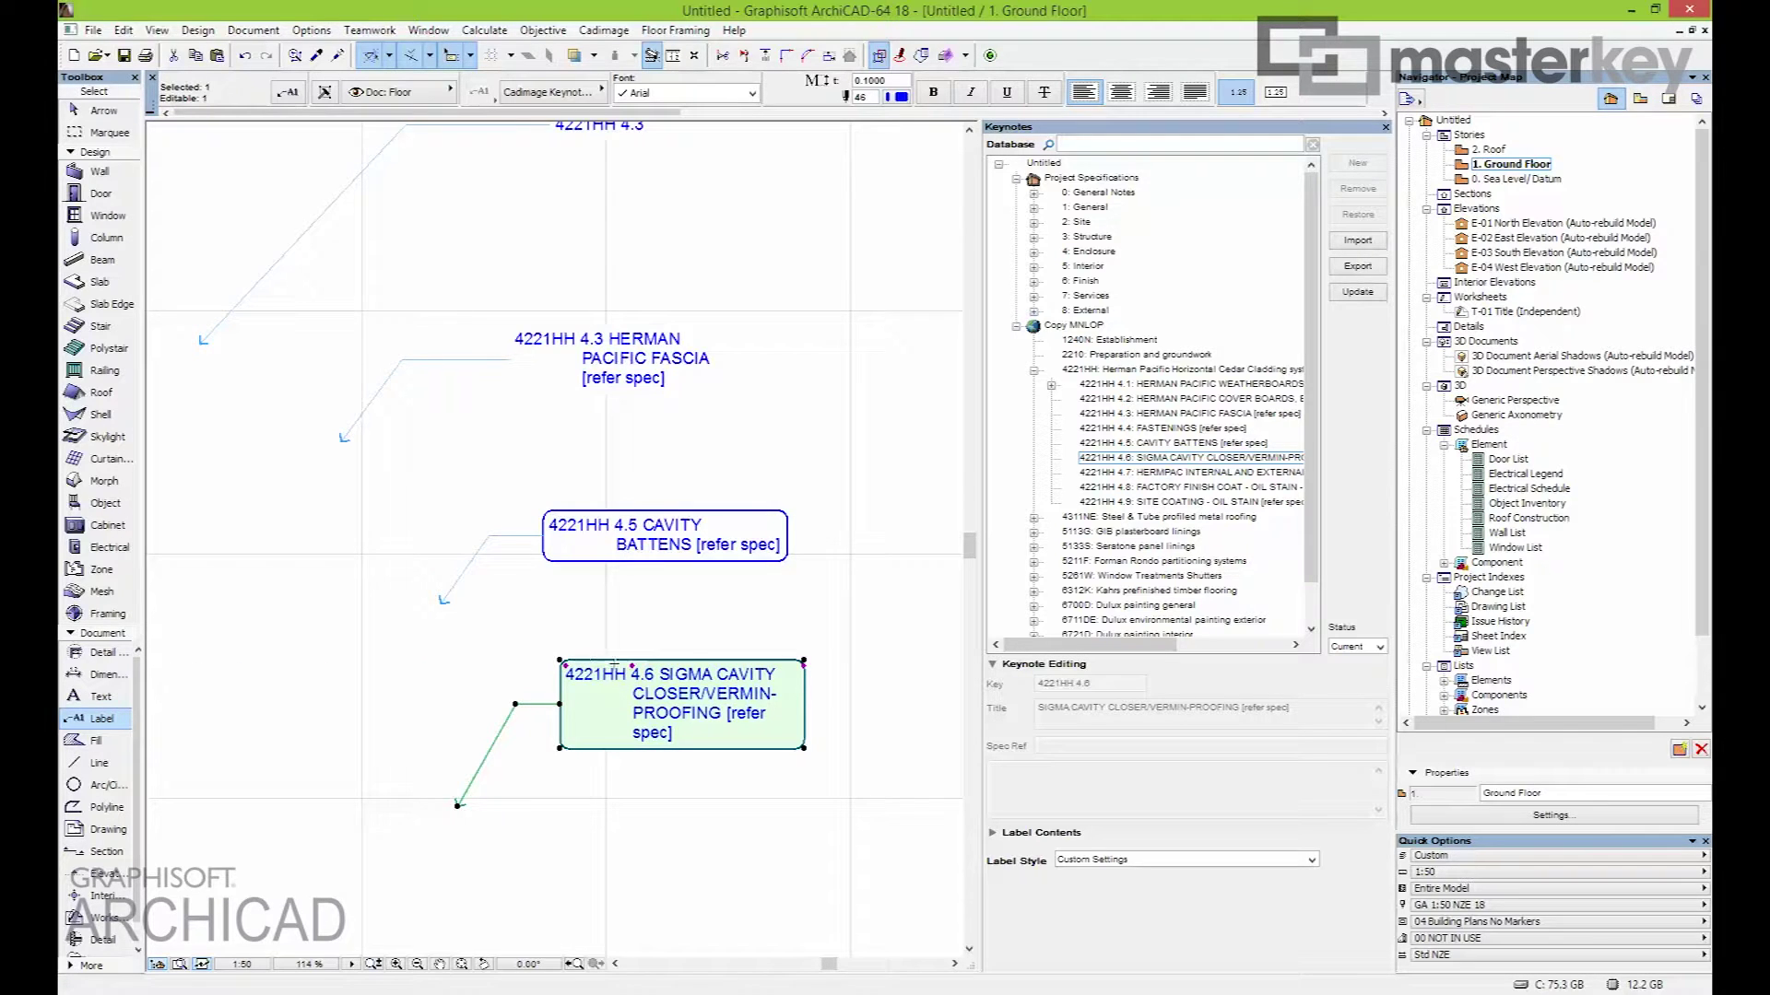
pyautogui.click(805, 660)
pyautogui.press('Escape')
# Widen the 4.6 label's text box so its title wraps onto three lines
pyautogui.doubleClick(639, 664)
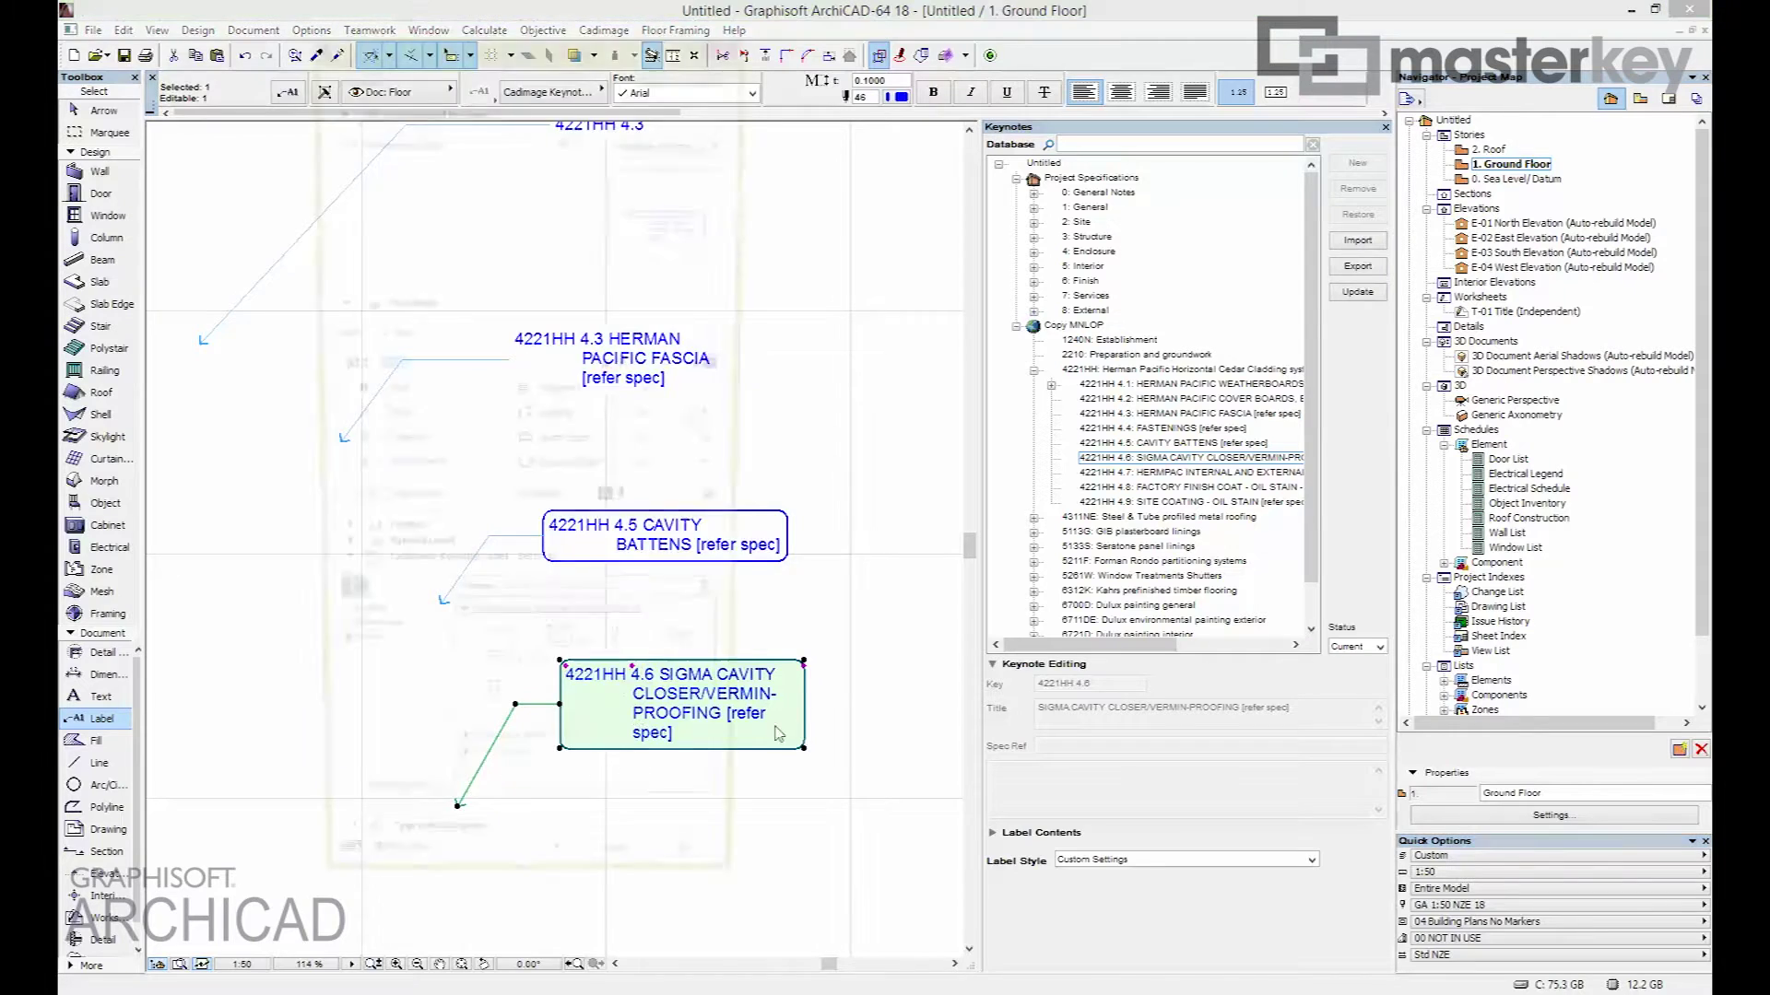
pyautogui.click(558, 661)
pyautogui.click(619, 658)
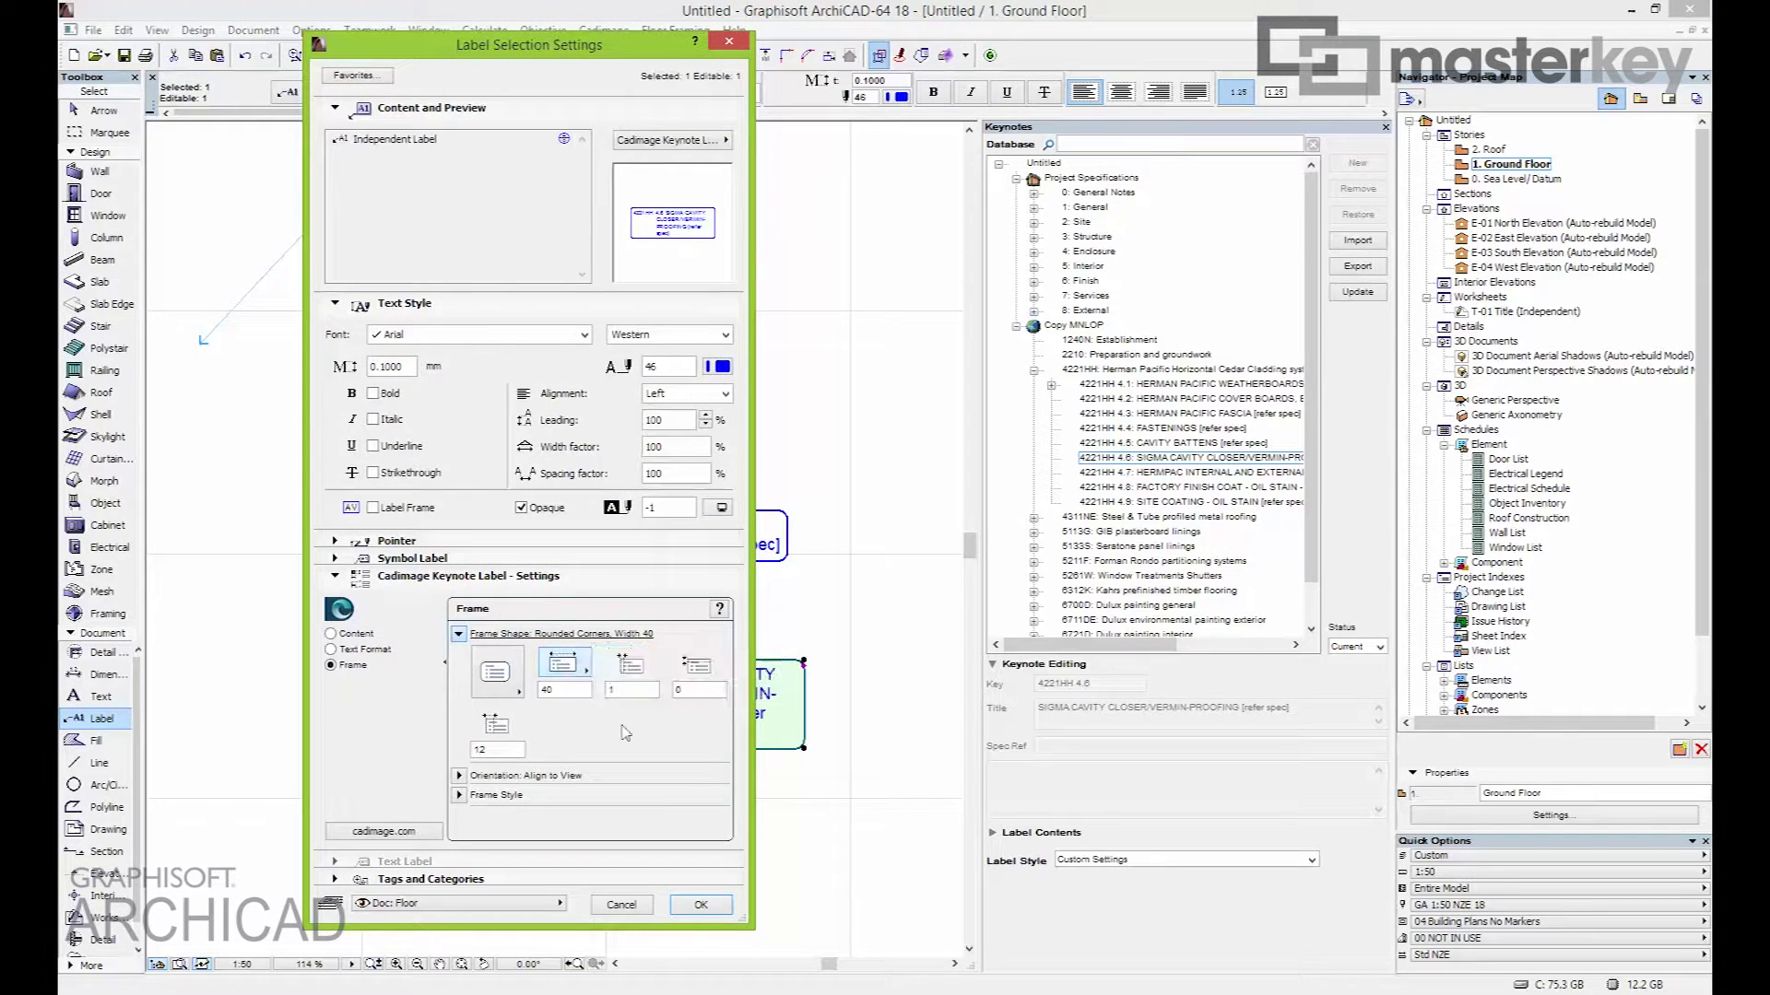
pyautogui.click(698, 907)
pyautogui.click(632, 666)
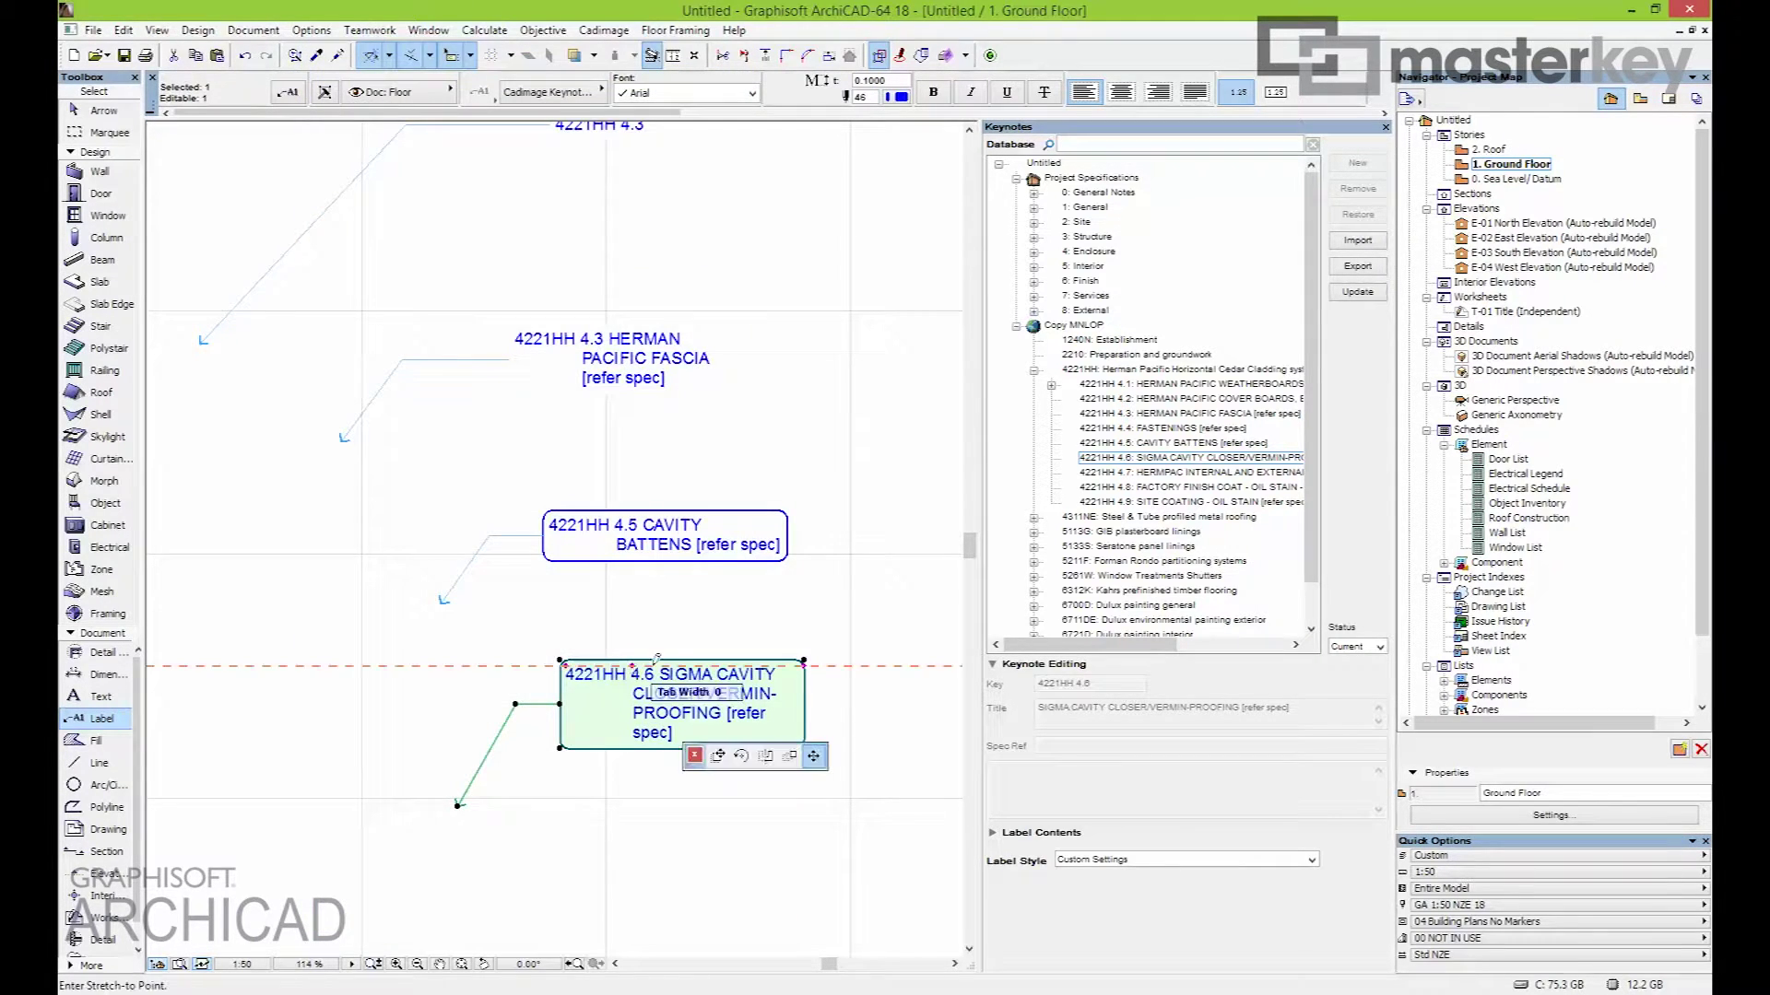
pyautogui.click(666, 663)
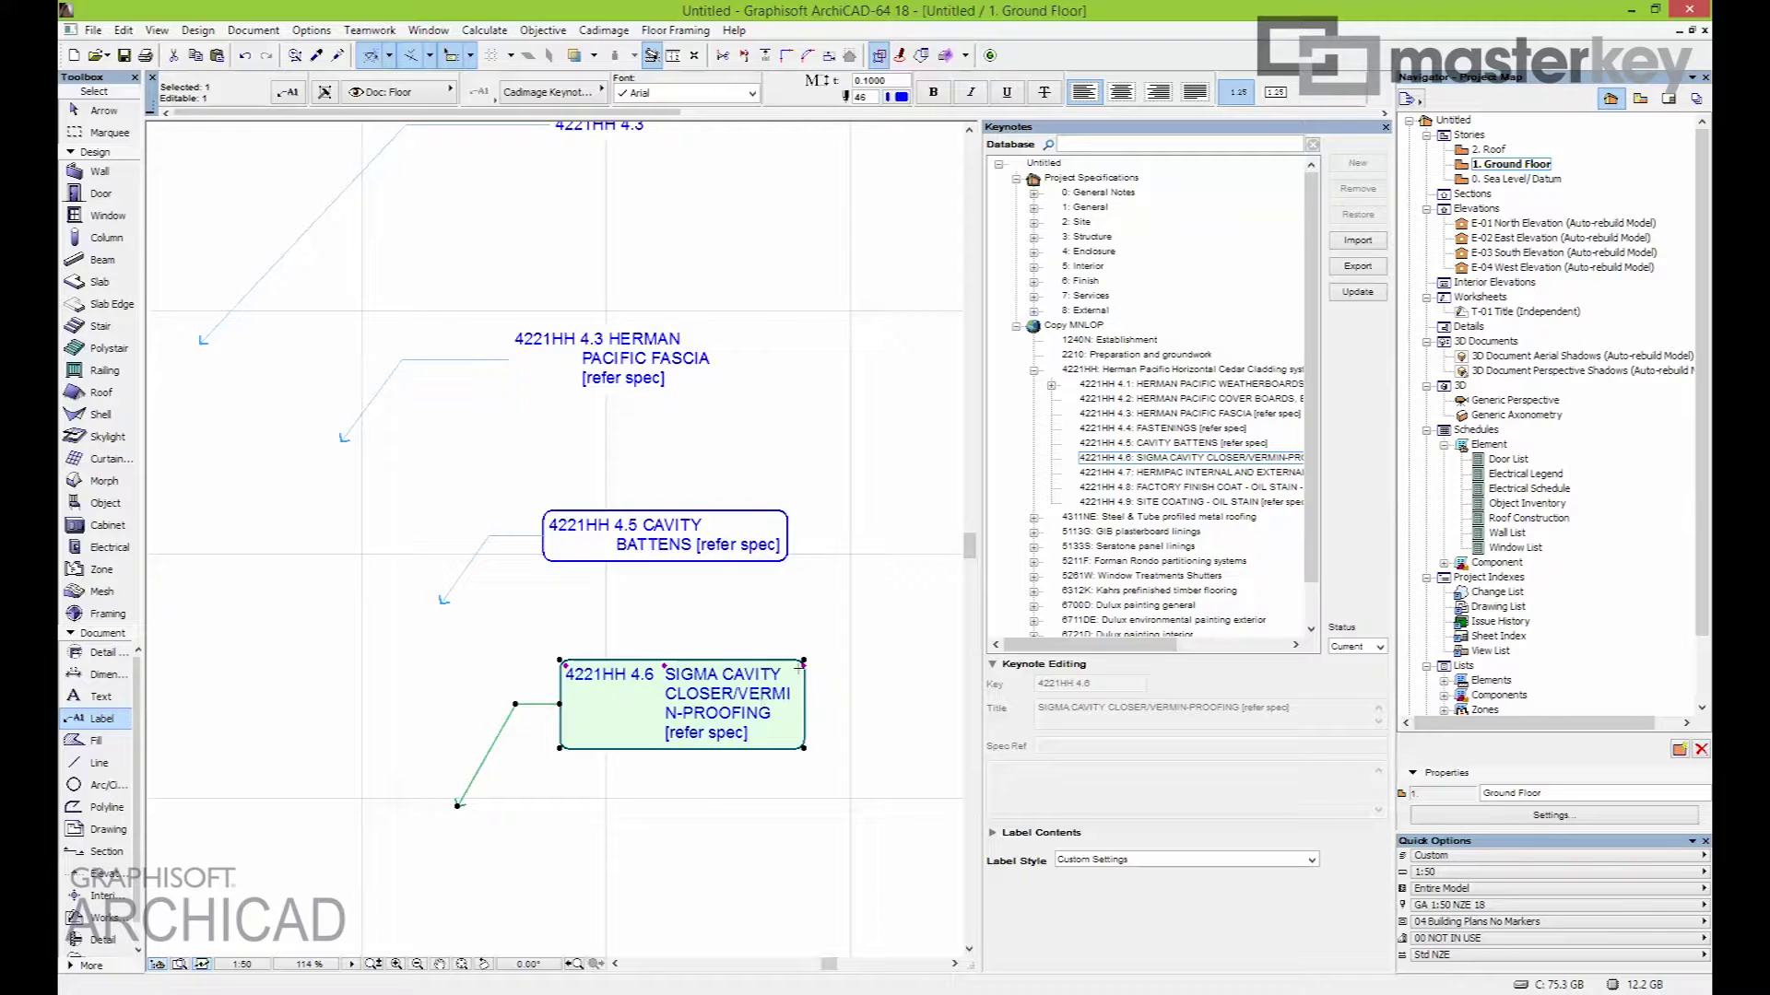
pyautogui.moveTo(805, 662); pyautogui.dragTo(867, 670)
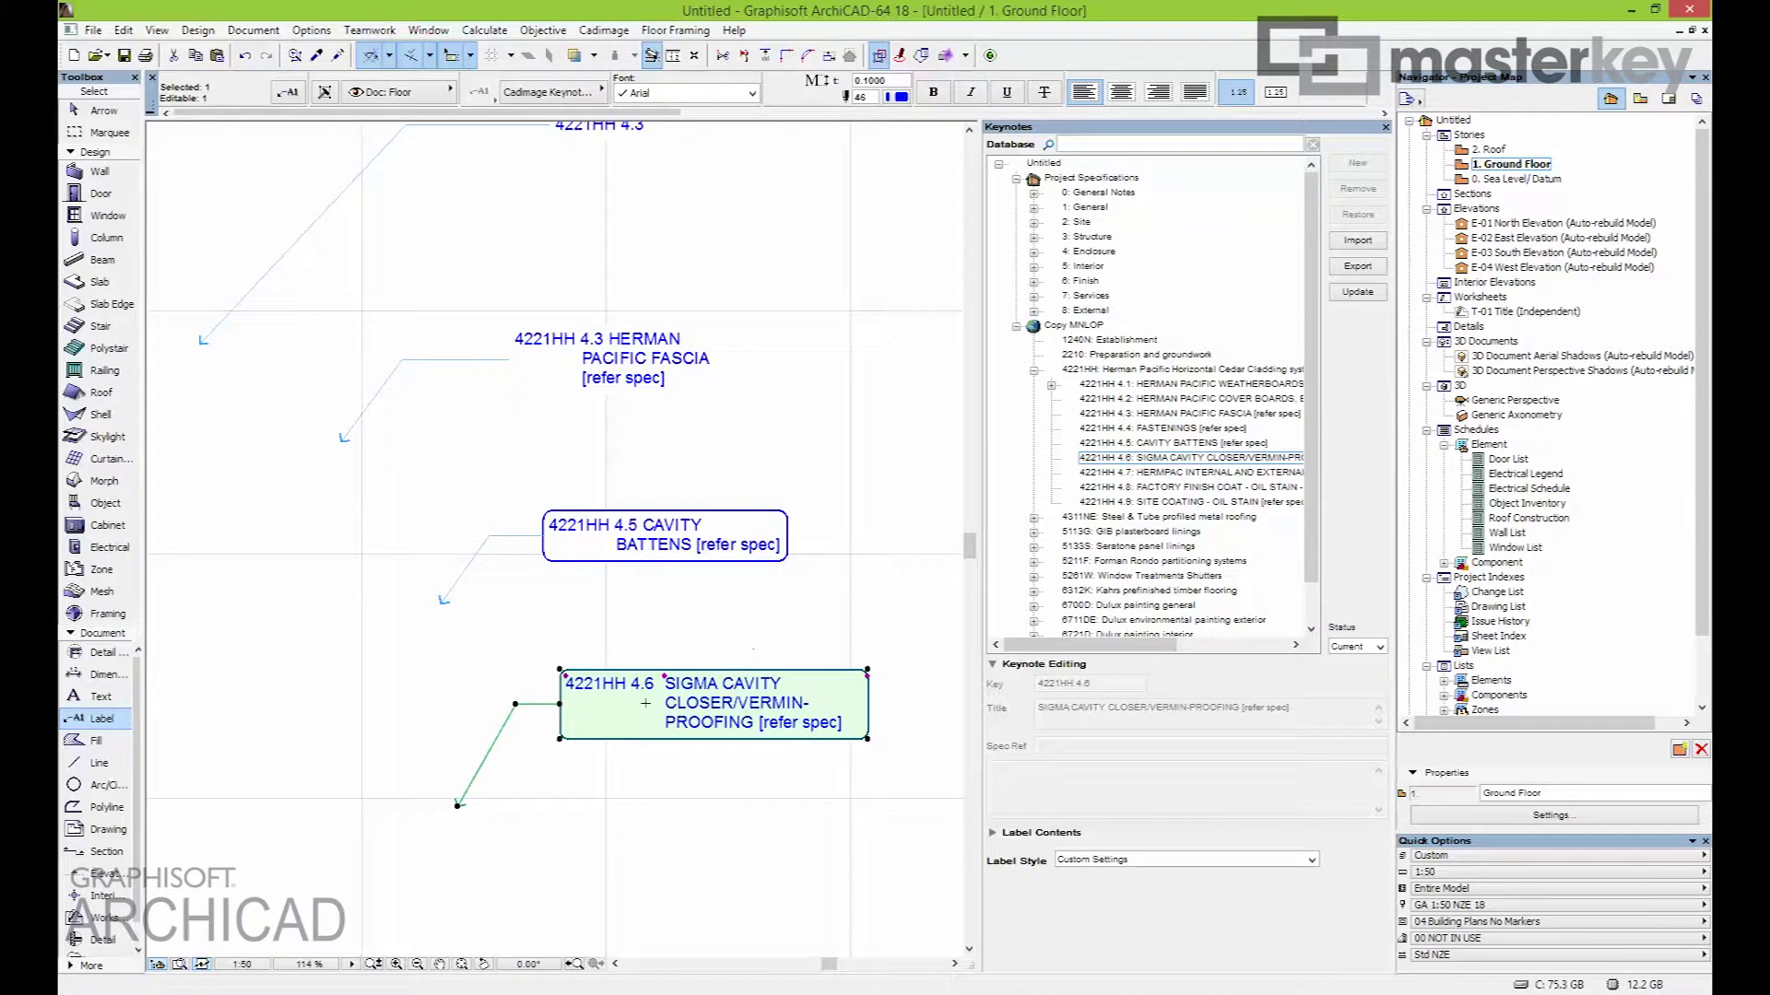
pyautogui.press('Escape')
pyautogui.scroll(-3, 675, 764)
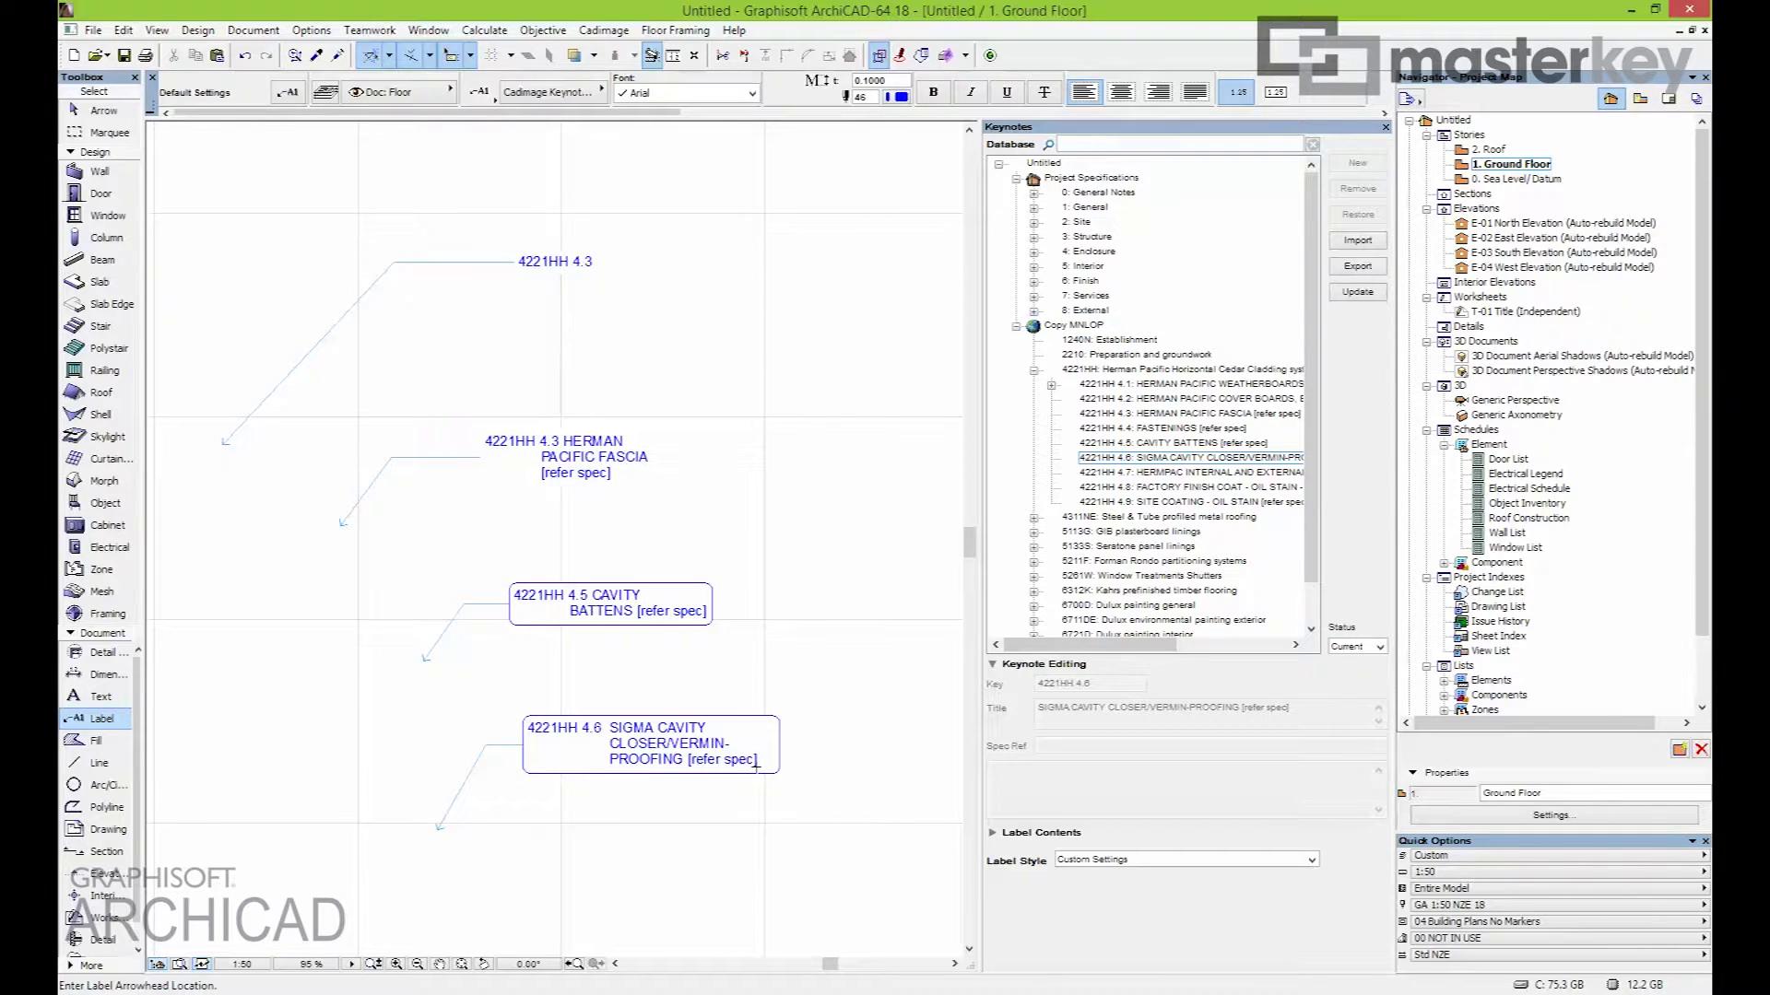
# Select keynote 4221HH 4.3 in the Keynotes palette, then collapse the 4221HH group
pyautogui.click(1069, 474)
pyautogui.click(1074, 181)
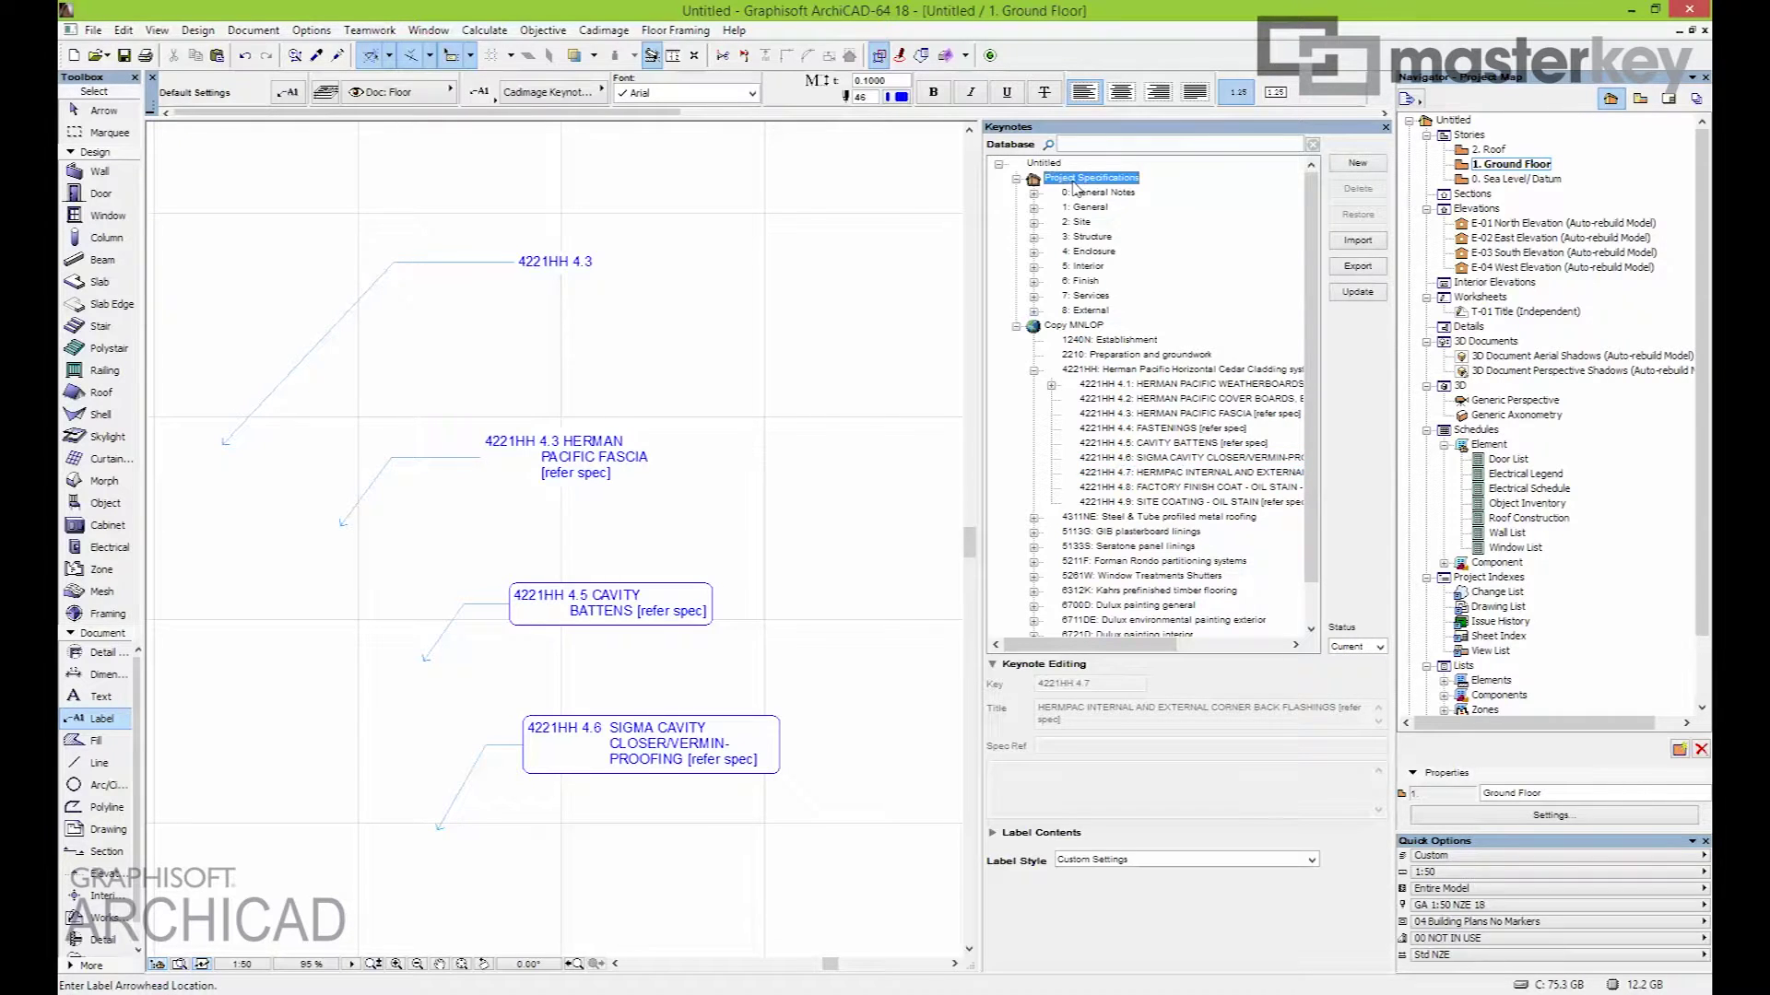
pyautogui.click(1077, 207)
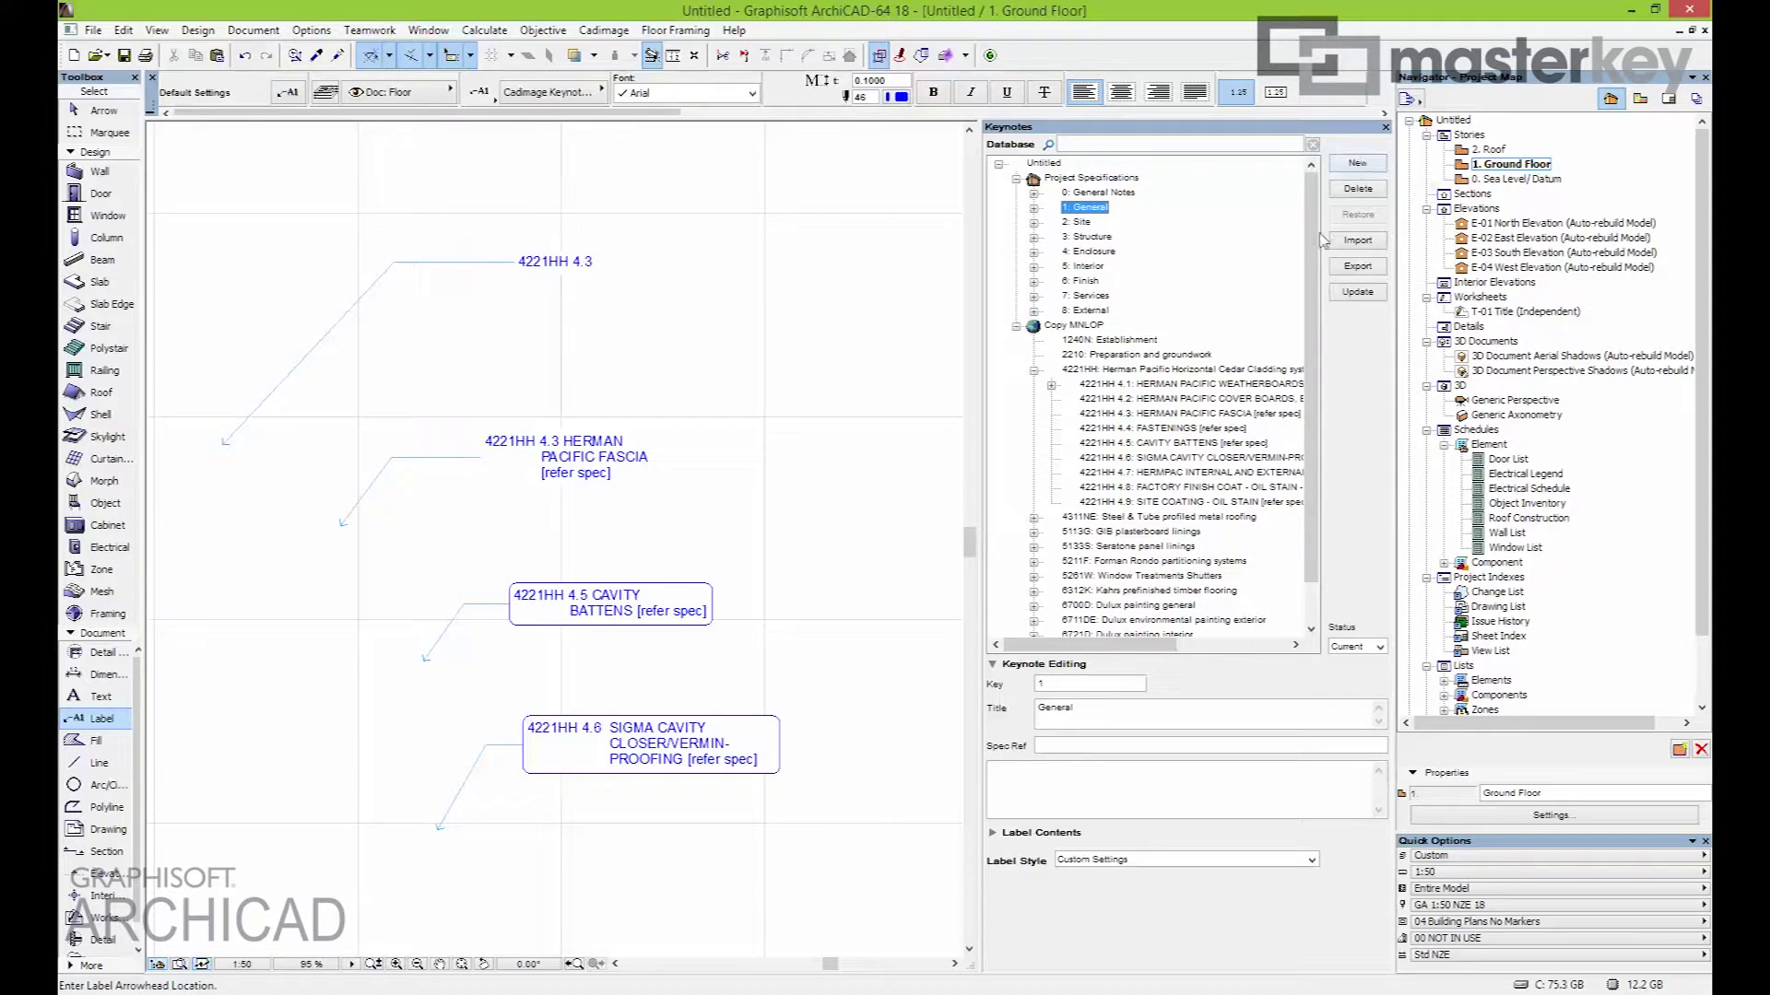
pyautogui.click(1126, 414)
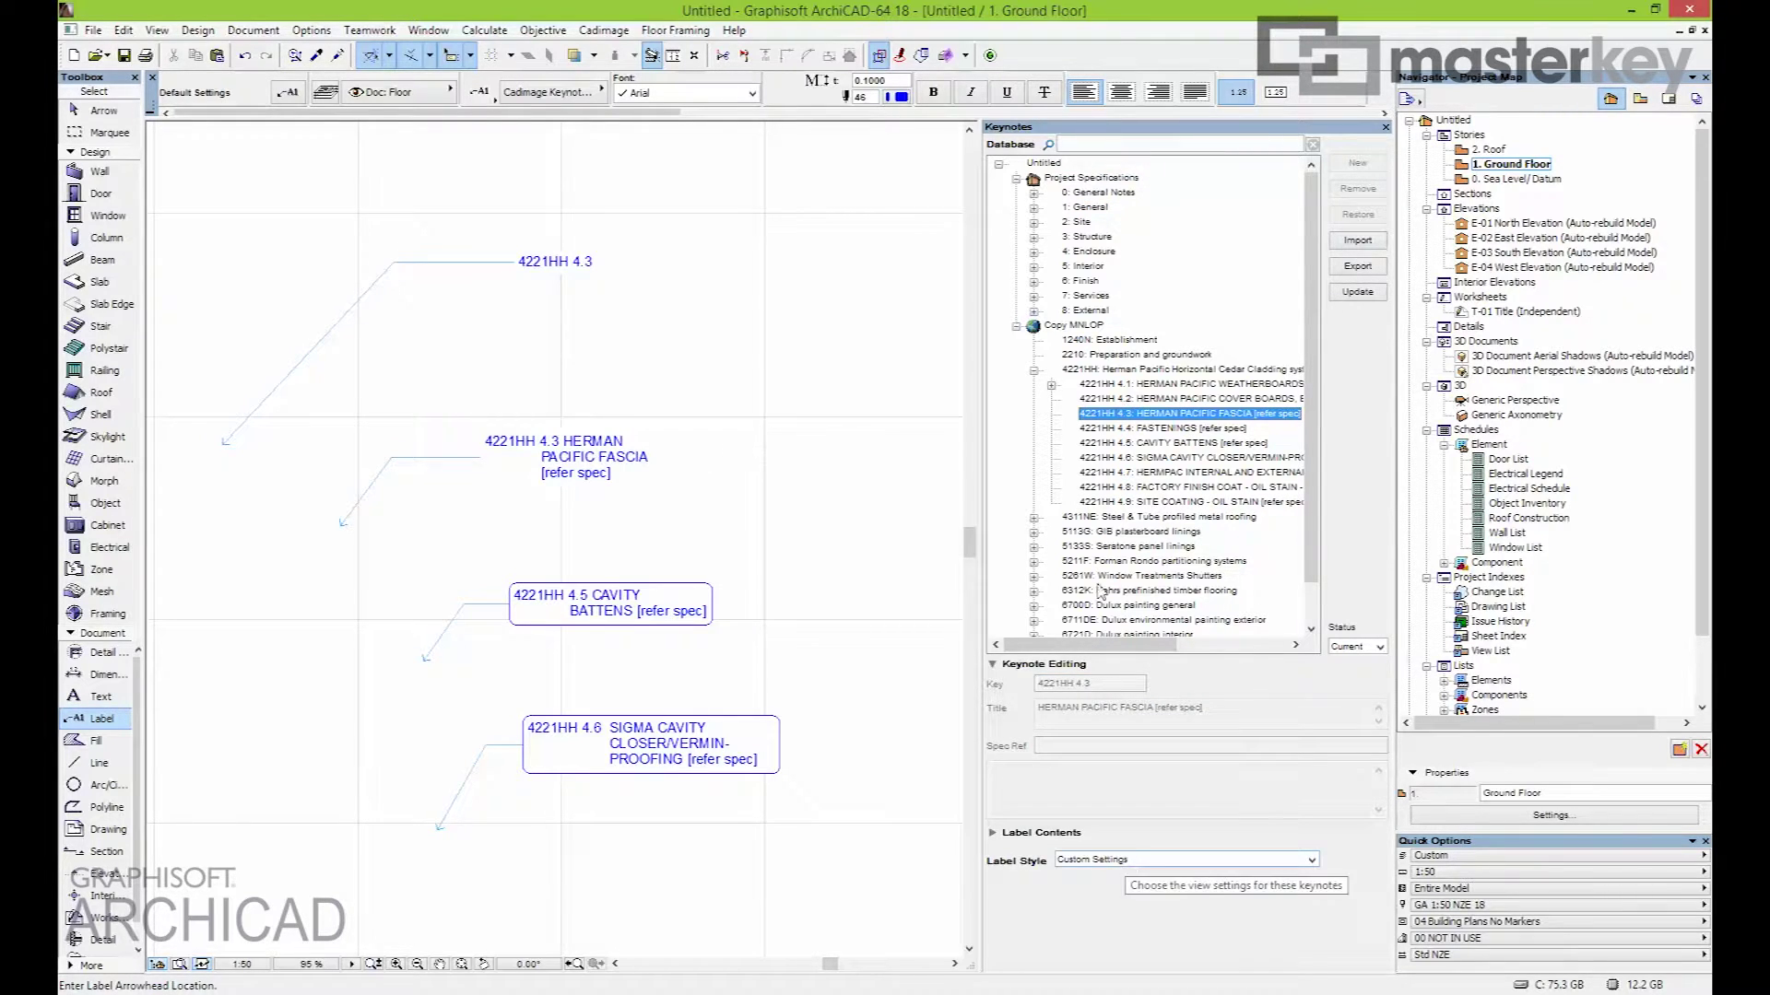
pyautogui.click(1033, 372)
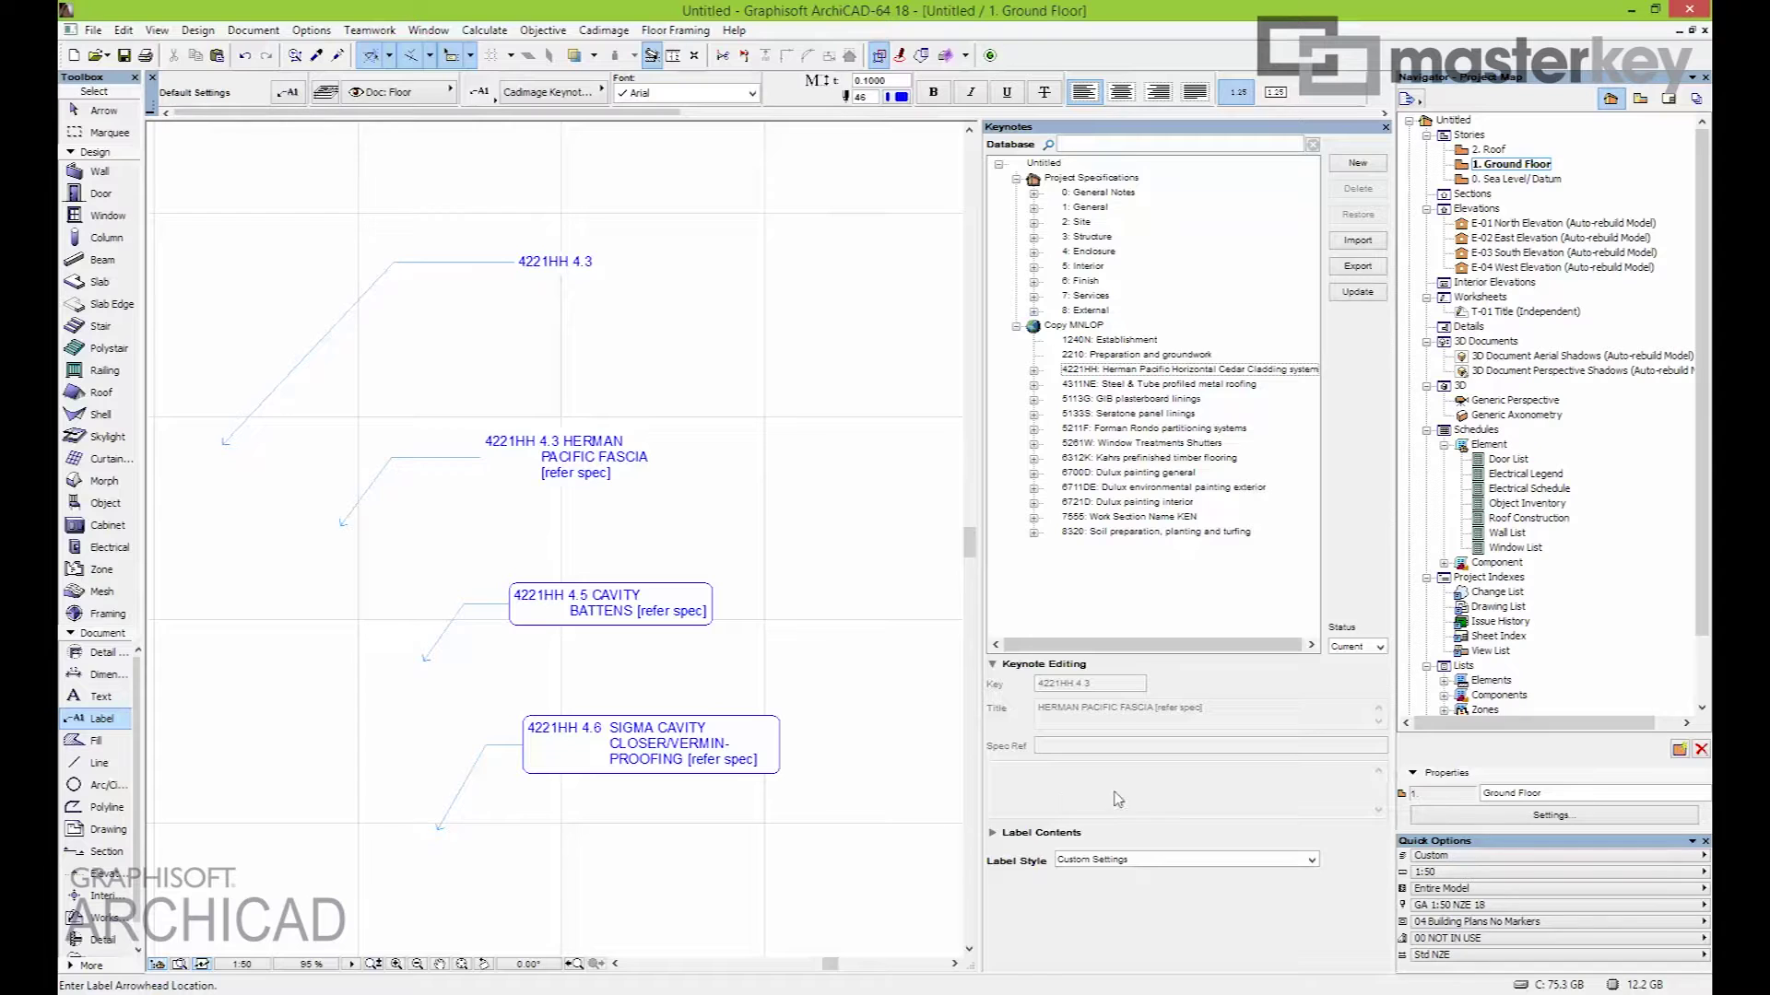
# Place labels for keynotes 4311NE 4.2, 5261W 4.6 CEDAR FRAME and 5261W 4.12 HINGES, then show the layouts
pyautogui.doubleClick(1069, 384)
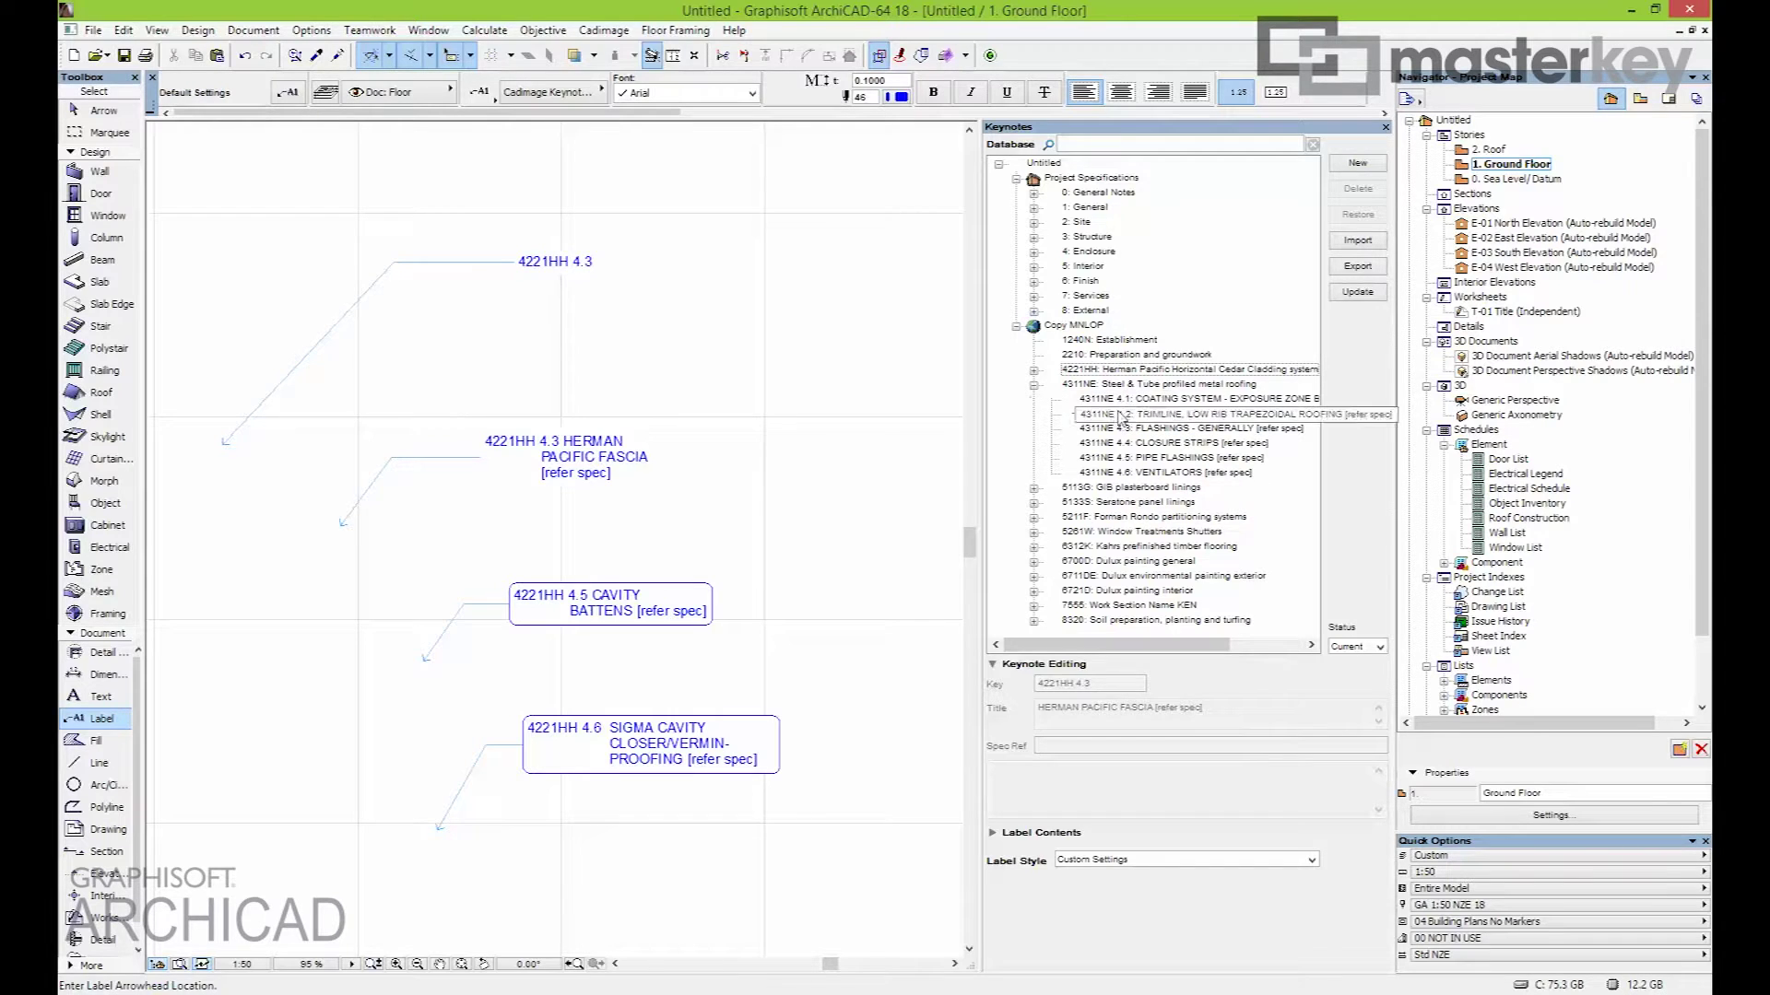
pyautogui.click(1152, 413)
pyautogui.click(613, 535)
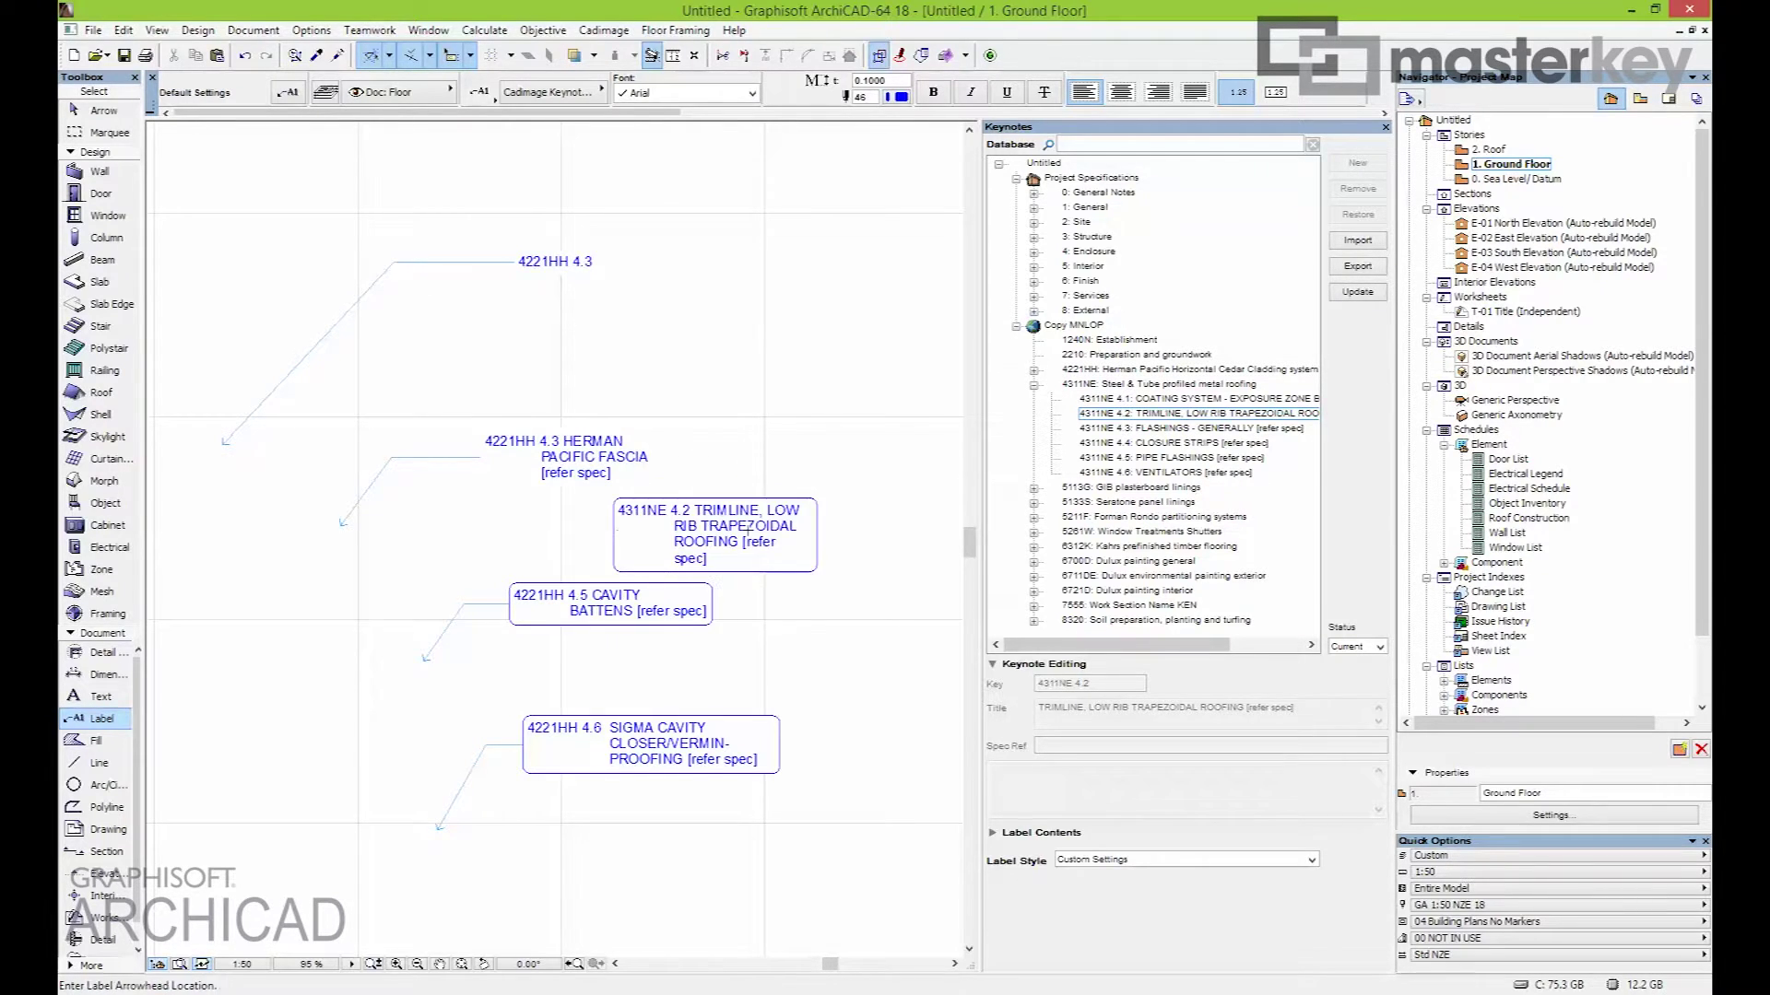
pyautogui.click(1034, 532)
pyautogui.click(1163, 517)
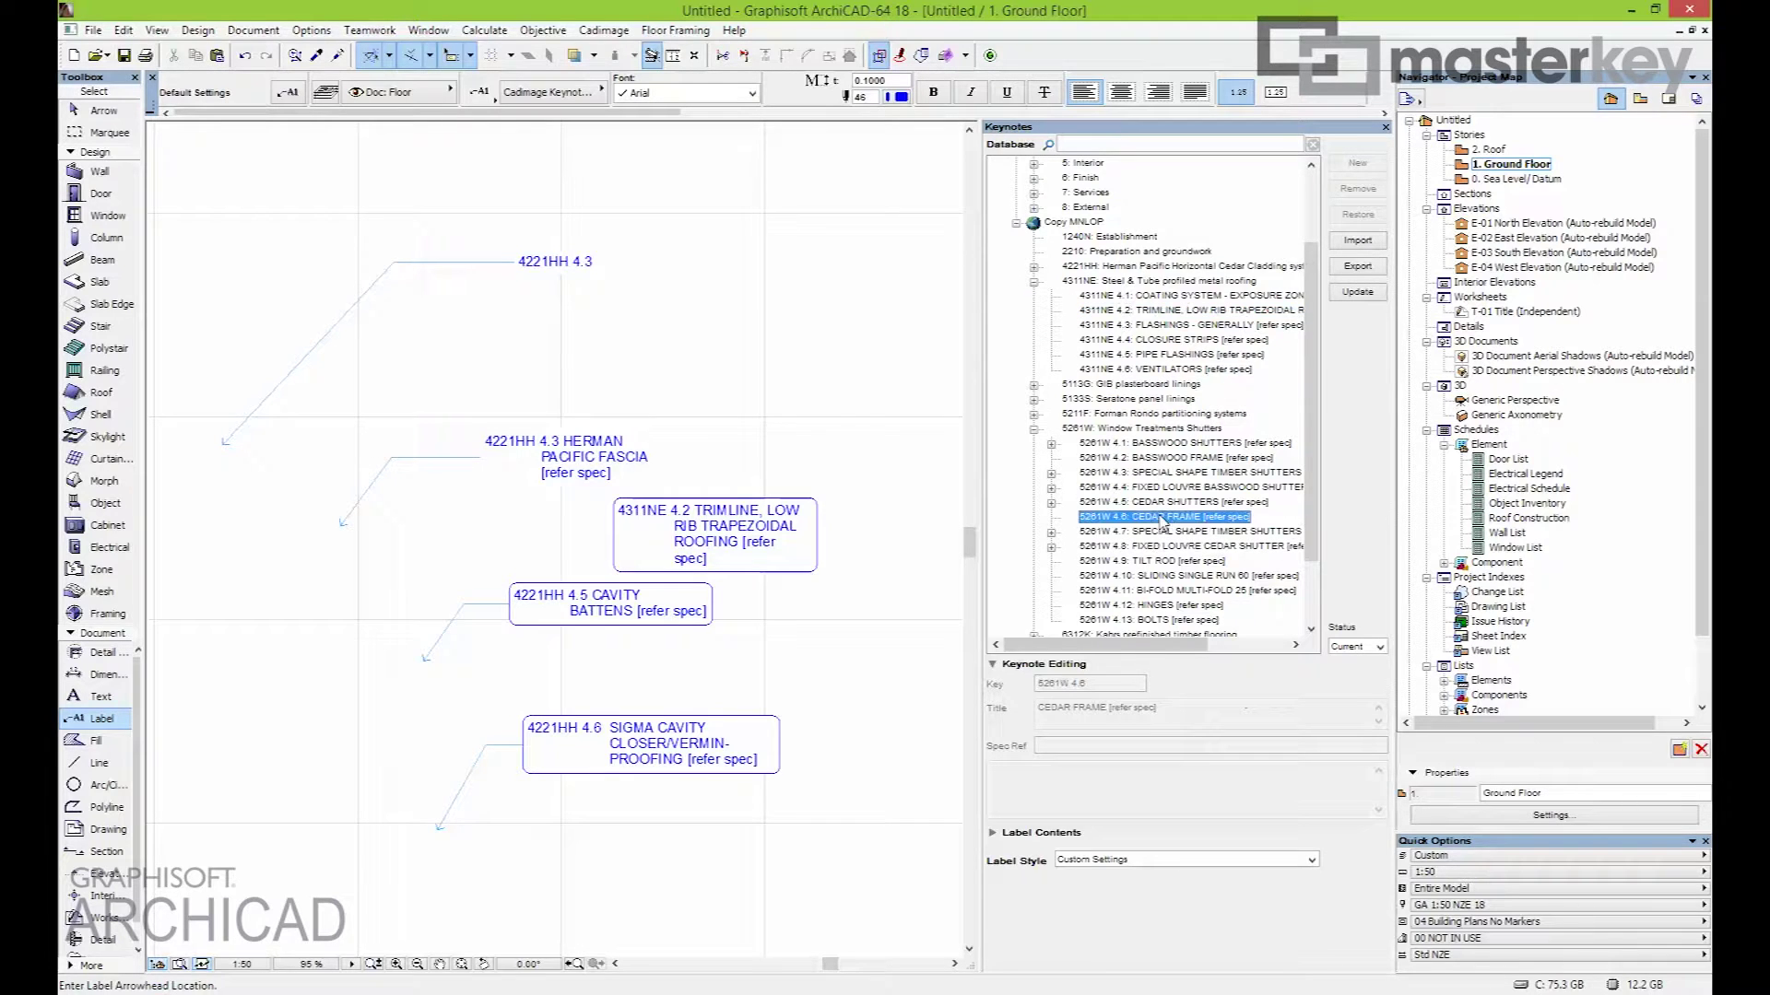
pyautogui.click(646, 678)
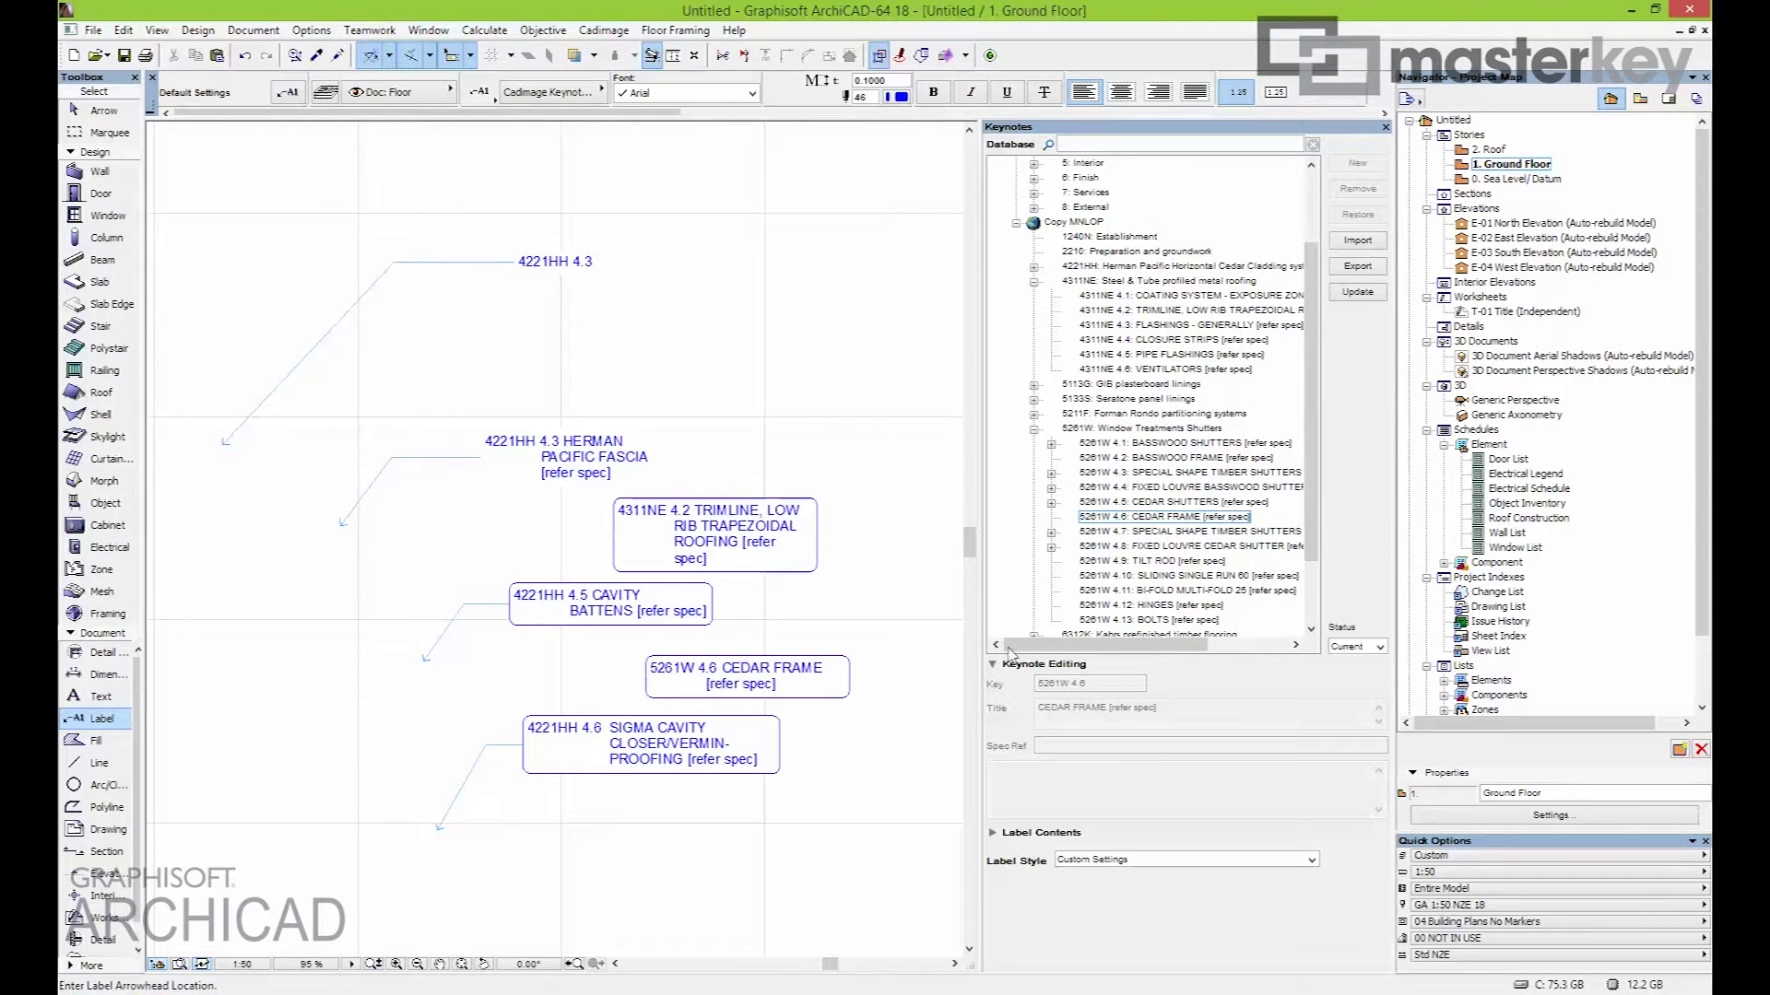
pyautogui.click(1118, 606)
pyautogui.click(643, 844)
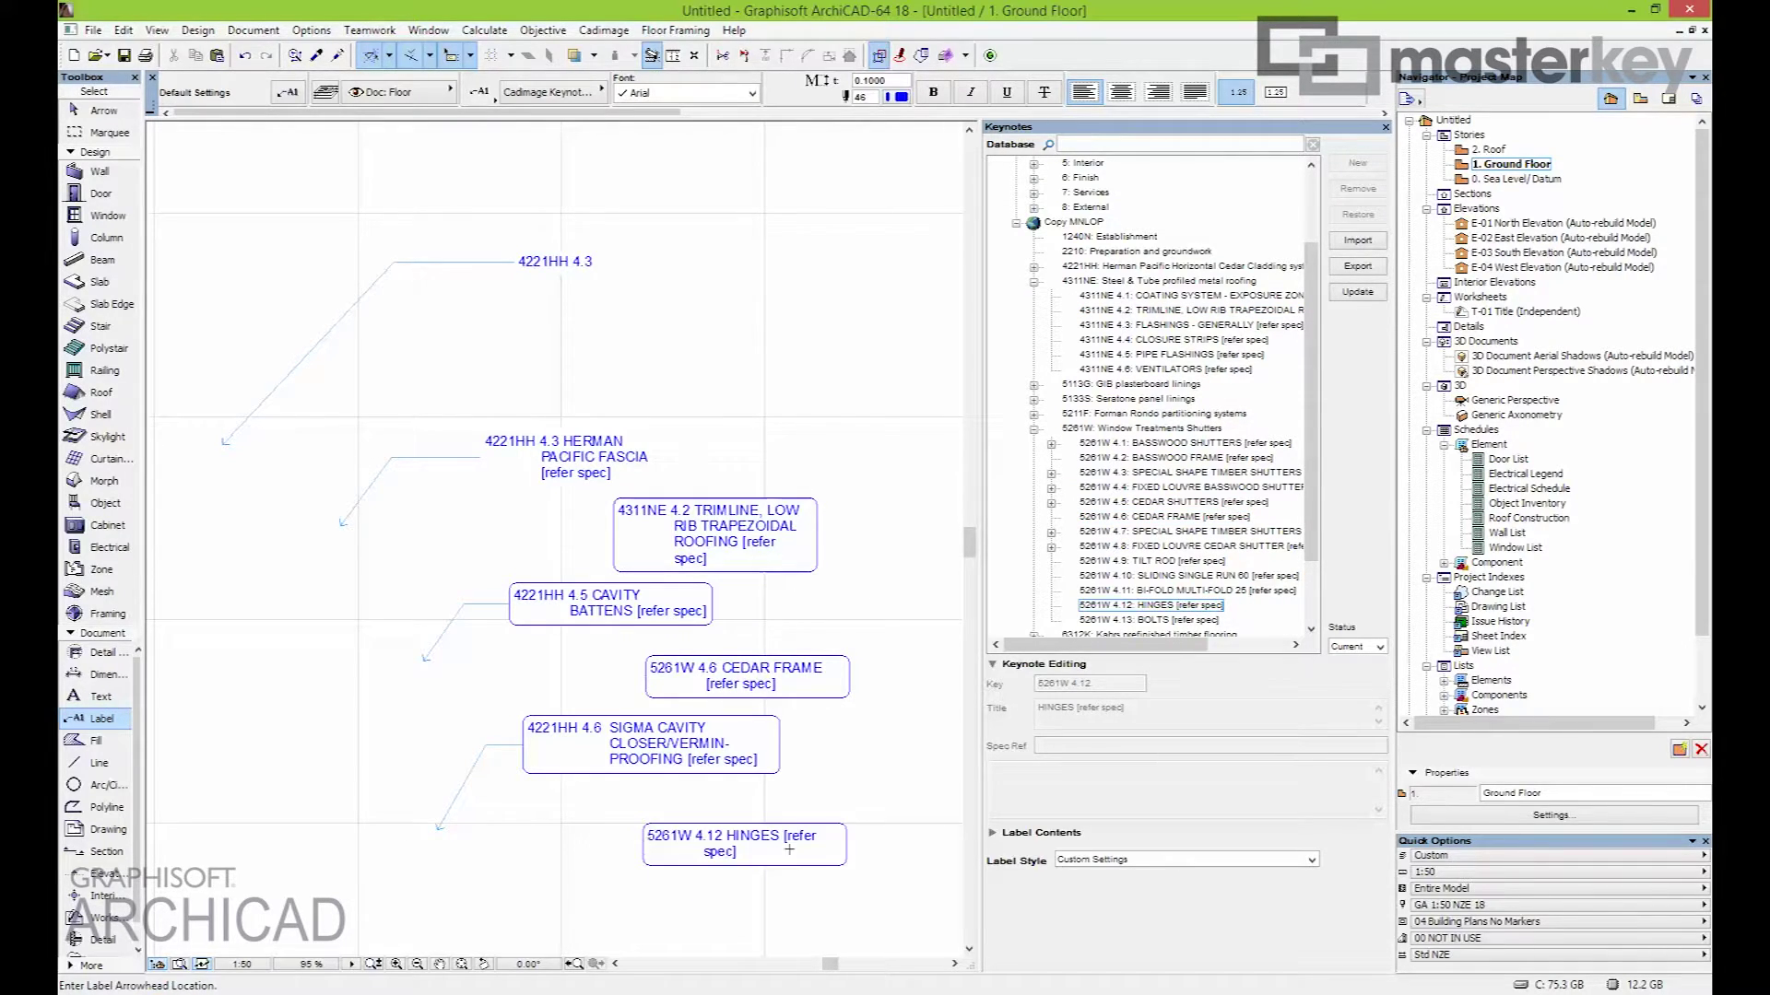
pyautogui.click(1669, 98)
# On the 102 Ground Floor Plan layout, create and place a Notes keynote schedule, then select it
pyautogui.doubleClick(1532, 233)
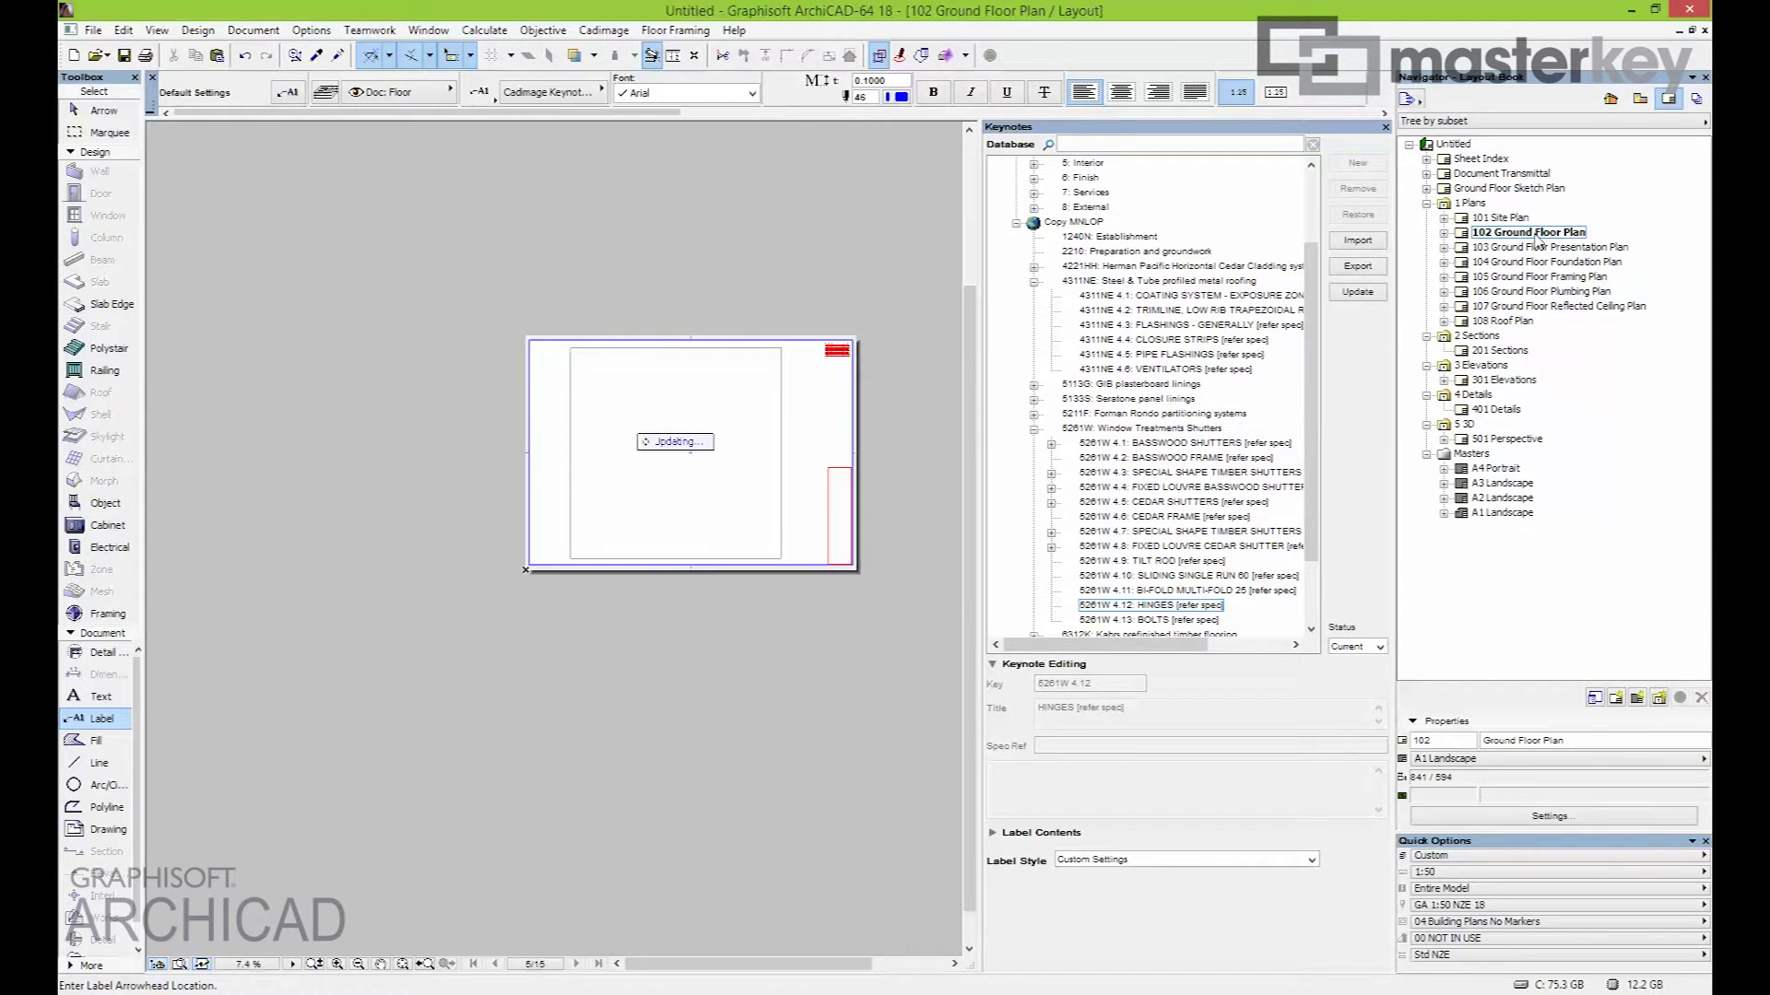
pyautogui.click(602, 30)
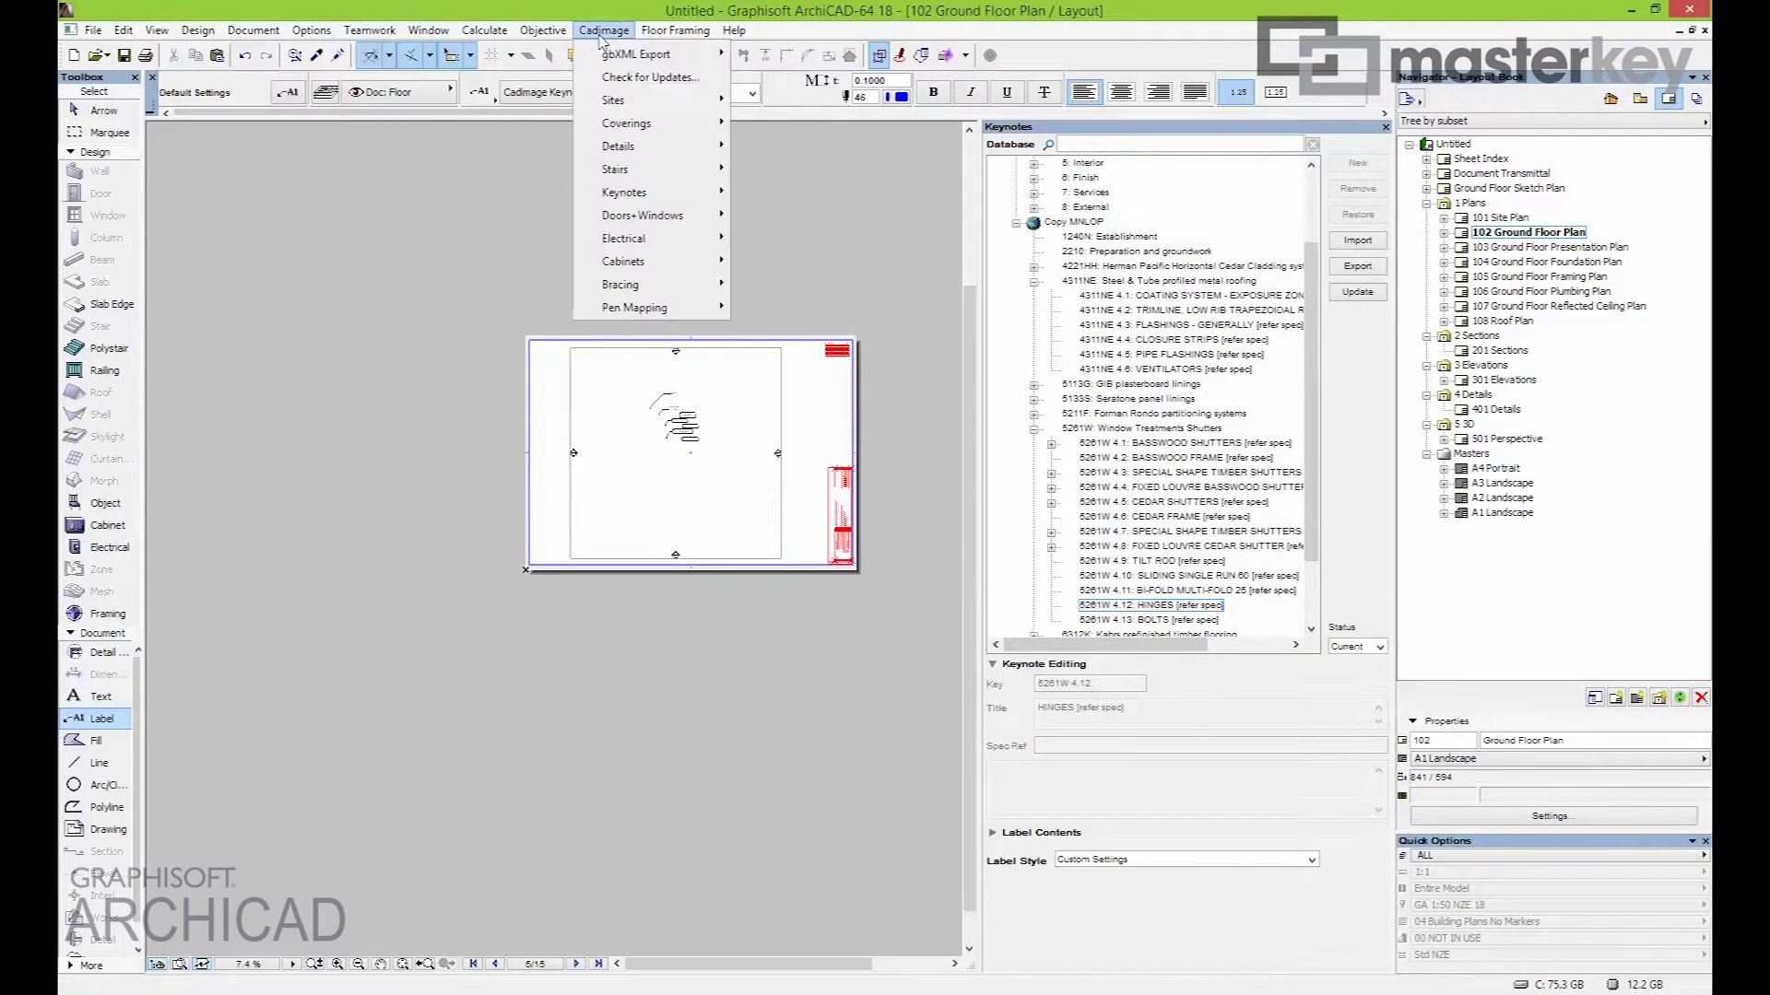
pyautogui.moveTo(645, 191)
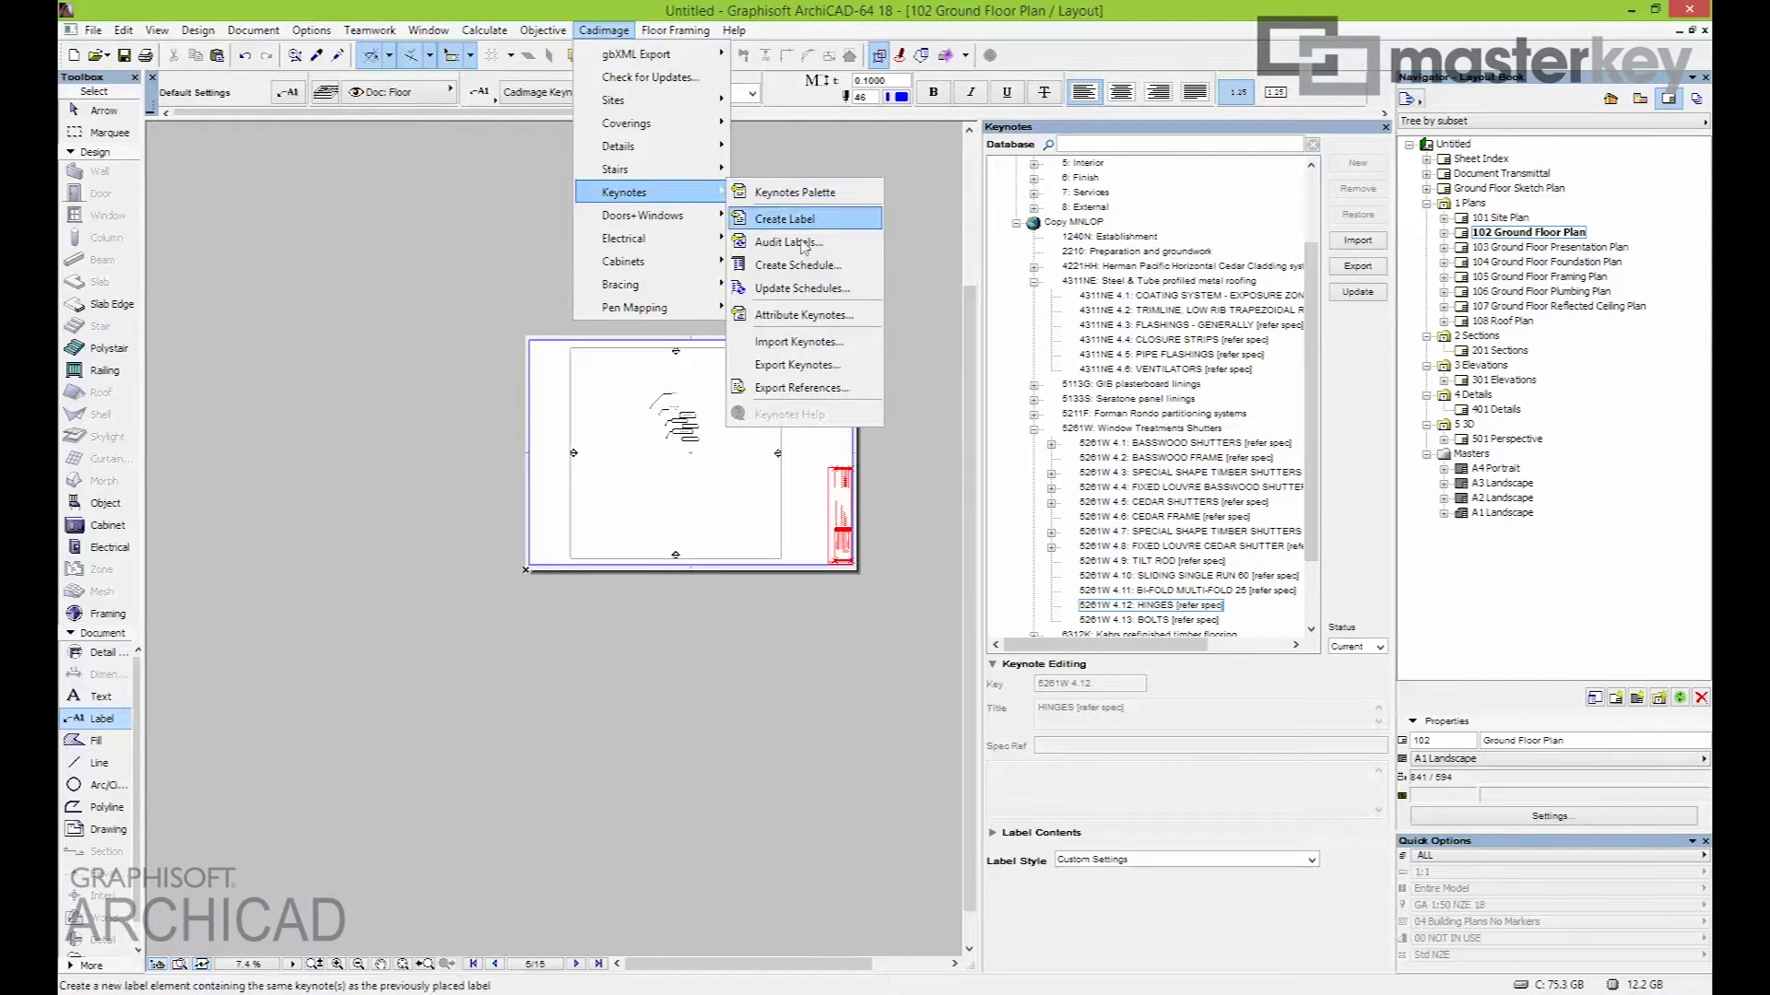
pyautogui.click(797, 264)
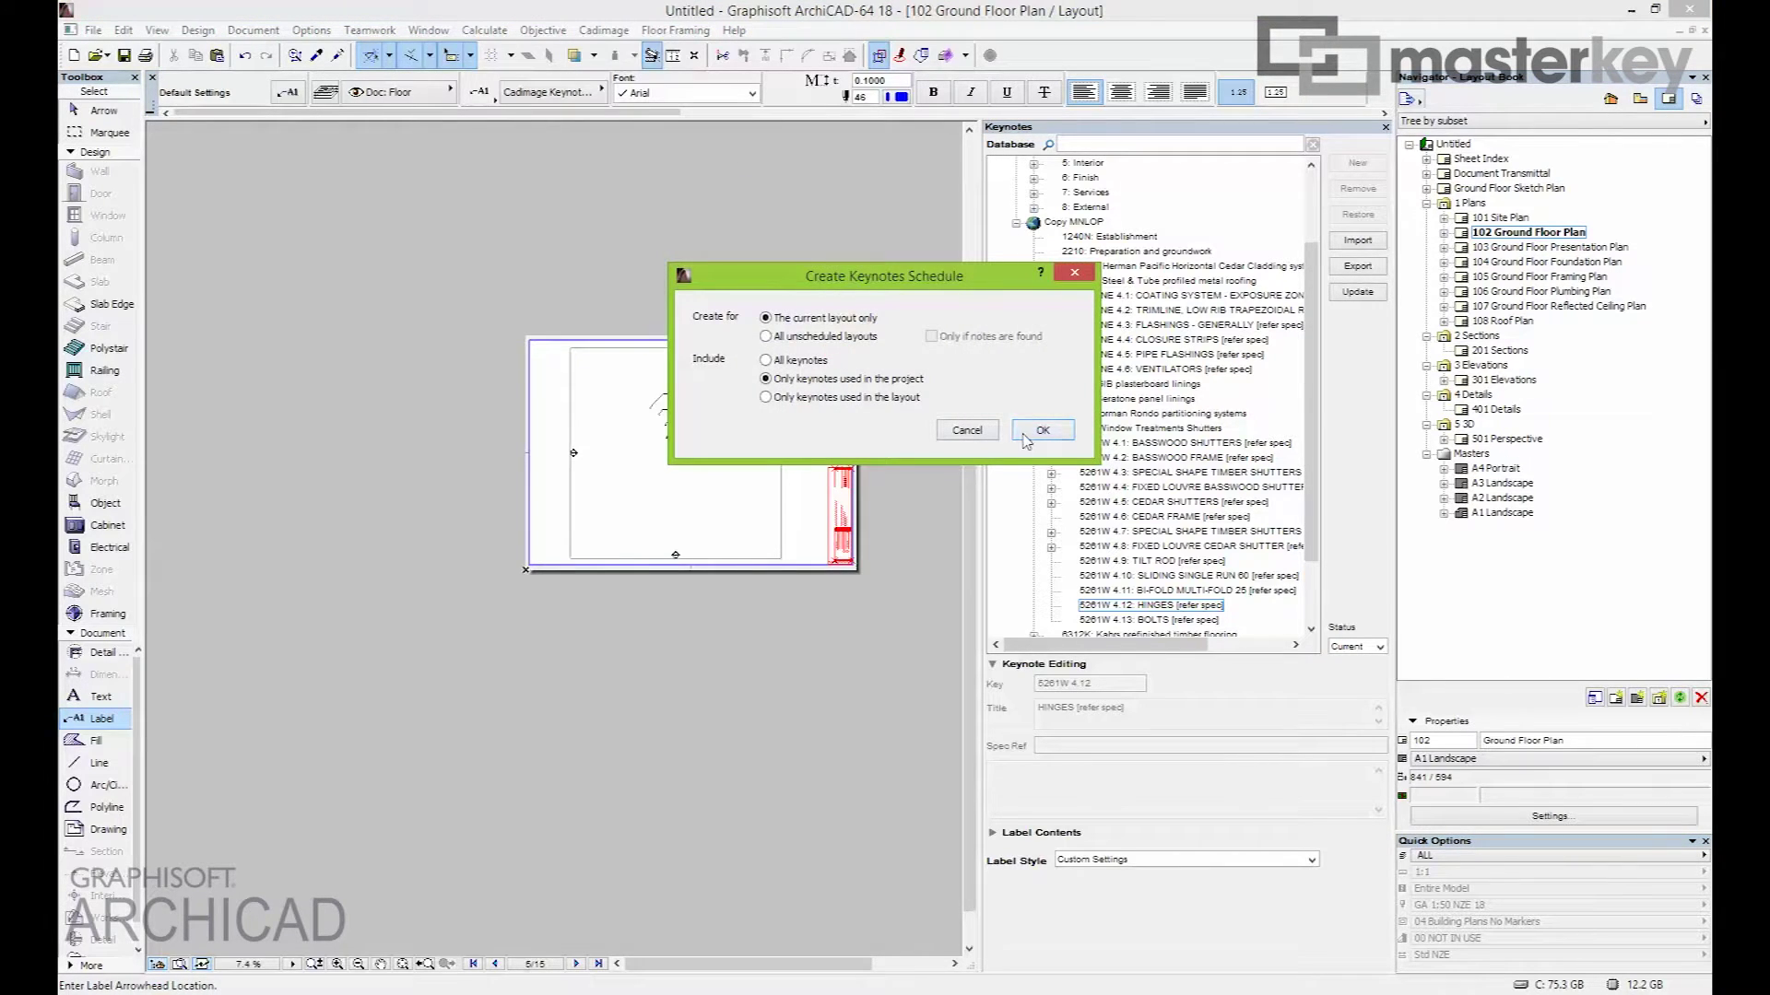
pyautogui.click(815, 400)
pyautogui.click(1042, 431)
pyautogui.scroll(9, 543, 353)
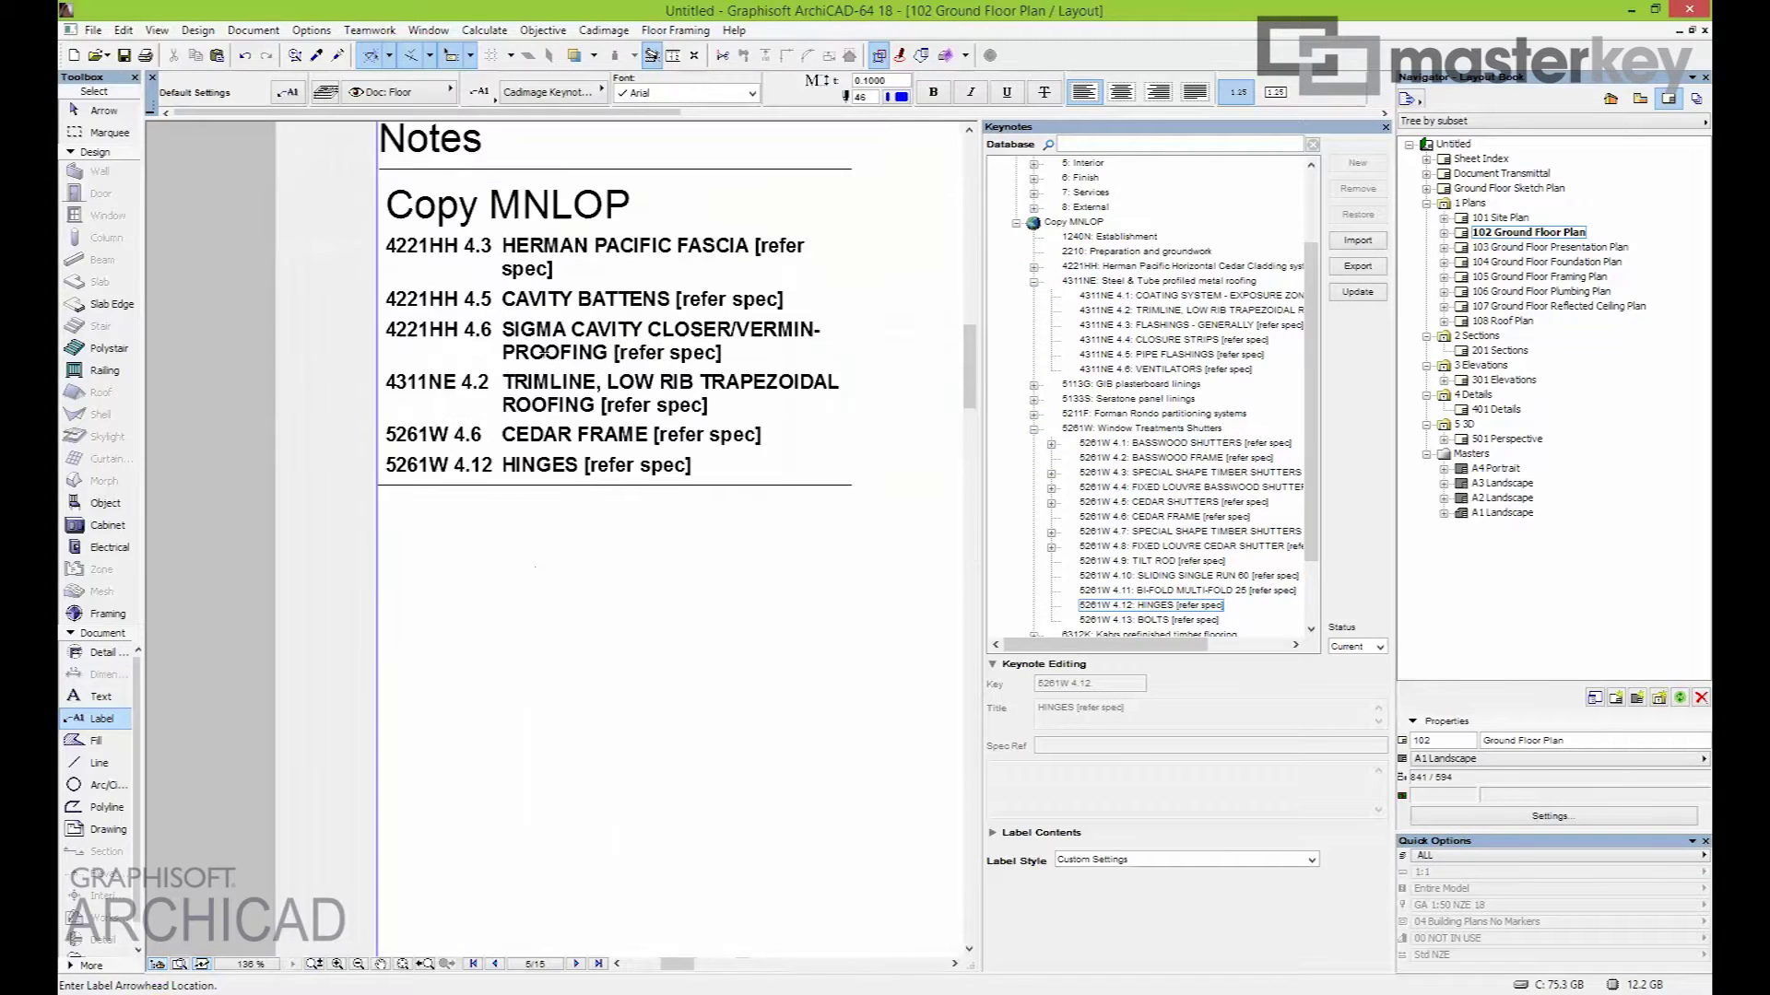
pyautogui.scroll(-1, 678, 514)
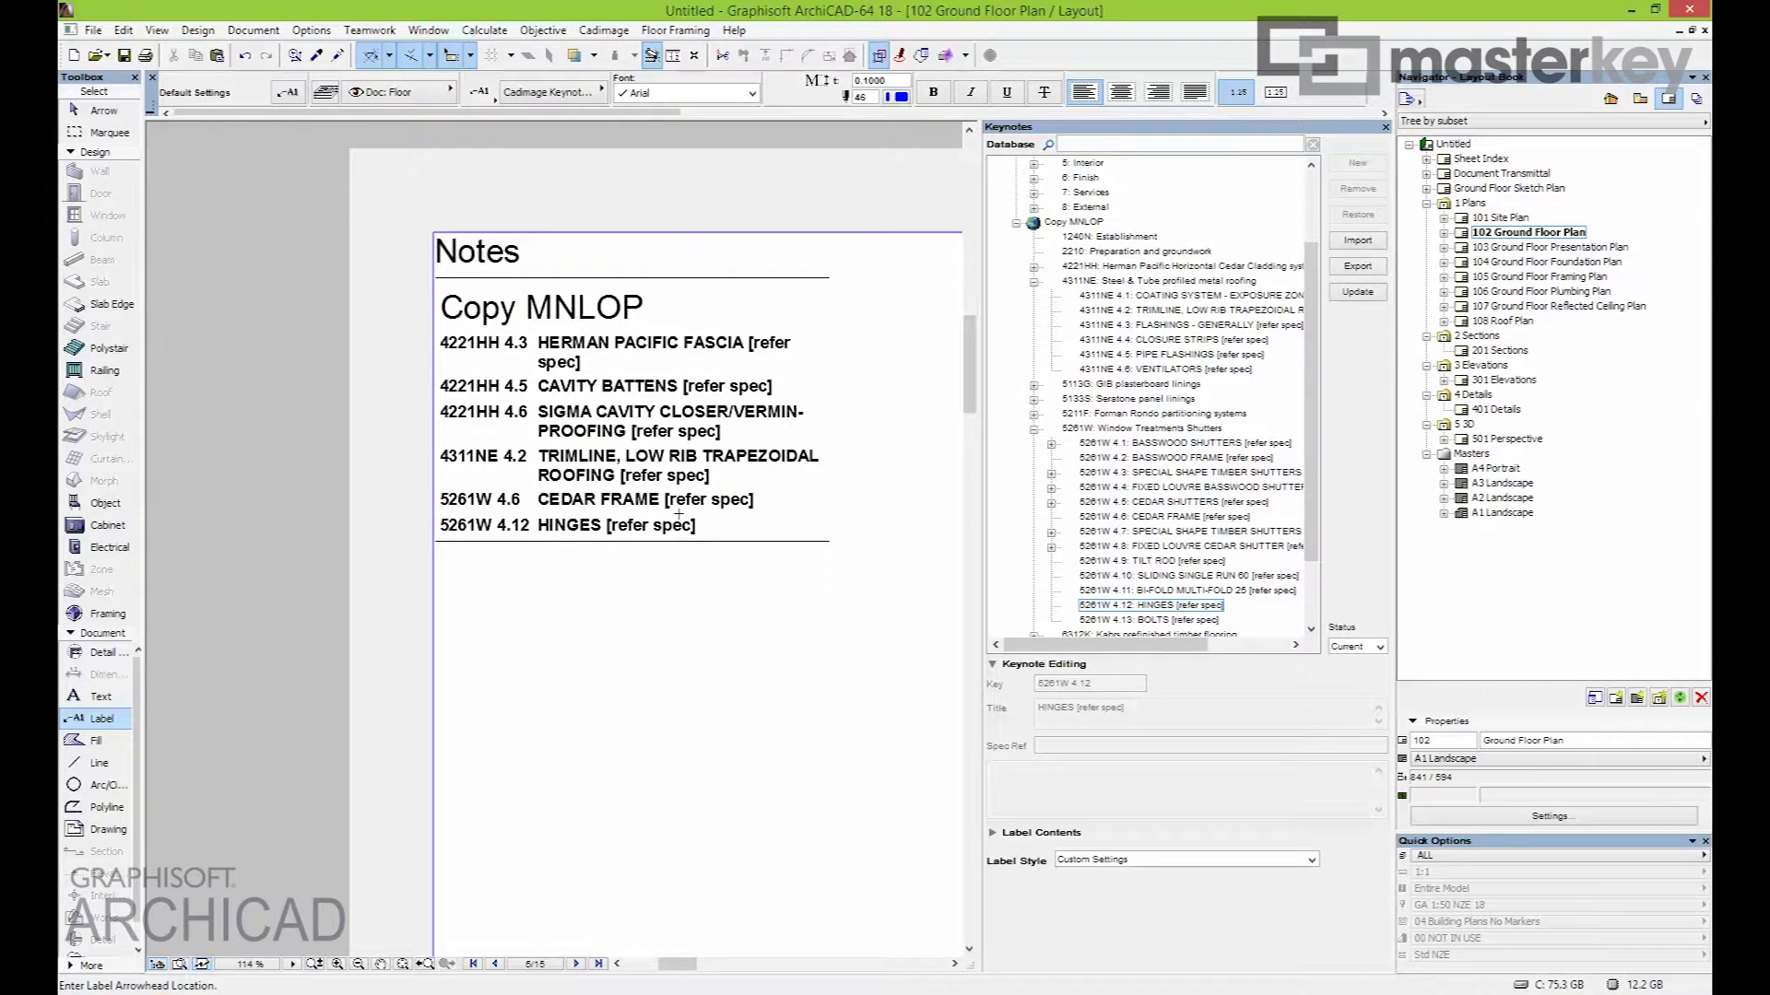
pyautogui.keyDown('shift'); pyautogui.click(830, 540); pyautogui.keyUp('shift')
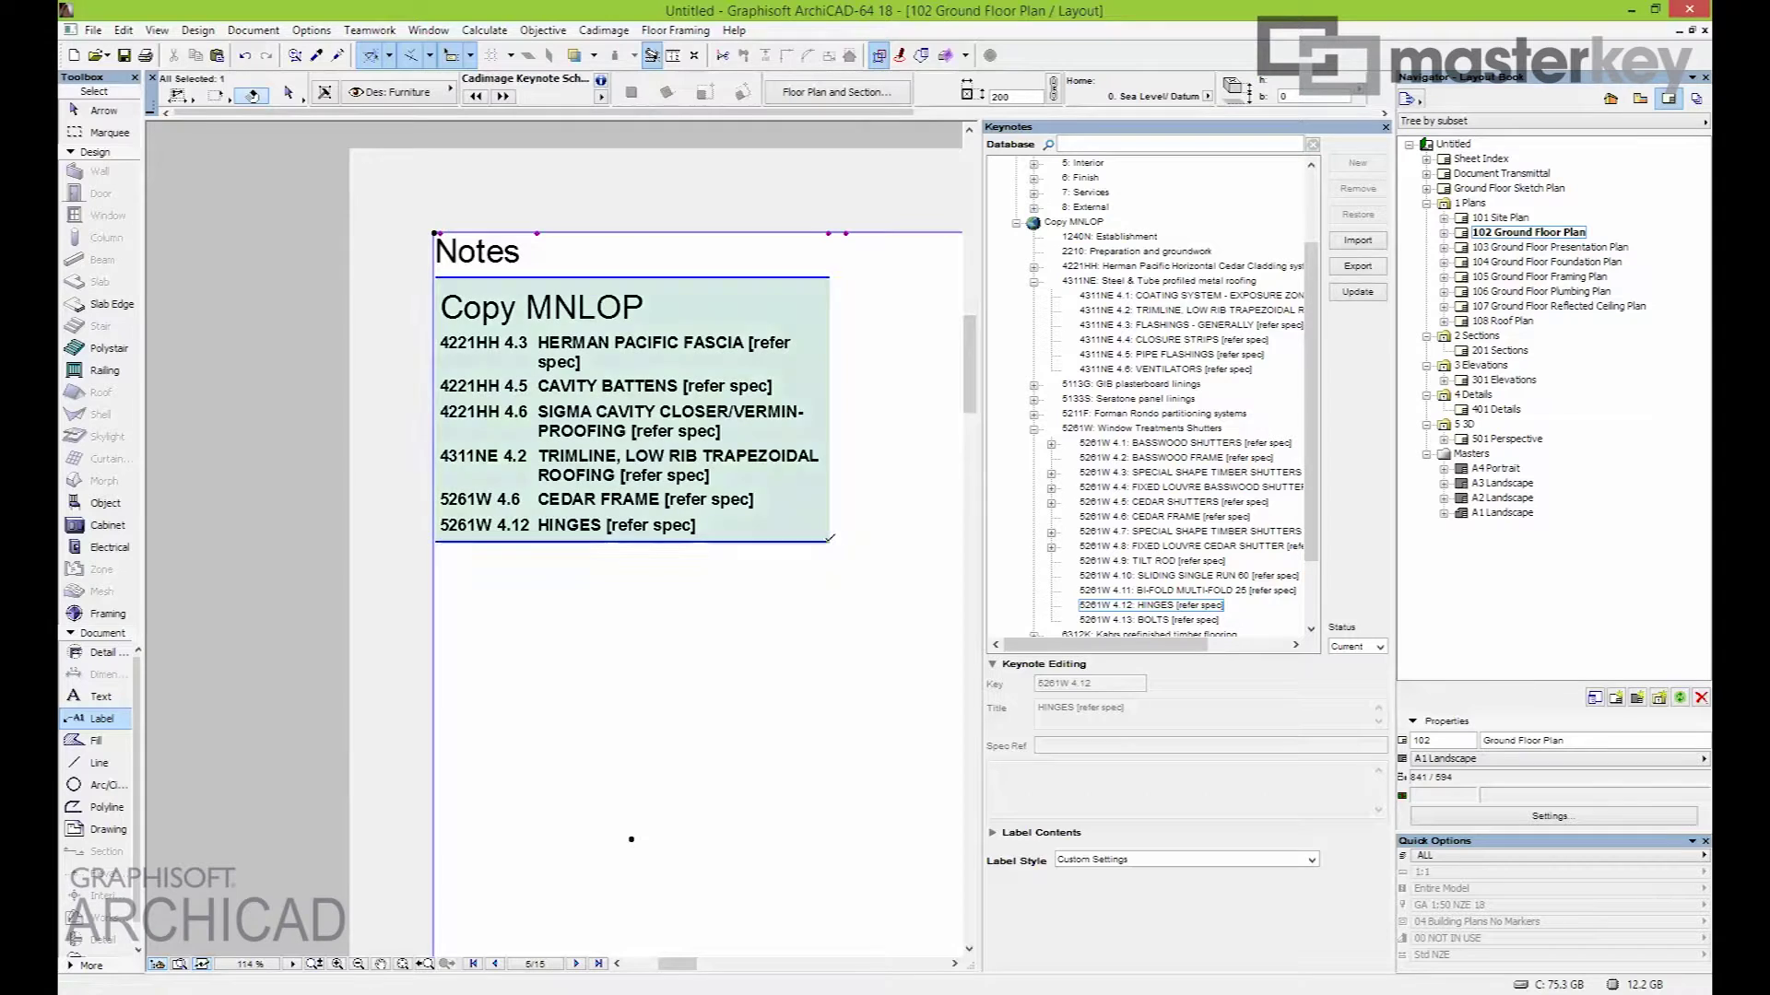
# Untick Title in the keynote schedule's settings, then undo to keep the titles
pyautogui.doubleClick(828, 536)
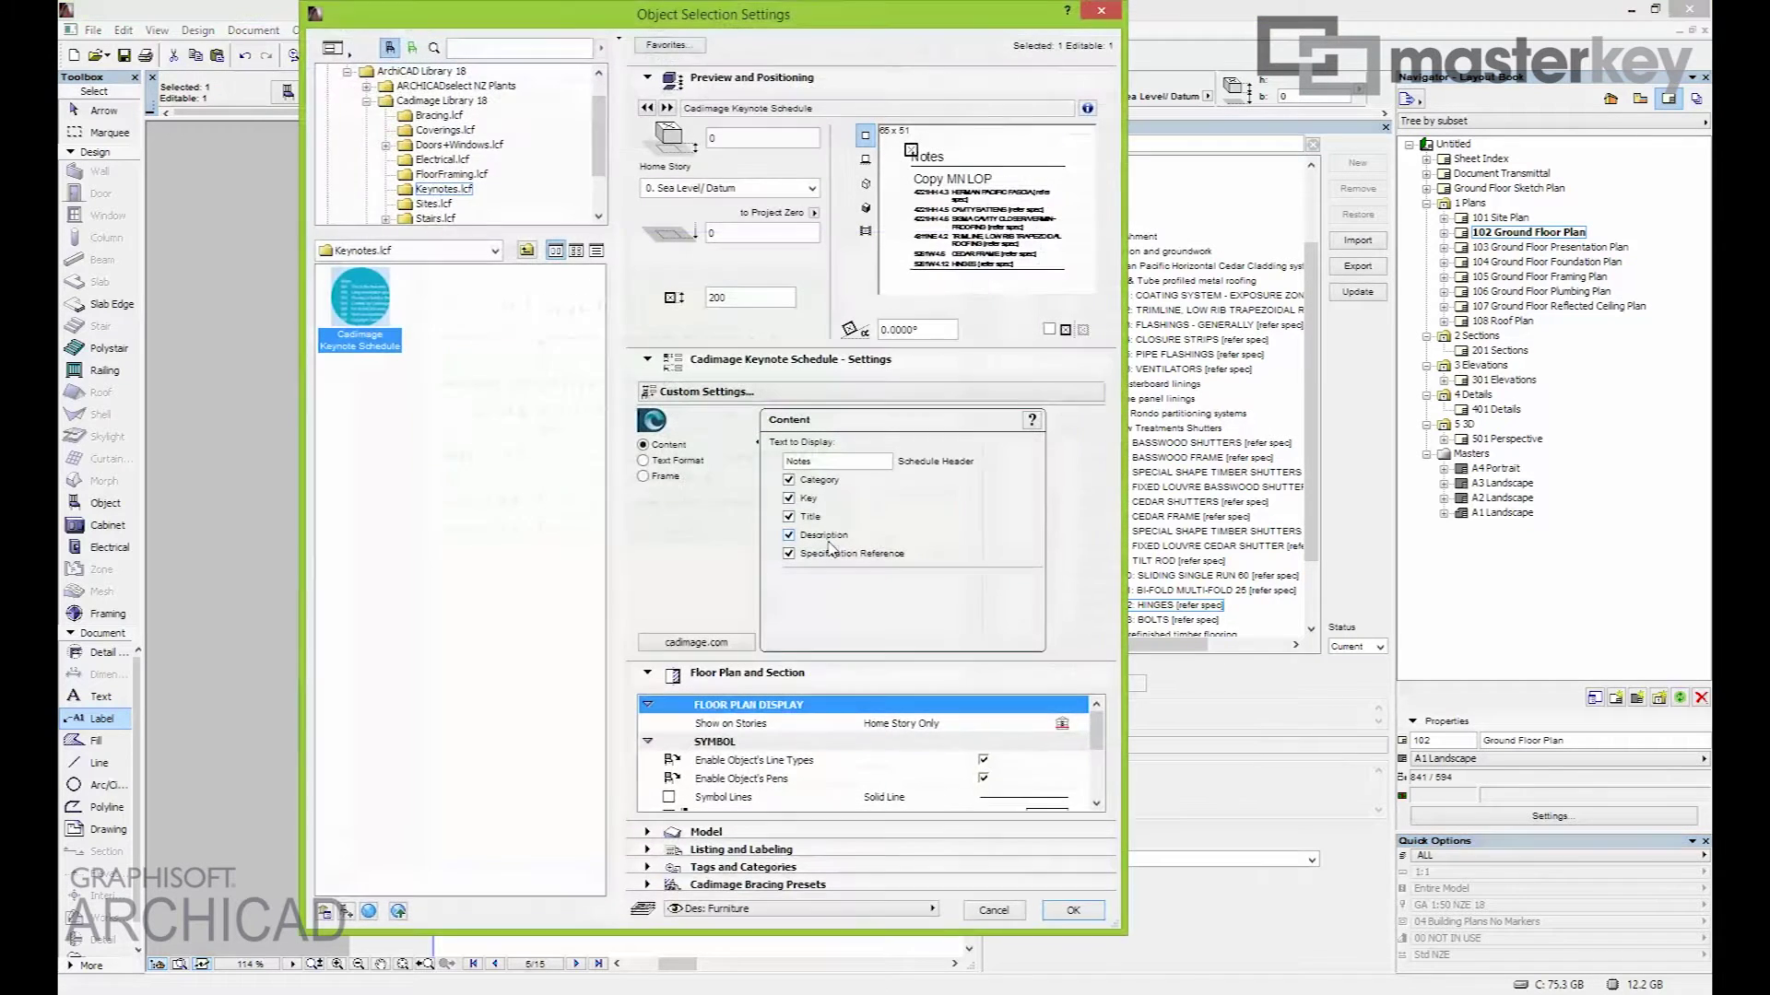
pyautogui.click(789, 517)
pyautogui.press('Return')
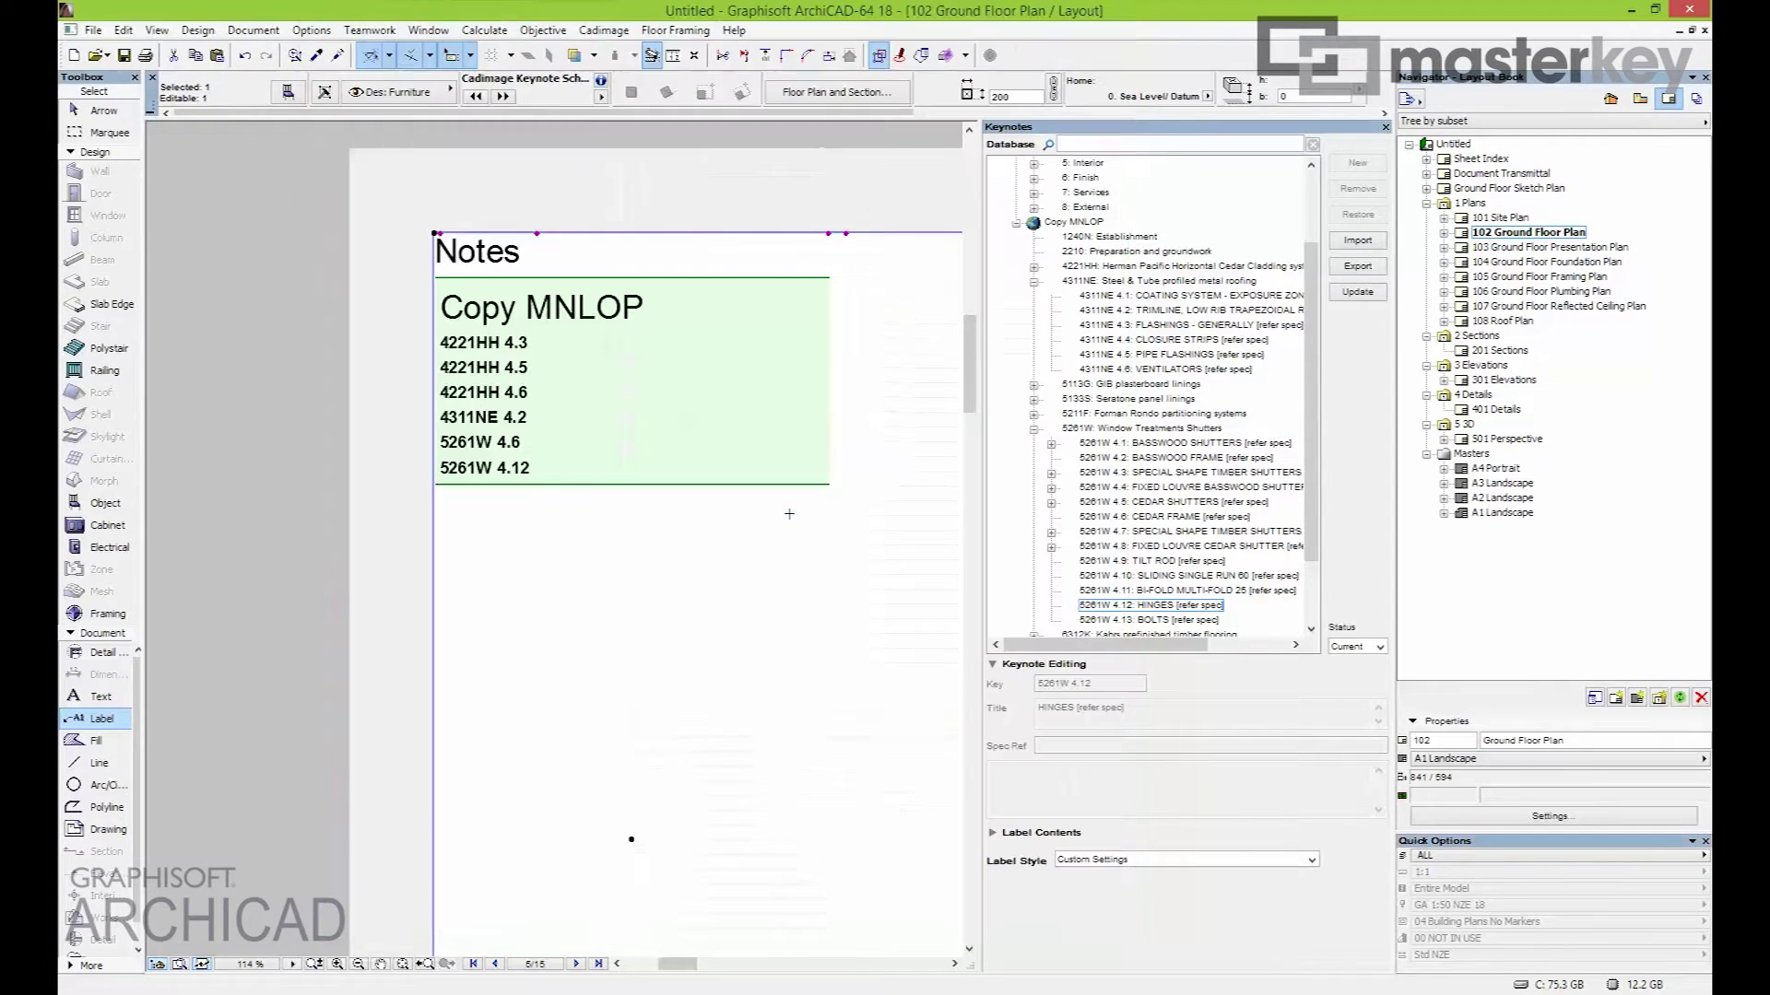
pyautogui.hotkey('ctrl', 'z')
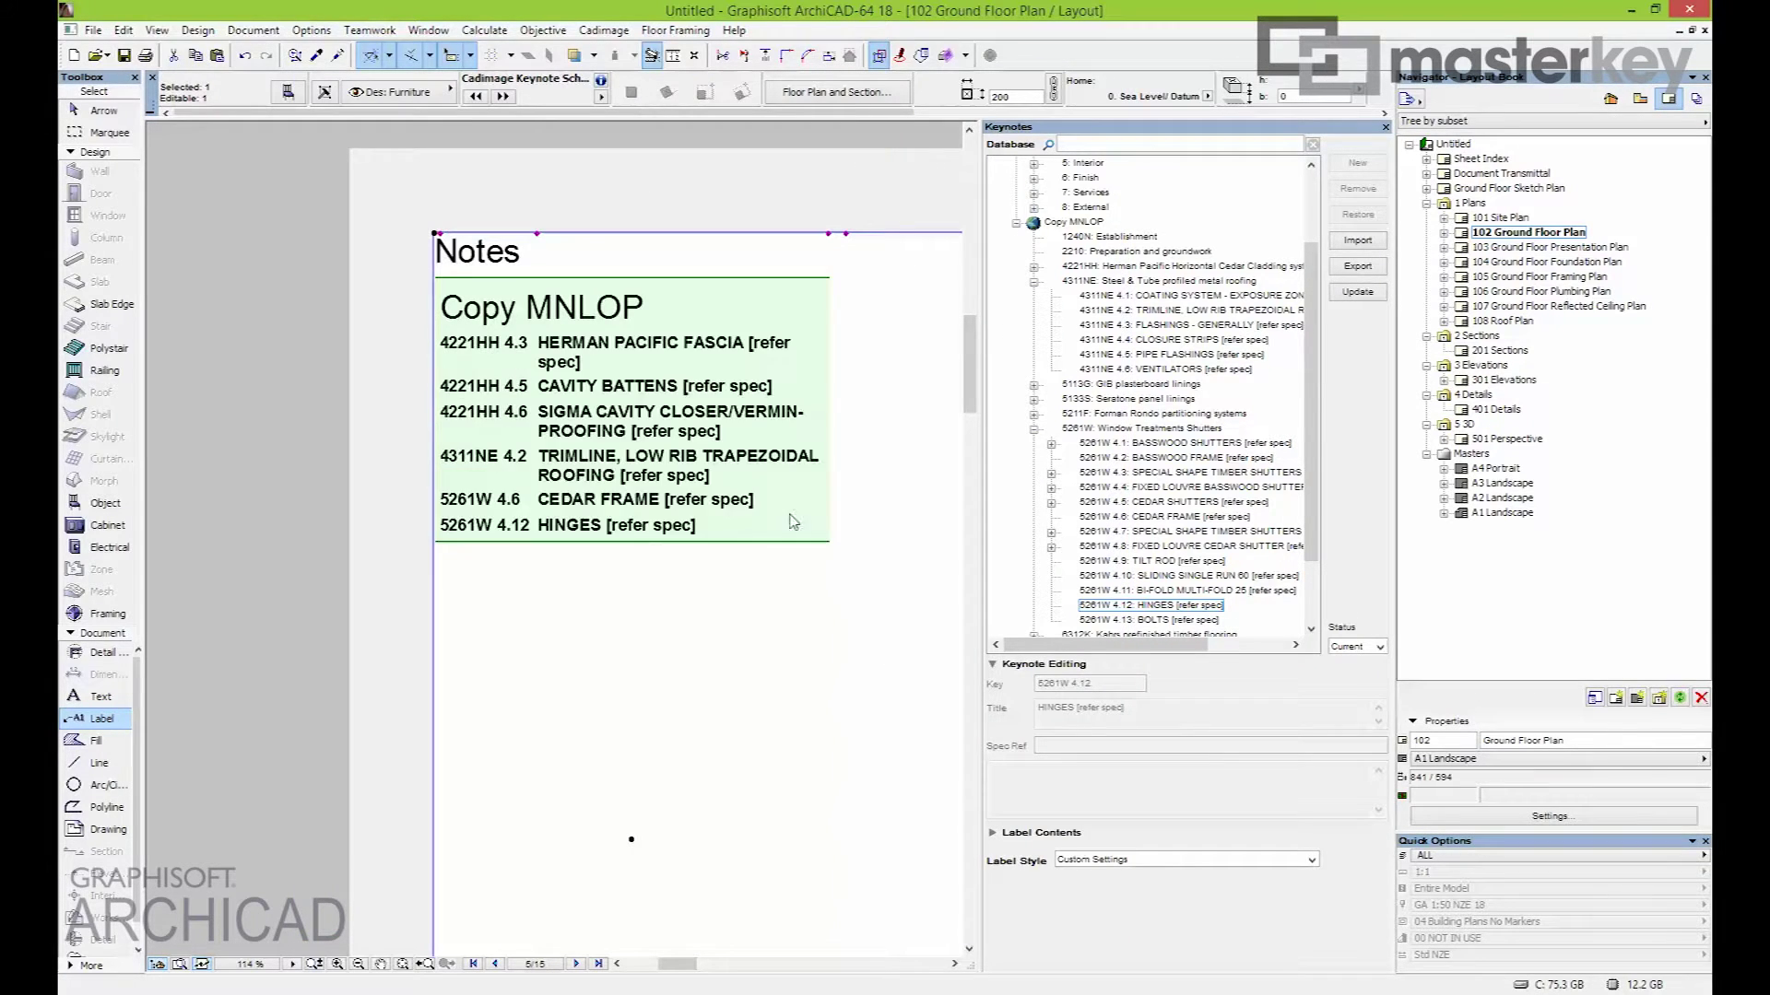
# Give the keynote schedule a rounded-rectangle frame in its Object Settings
pyautogui.doubleClick(791, 516)
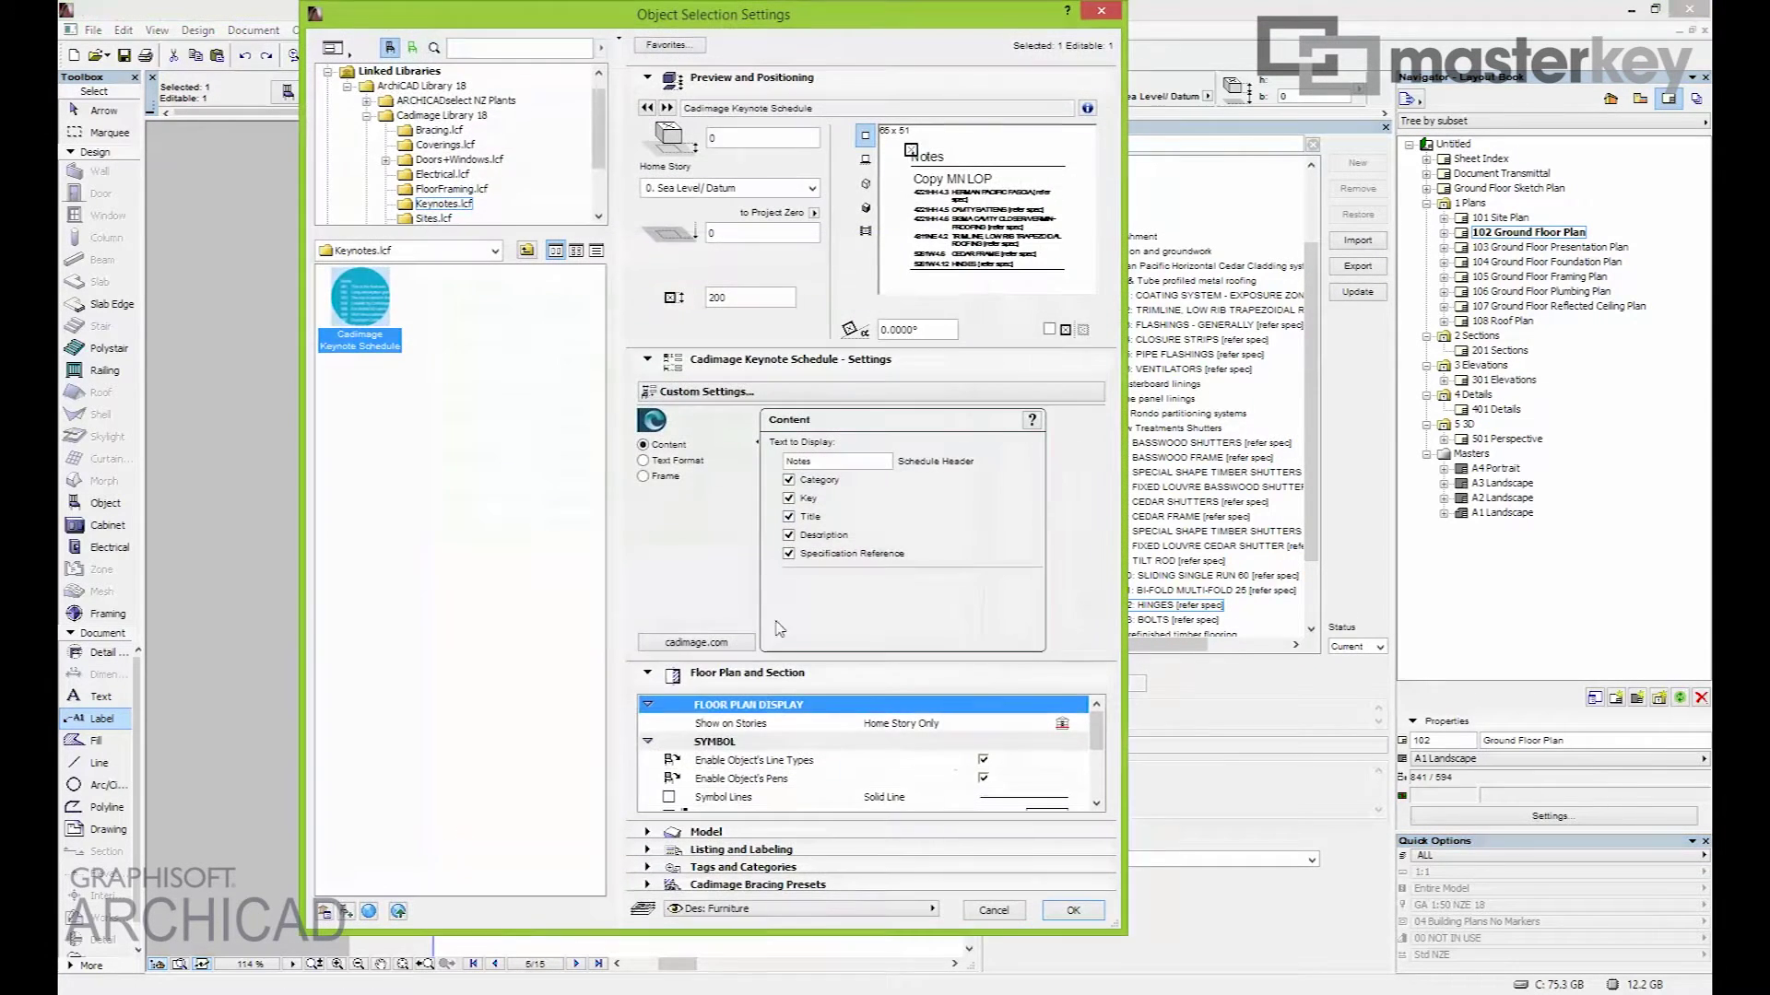
pyautogui.click(664, 476)
pyautogui.click(667, 461)
pyautogui.click(682, 492)
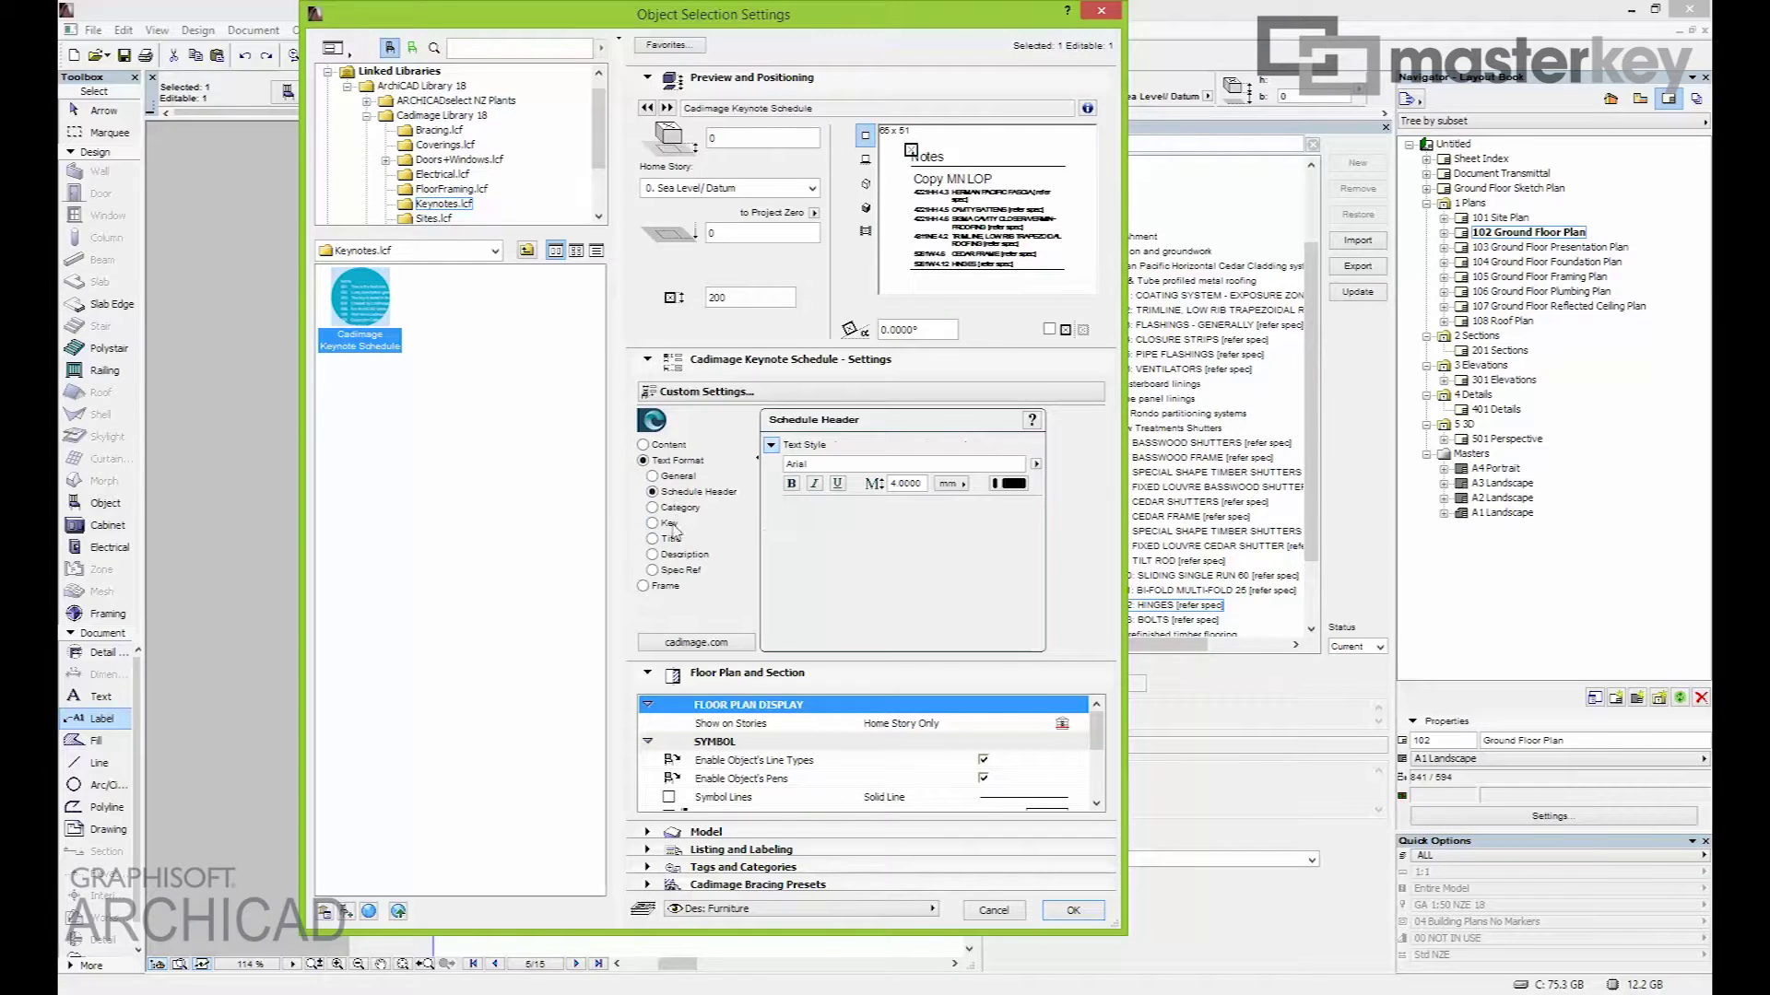
pyautogui.click(643, 587)
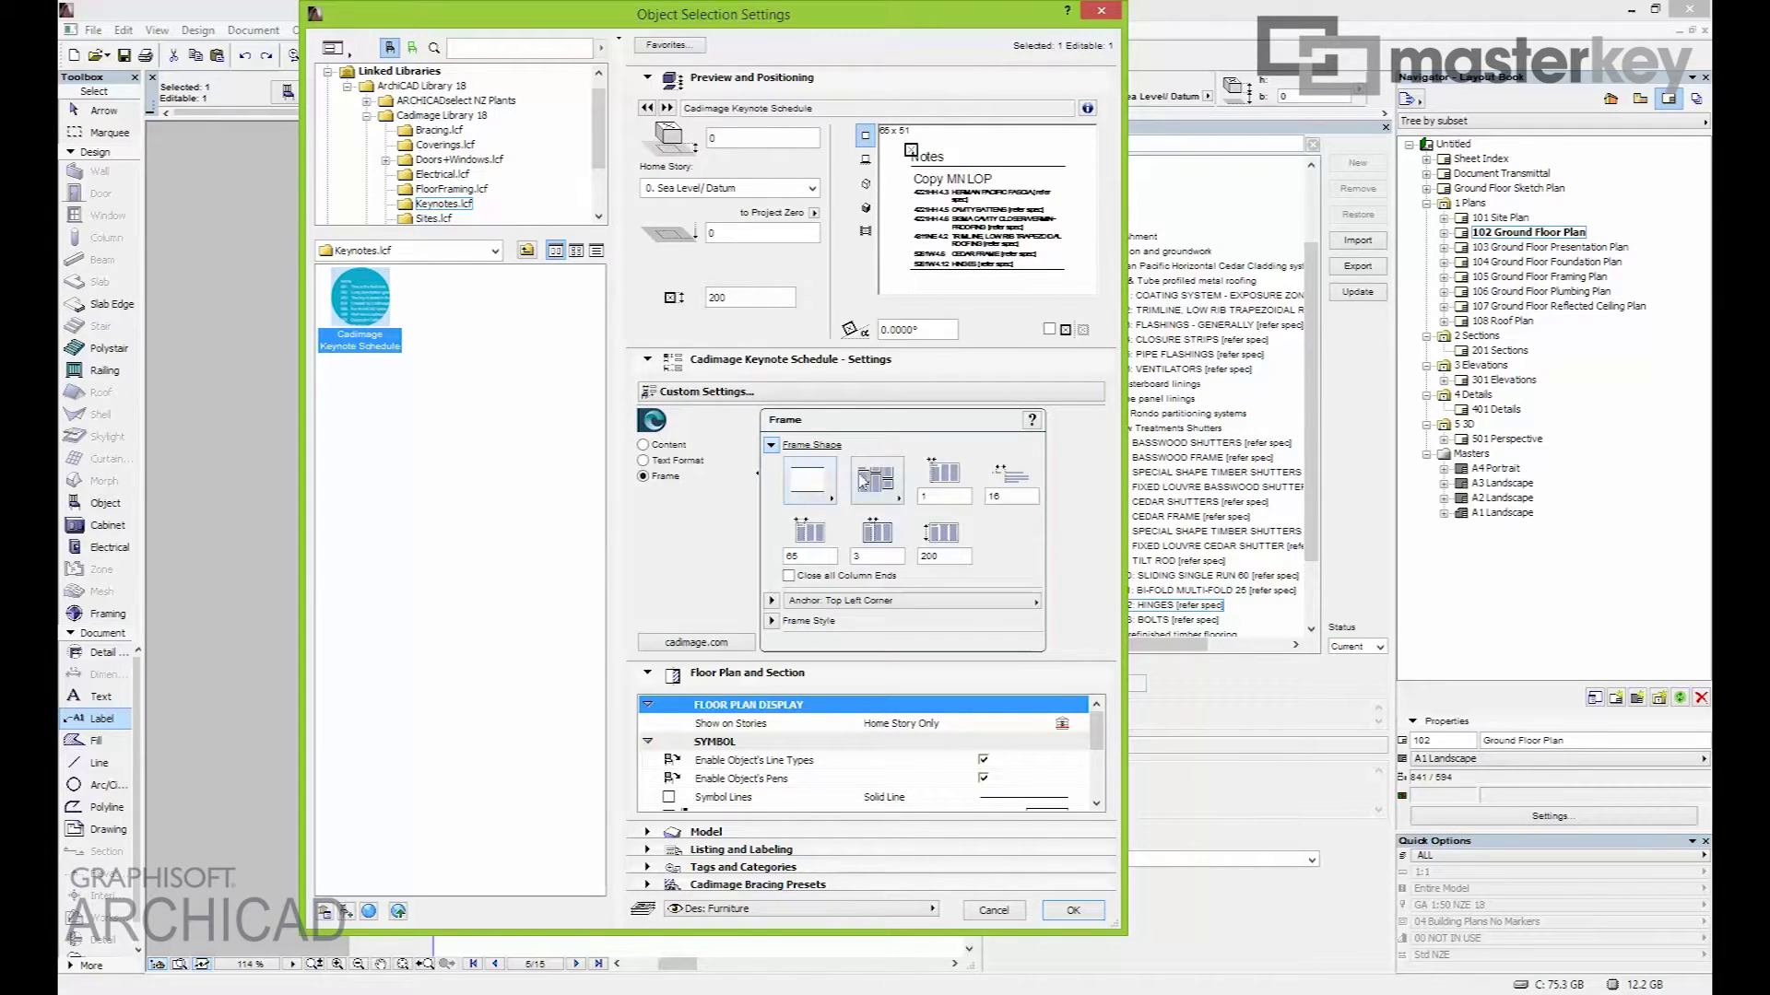
pyautogui.click(830, 492)
pyautogui.click(912, 634)
pyautogui.click(1069, 912)
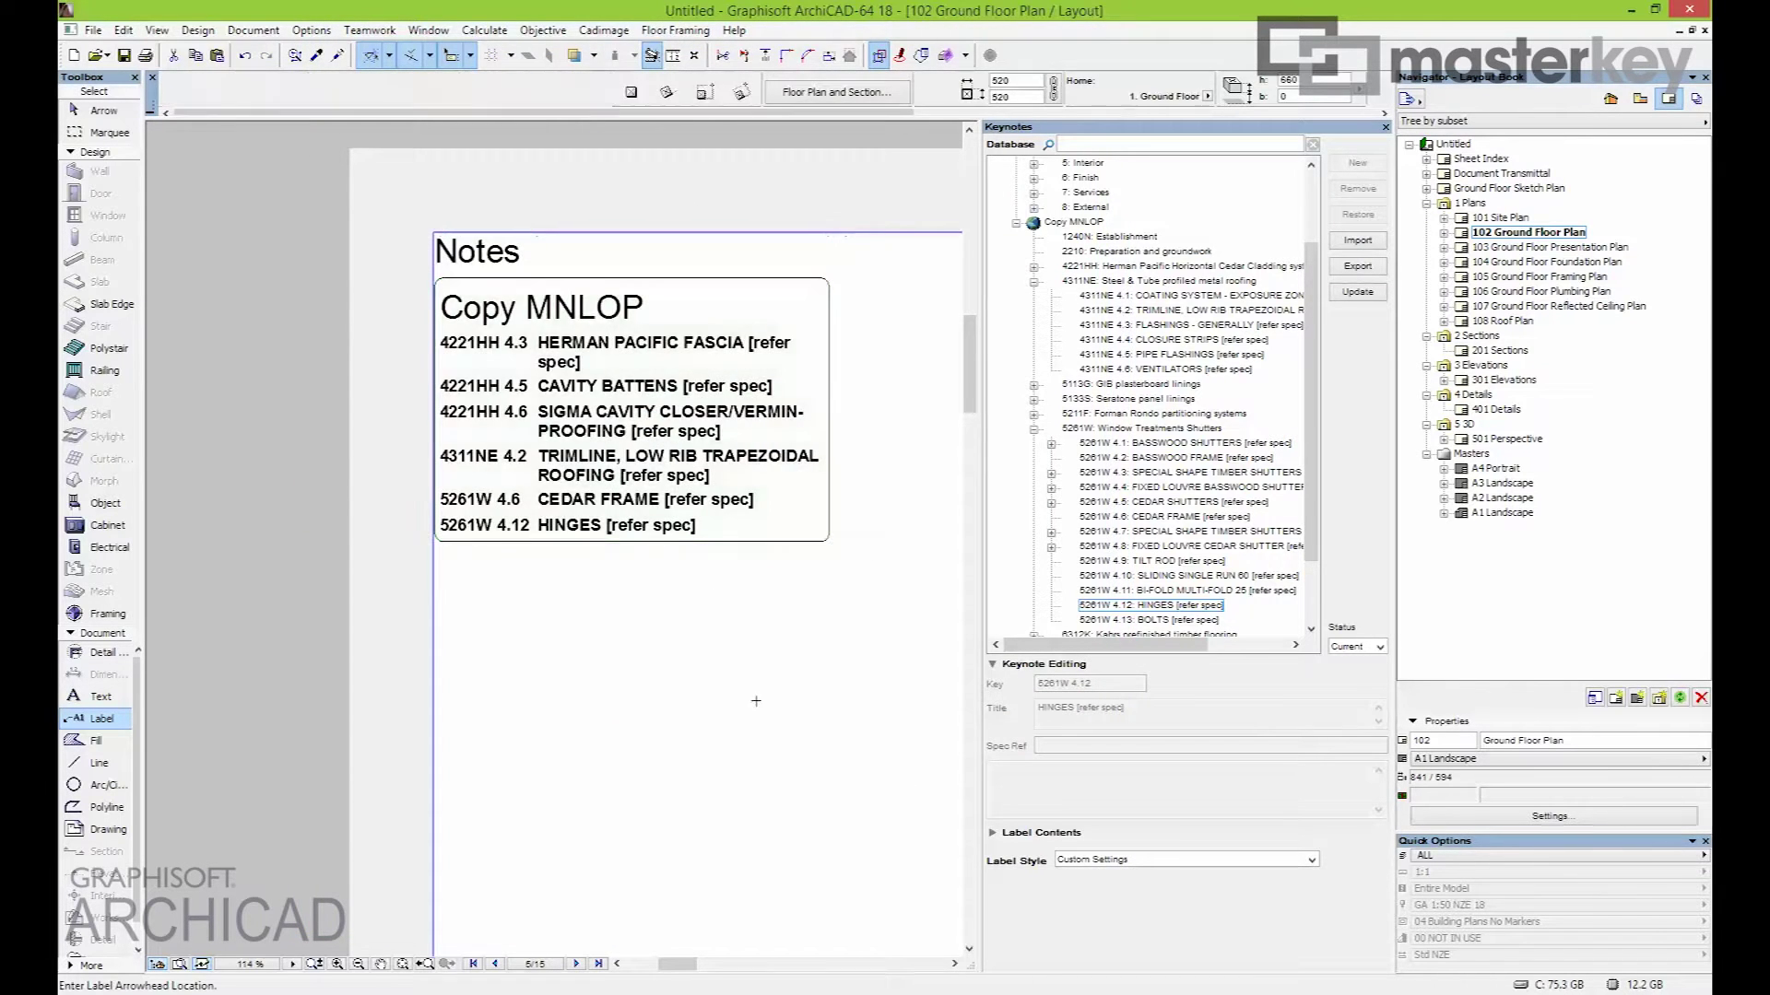
pyautogui.scroll(-4, 756, 700)
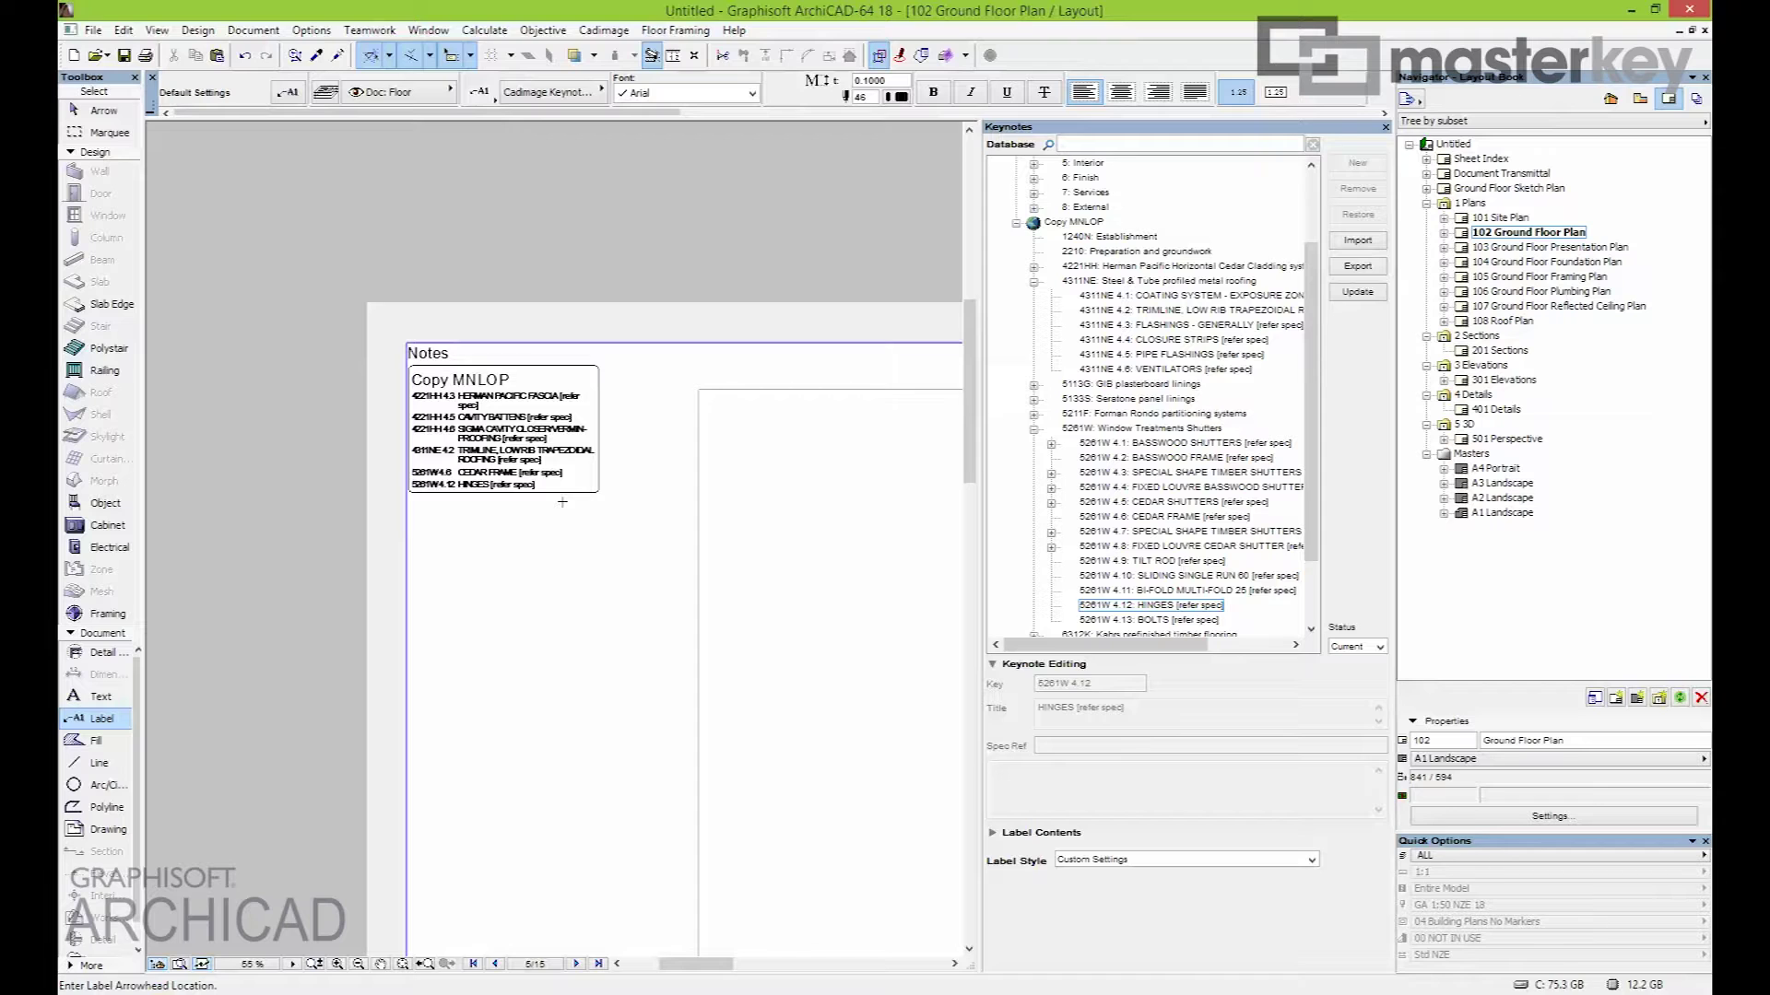
# Select the Copy MNLOP keynote database in the Keynotes tree and switch to Google Chrome
pyautogui.scroll(3, 562, 502)
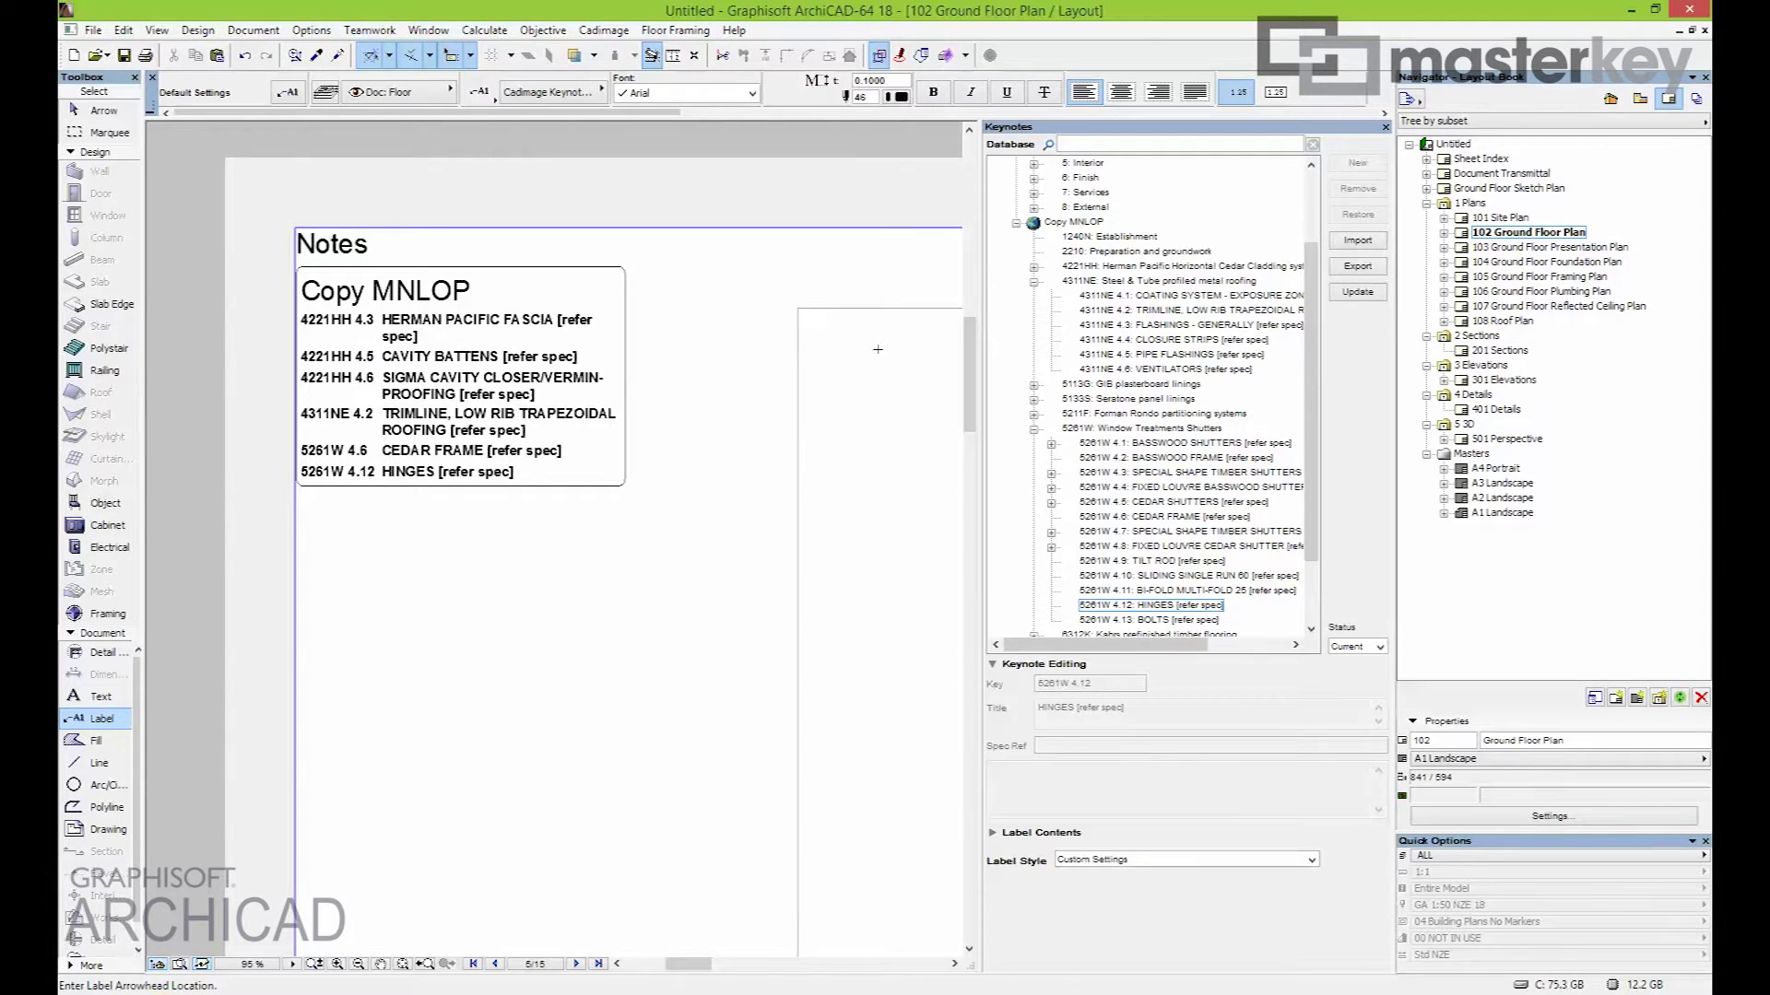
pyautogui.scroll(3, 1309, 267)
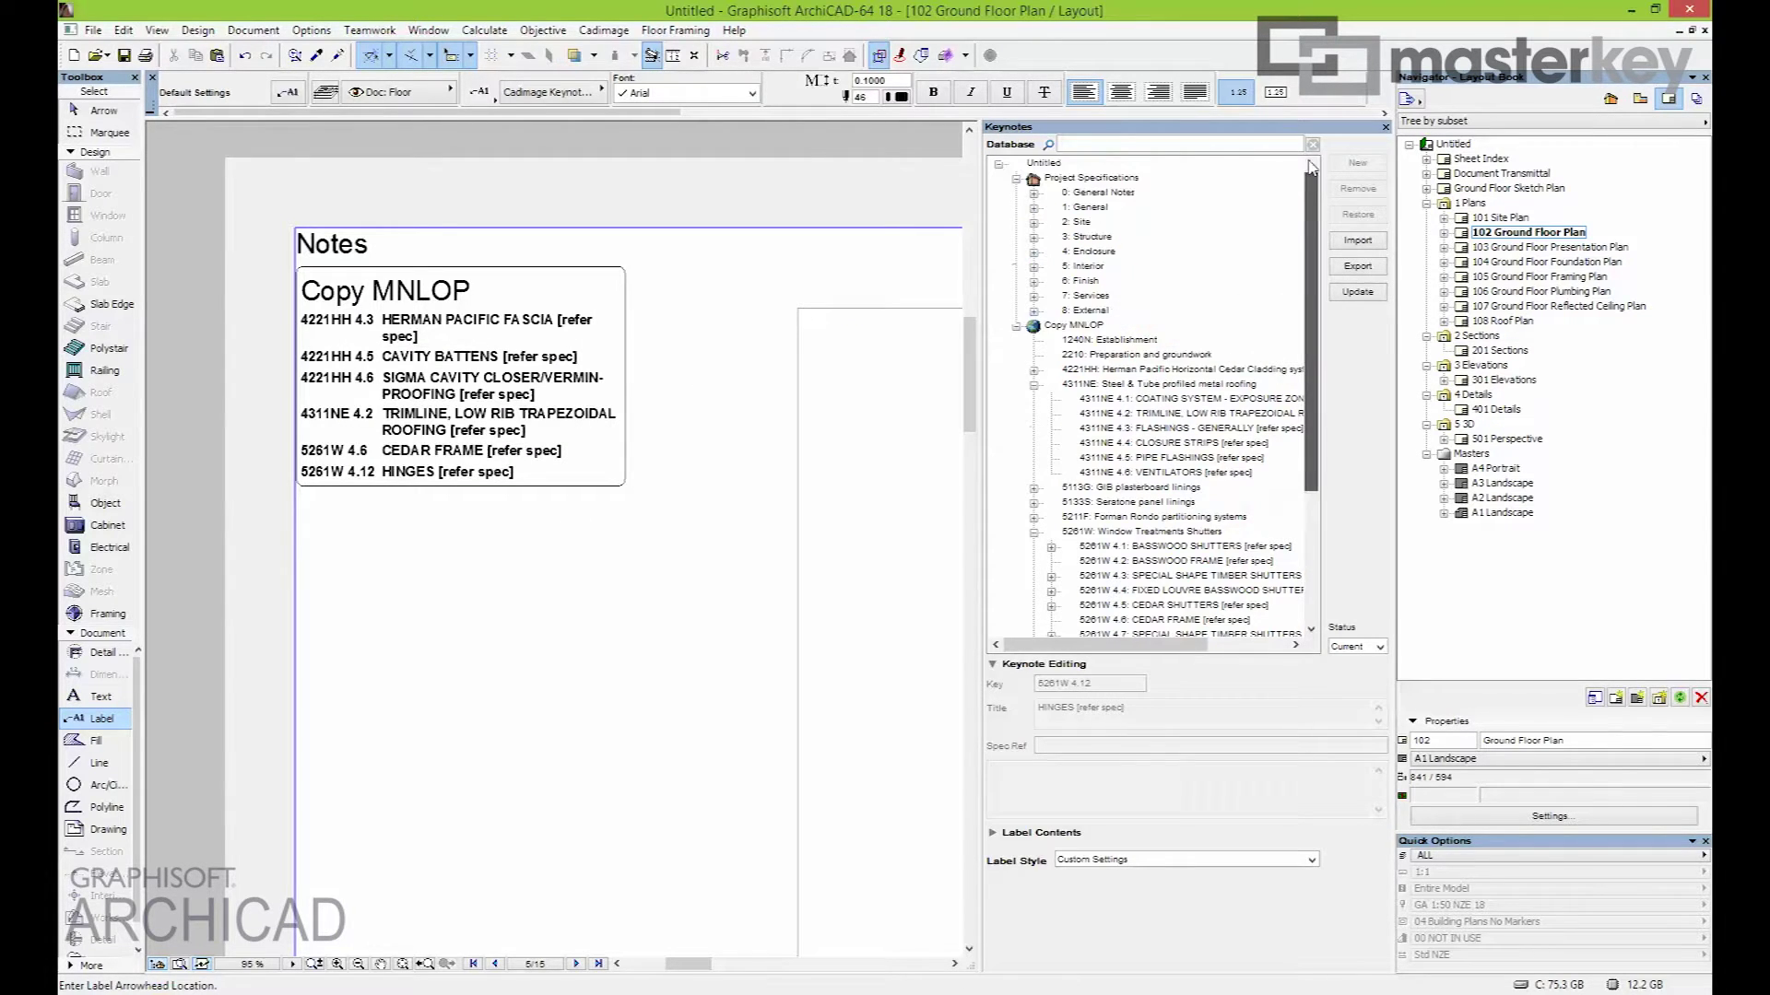
pyautogui.click(1097, 177)
pyautogui.click(1062, 328)
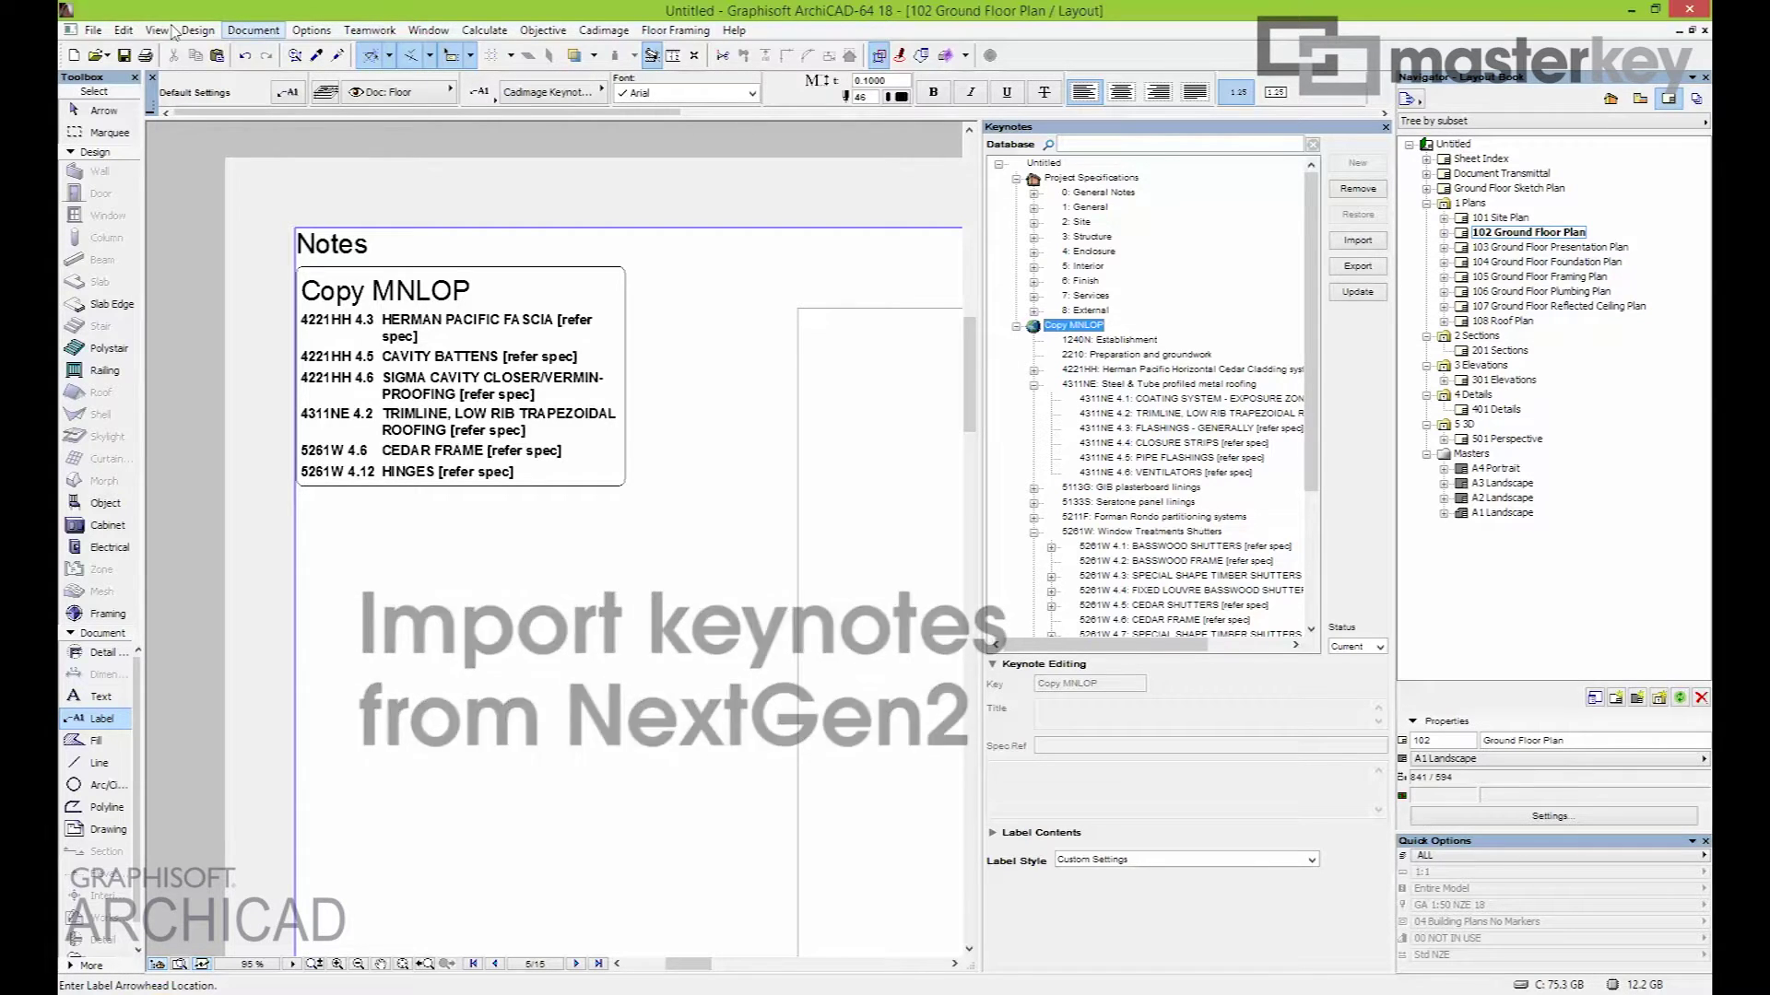
pyautogui.hotkey('alt', 'Tab')
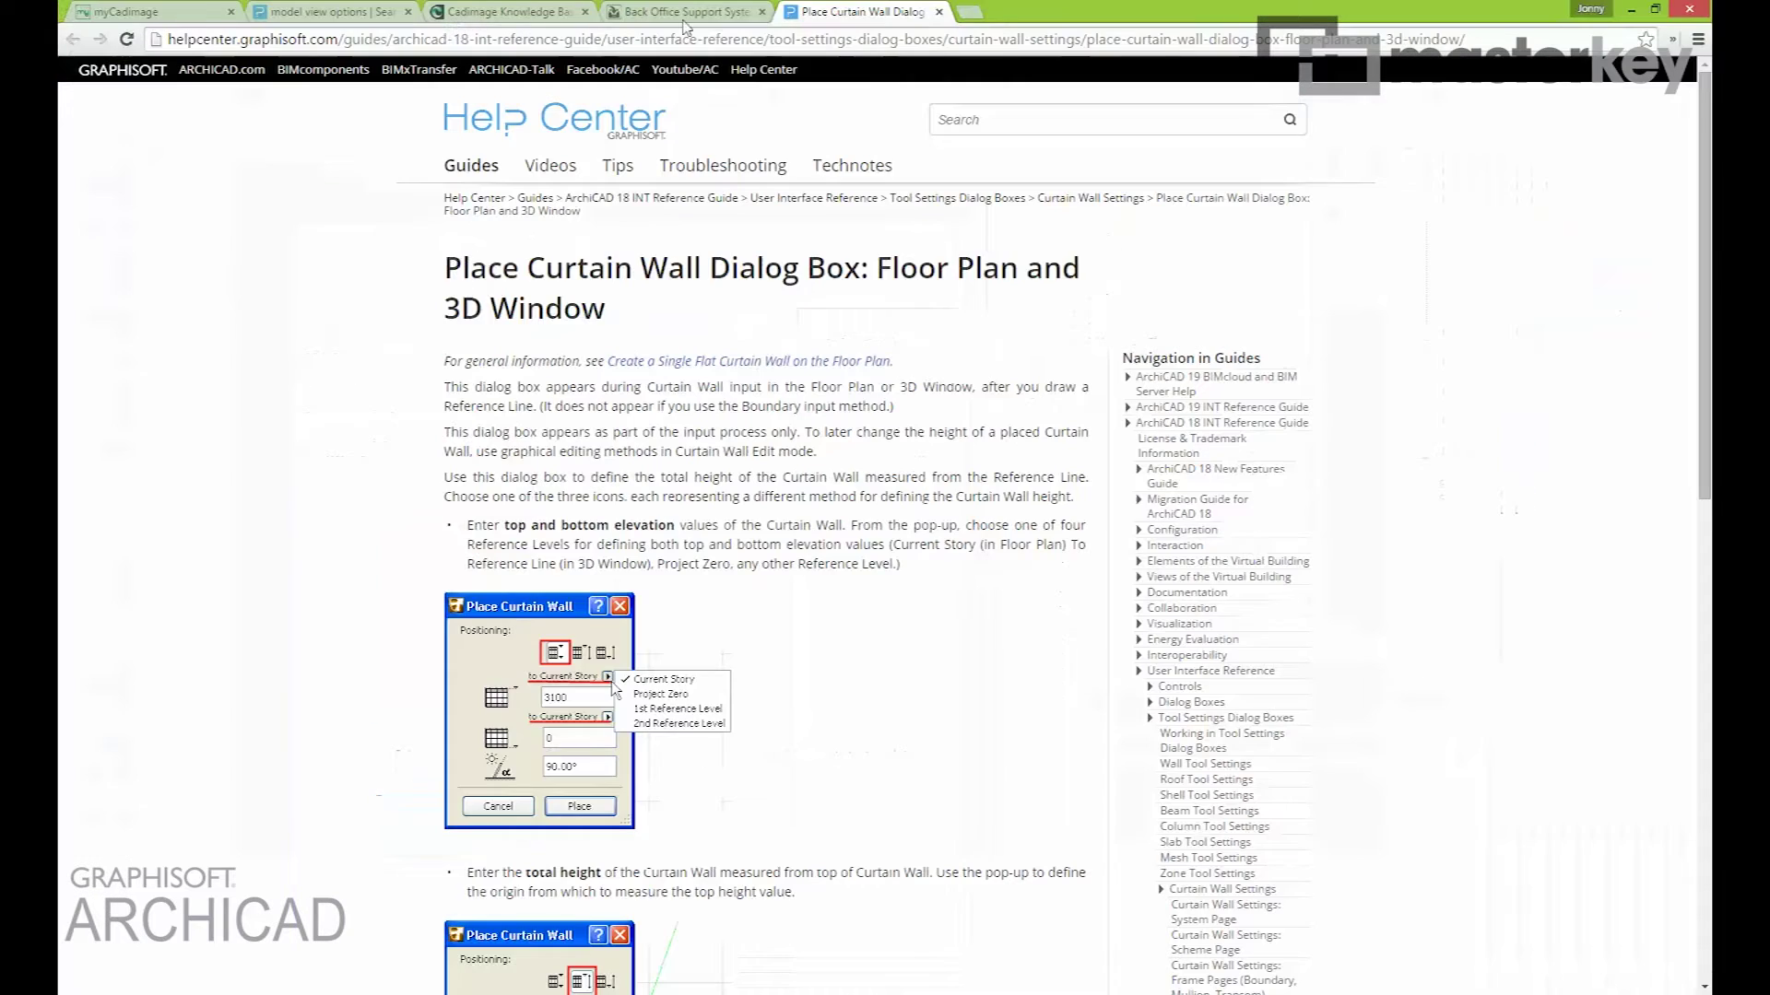
# Go to the Masterspec website in a new tab and sign in to Masterspec Online
pyautogui.click(974, 11)
pyautogui.write('master')
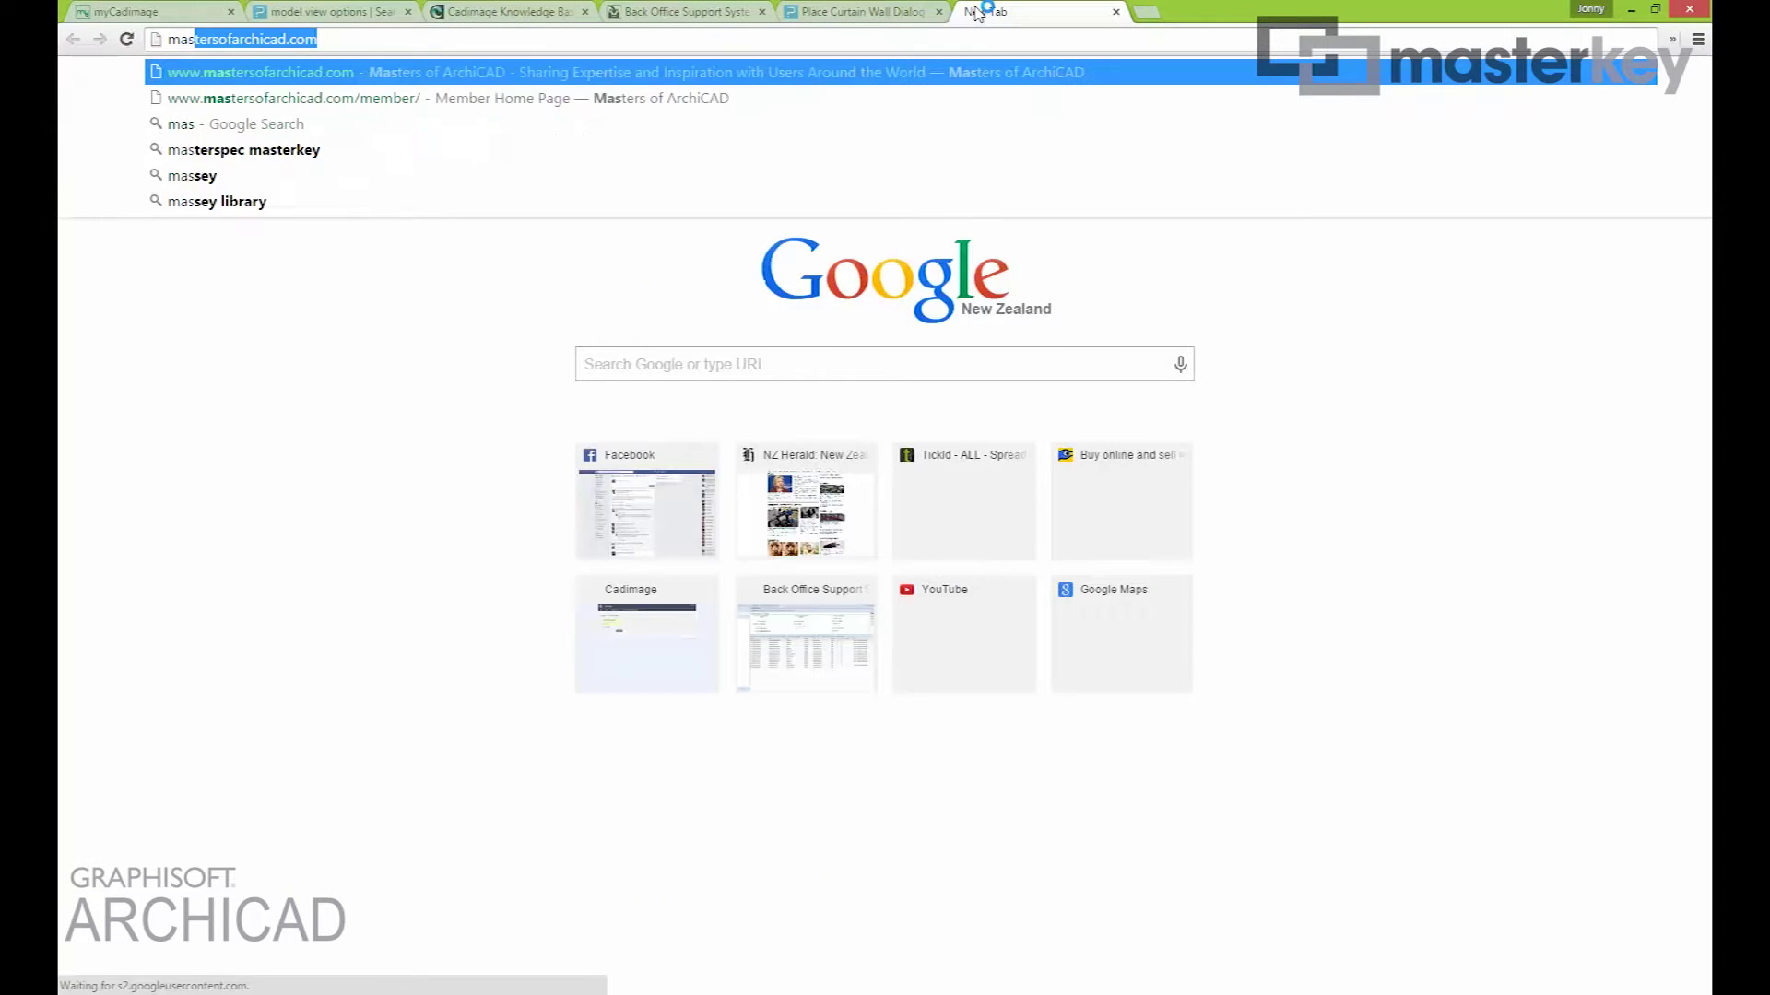
pyautogui.write('spe')
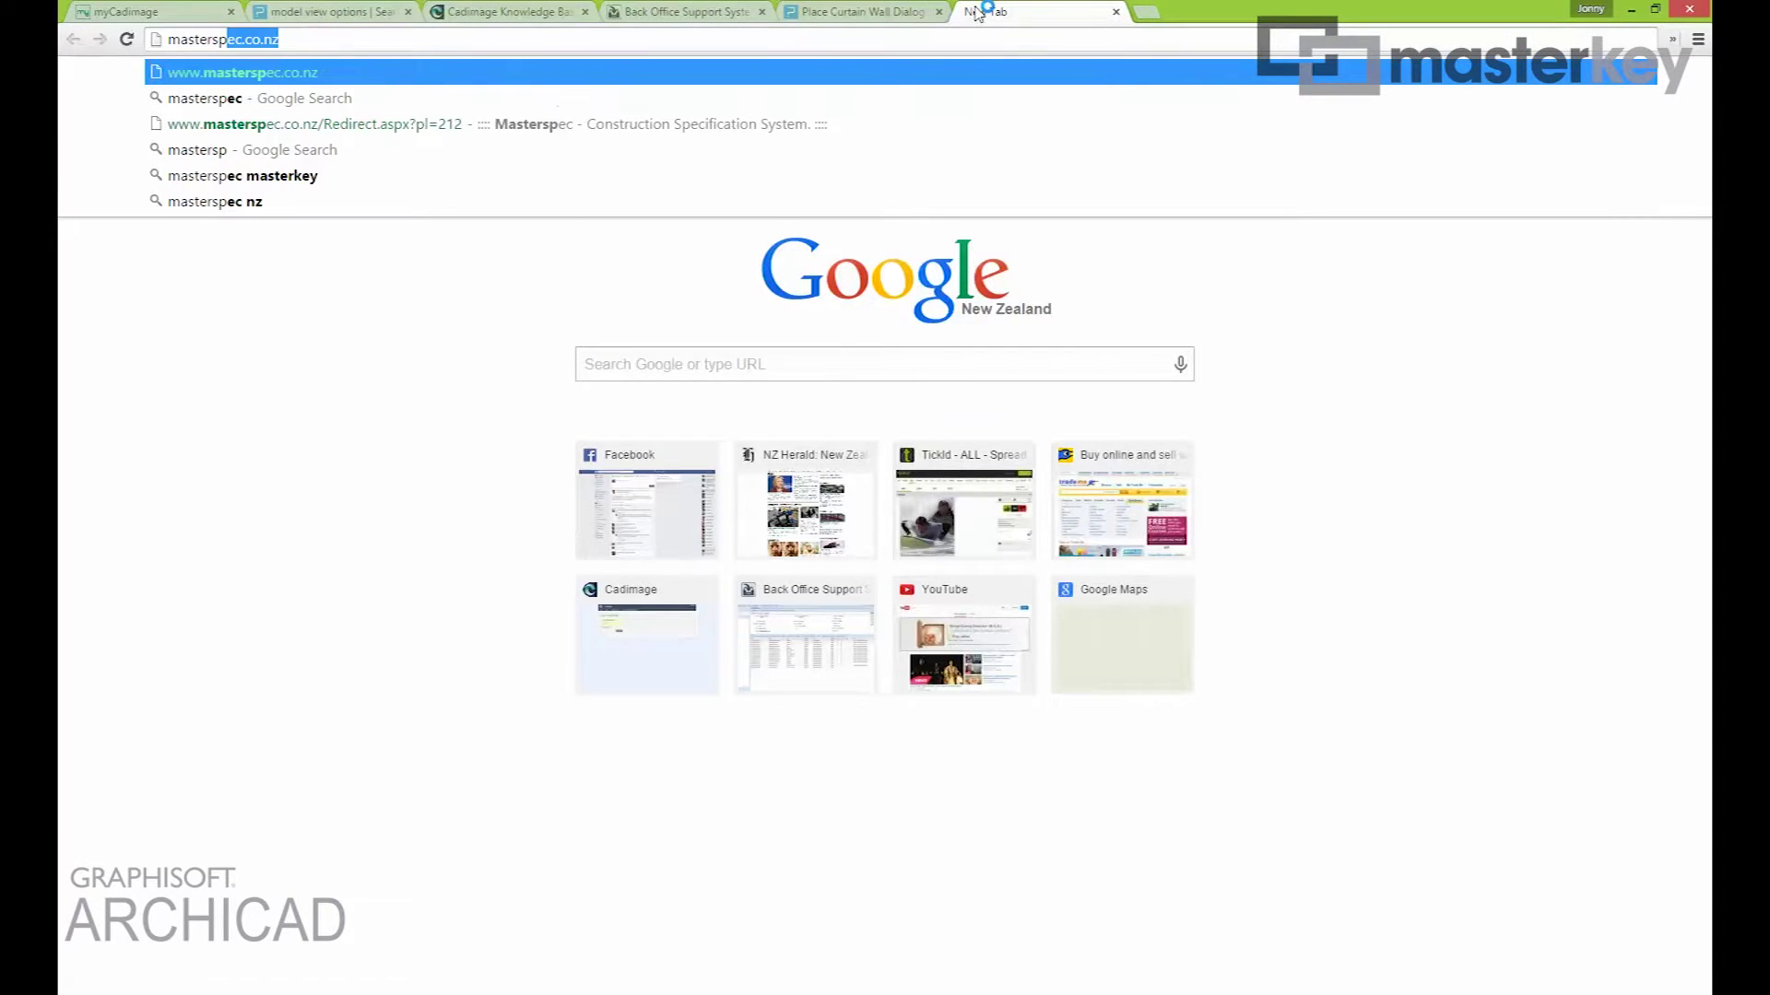
pyautogui.press('Return')
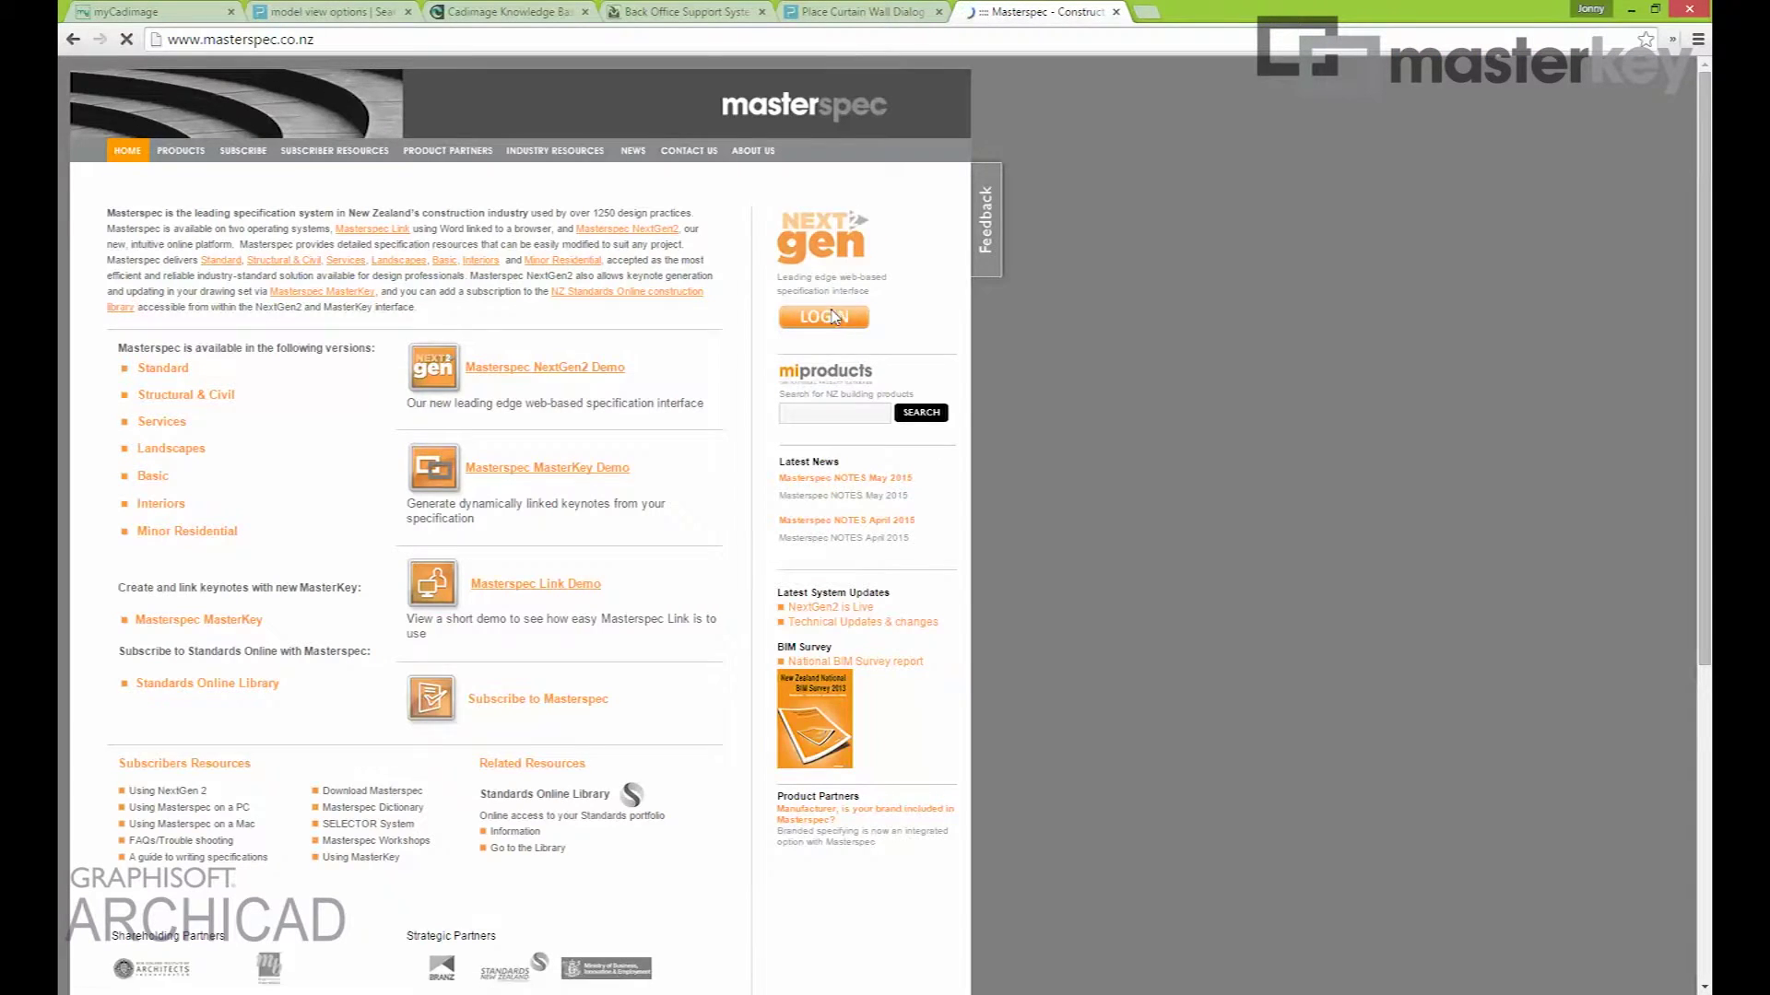
pyautogui.click(830, 318)
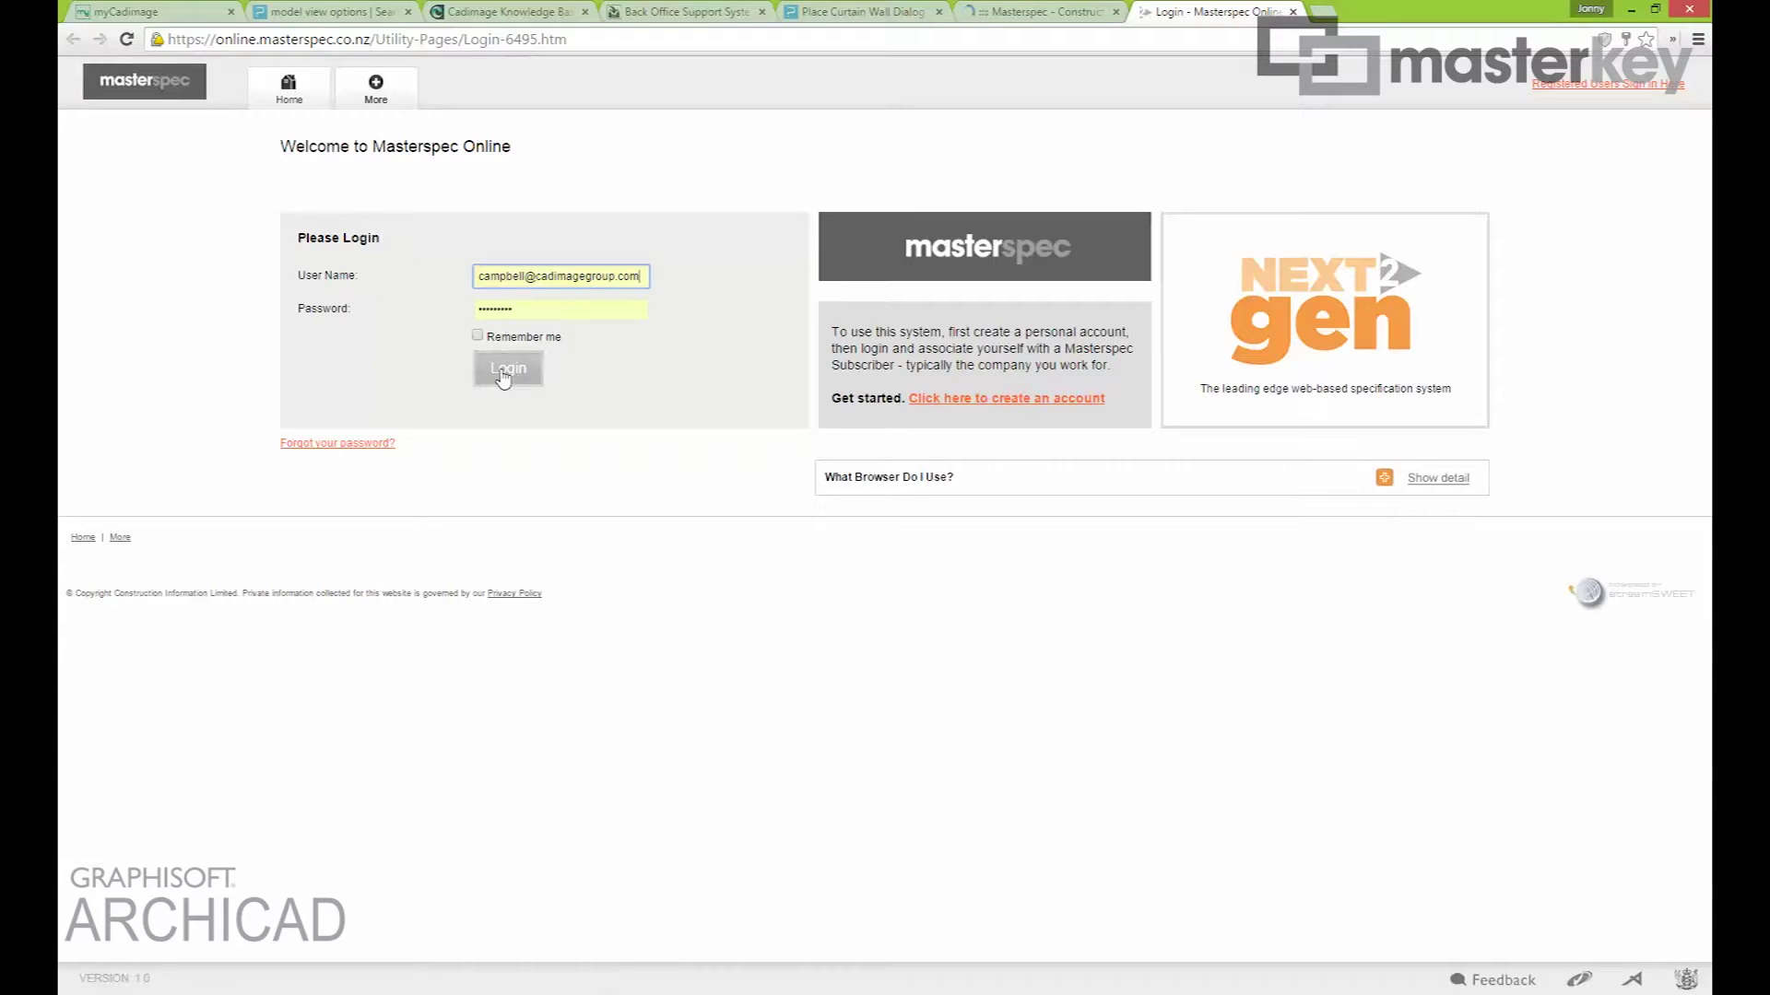
pyautogui.click(517, 384)
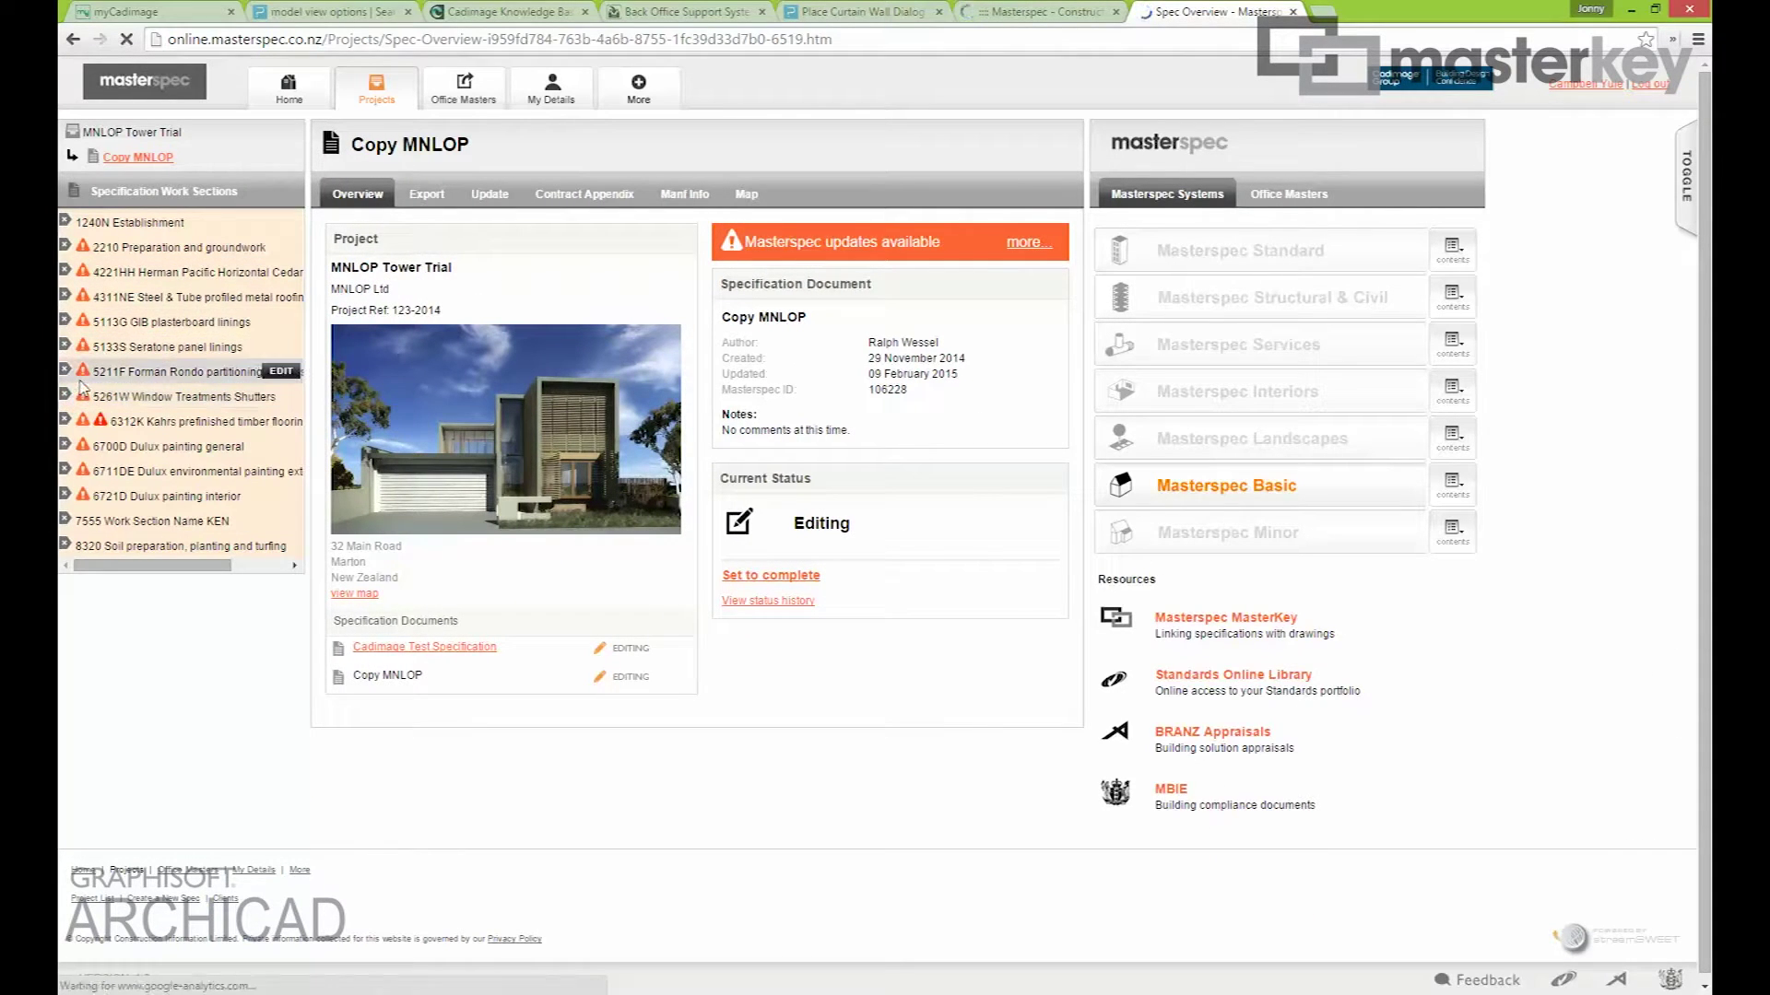
# Start adding 3820 Carpentry from Masterspec Basic > 3 Structure > Timber
pyautogui.click(1276, 488)
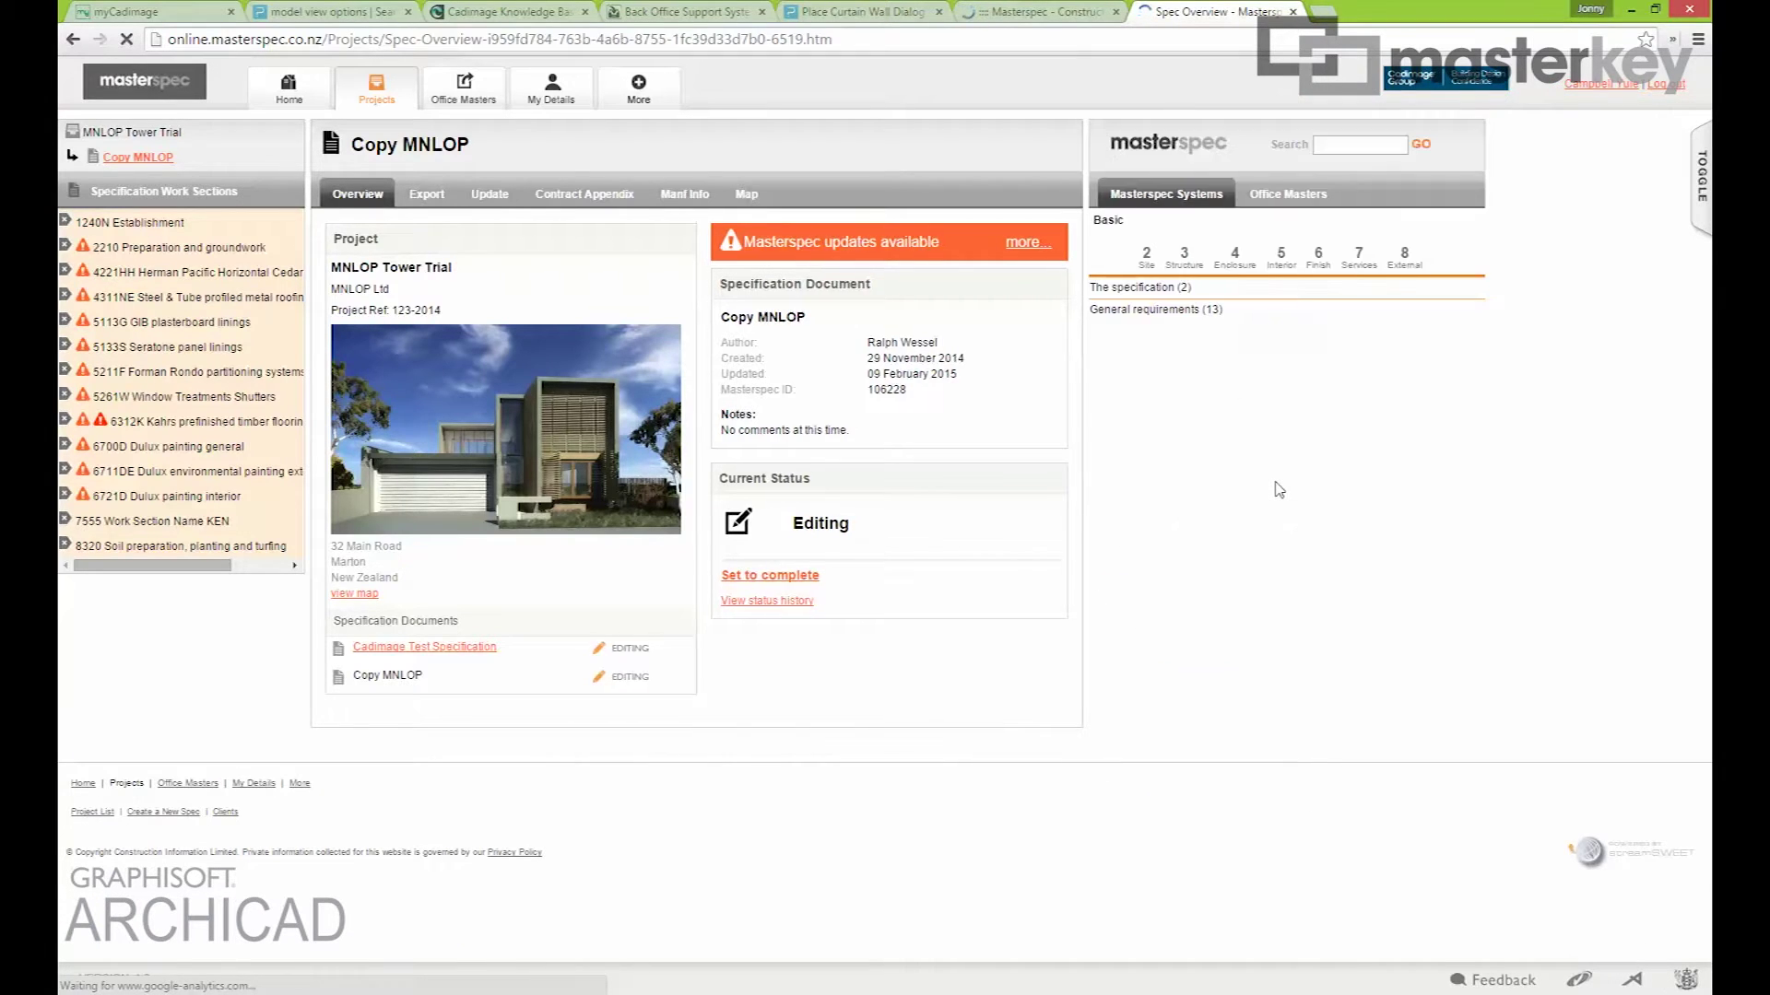
pyautogui.click(1194, 265)
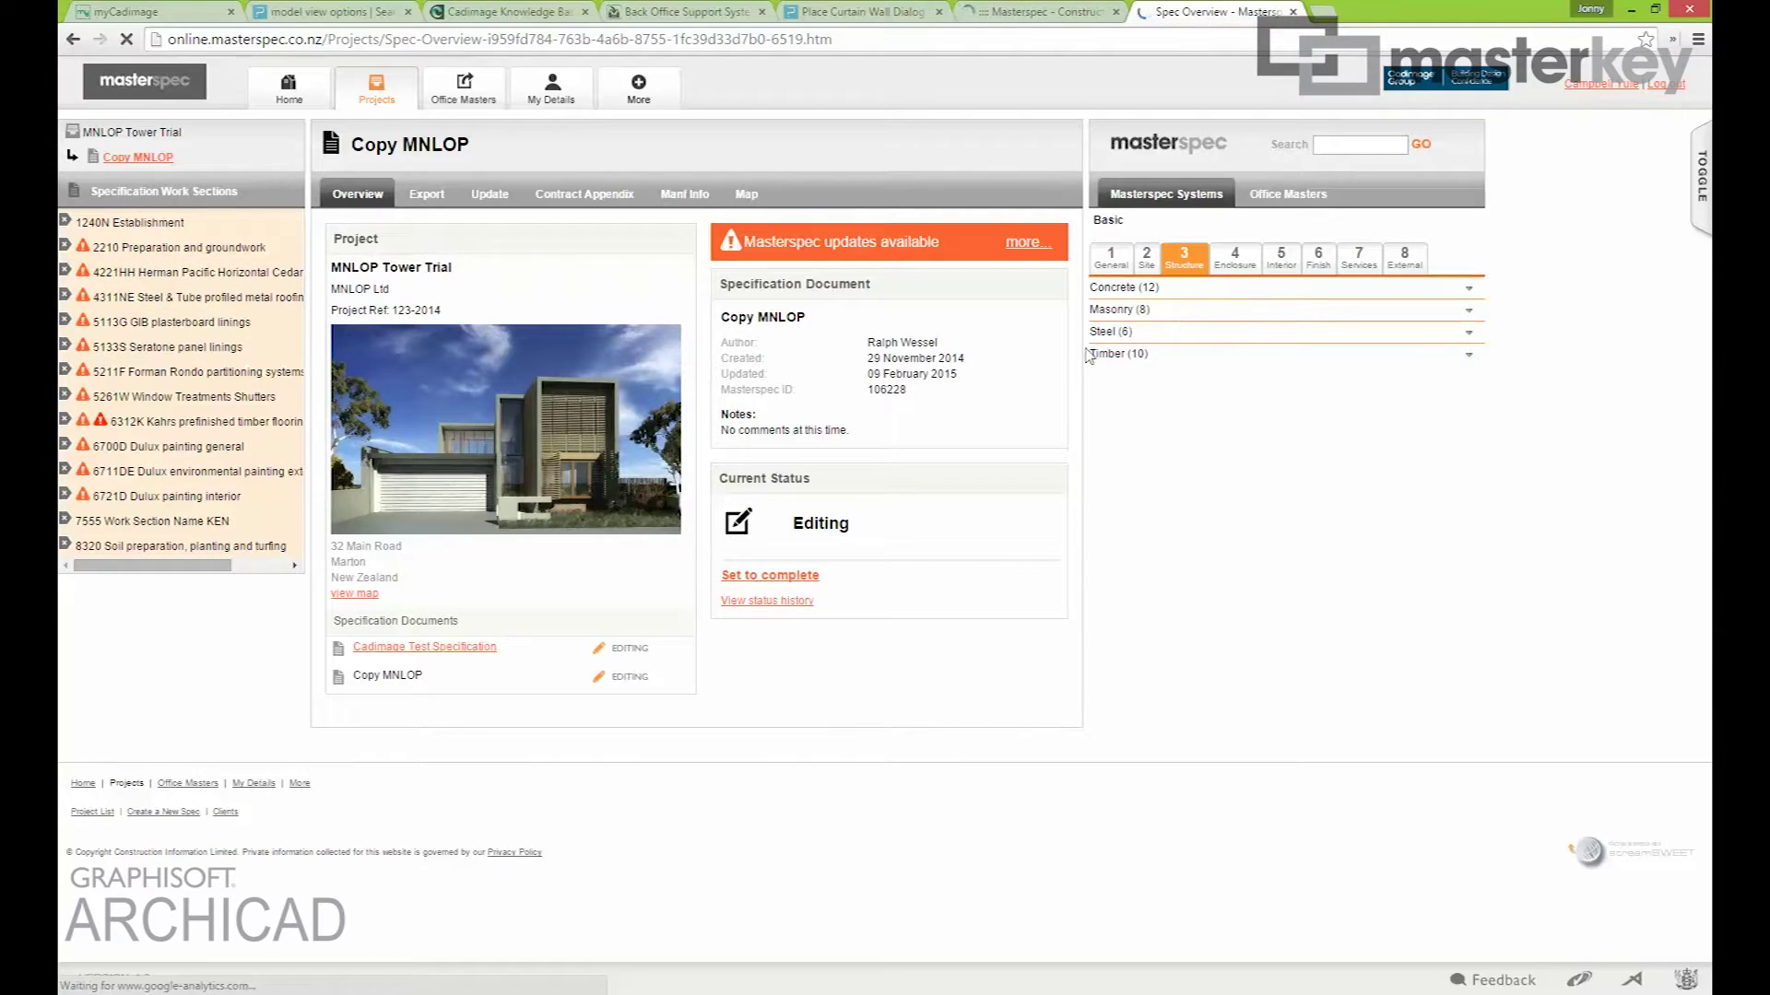
pyautogui.click(1125, 355)
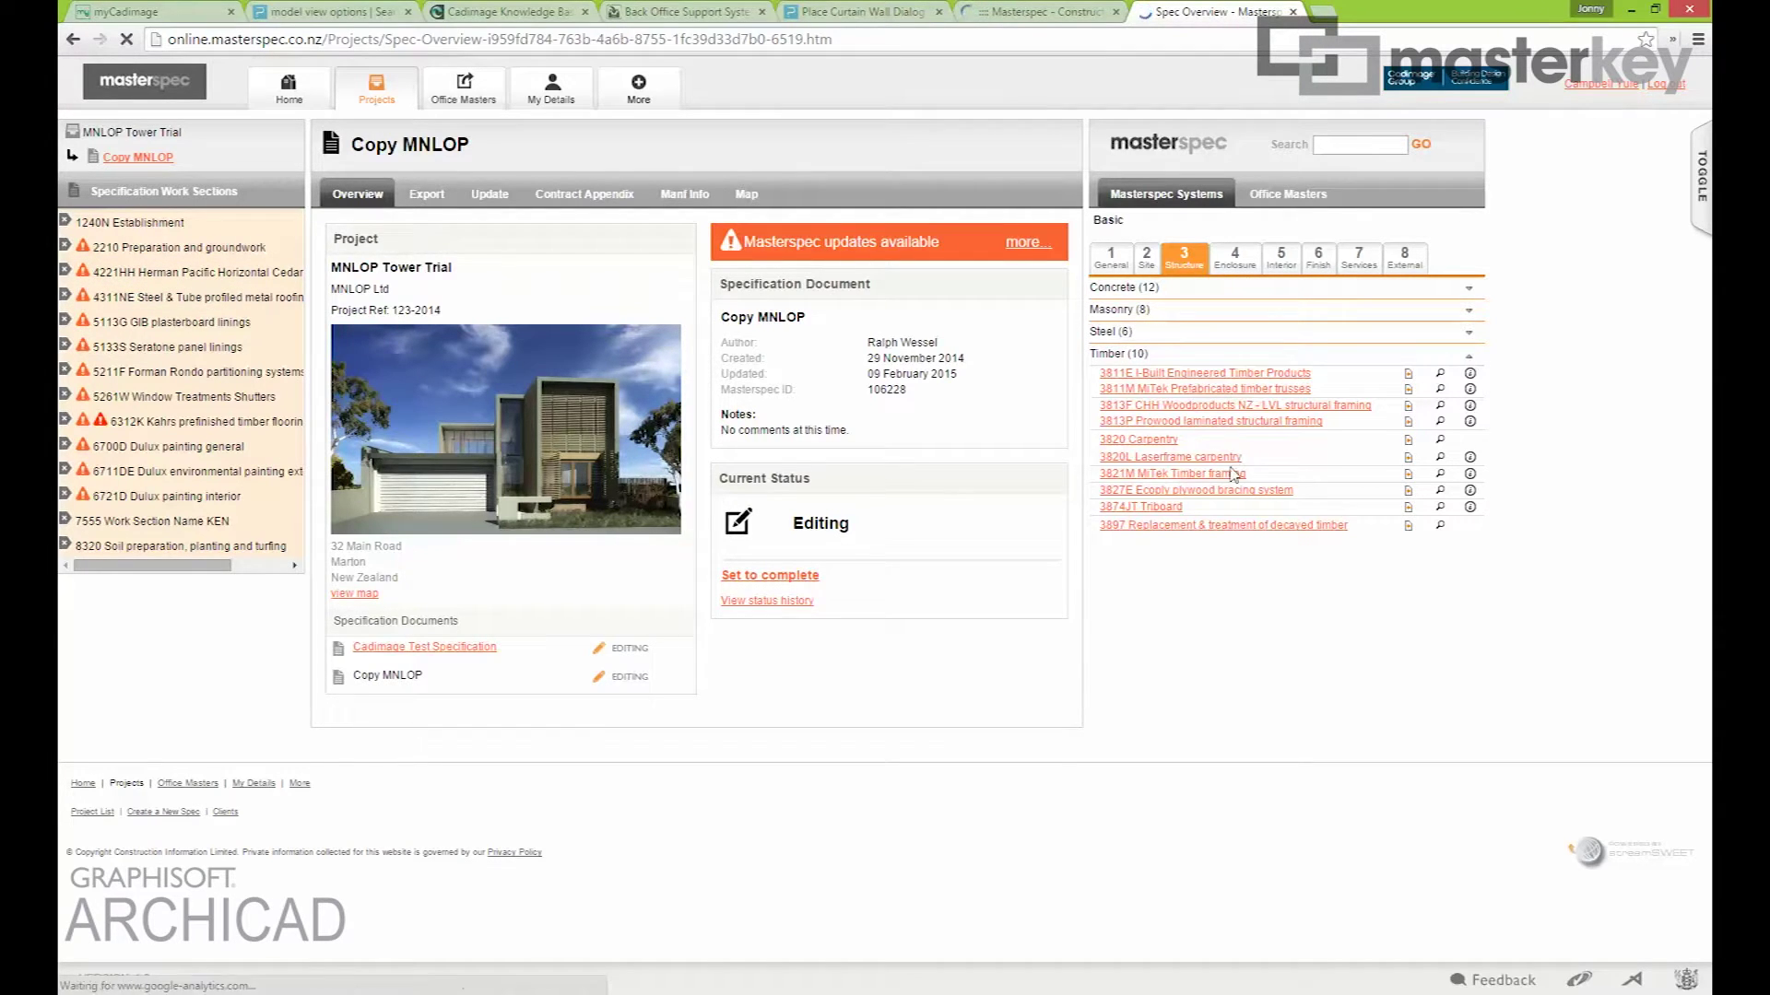
pyautogui.click(1163, 444)
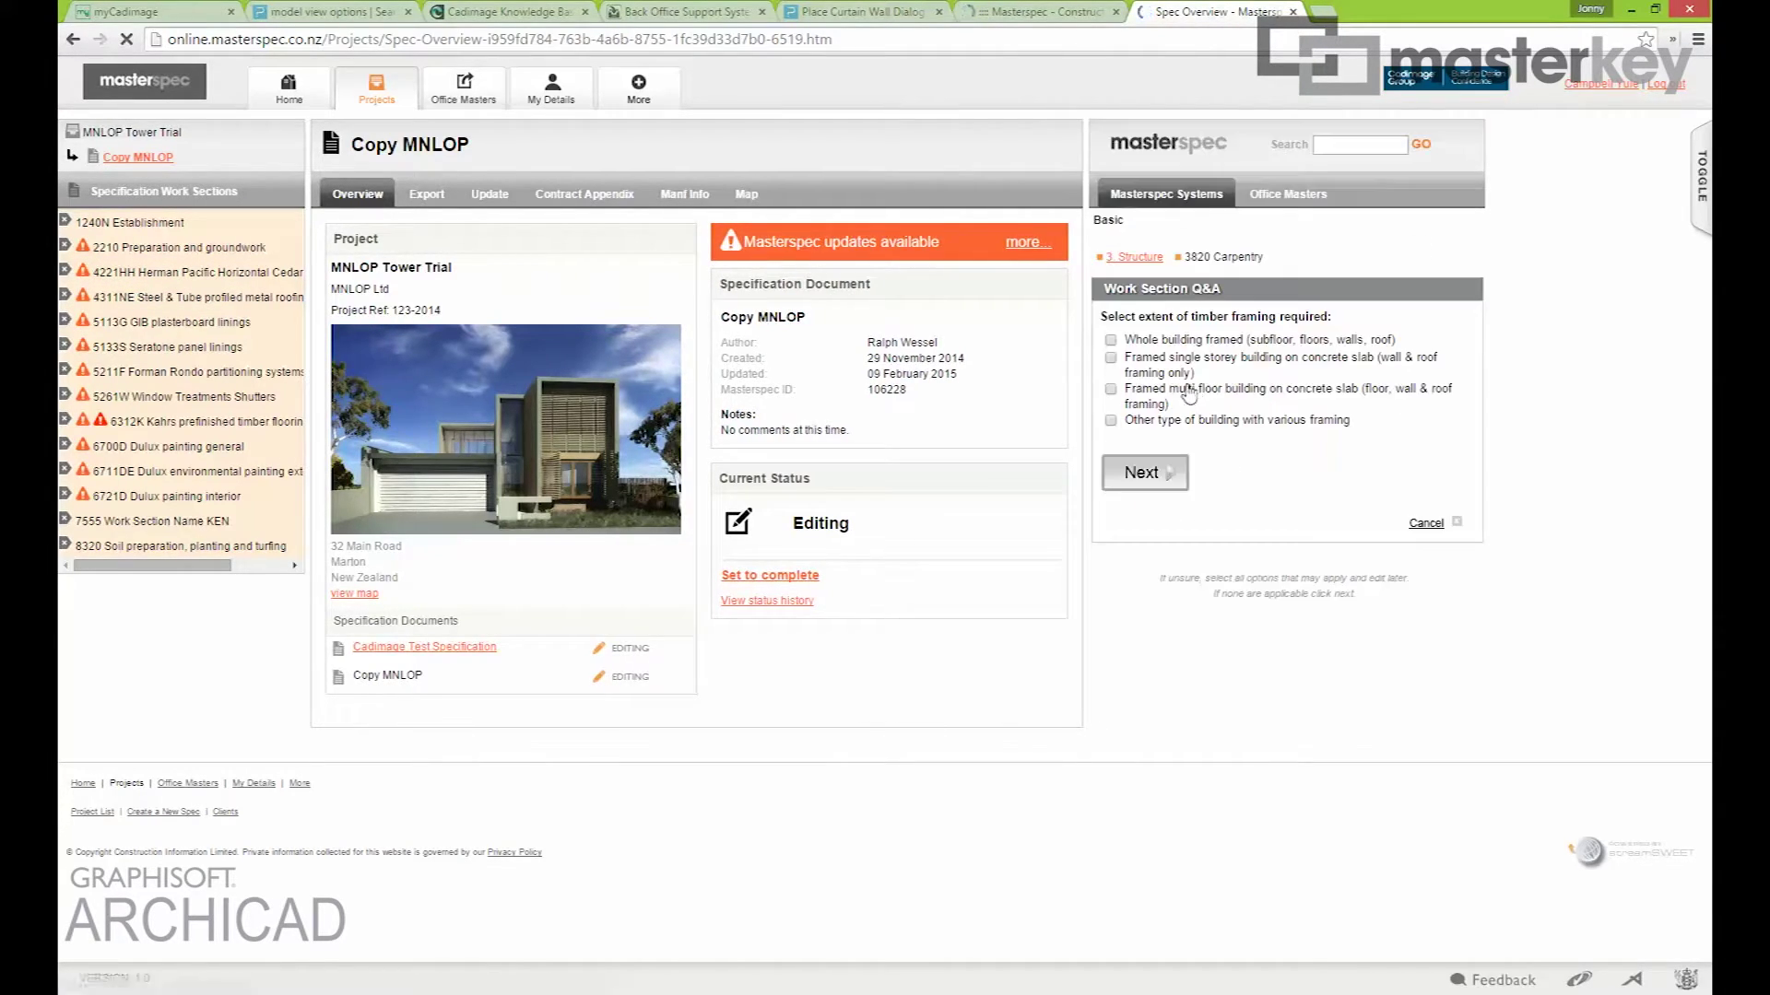
# Answer whole-building framing, preservative-treated timber, direct-fix cladding, and LVL joists, beams and lintels
pyautogui.click(1112, 341)
pyautogui.click(1152, 475)
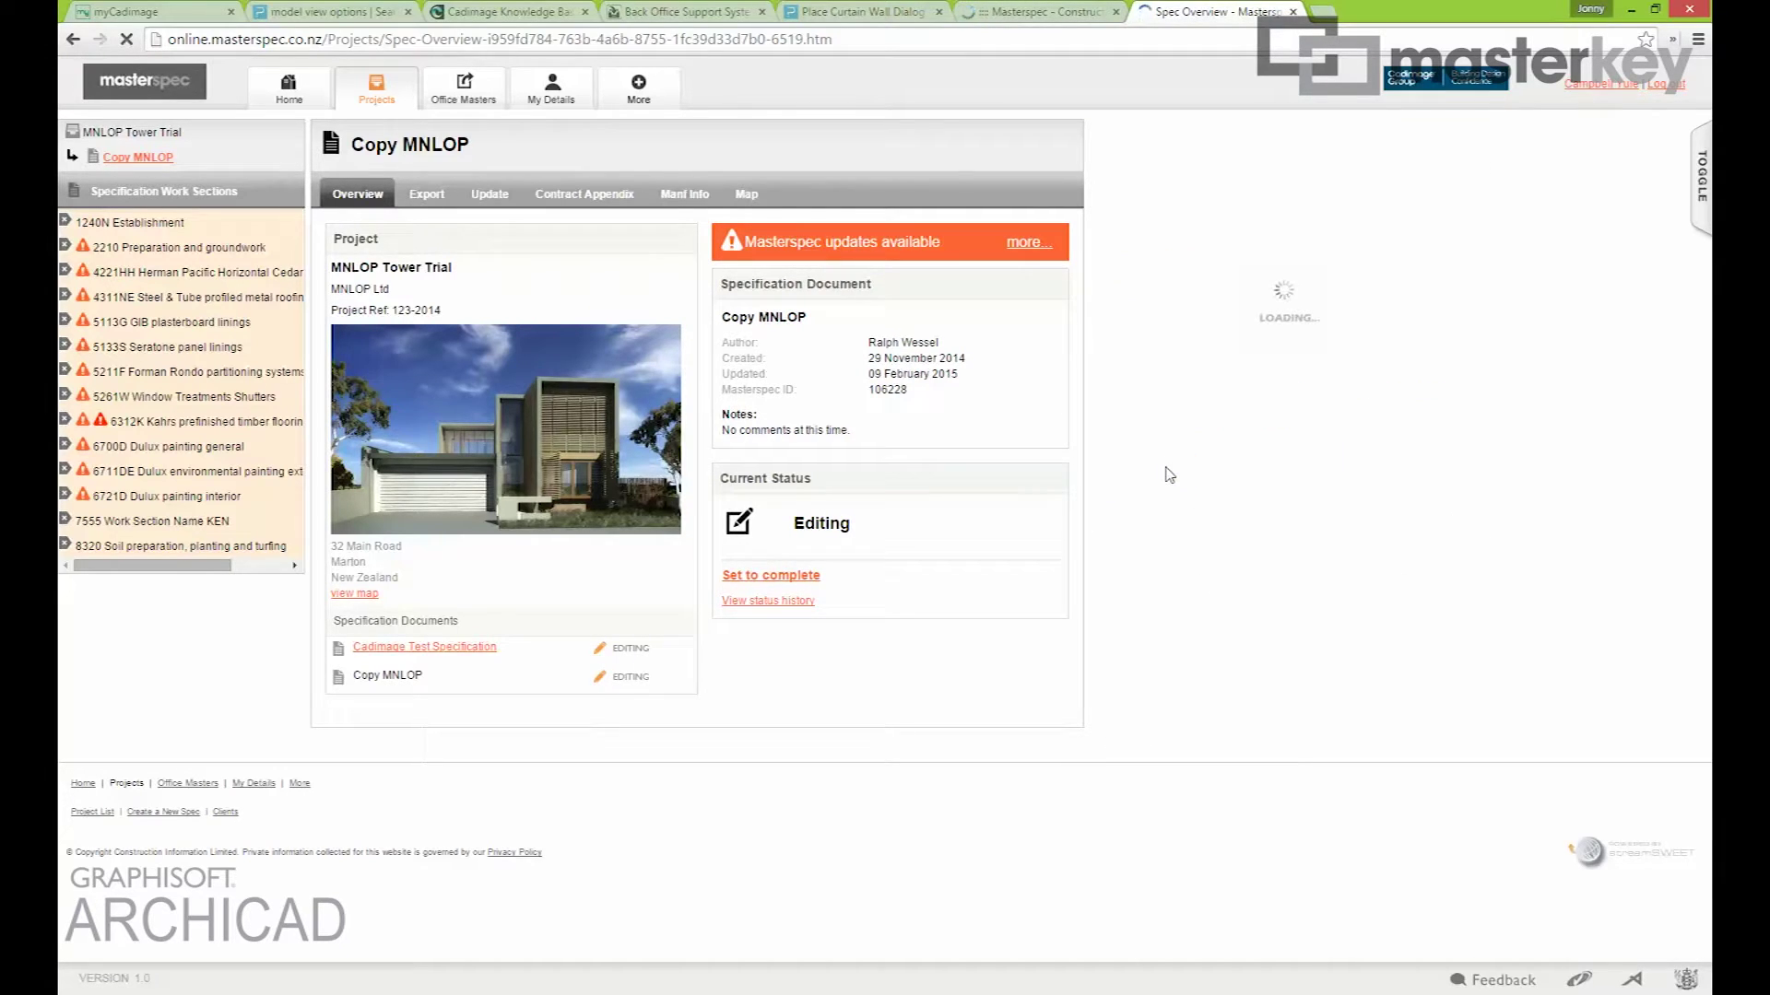
pyautogui.click(1112, 340)
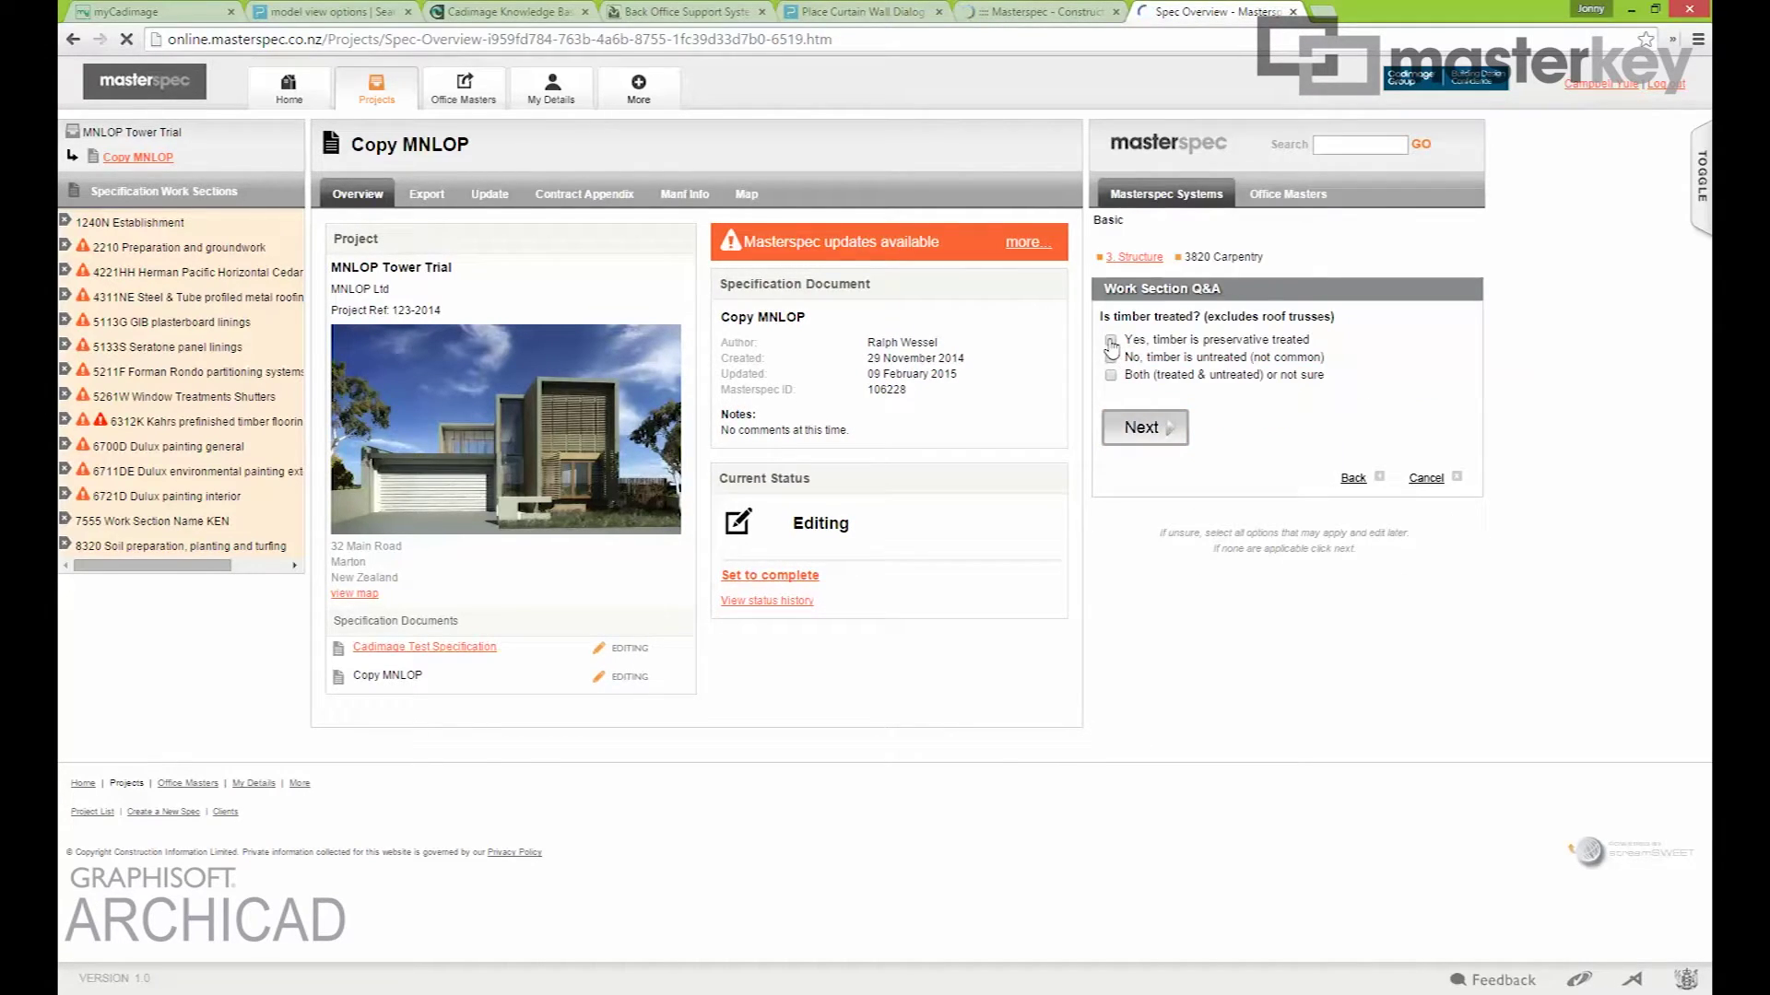
pyautogui.click(1140, 426)
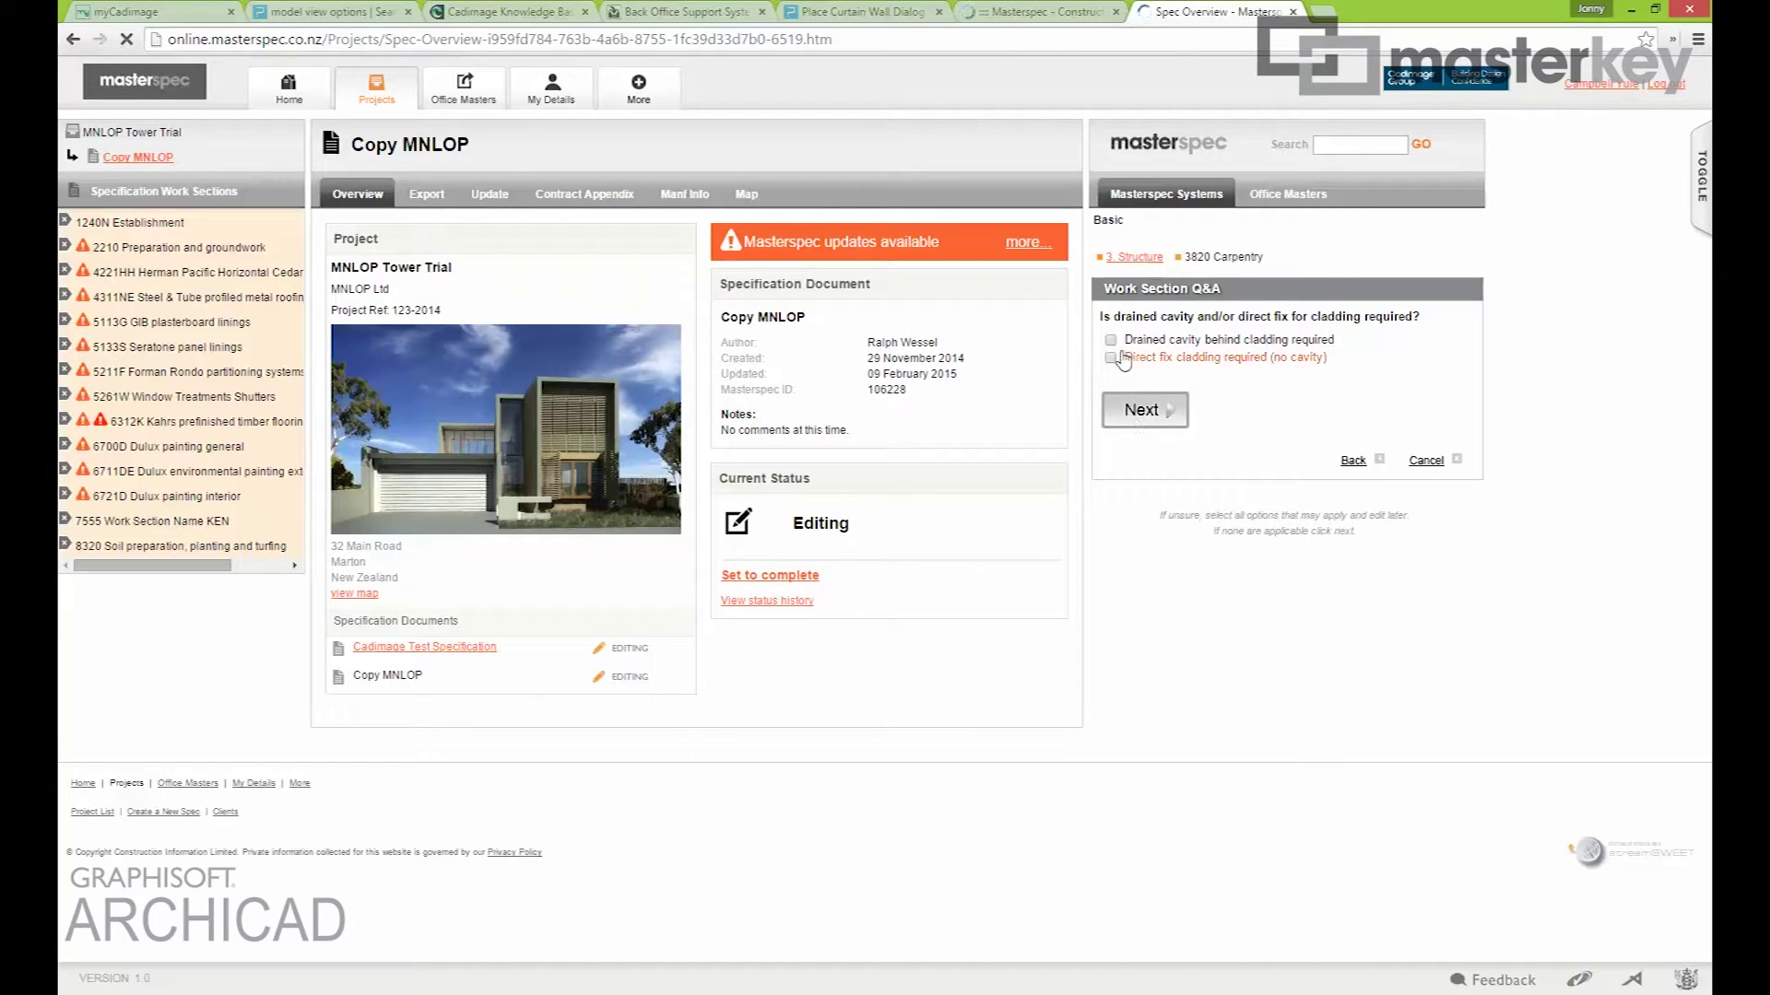
pyautogui.click(1111, 358)
pyautogui.click(1144, 411)
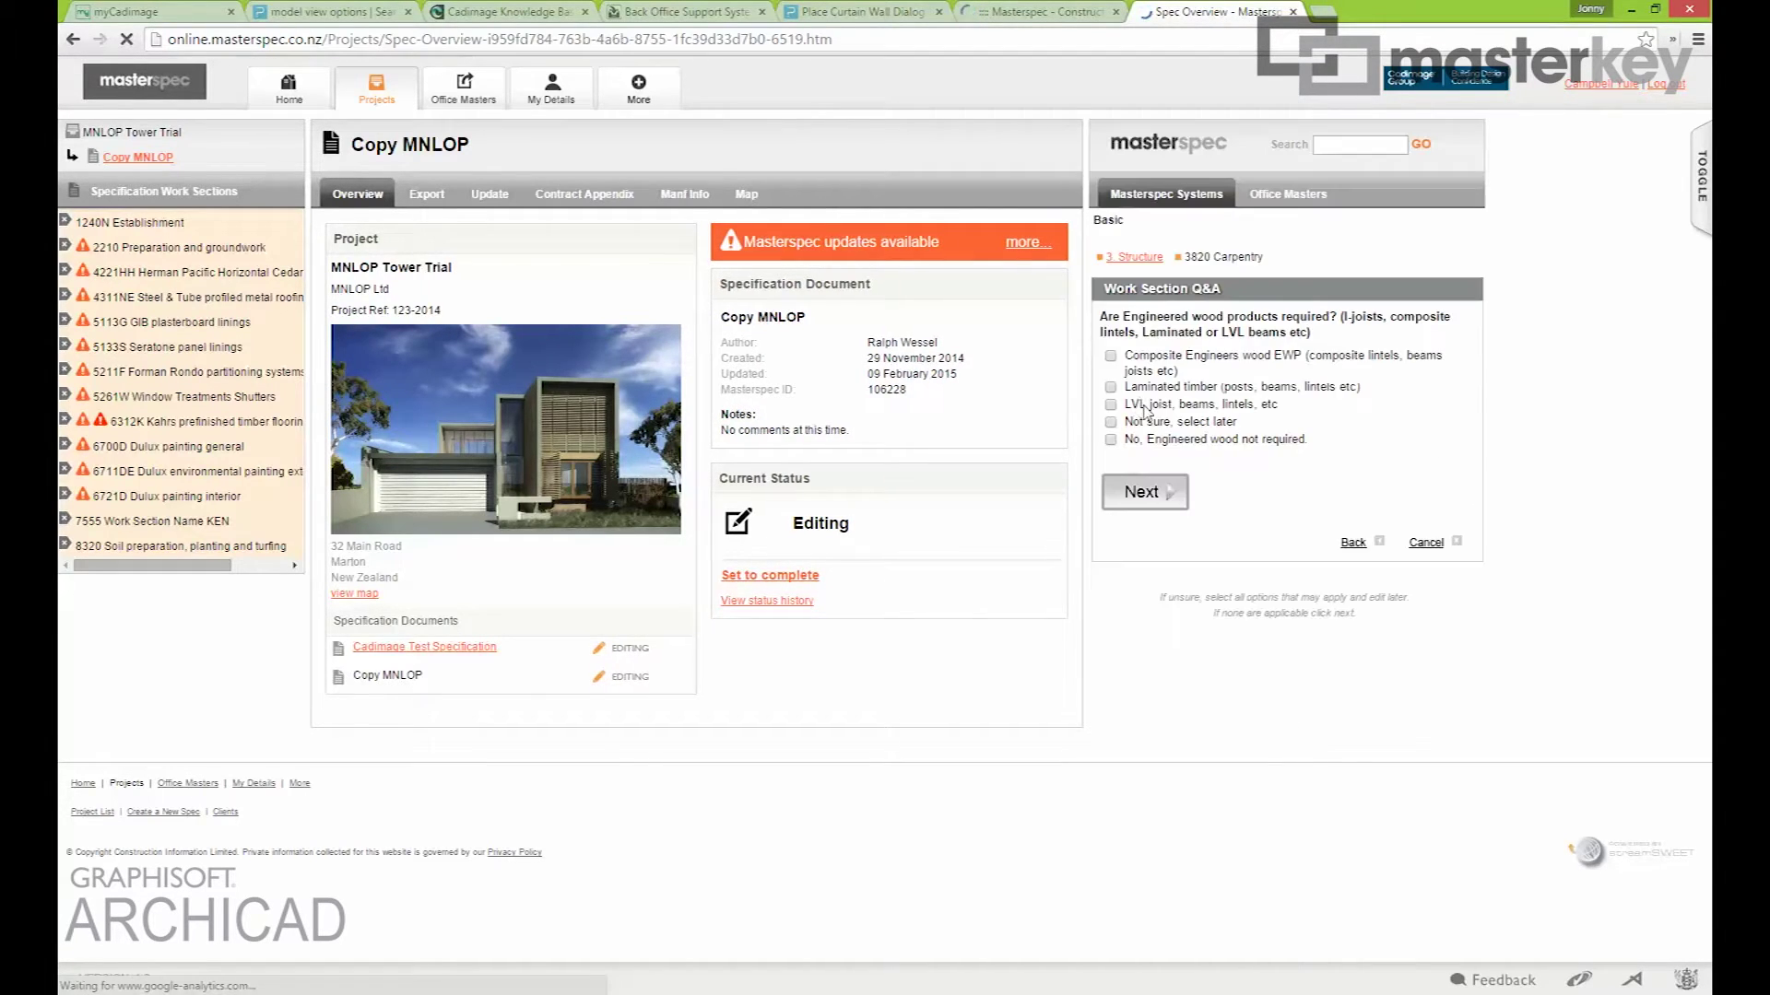
pyautogui.click(1109, 422)
pyautogui.click(1144, 490)
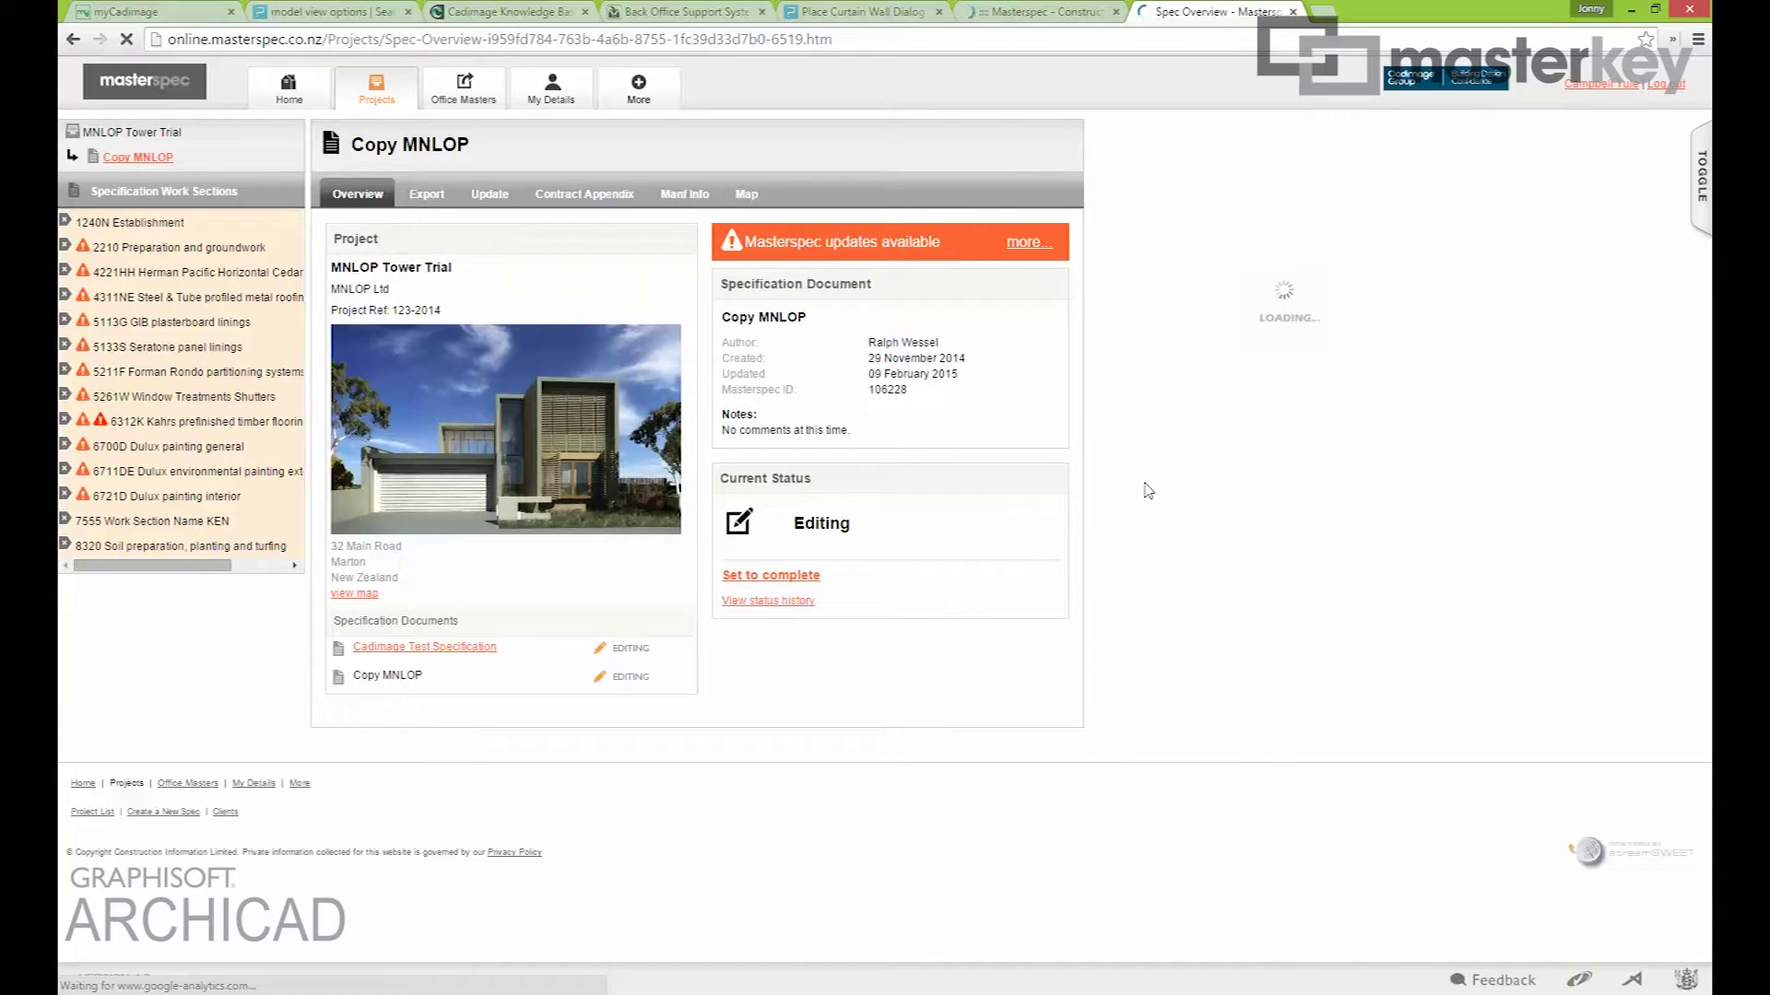
# Include fibre cement and plywood flooring, bracing plywood, hardwood decking and a proprietary fireplace, then add the section
pyautogui.click(1111, 392)
pyautogui.click(1144, 462)
pyautogui.click(1110, 374)
pyautogui.click(1136, 454)
pyautogui.click(1111, 357)
pyautogui.click(1144, 439)
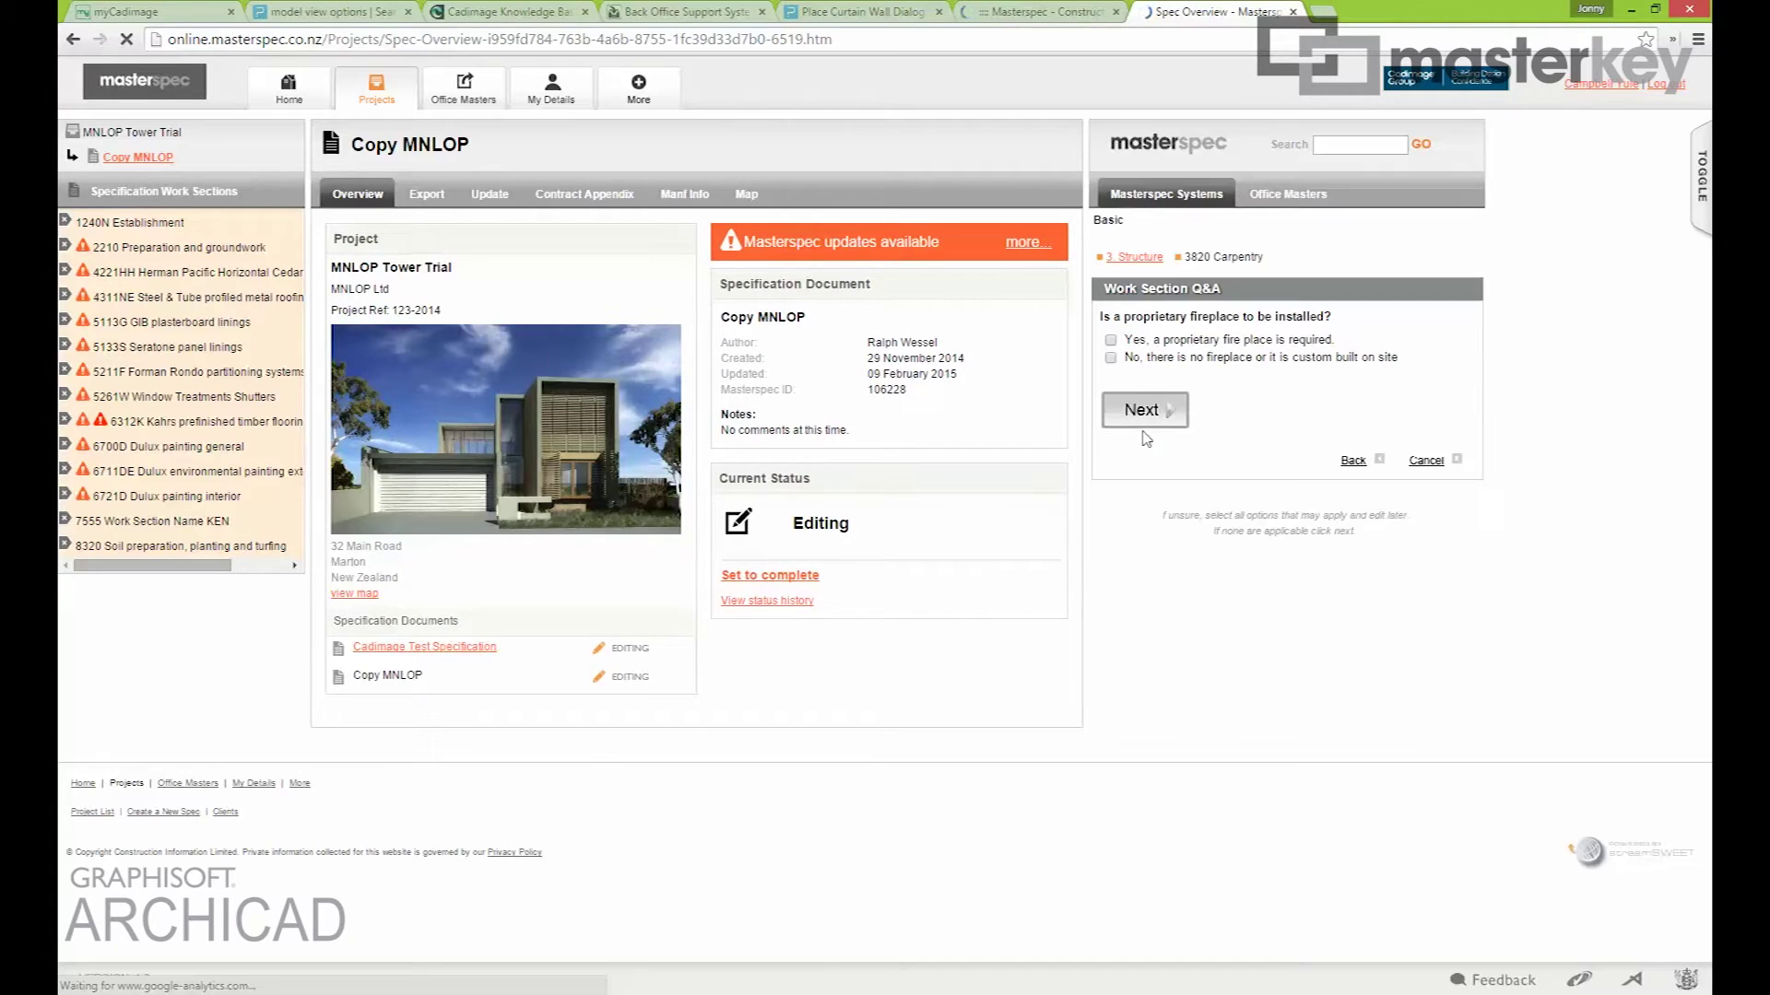
pyautogui.click(1111, 340)
pyautogui.click(1144, 411)
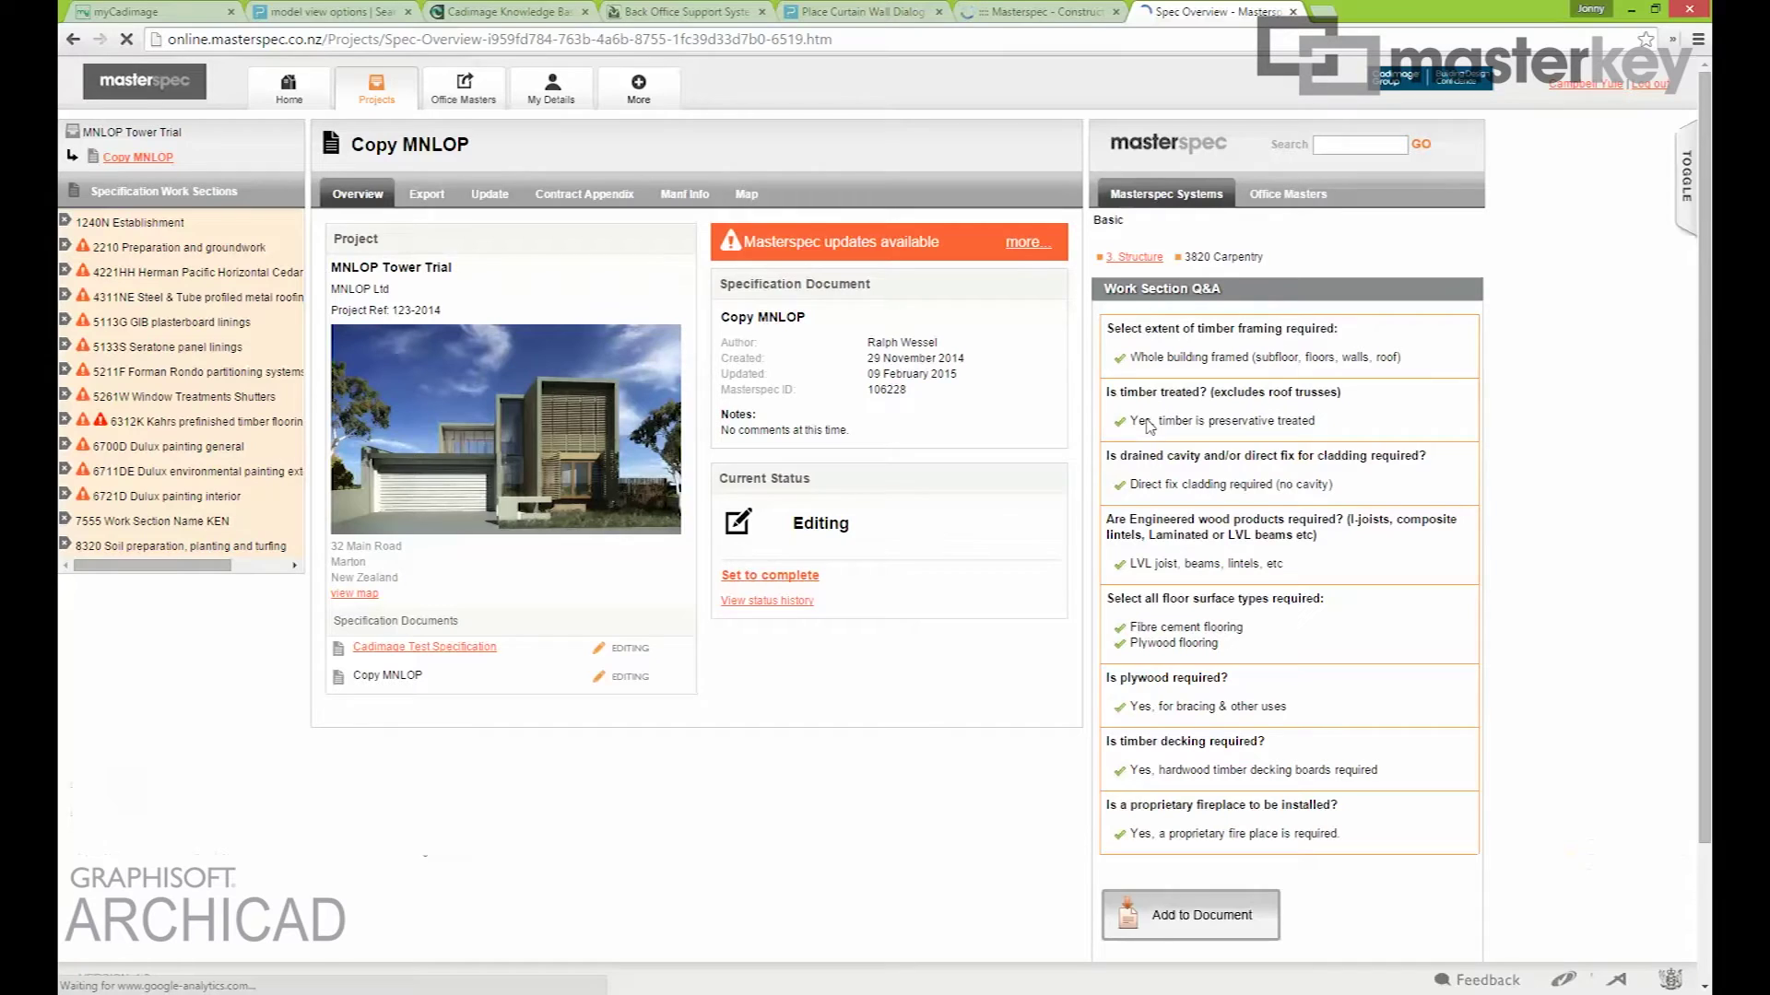
pyautogui.click(1191, 919)
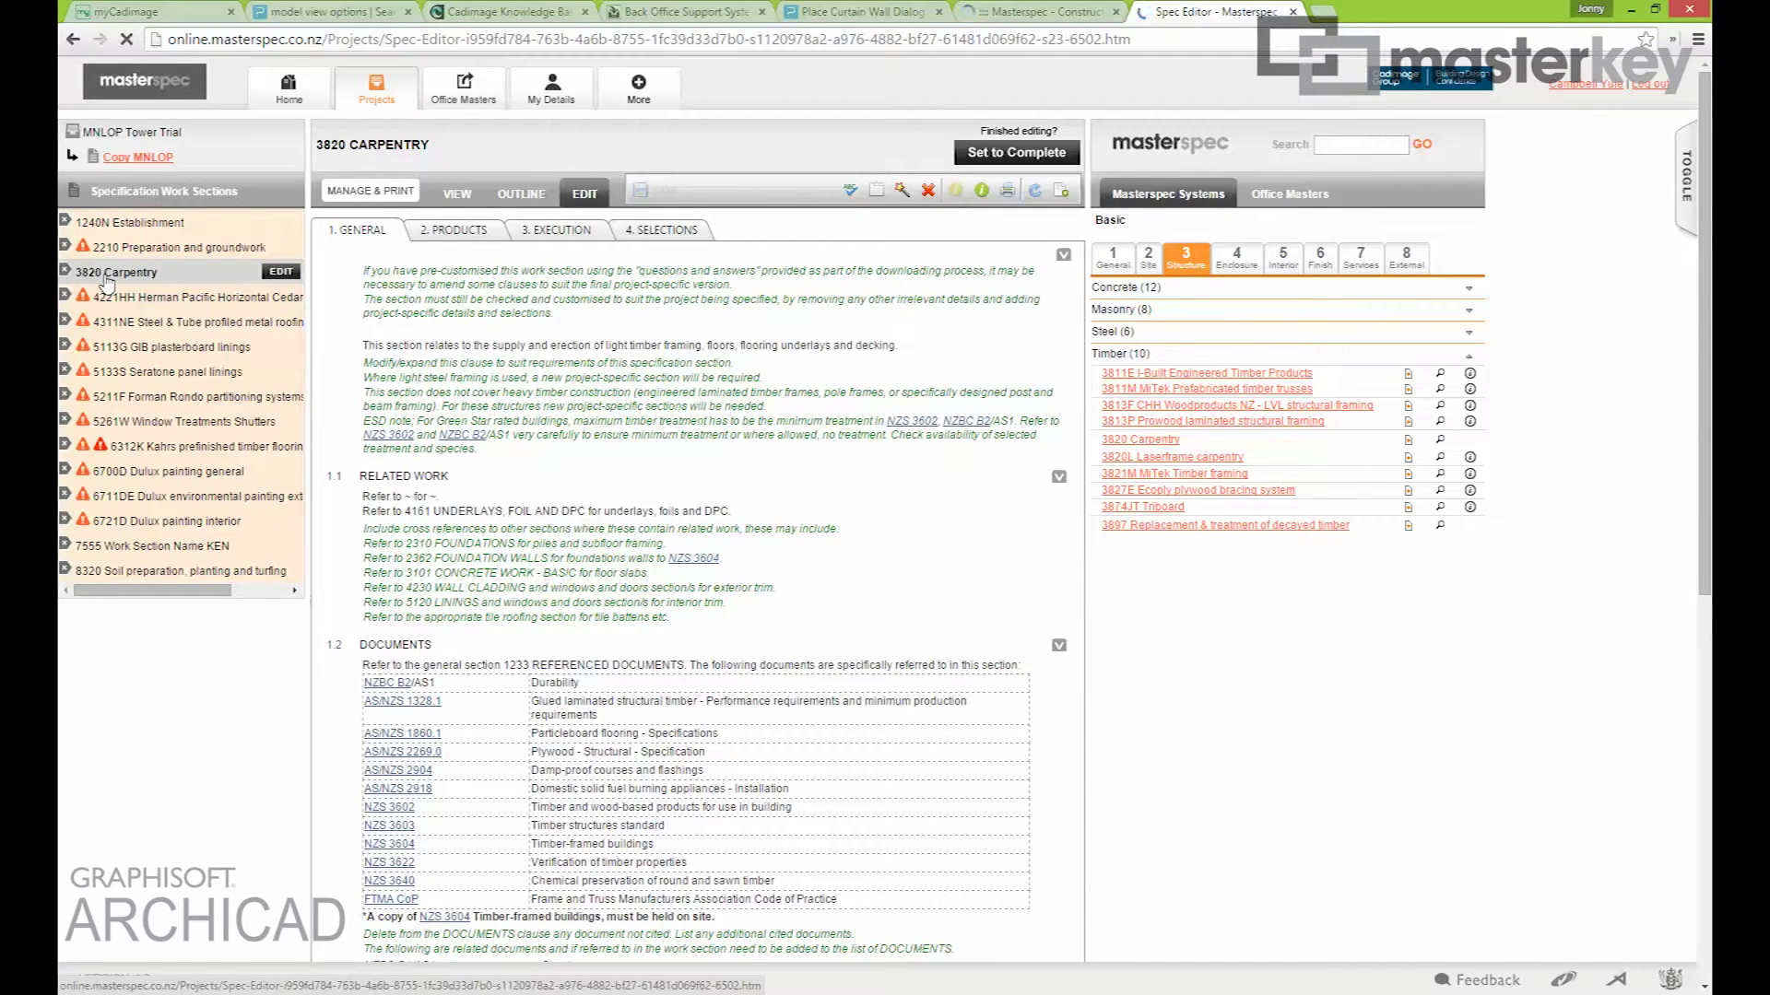
pyautogui.hotkey('alt', 'Tab')
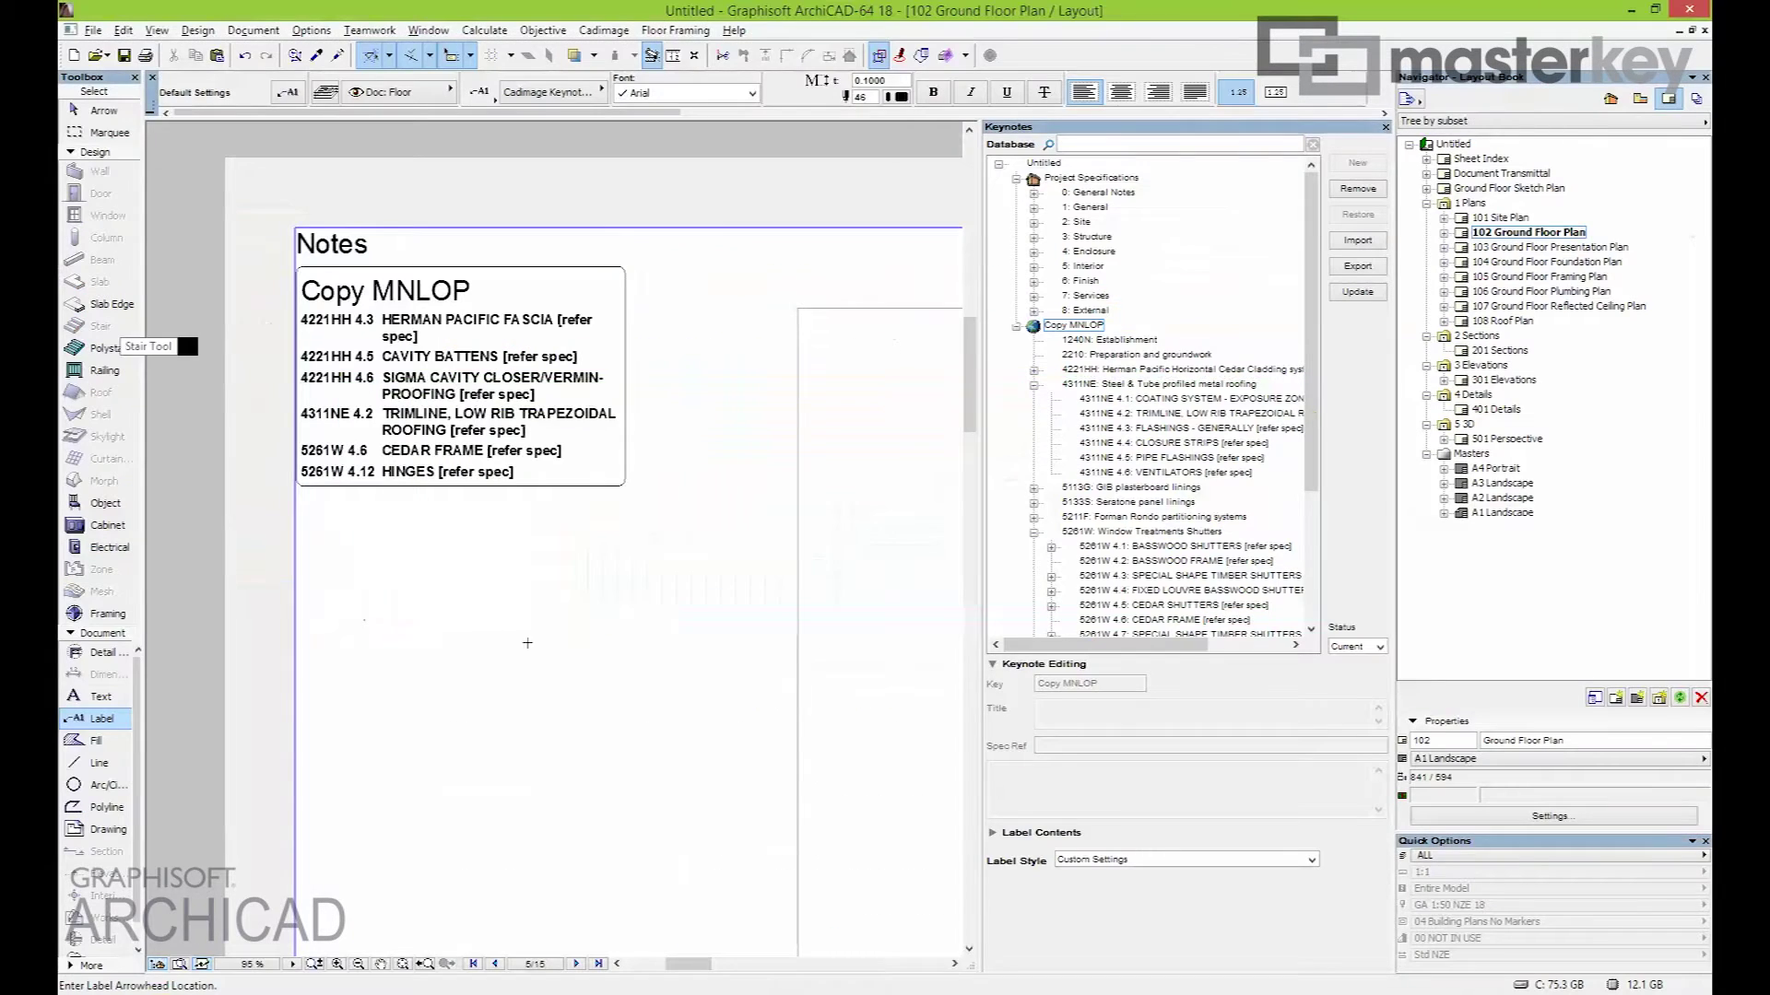
# Collapse the 4311NE and 5261W keynote branches and update the keynotes from Masterspec
pyautogui.click(1035, 385)
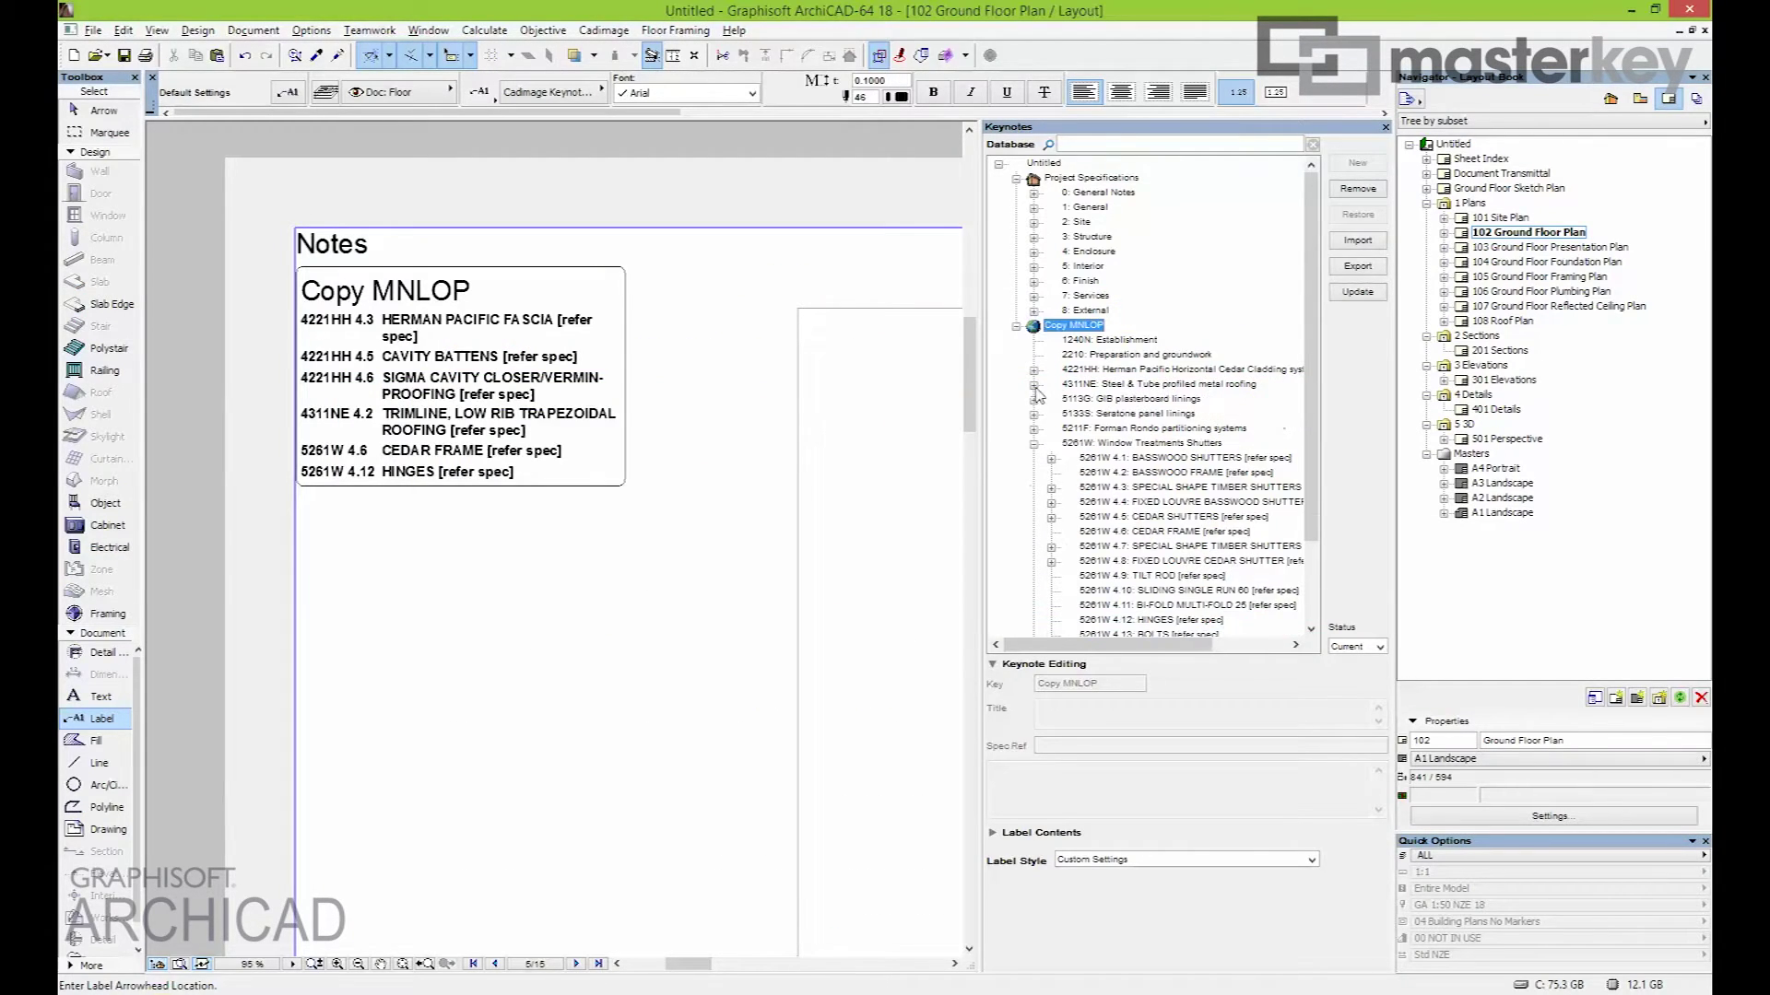
pyautogui.click(1035, 444)
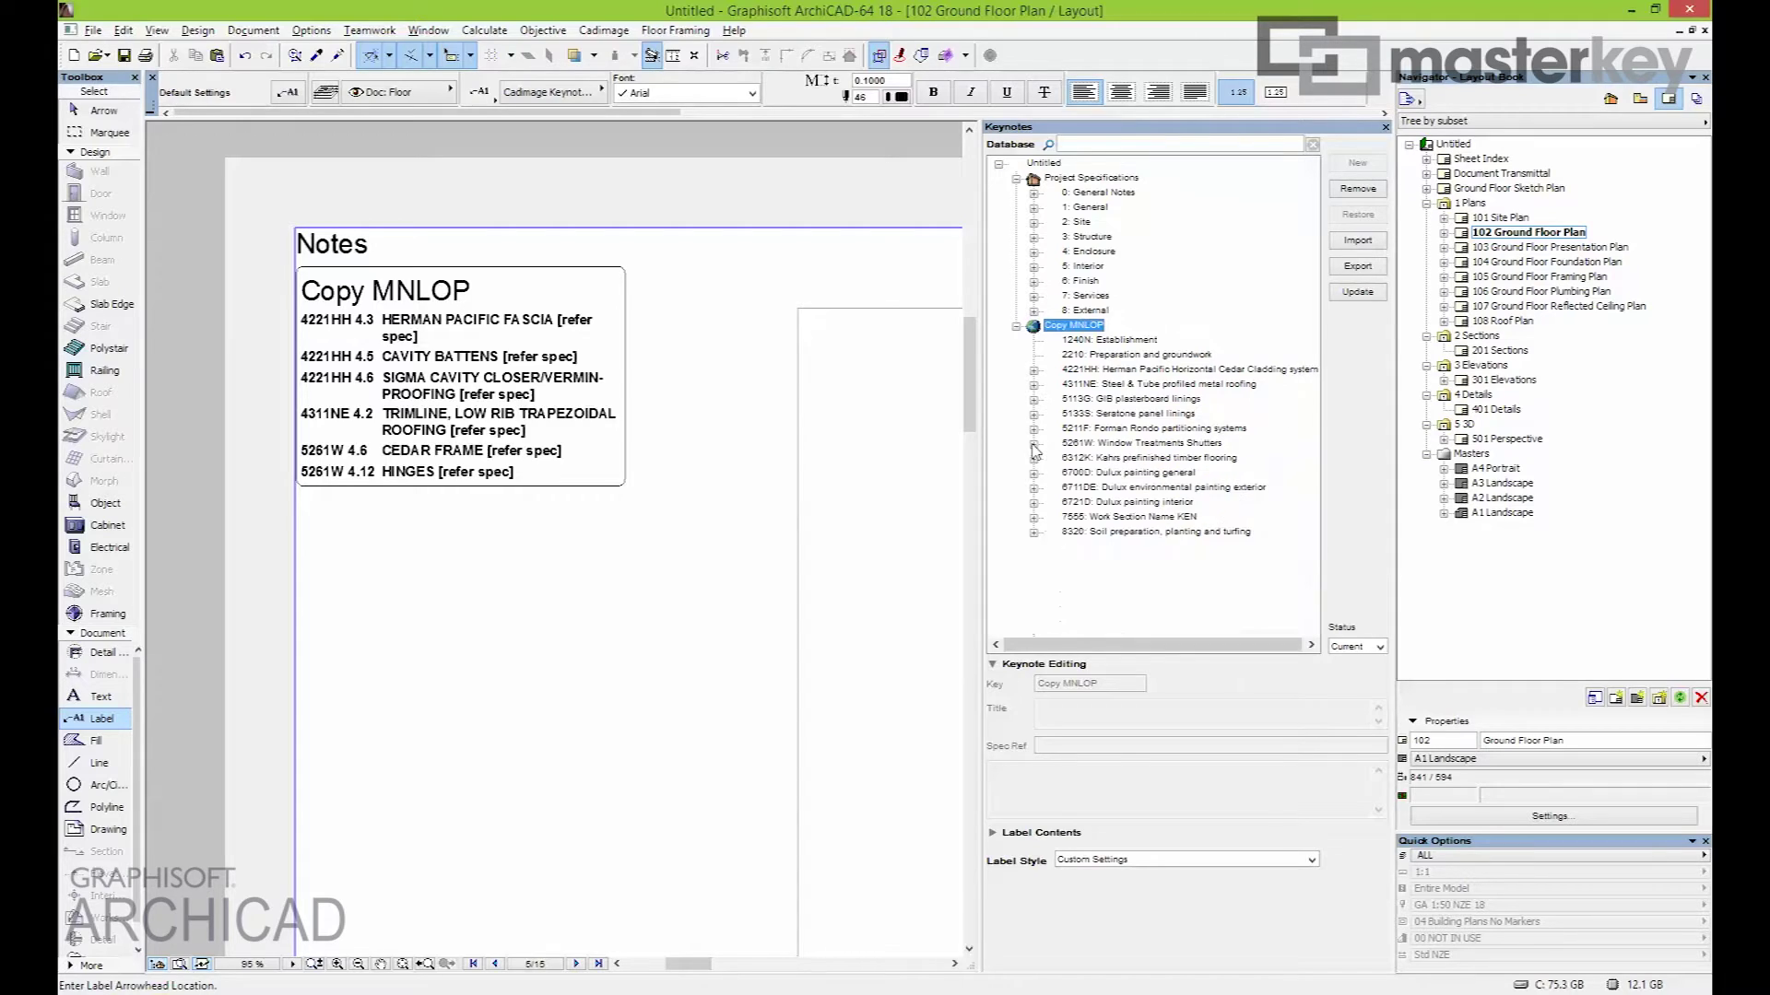
pyautogui.click(1357, 292)
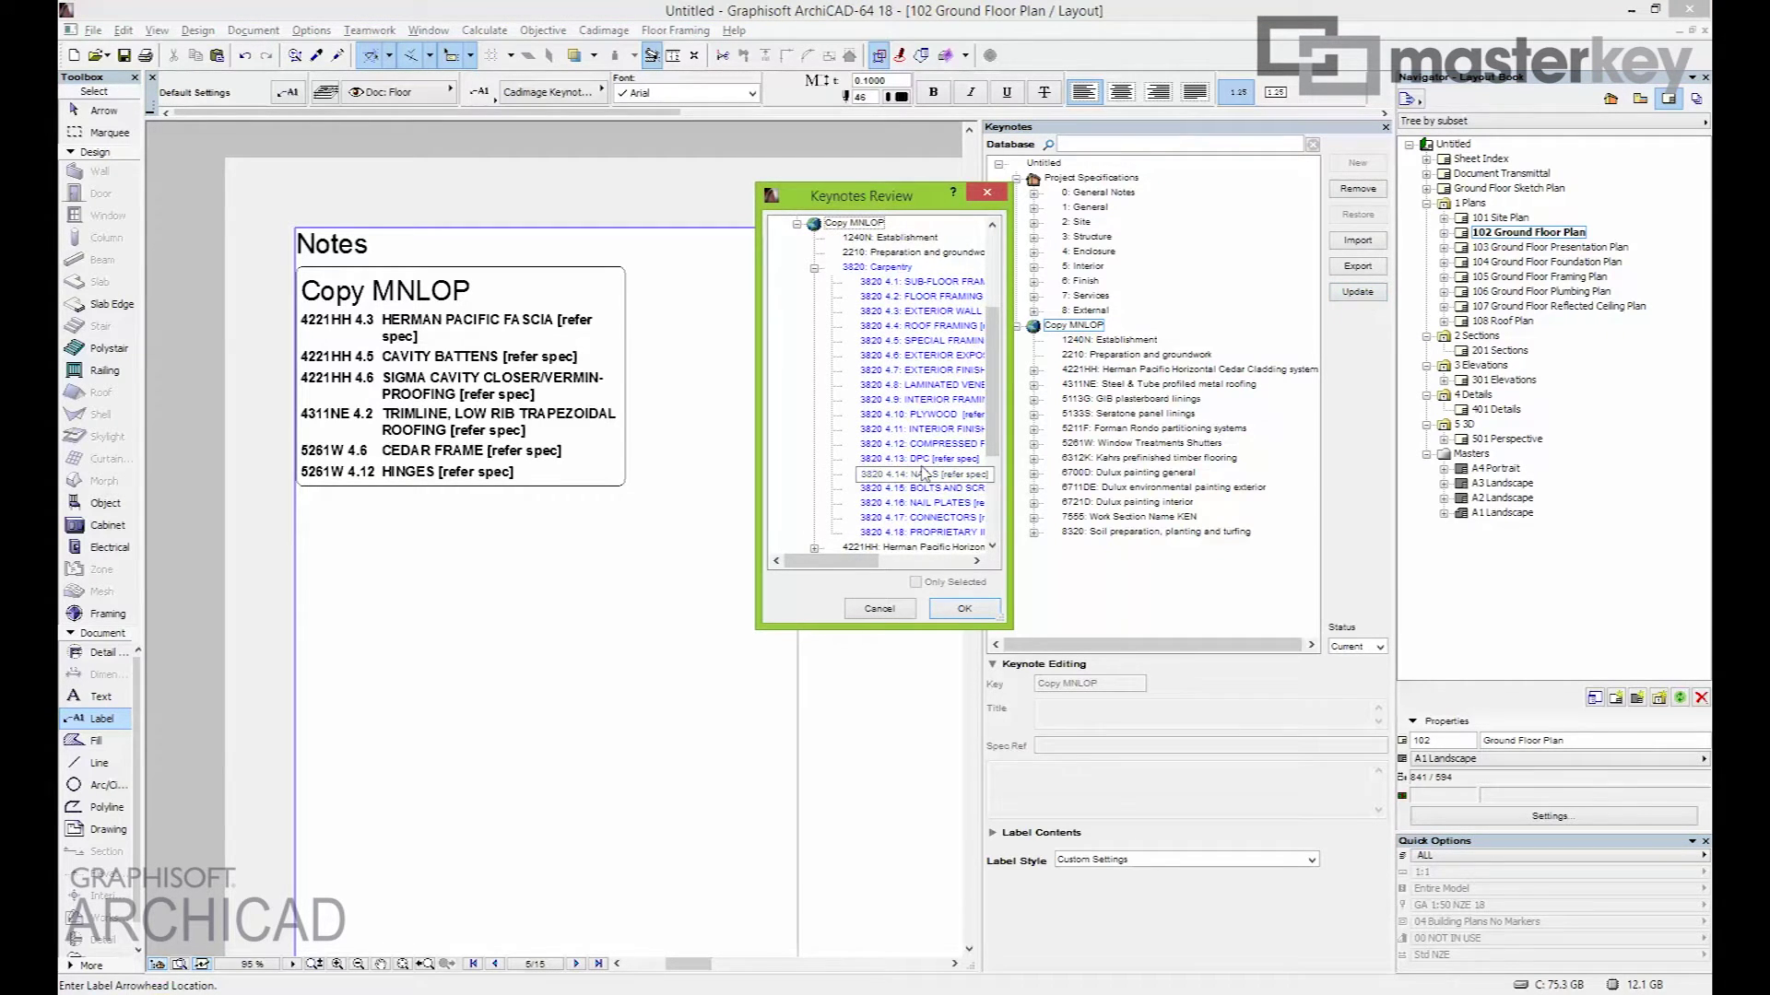
# Review the new 3820 keynotes (4.7, 4.13 DPC, 4.18 Proprietary Installations) and accept them
pyautogui.moveTo(1005, 624); pyautogui.dragTo(1321, 937)
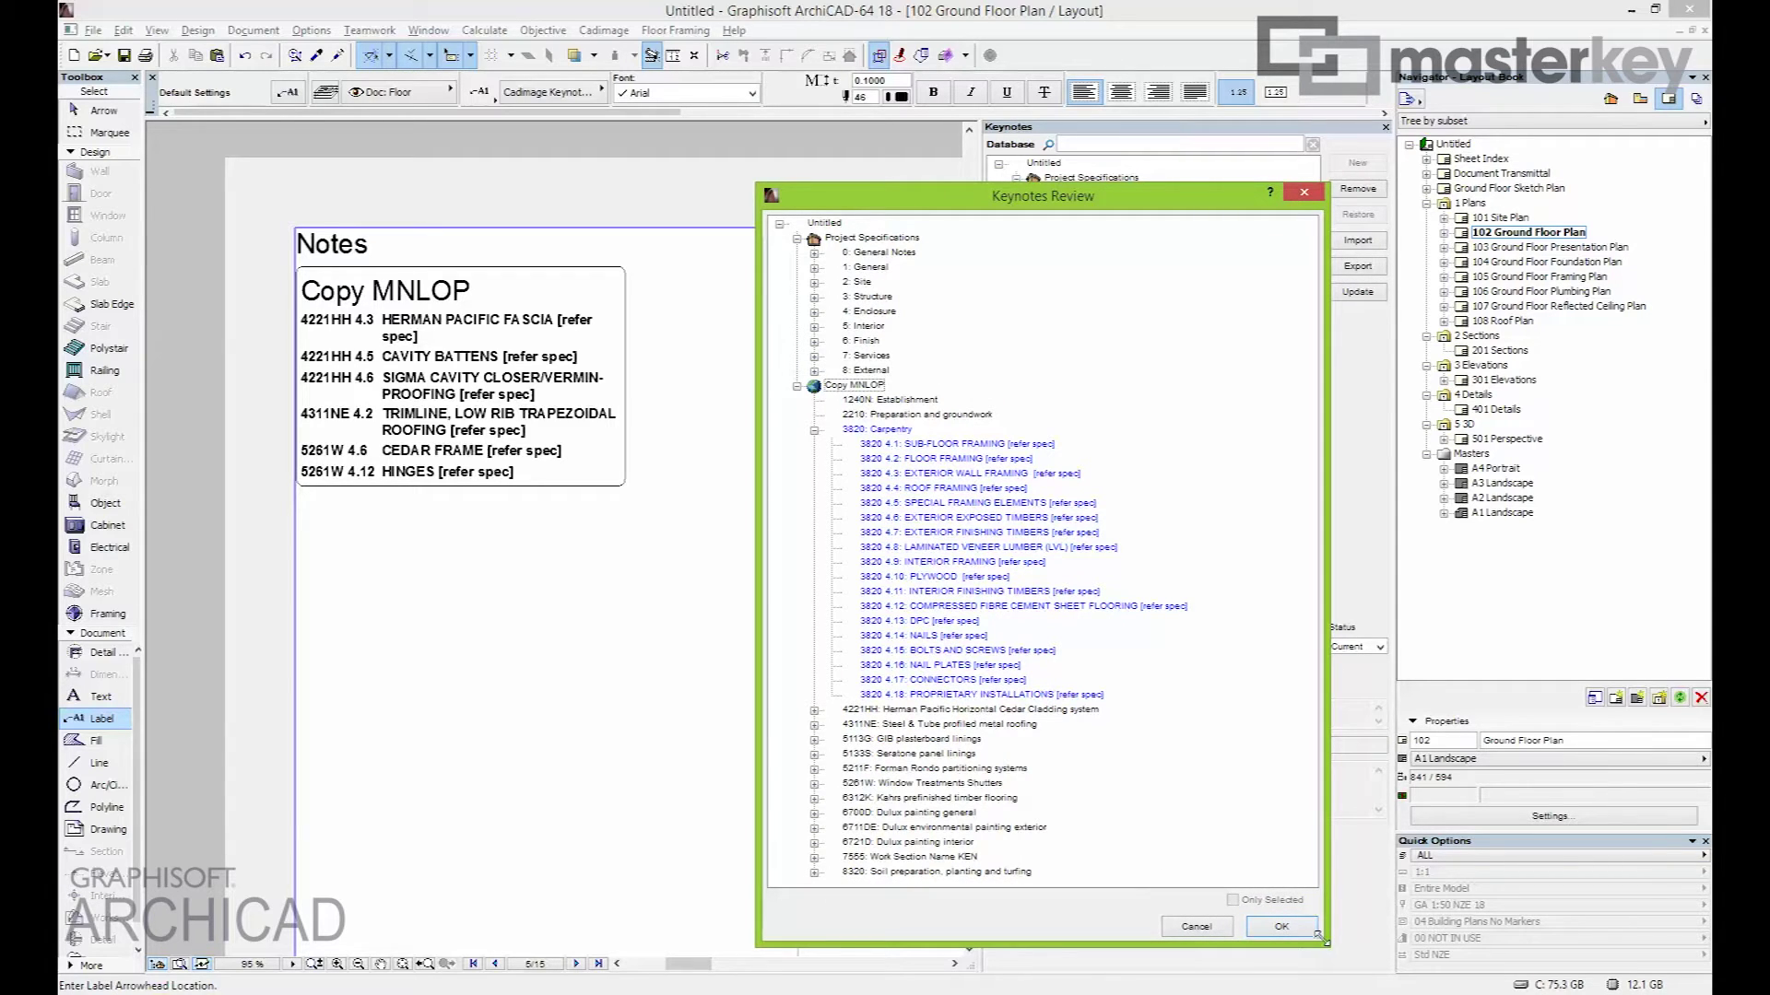
pyautogui.click(968, 623)
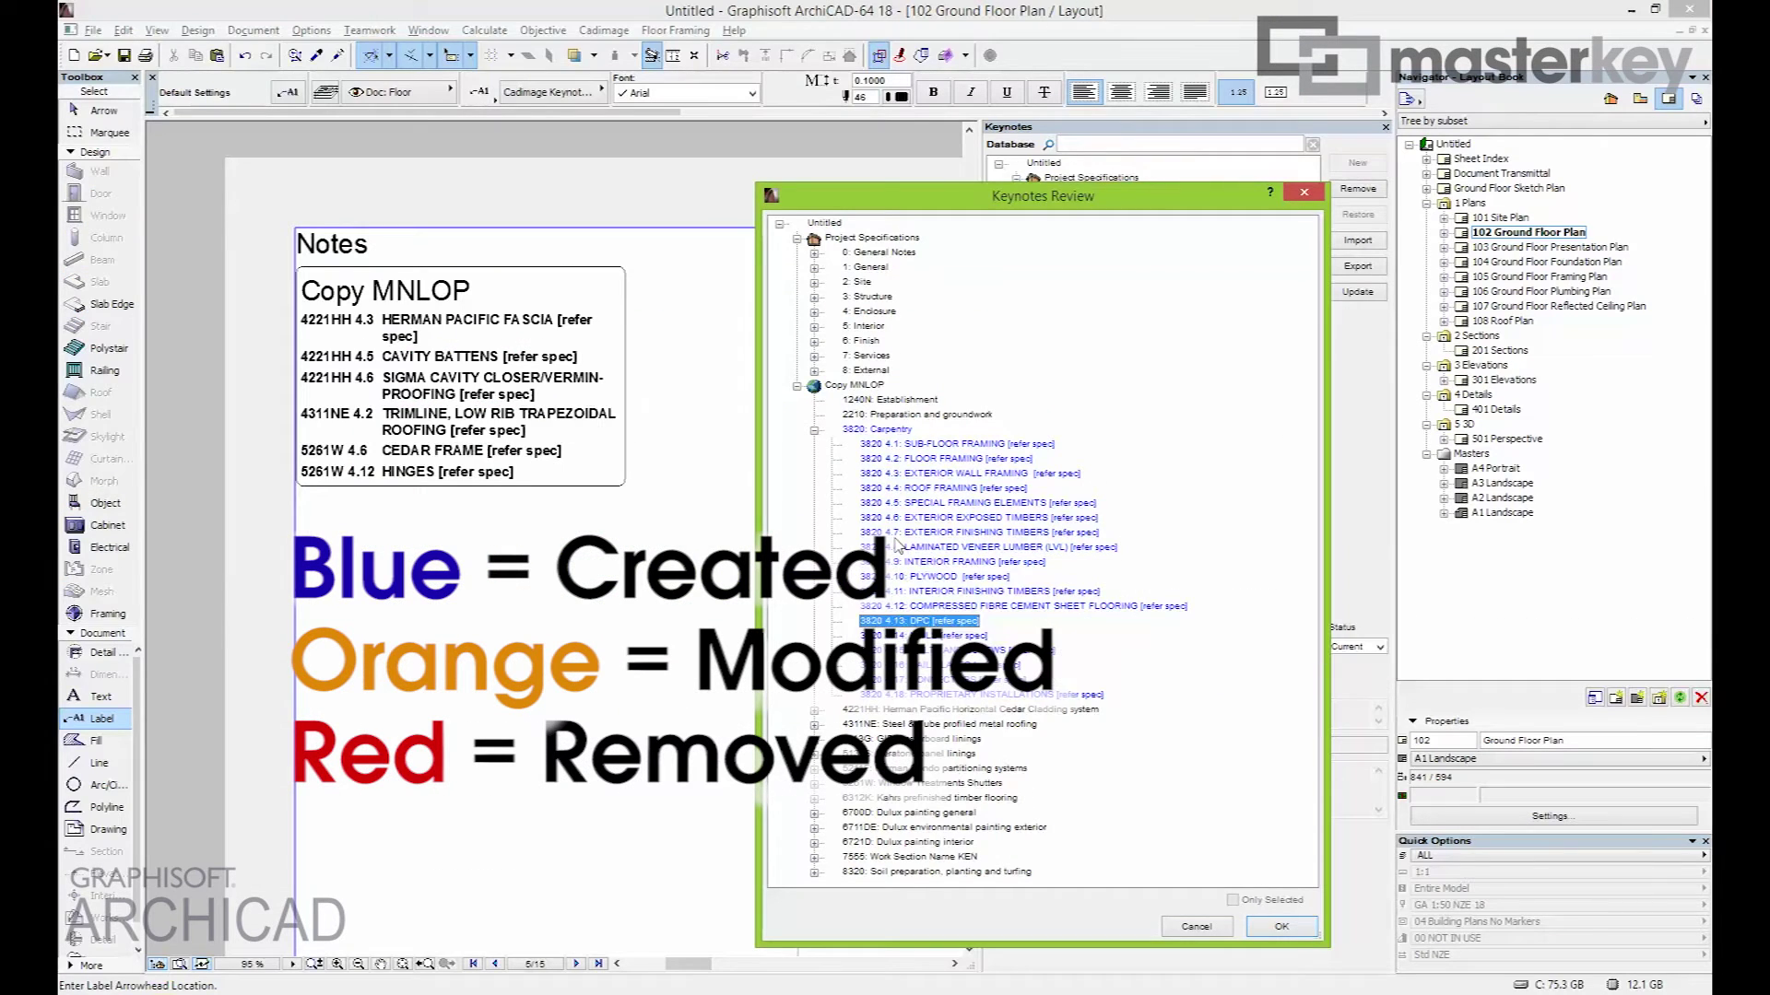
pyautogui.click(894, 534)
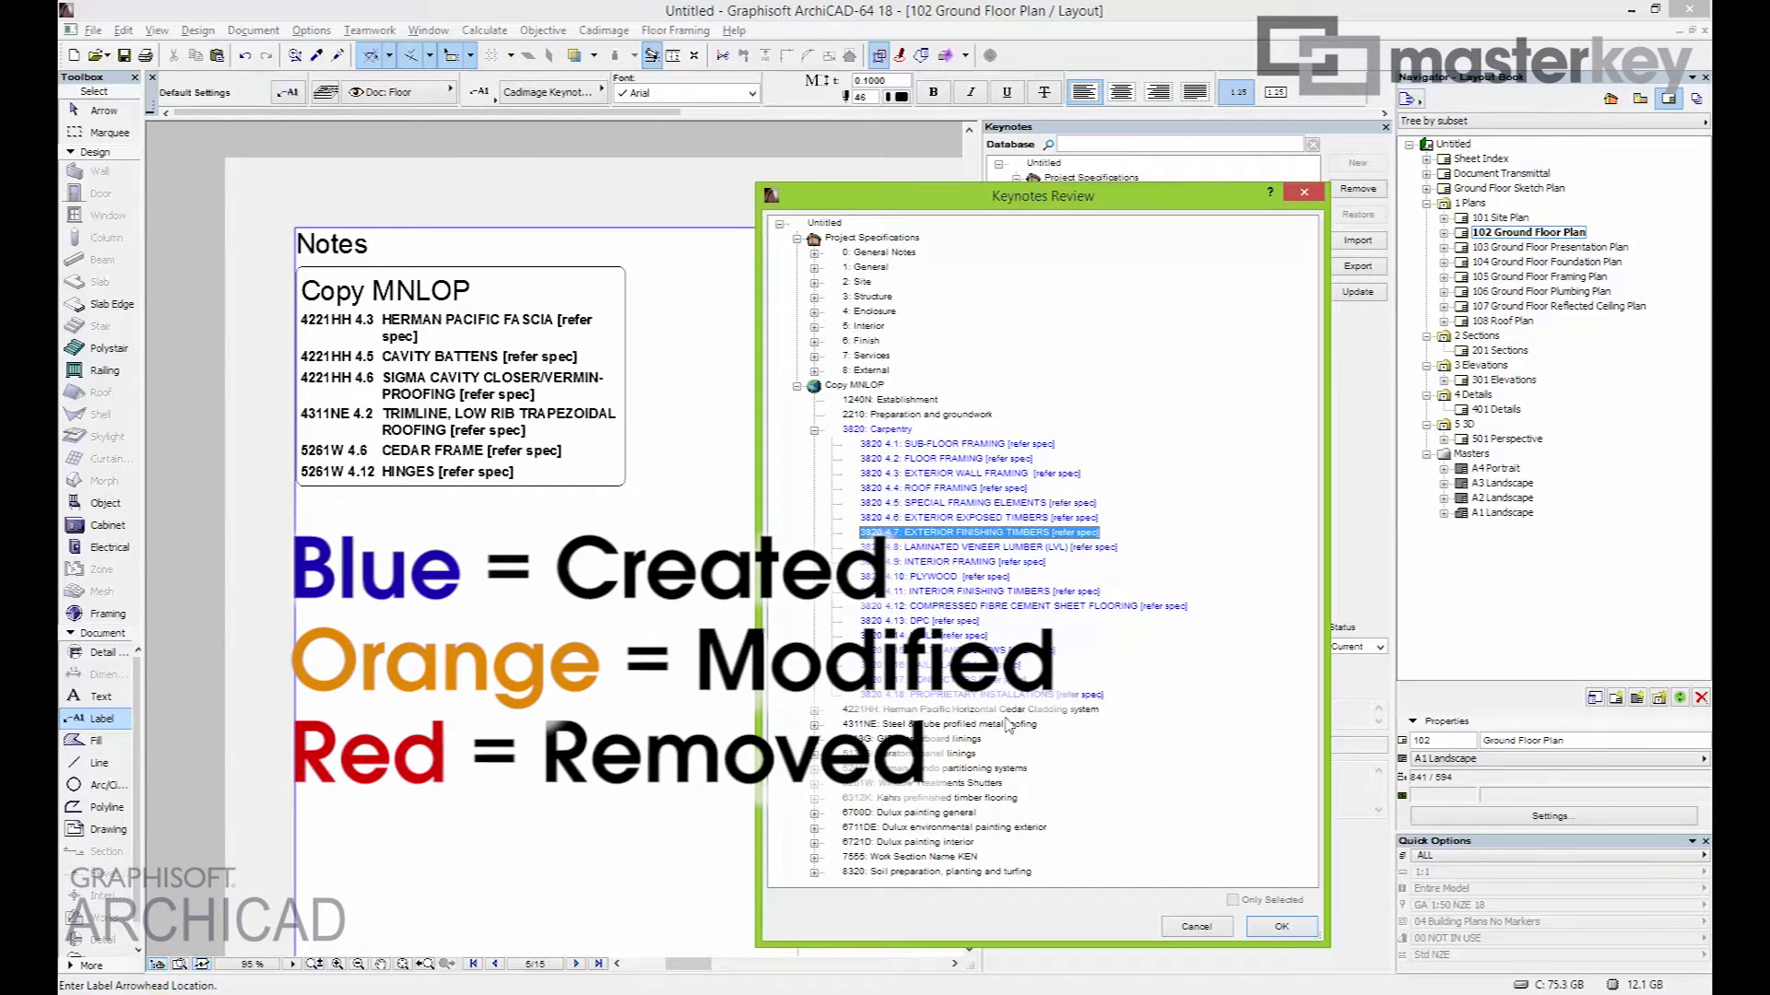
pyautogui.click(980, 695)
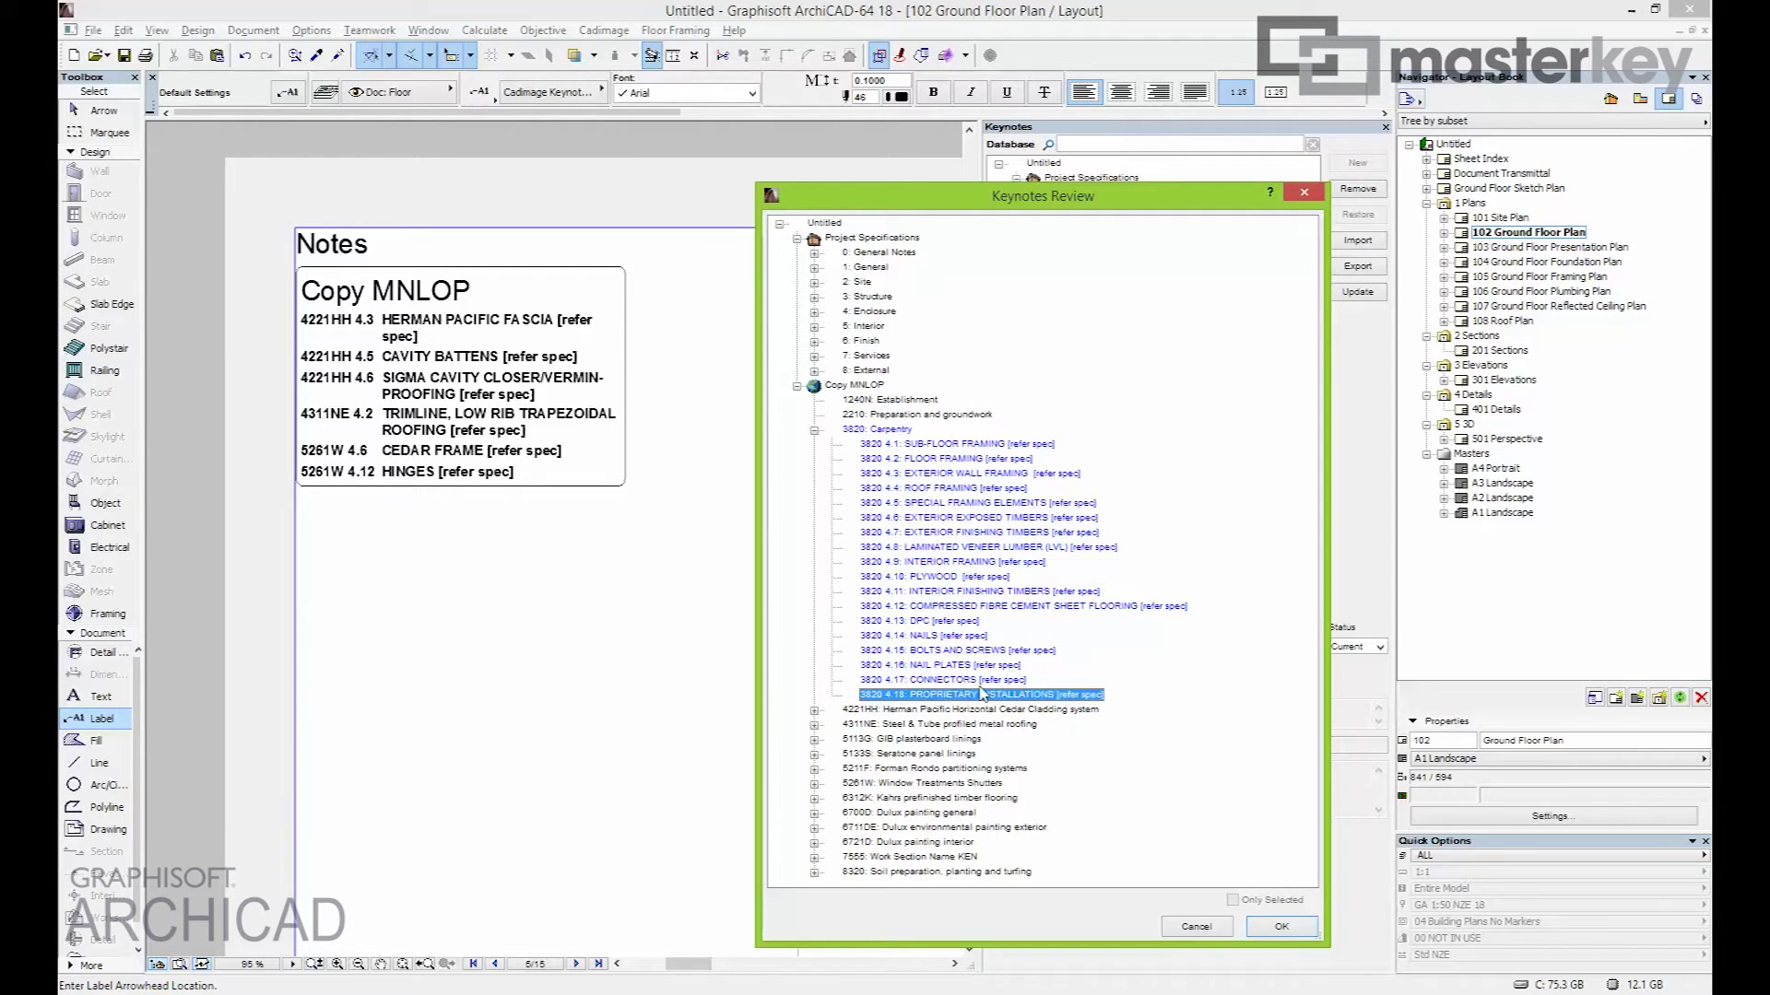
pyautogui.click(1282, 927)
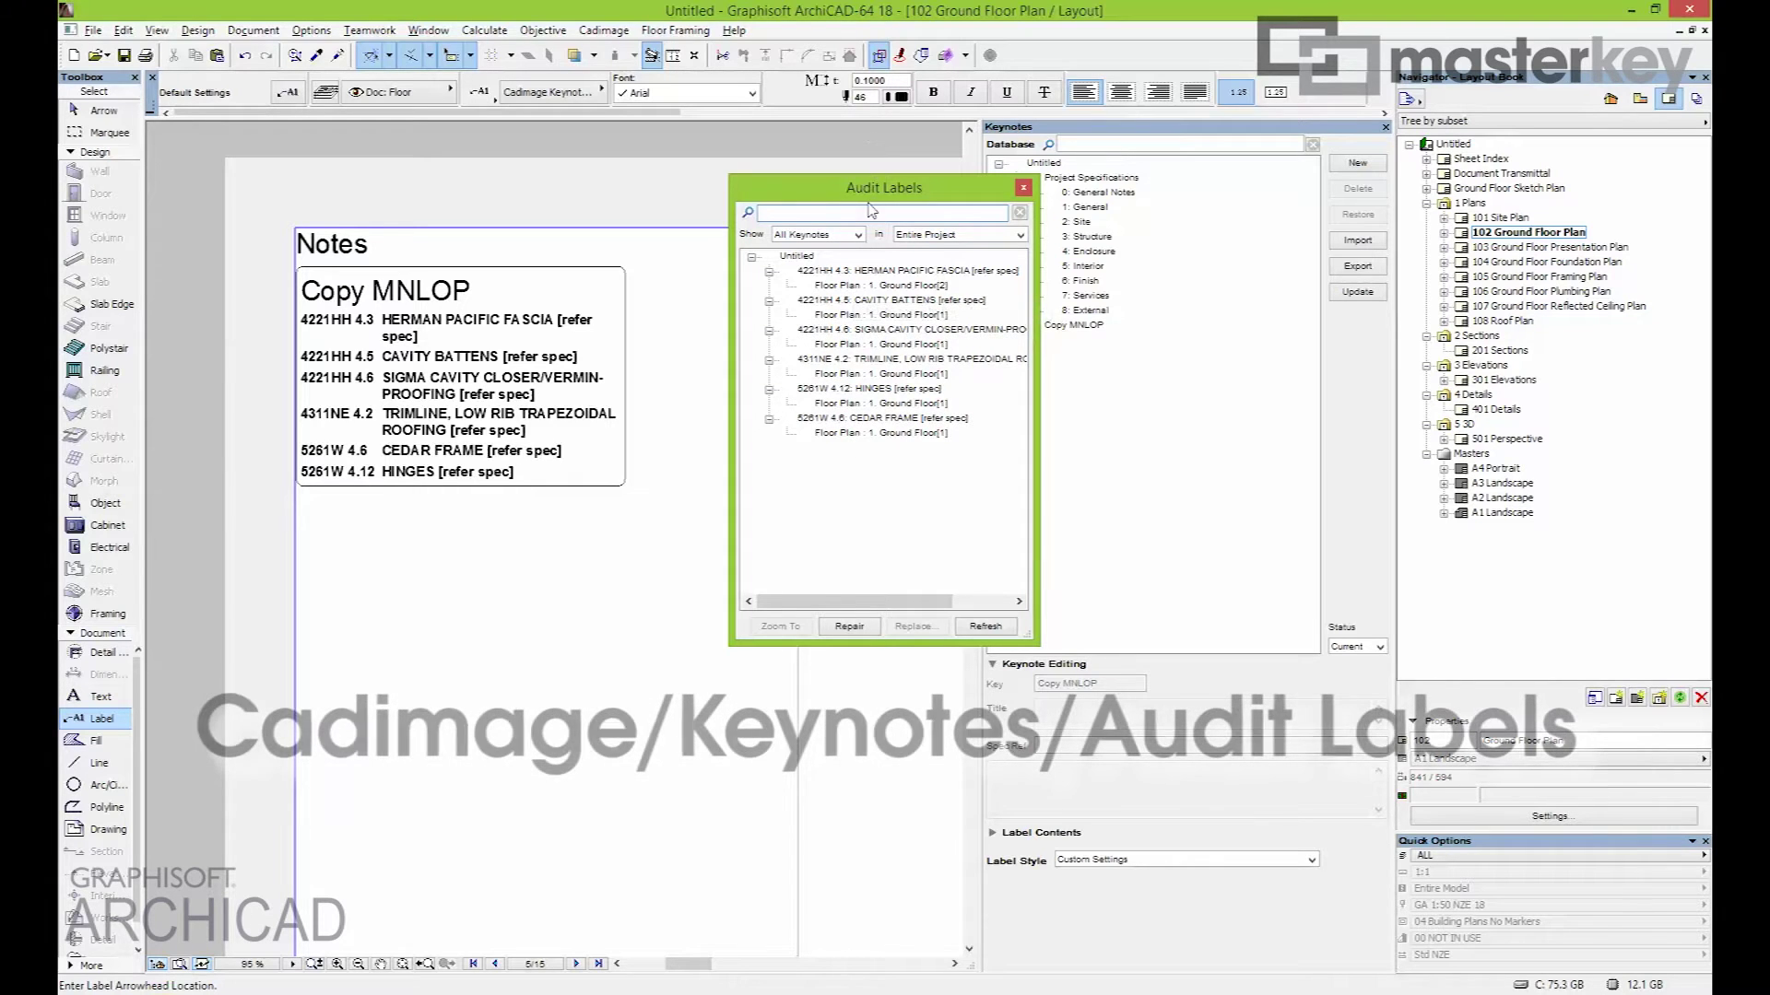
# Check the Audit Labels list, including the 5261W 4.6 CEDAR FRAME entry, then close it
pyautogui.click(604, 29)
pyautogui.moveTo(629, 194)
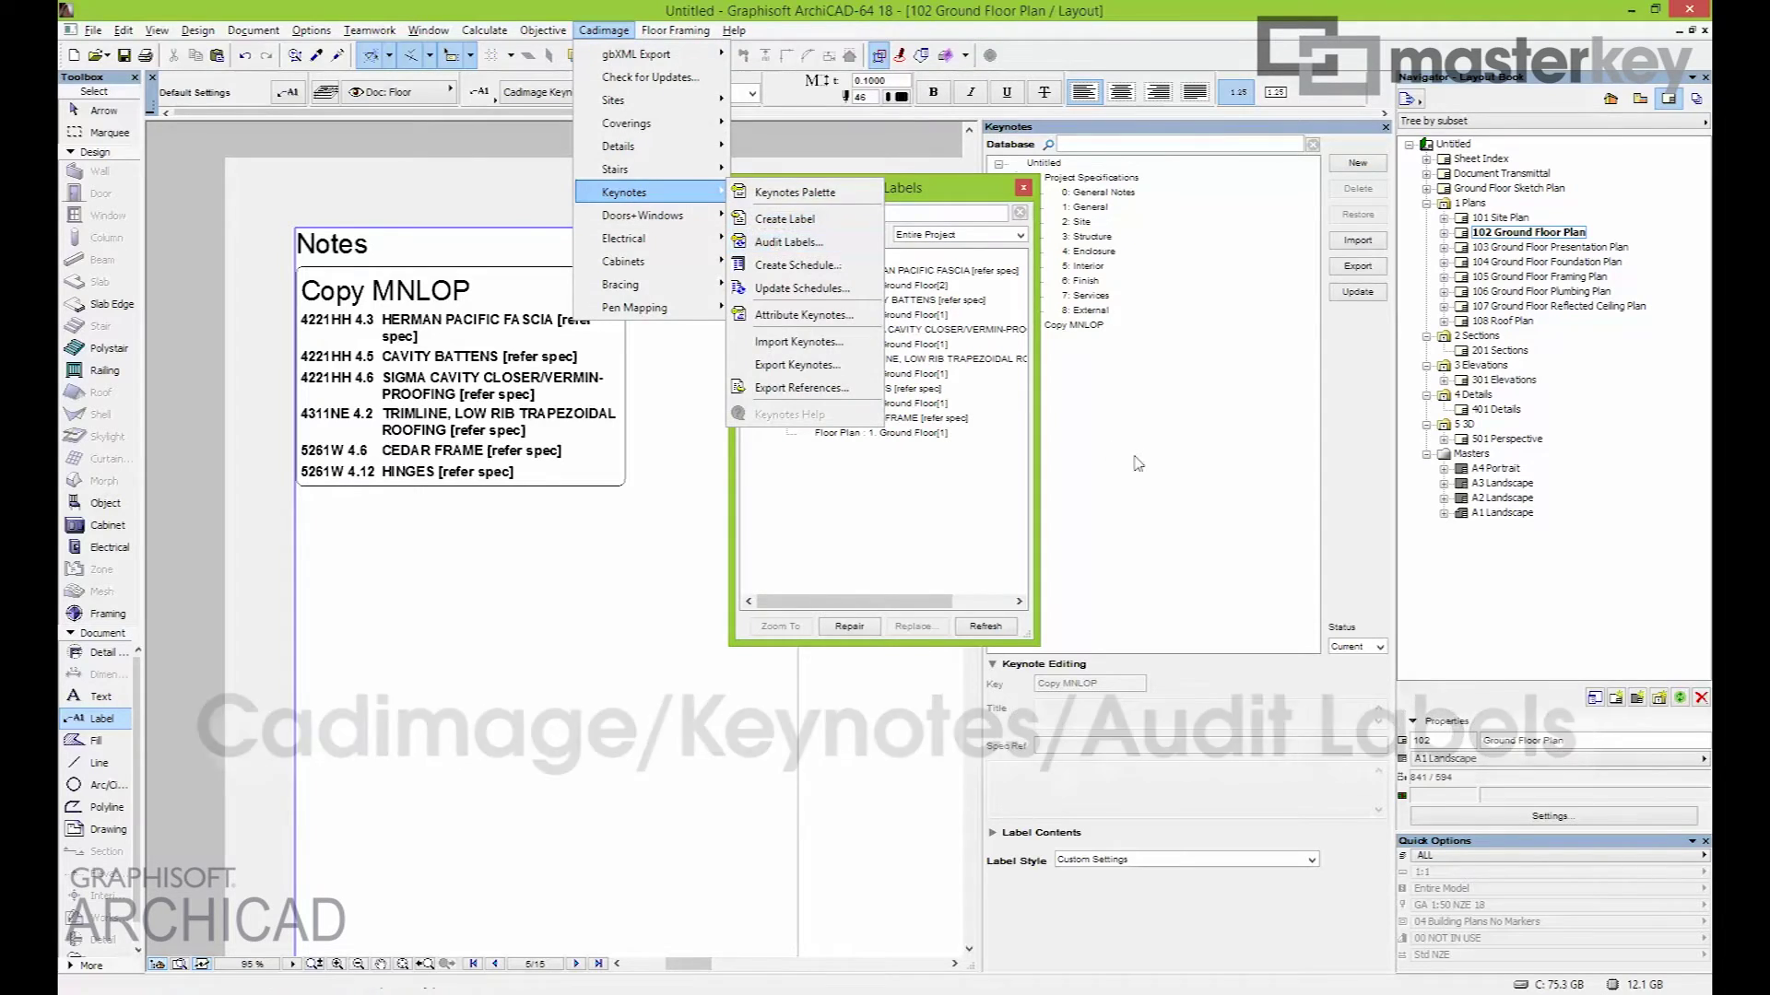
pyautogui.click(758, 223)
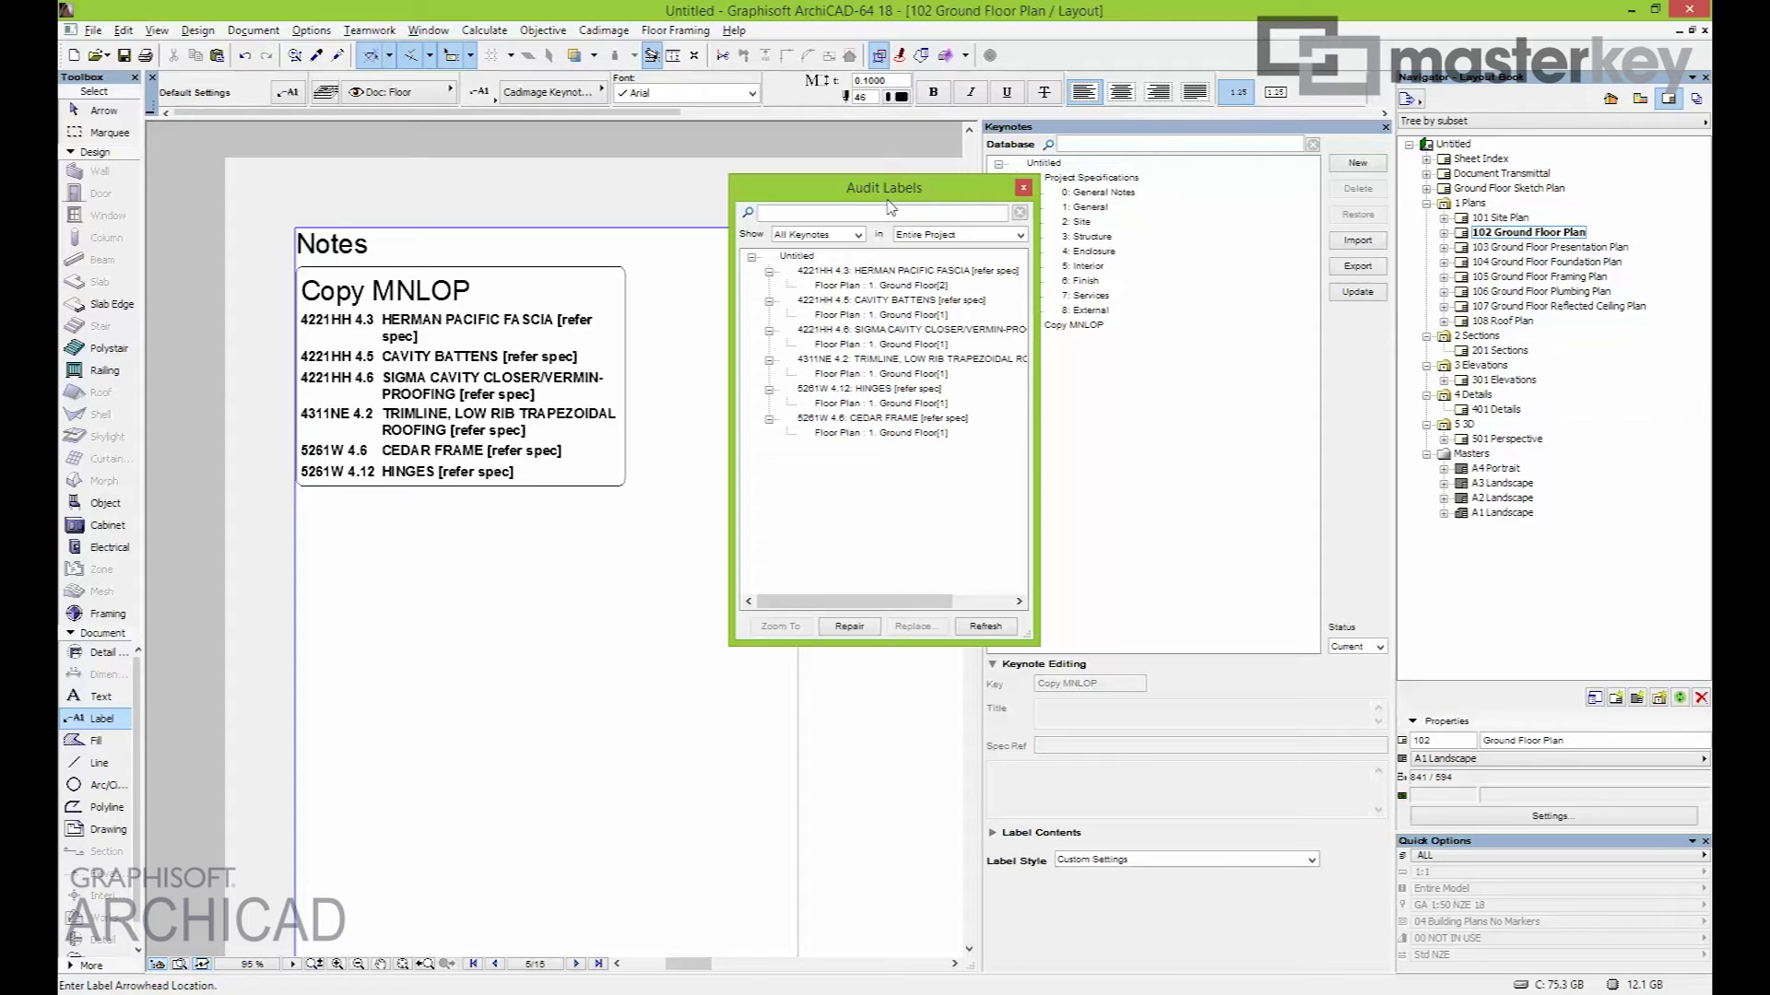
pyautogui.click(817, 422)
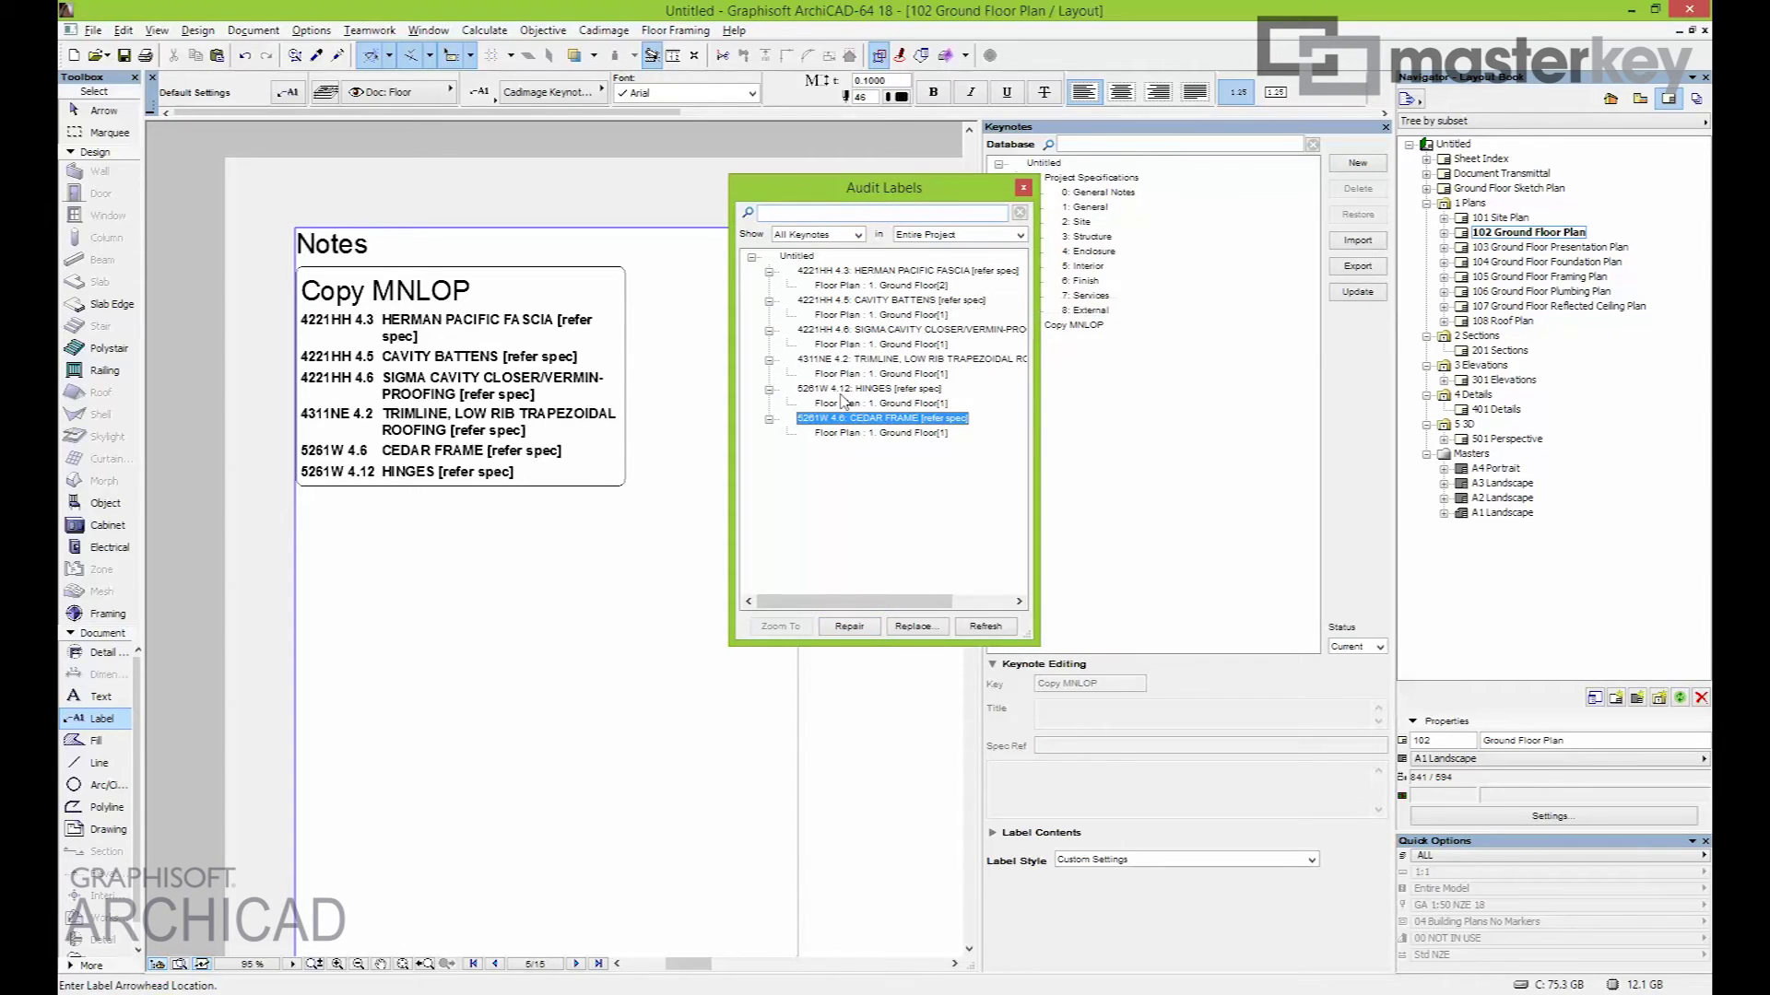
pyautogui.click(1024, 190)
# Expand Copy MNLOP and its 3820: Carpentry group in the Keynotes palette
pyautogui.doubleClick(1069, 326)
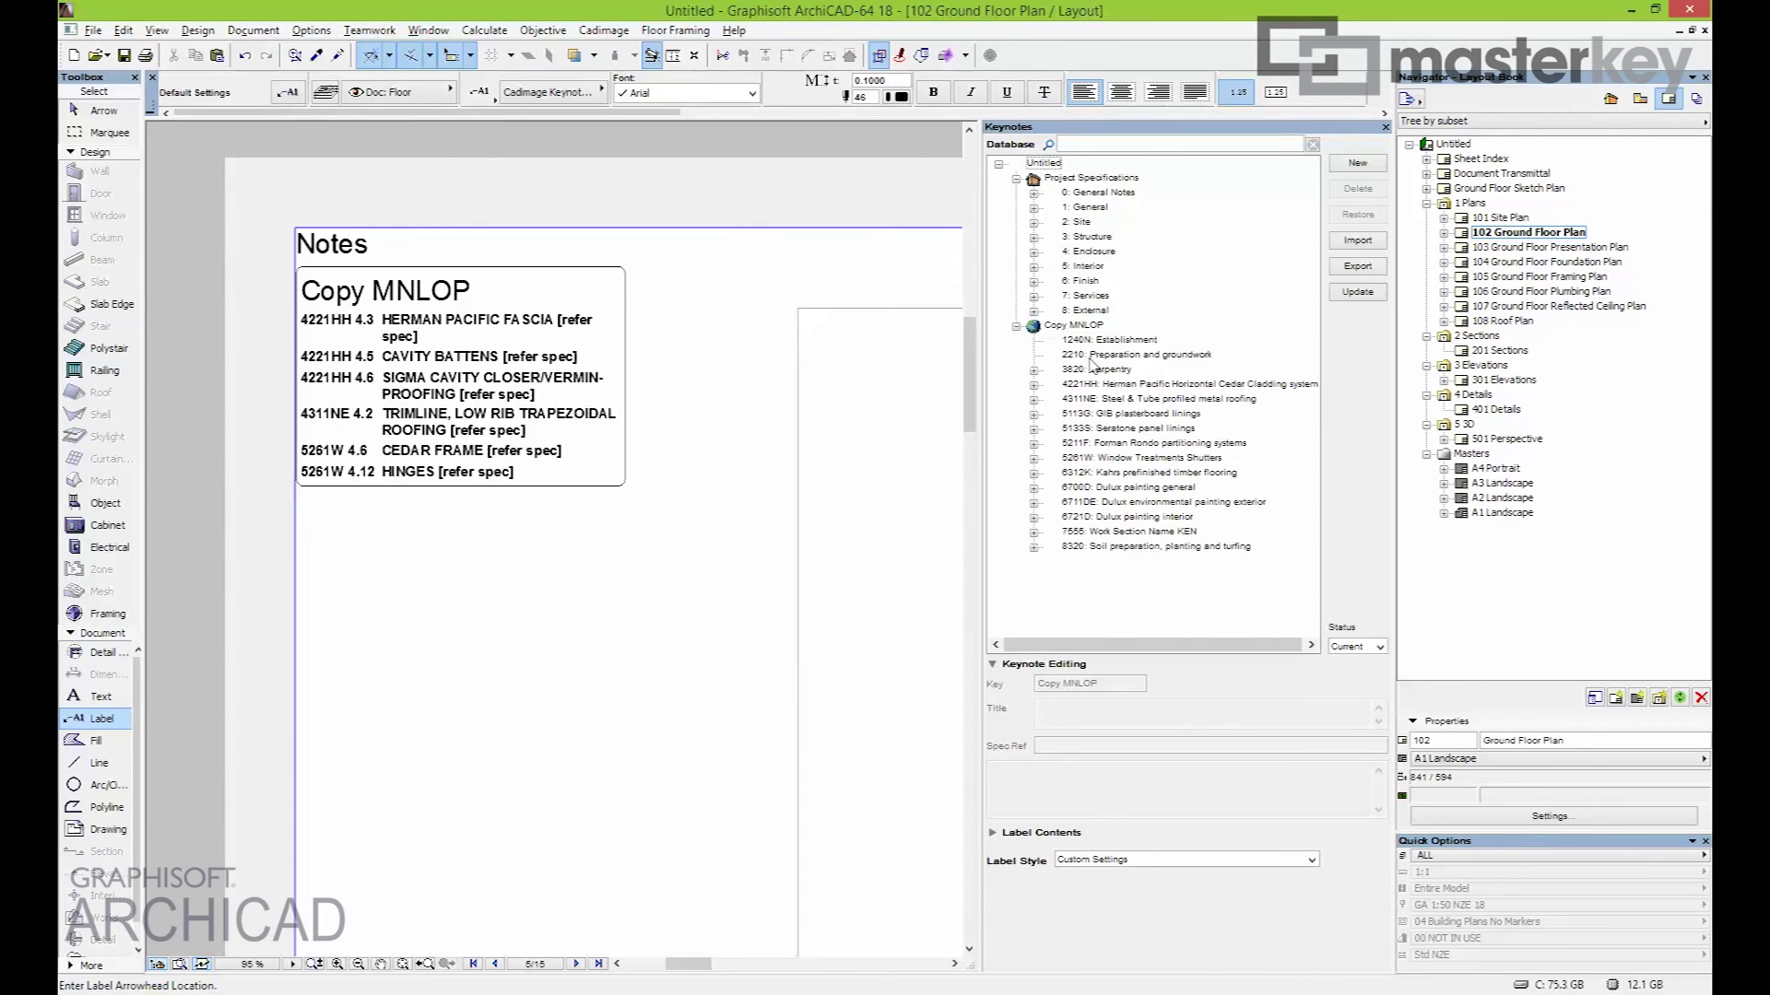
pyautogui.click(1095, 370)
pyautogui.click(1034, 370)
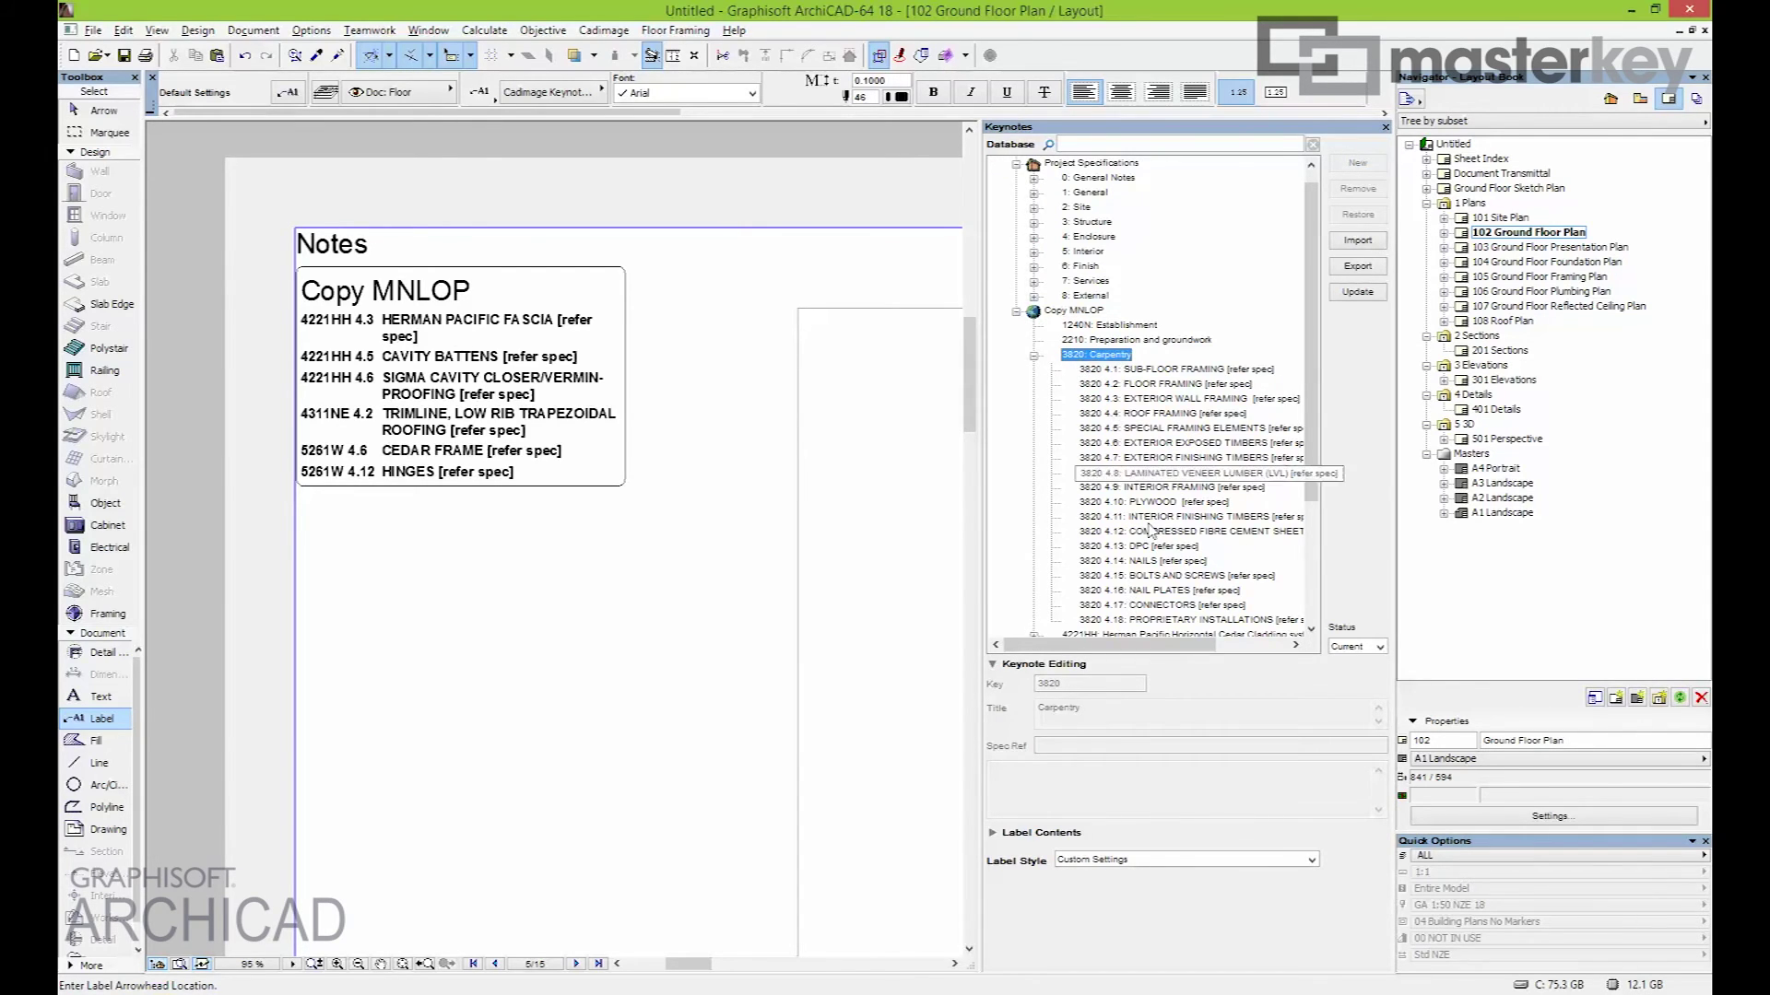